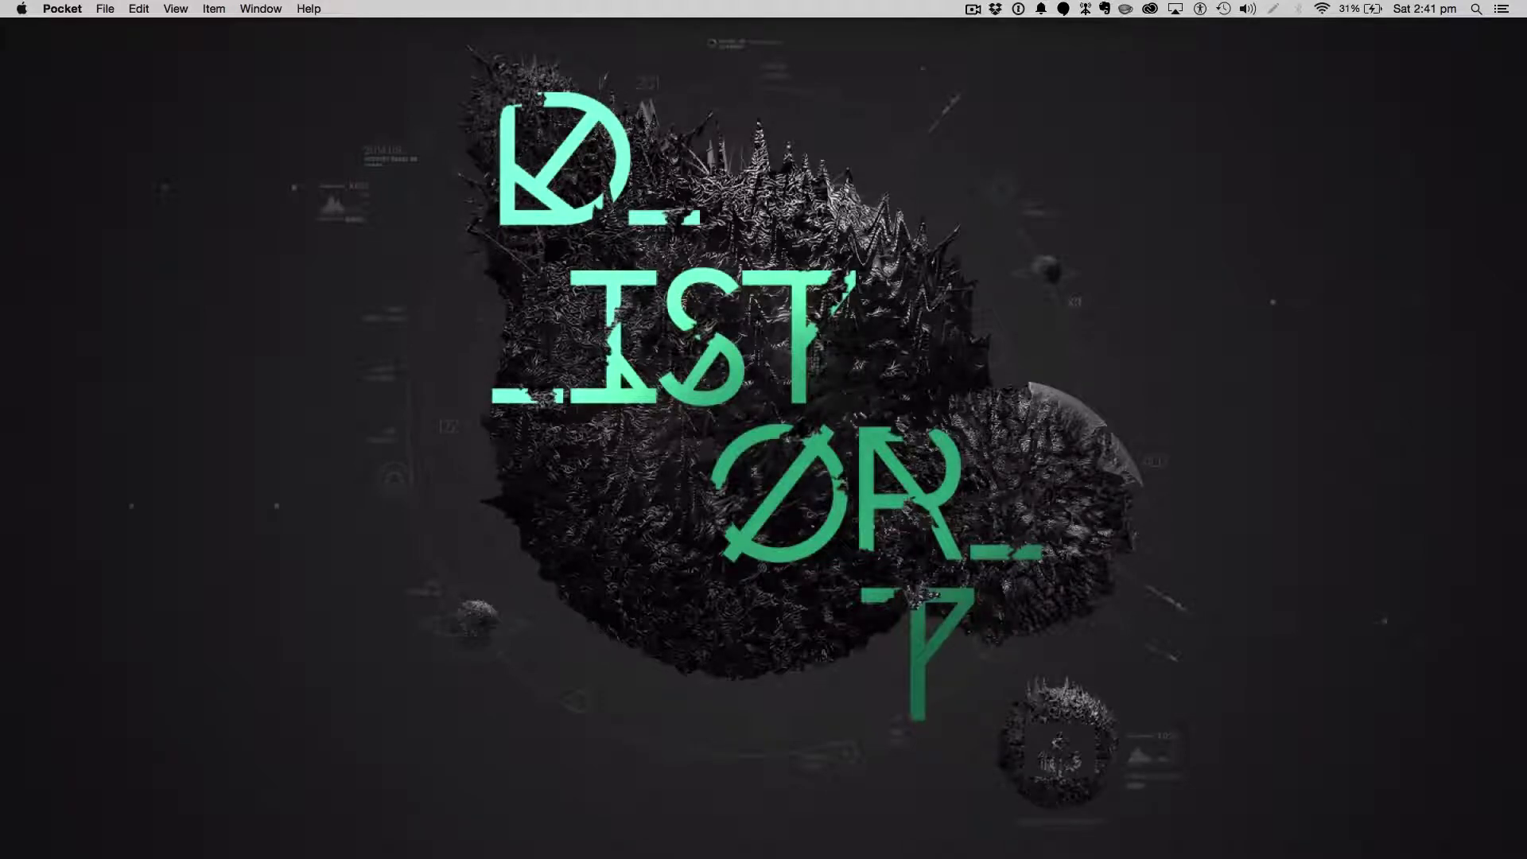
# Open DonutShop.png from the Thumbnails folder of Graphic Videos, view the render, and minimize its preview window.
pyautogui.press('super+Tab')
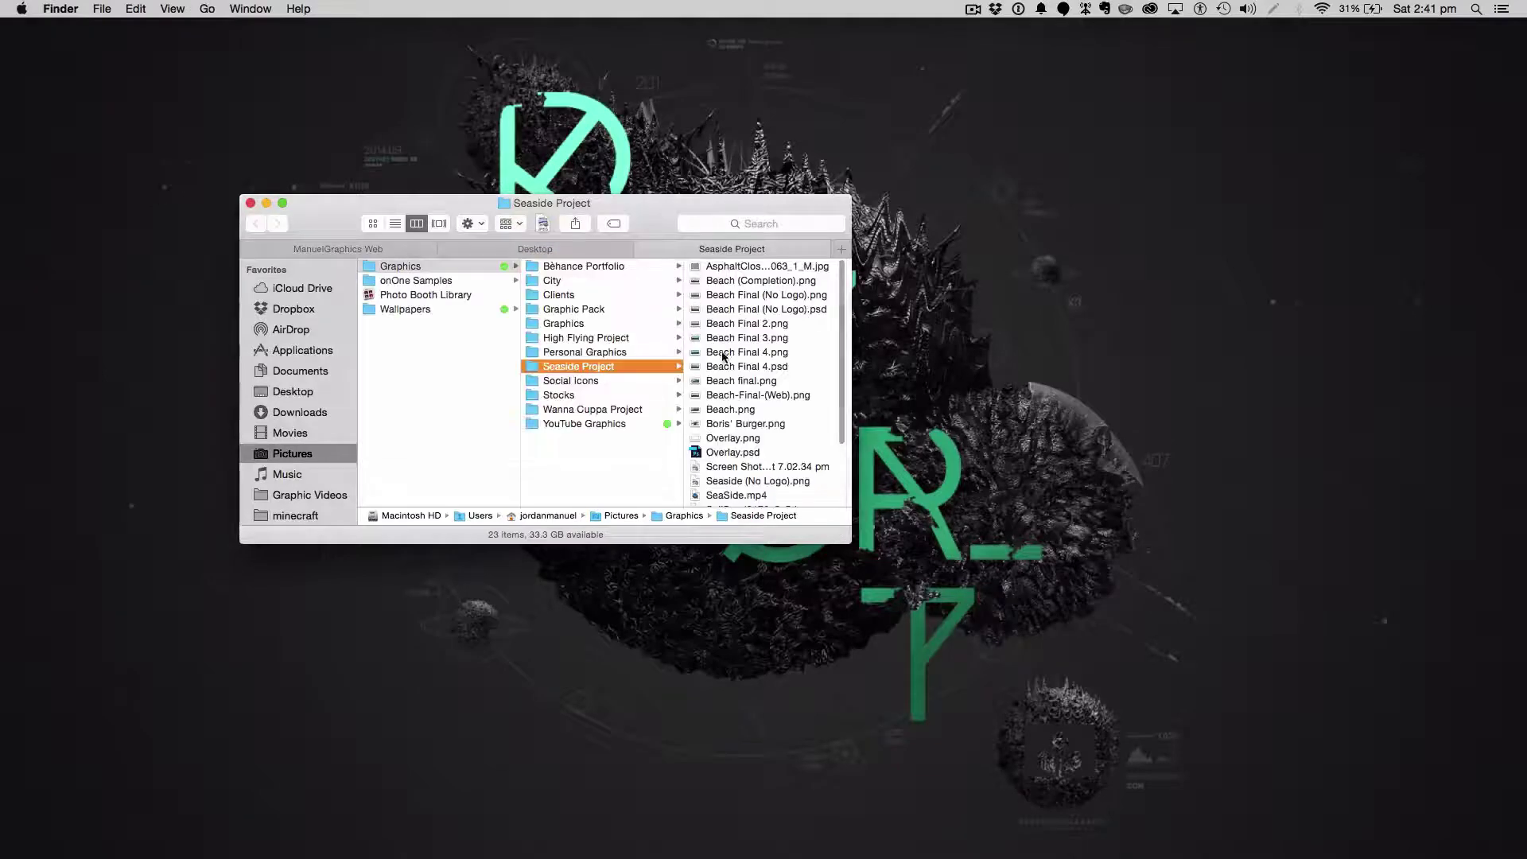
pyautogui.click(280, 495)
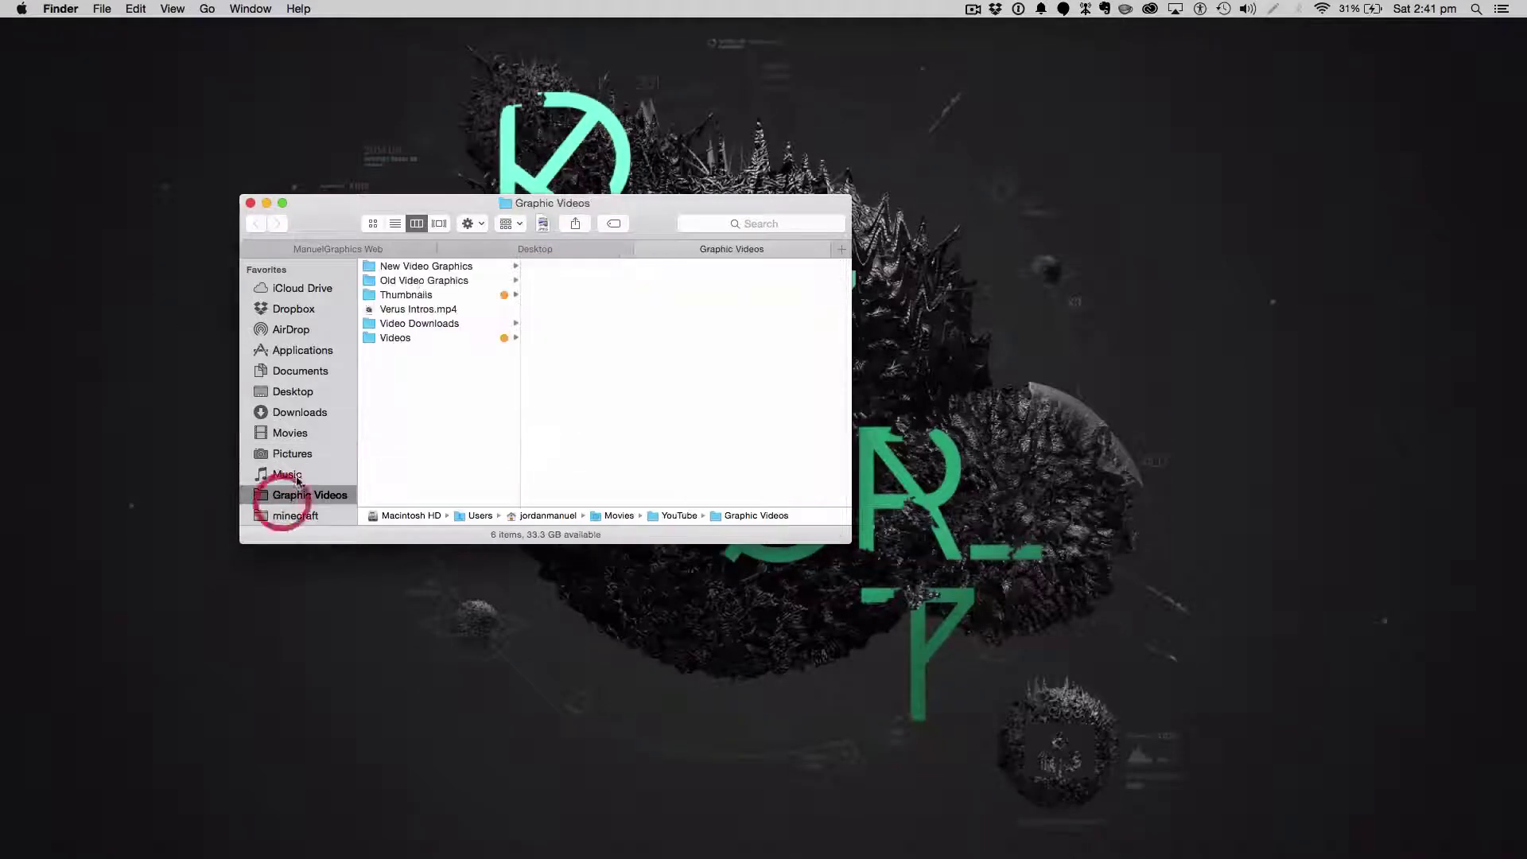
pyautogui.click(422, 294)
pyautogui.doubleClick(576, 338)
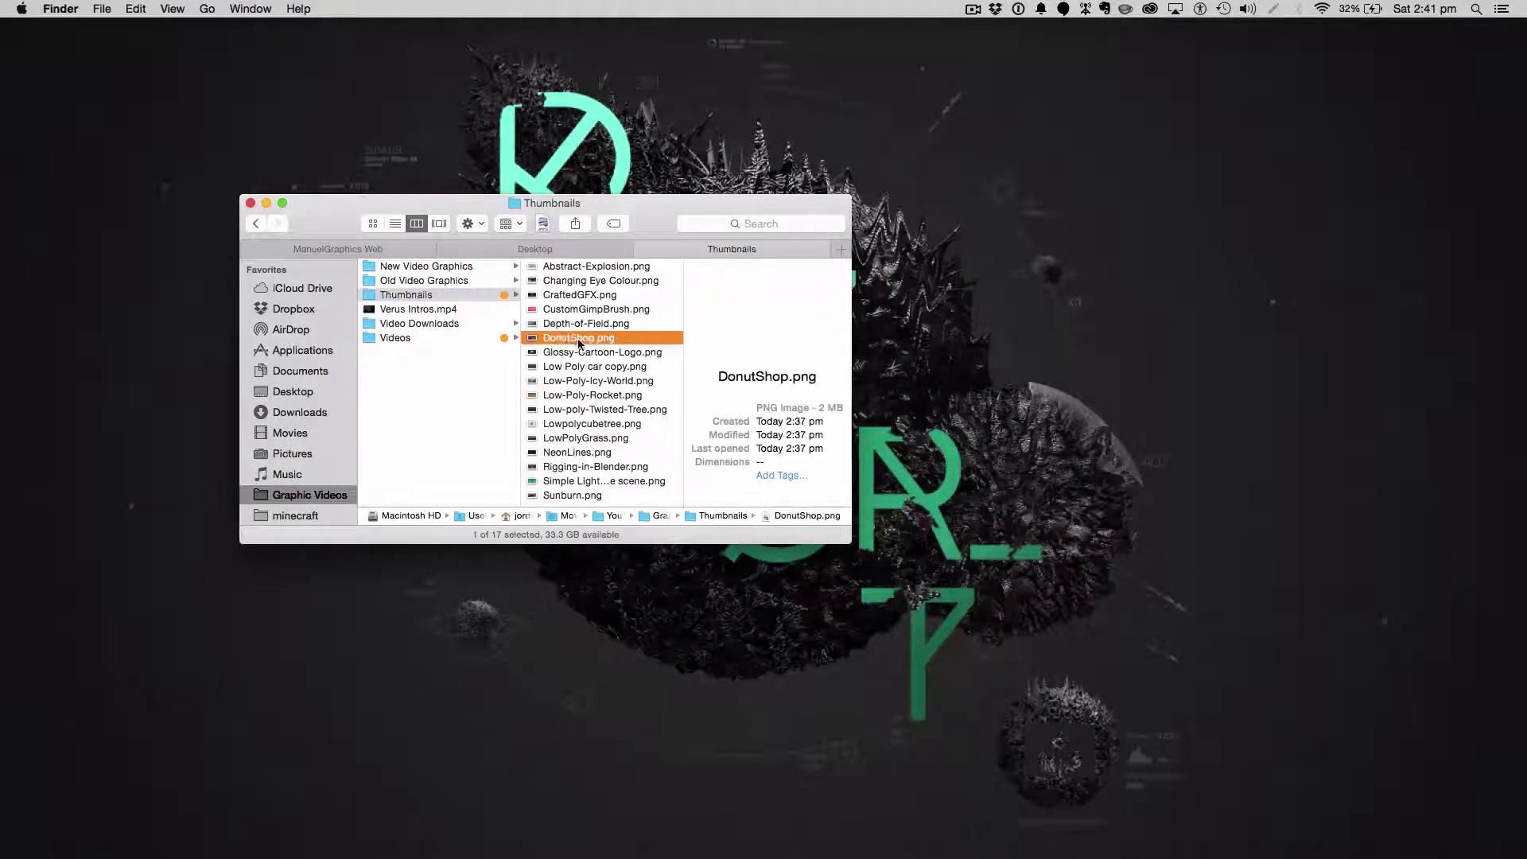
pyautogui.click(268, 204)
pyautogui.moveTo(1526, 1); pyautogui.dragTo(591, 109)
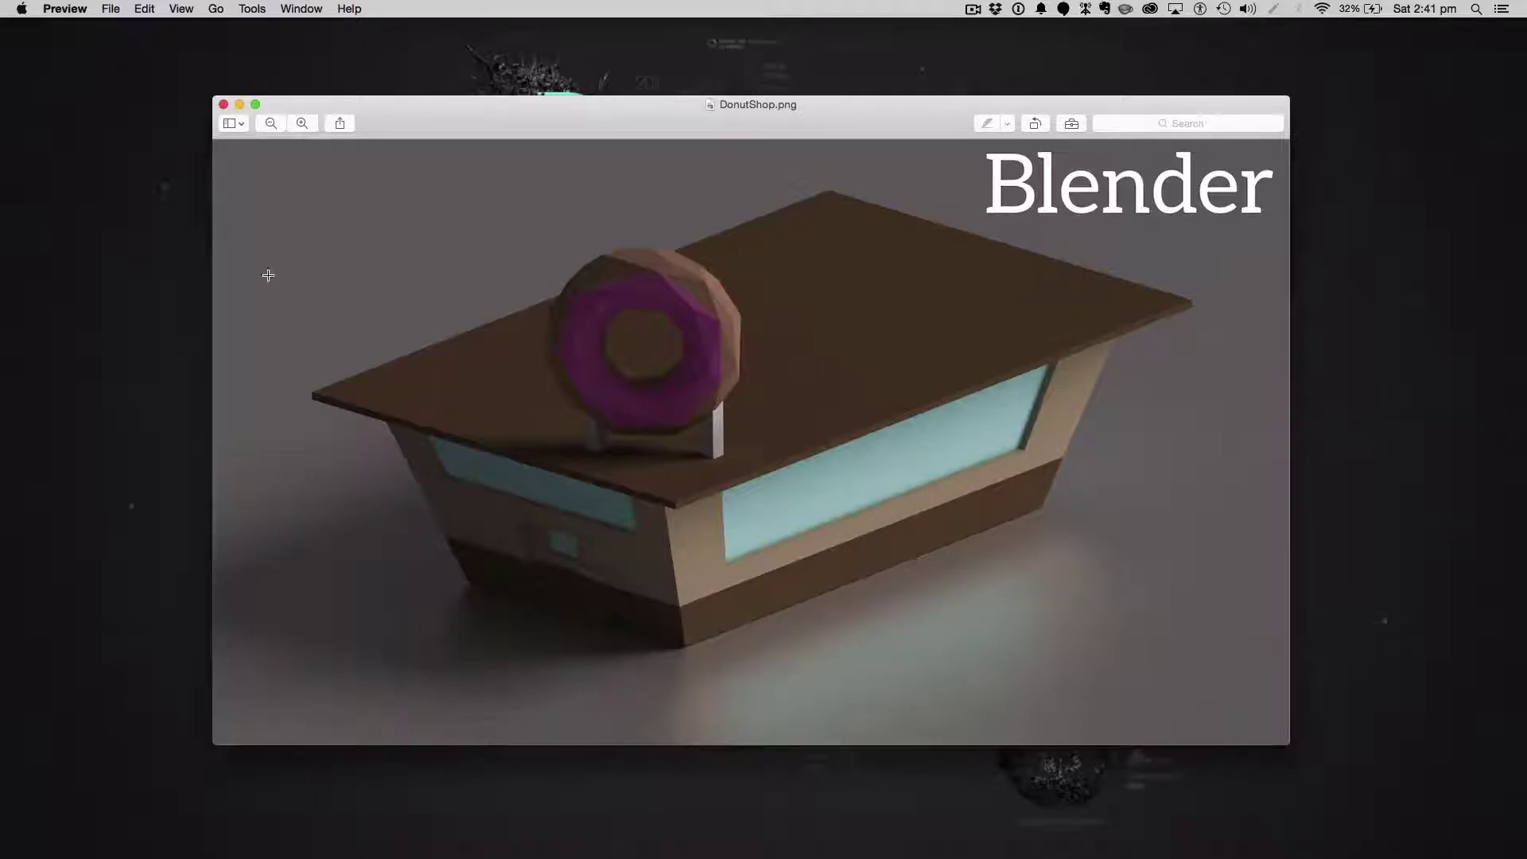
pyautogui.click(239, 105)
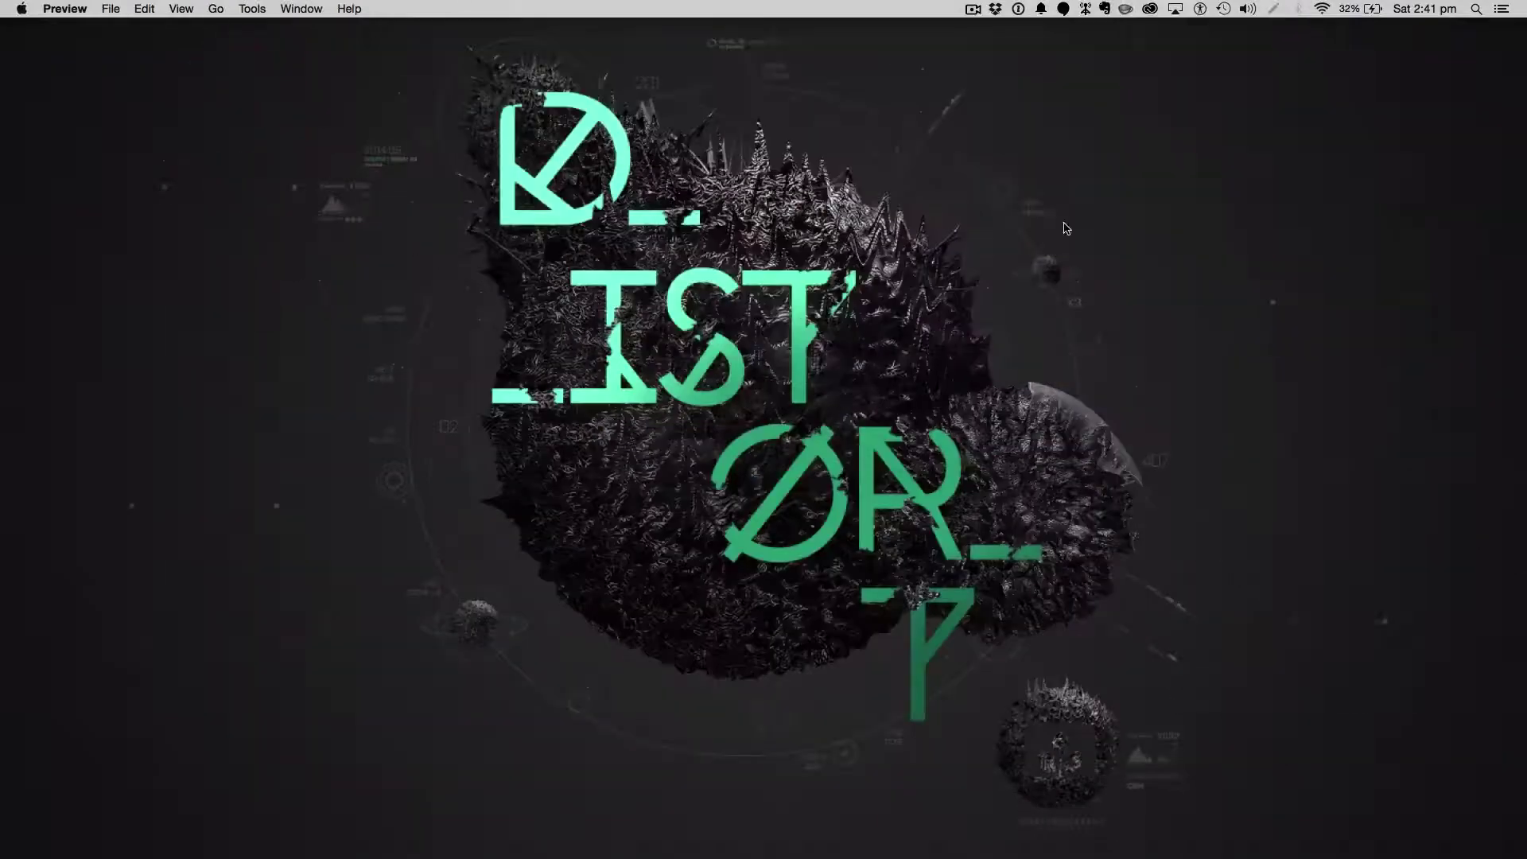
# View the Donut Shop.png render and the isometric donut shop reference saved in Pocket, minimizing each window.
pyautogui.moveTo(1065, 228); pyautogui.dragTo(739, 472)
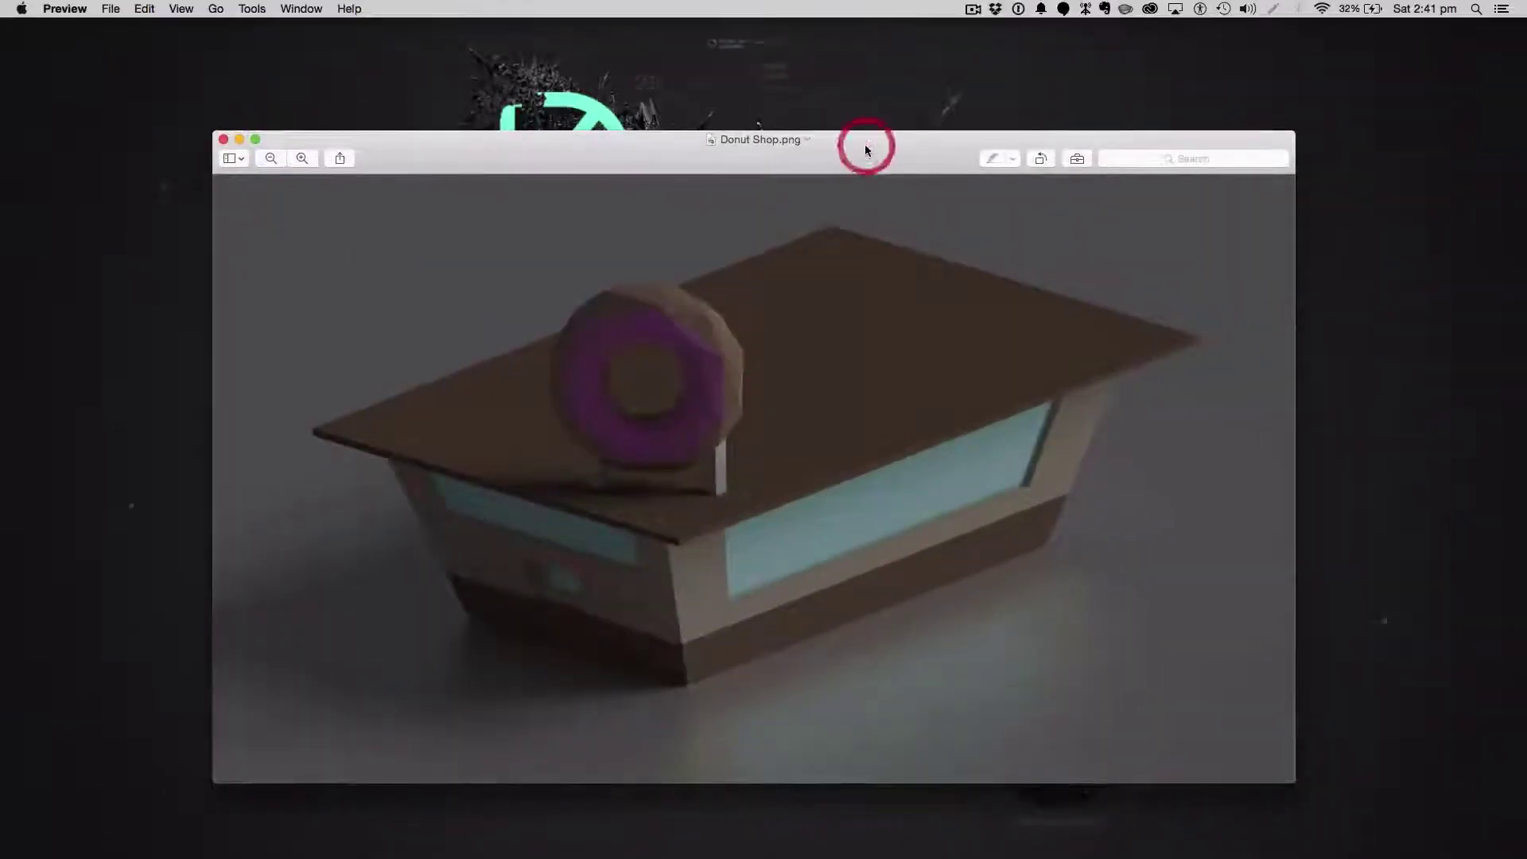
pyautogui.click(241, 141)
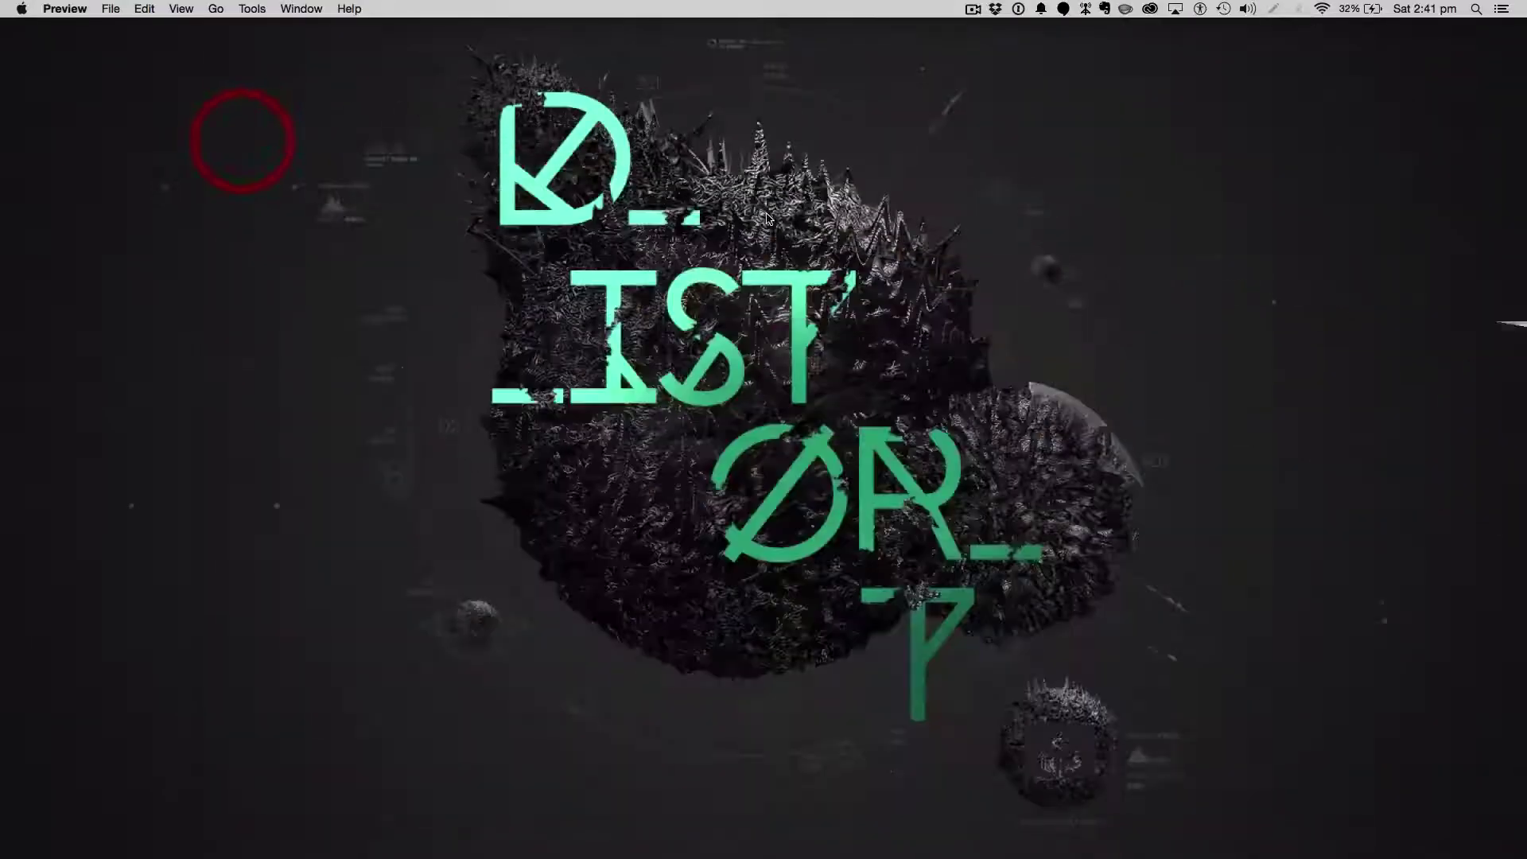
pyautogui.click(1267, 397)
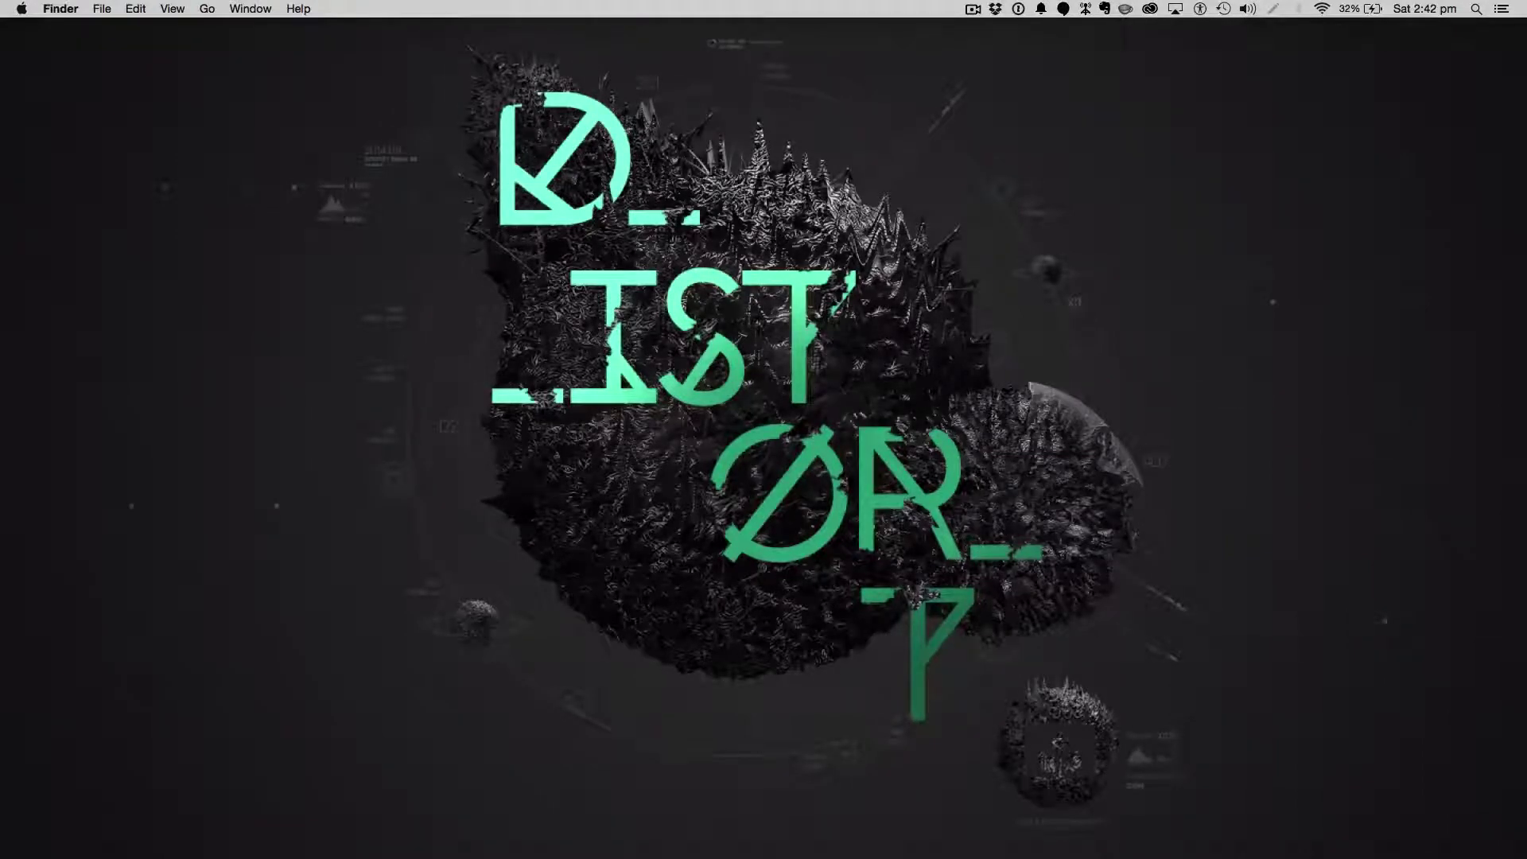
pyautogui.click(1525, 350)
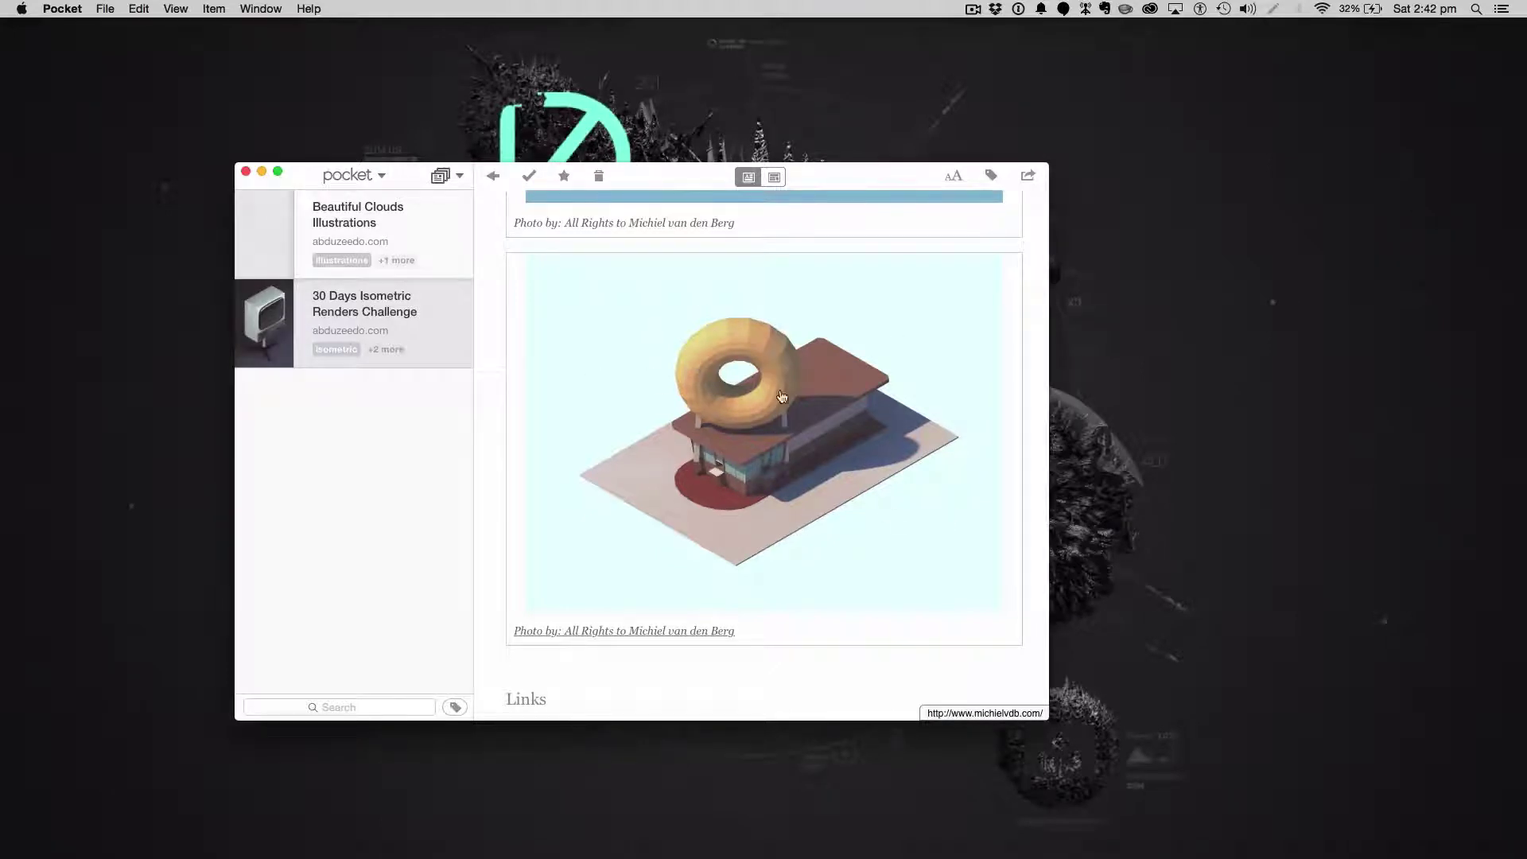
pyautogui.click(263, 173)
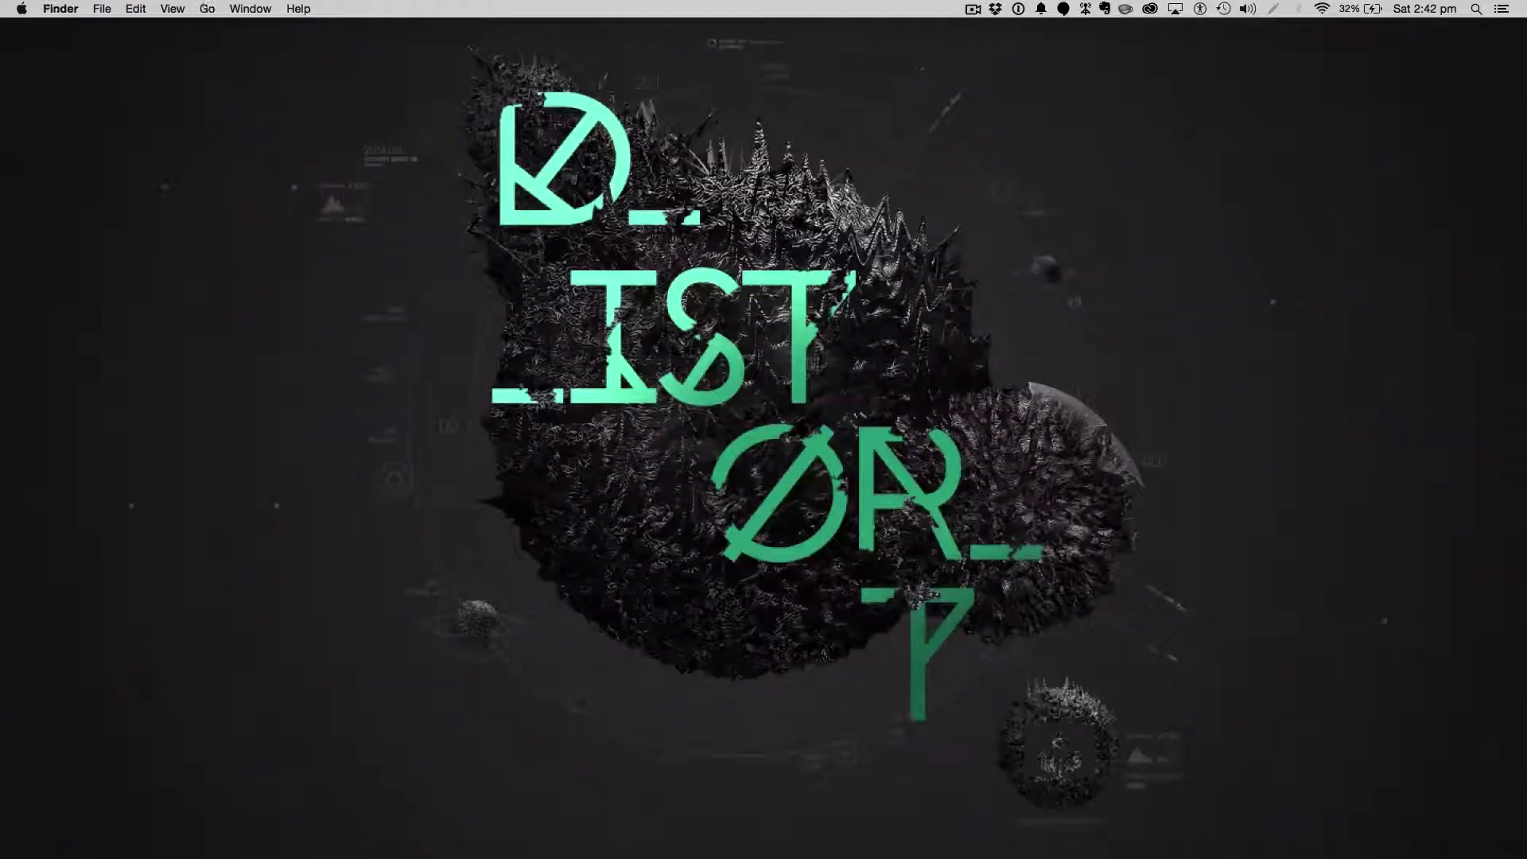
# Switch to Blender and examine the finished donut shop model from several angles and distances.
pyautogui.press('super+Tab')
pyautogui.scroll(-3, 873, 543)
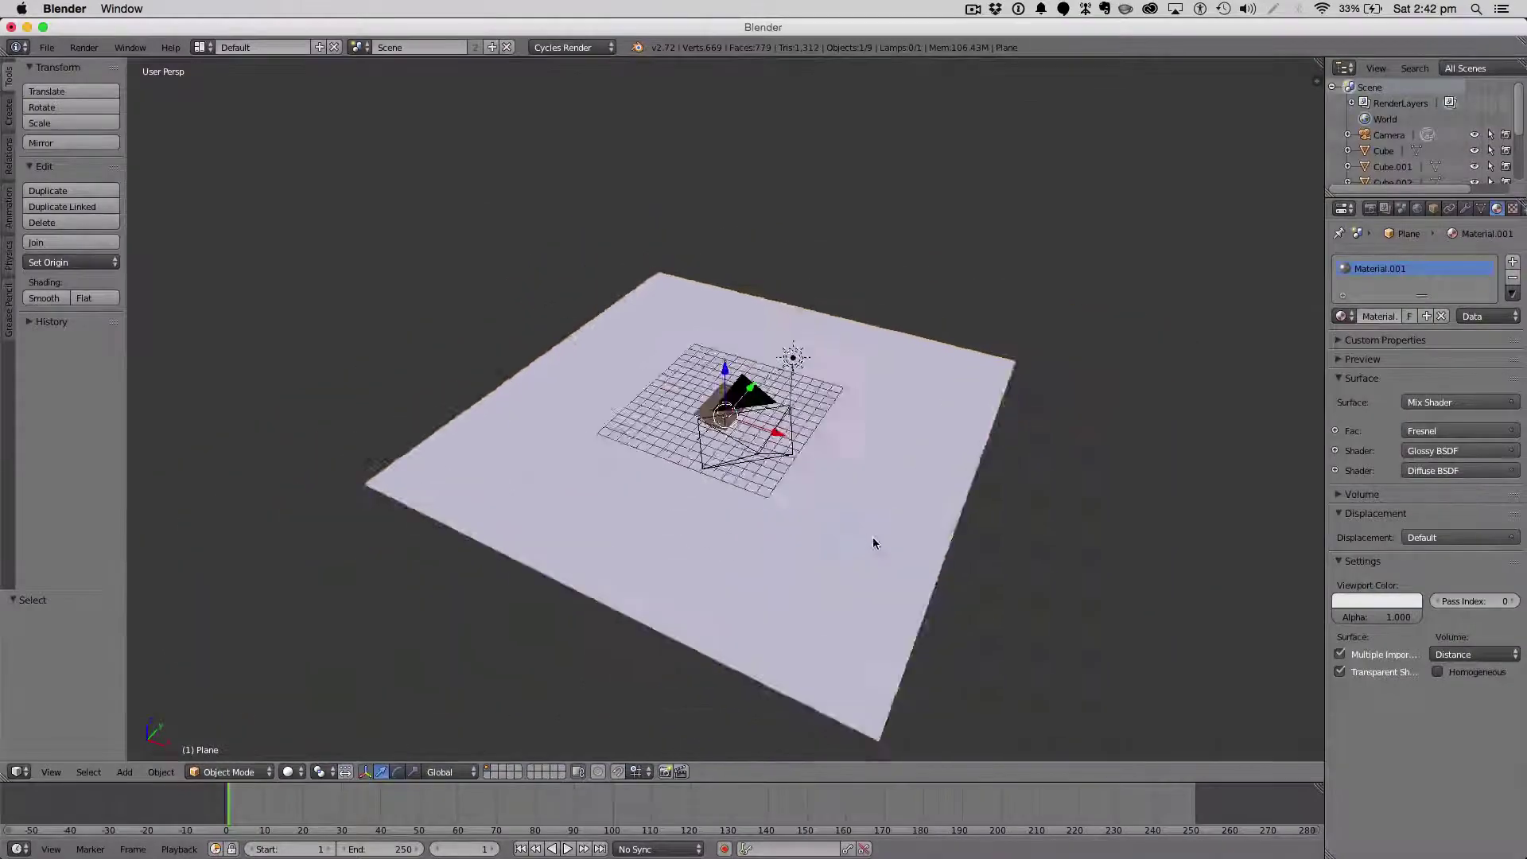
pyautogui.scroll(6, 873, 544)
pyautogui.moveTo(1109, 465); pyautogui.dragTo(421, 389, button='middle')
pyautogui.scroll(3, 882, 425)
pyautogui.scroll(2, 882, 425)
pyautogui.scroll(2, 1056, 422)
pyautogui.scroll(-5, 1056, 423)
pyautogui.scroll(-2, 955, 430)
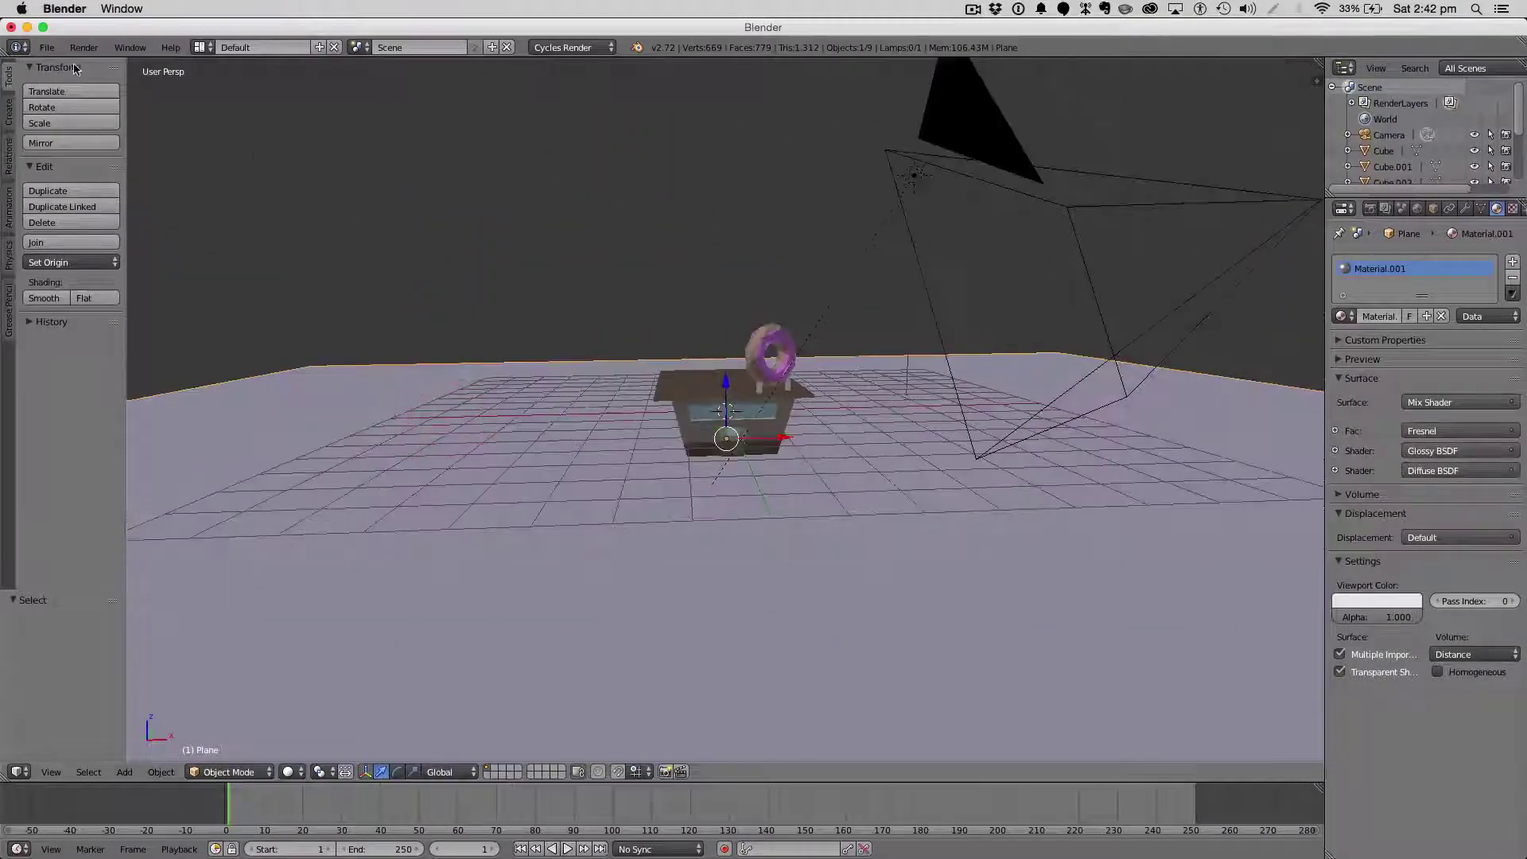
pyautogui.moveTo(894, 322)
pyautogui.mouseDown(button='middle')
pyautogui.moveTo(866, 350)
pyautogui.moveTo(408, 318)
pyautogui.moveTo(870, 336)
pyautogui.mouseUp(button='middle')
pyautogui.scroll(5, 865, 350)
pyautogui.scroll(-3, 869, 336)
pyautogui.click(669, 342)
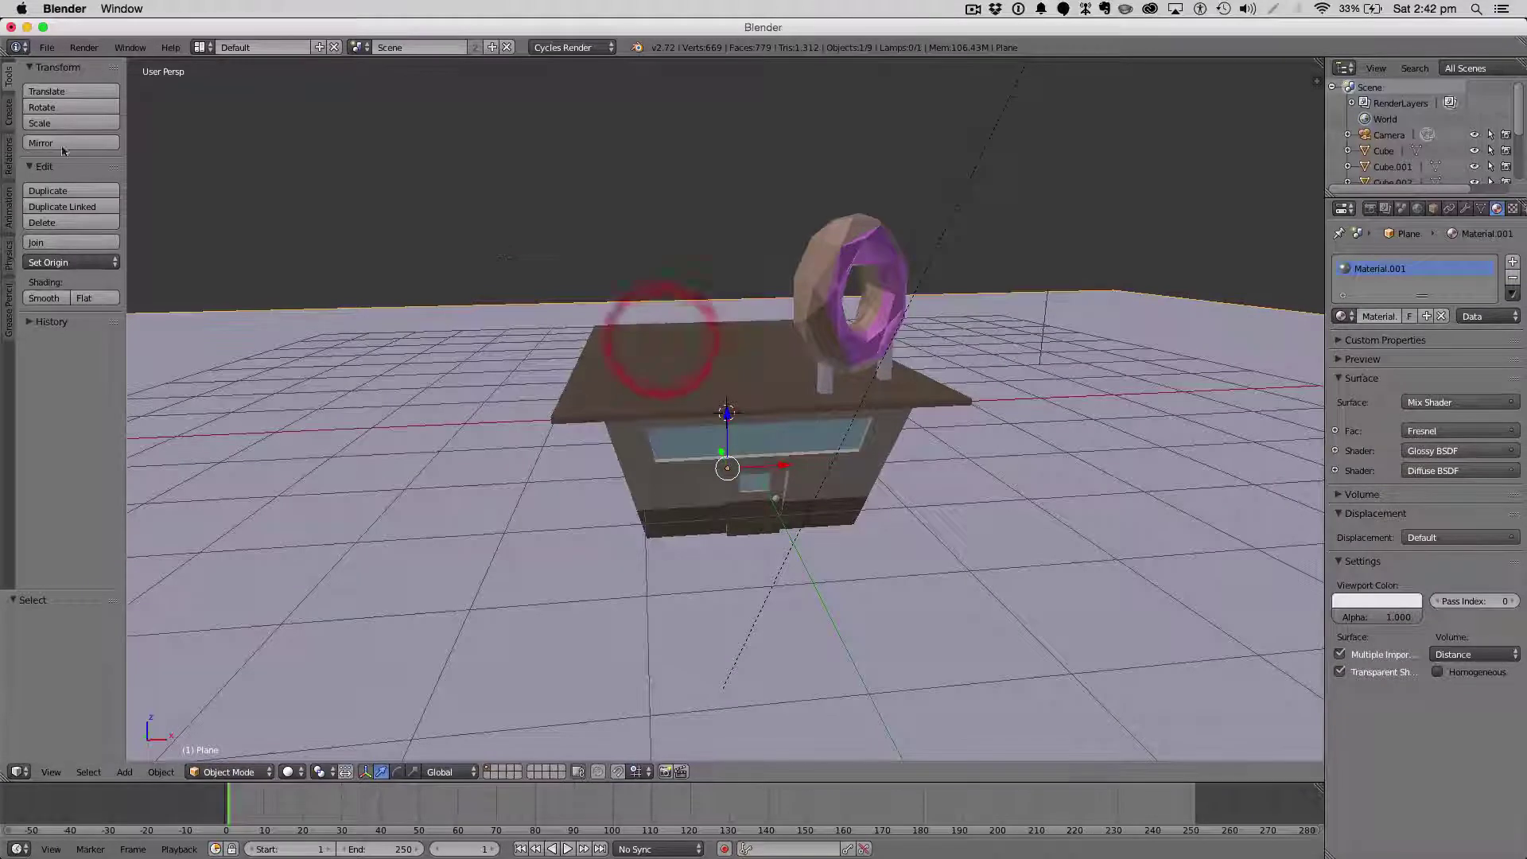
# Start a new file with the default startup scene.
pyautogui.click(48, 47)
pyautogui.click(48, 47)
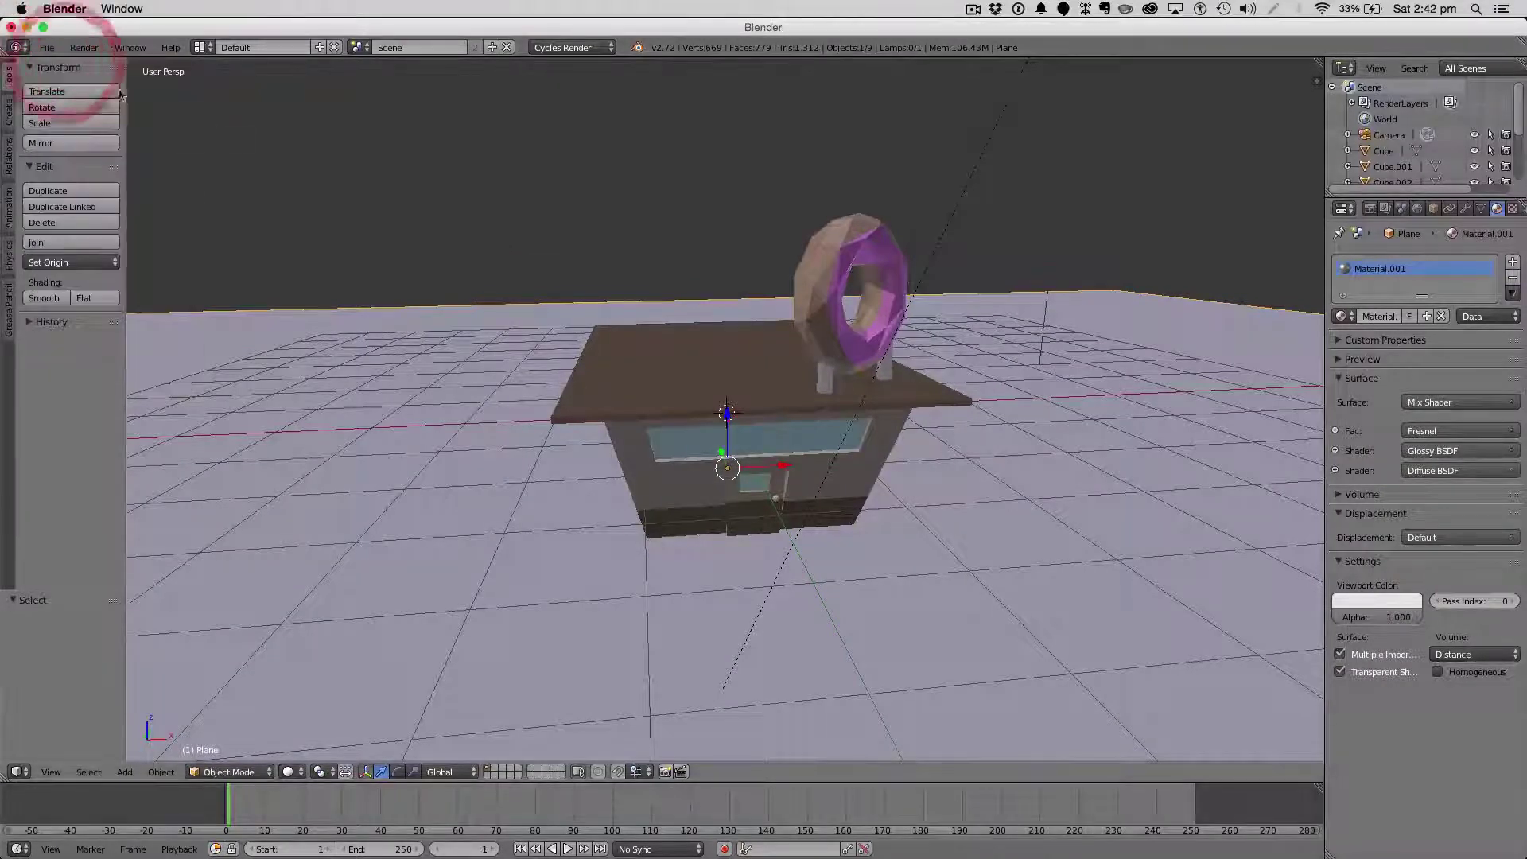
pyautogui.click(48, 47)
pyautogui.click(58, 66)
pyautogui.click(60, 79)
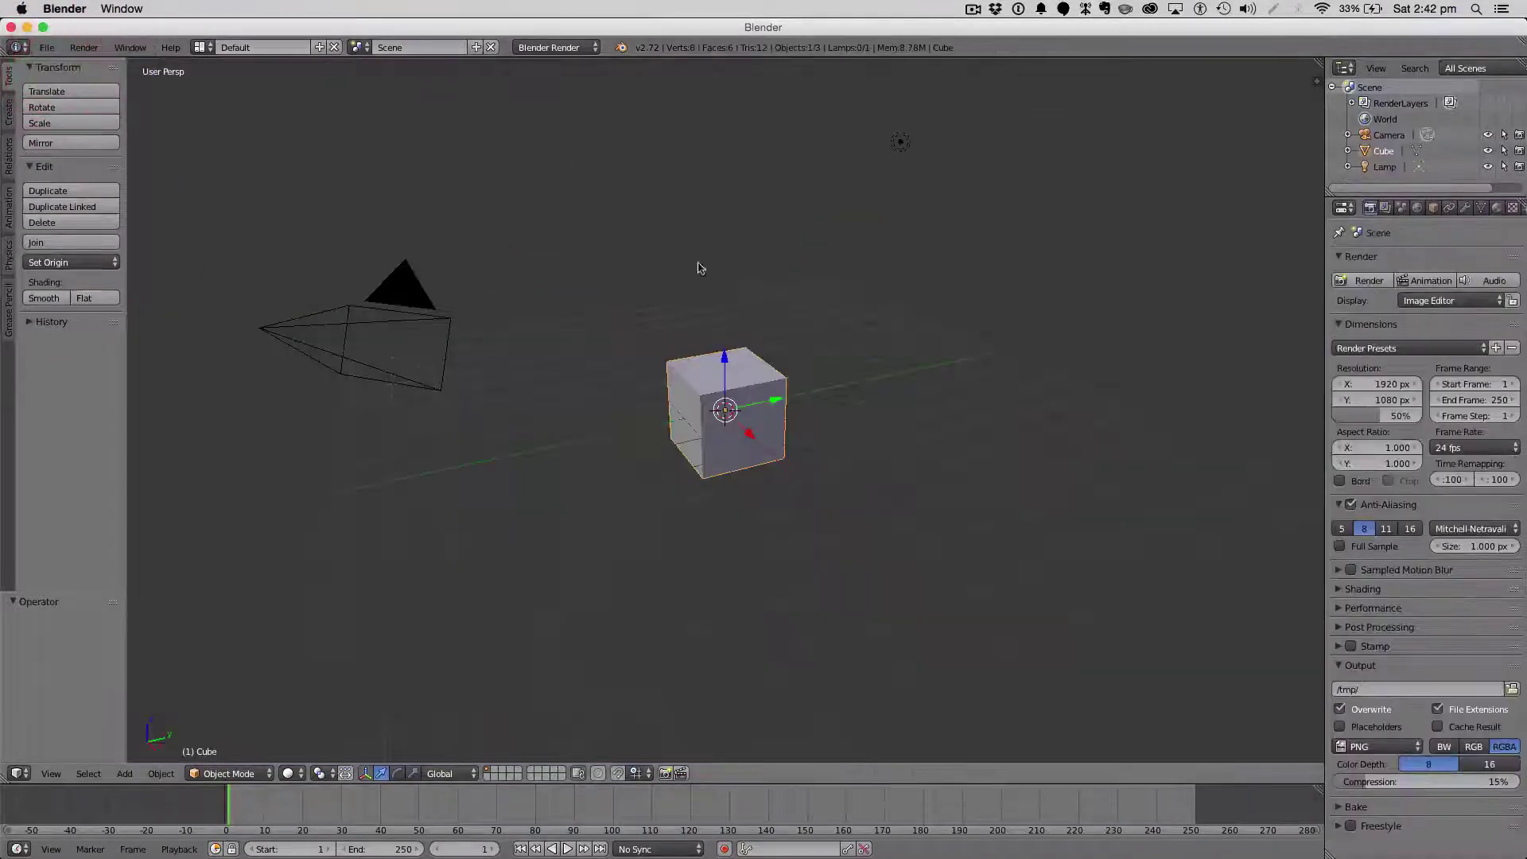
# Delete the default lamp from the scene.
pyautogui.scroll(5, 835, 339)
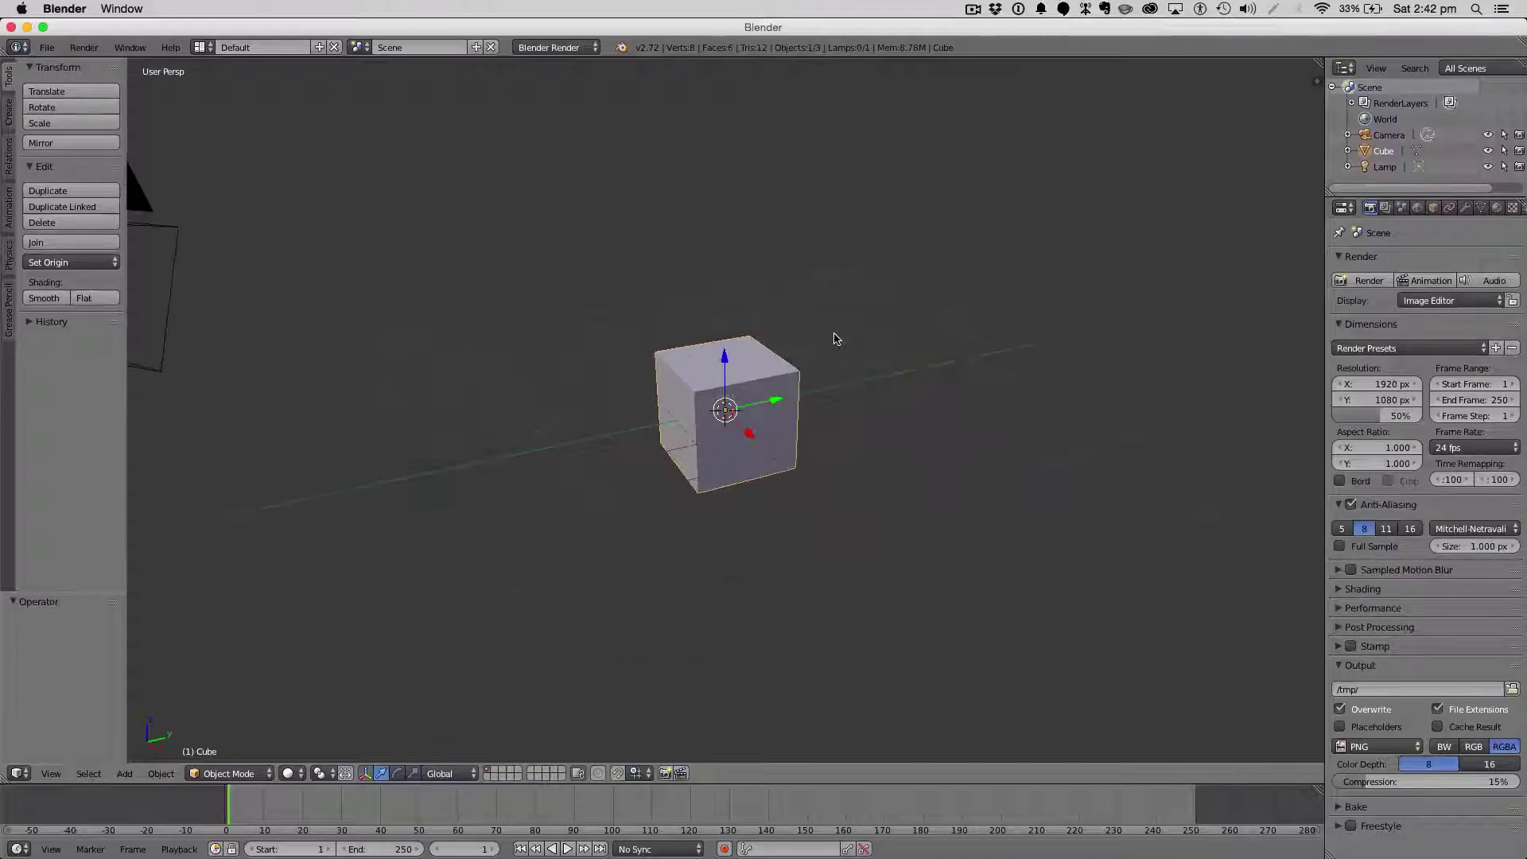
pyautogui.scroll(-5, 827, 318)
pyautogui.rightClick(787, 311)
pyautogui.press('x')
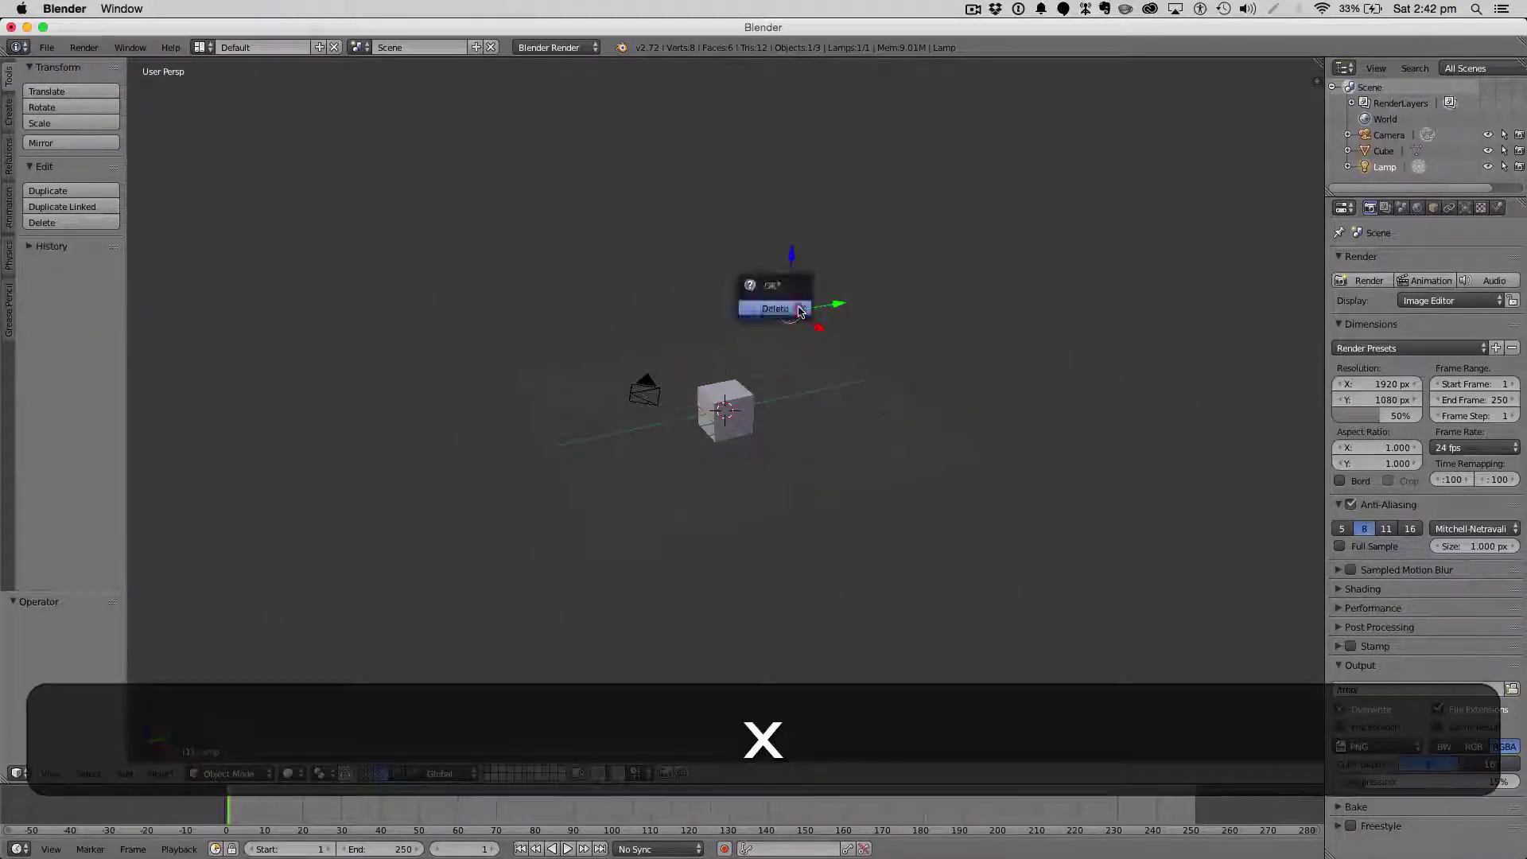
pyautogui.click(784, 307)
# In front orthographic wireframe view, box-select the cube's top vertices in Edit Mode and scale them by about 1.576.
pyautogui.scroll(5, 755, 417)
pyautogui.scroll(-3, 751, 415)
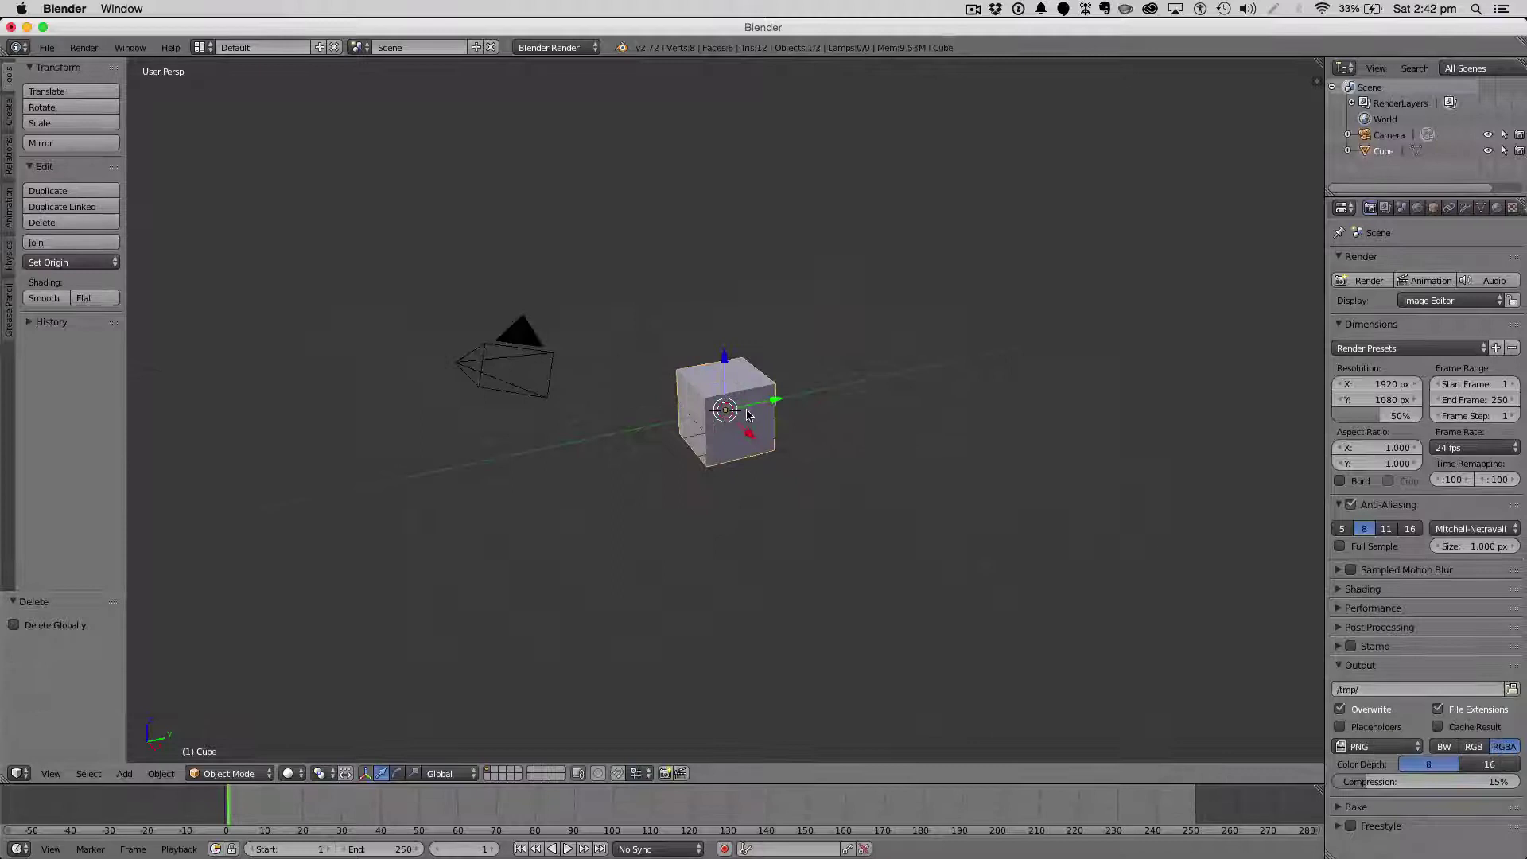
pyautogui.scroll(3, 748, 414)
pyautogui.press('KP_1')
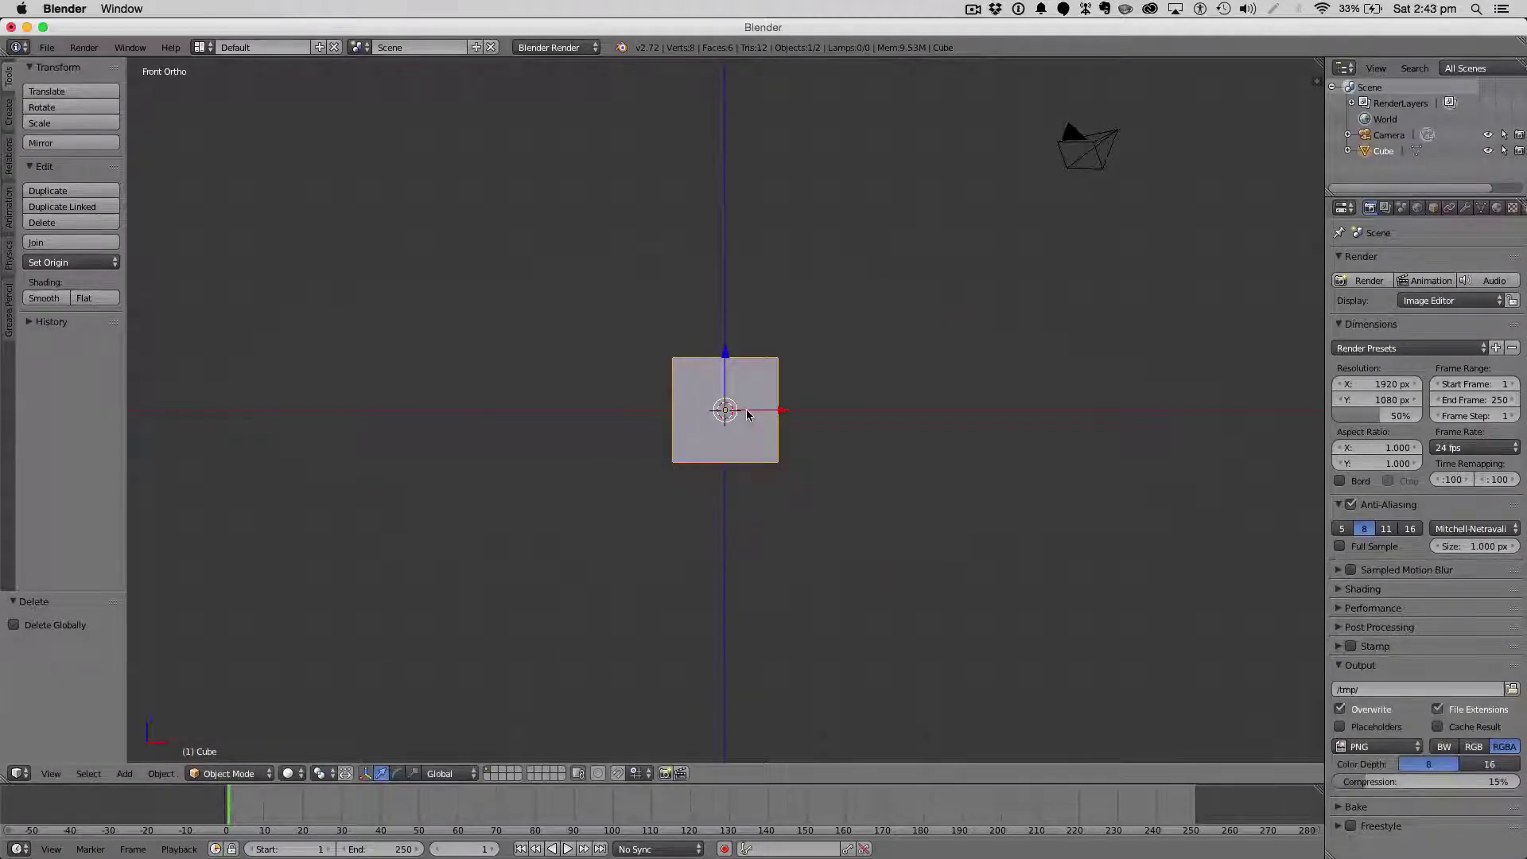
pyautogui.press('shift')
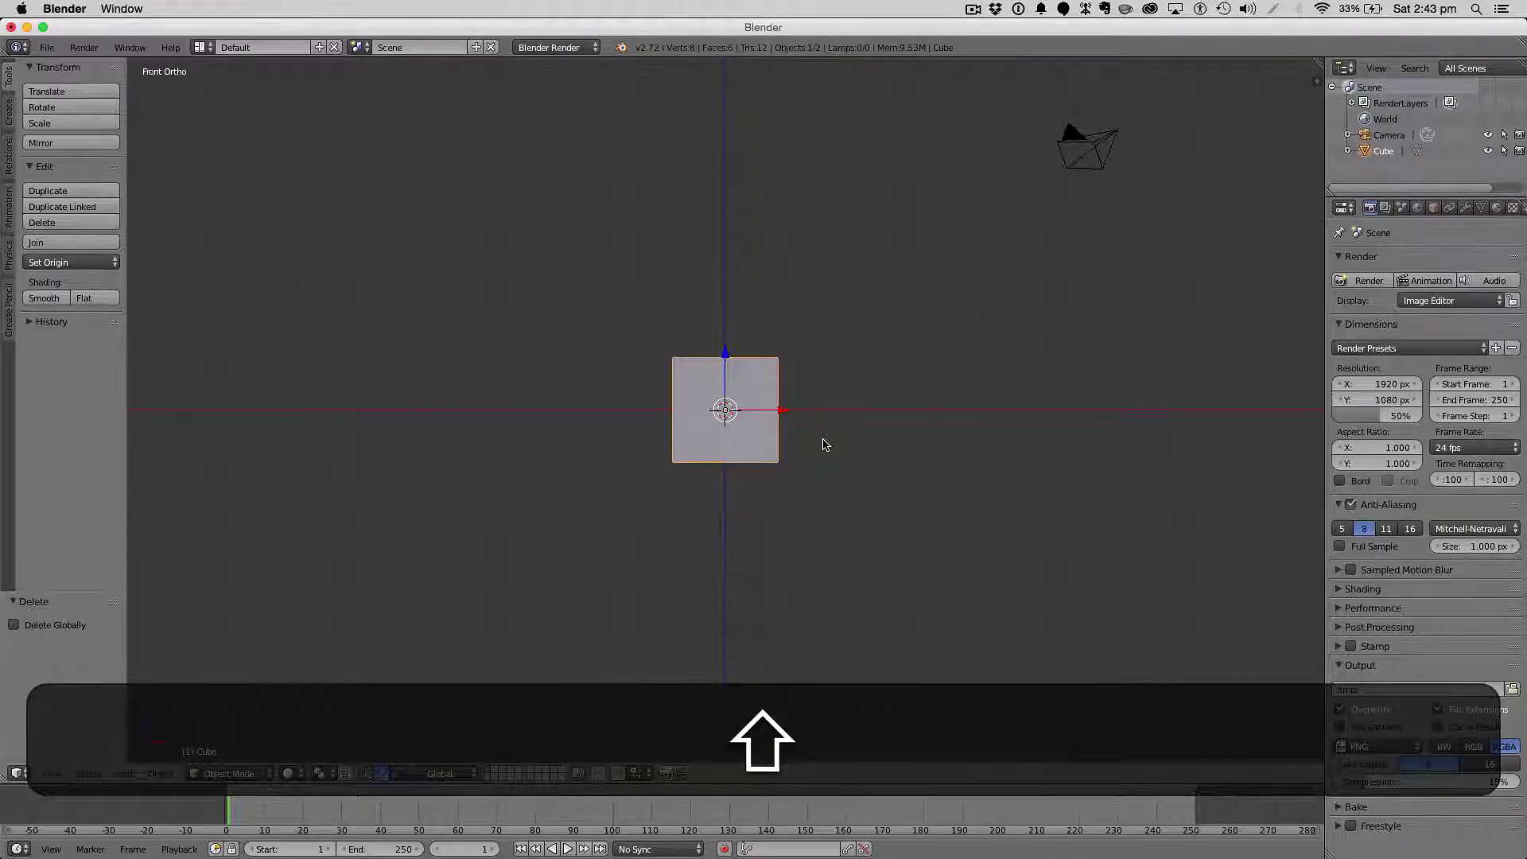
pyautogui.press('Tab')
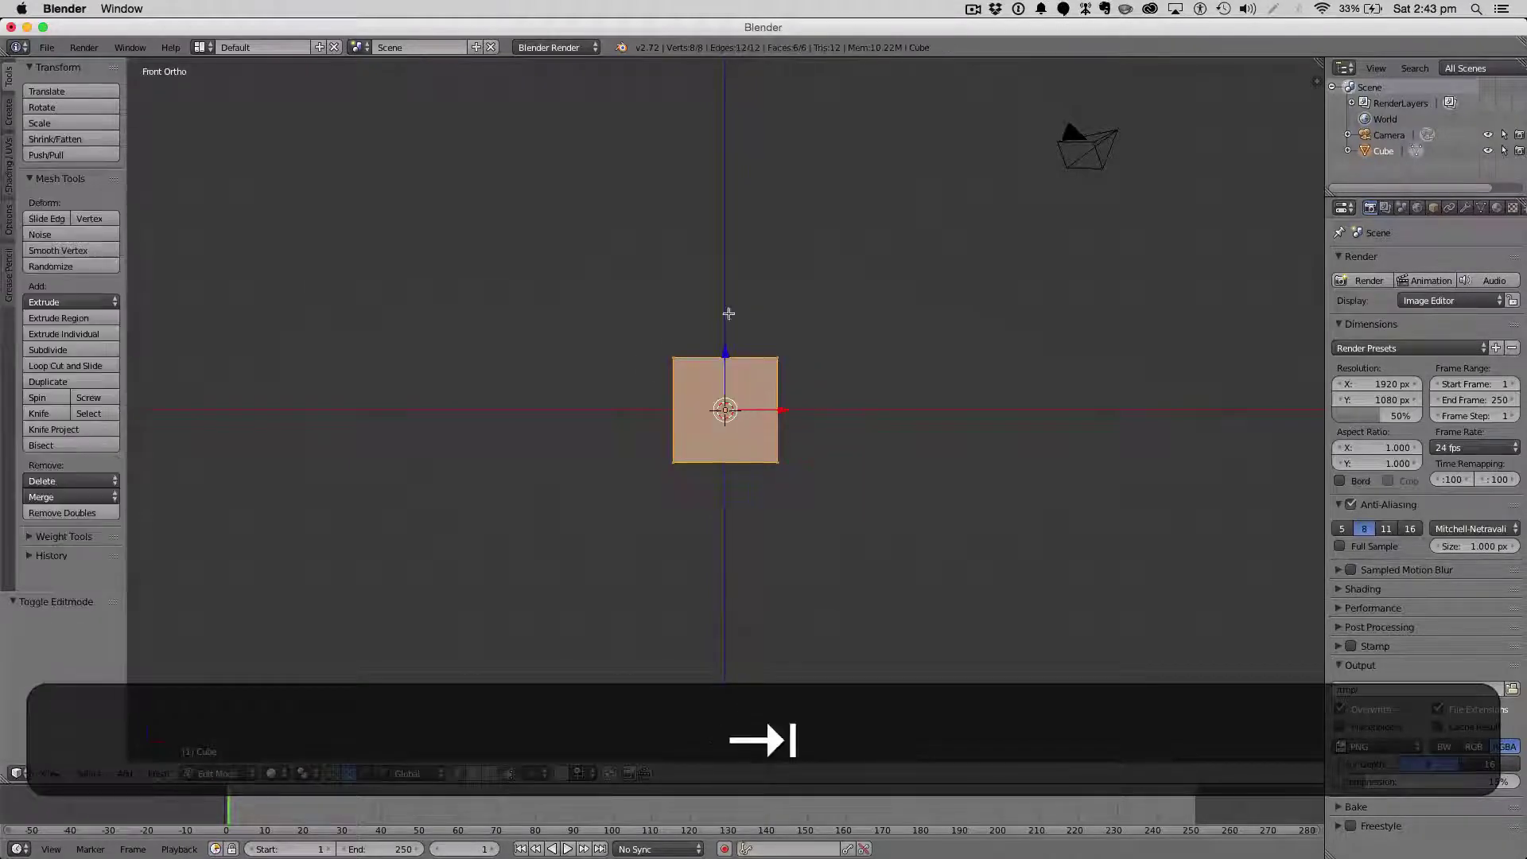
pyautogui.press('z')
pyautogui.press('a')
pyautogui.press('b')
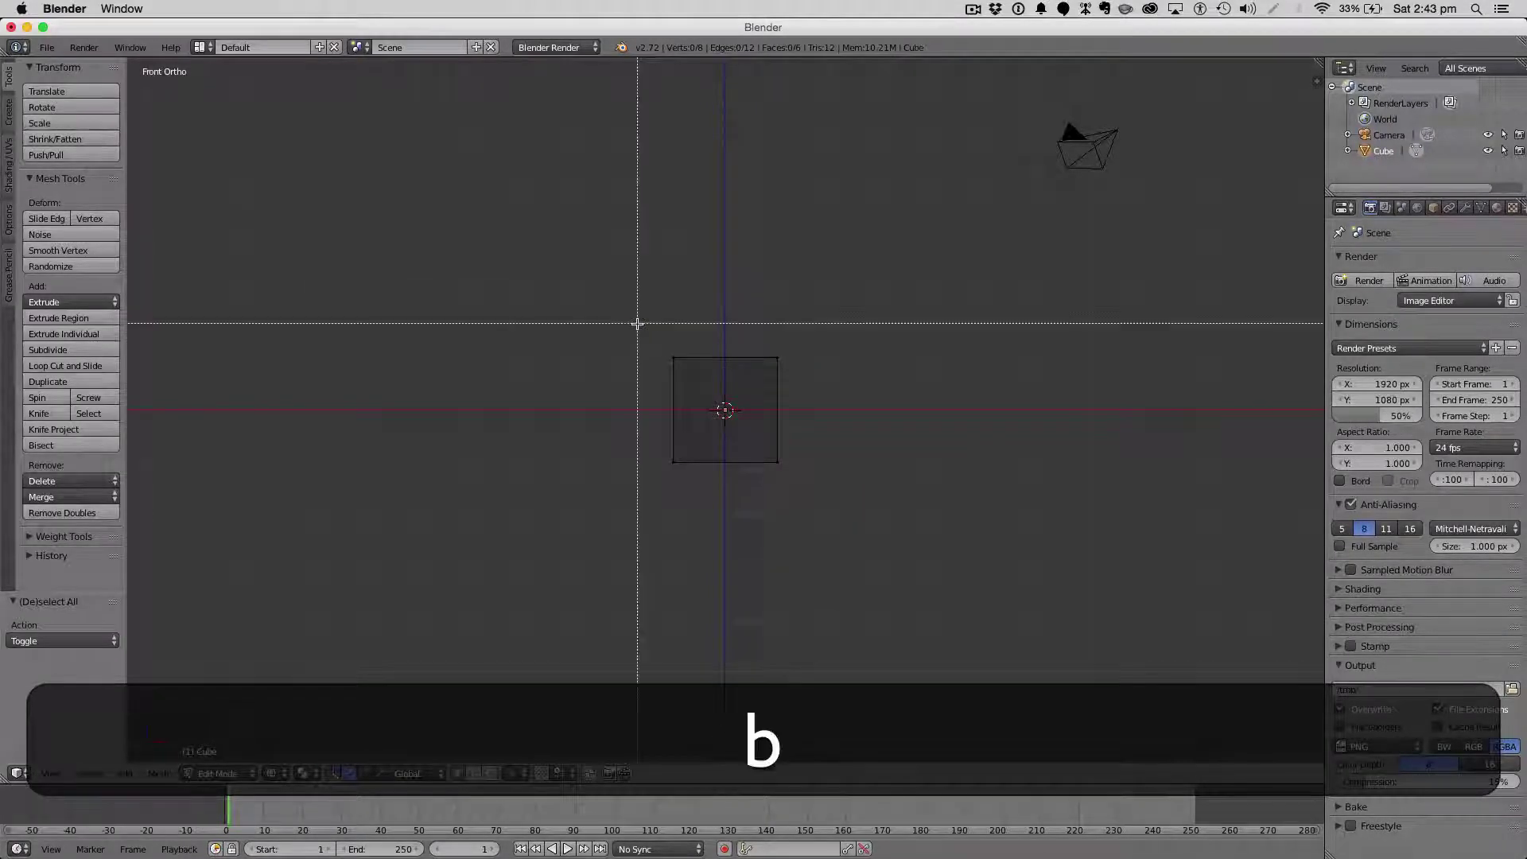
pyautogui.moveTo(637, 323); pyautogui.dragTo(855, 372)
pyautogui.press('s')
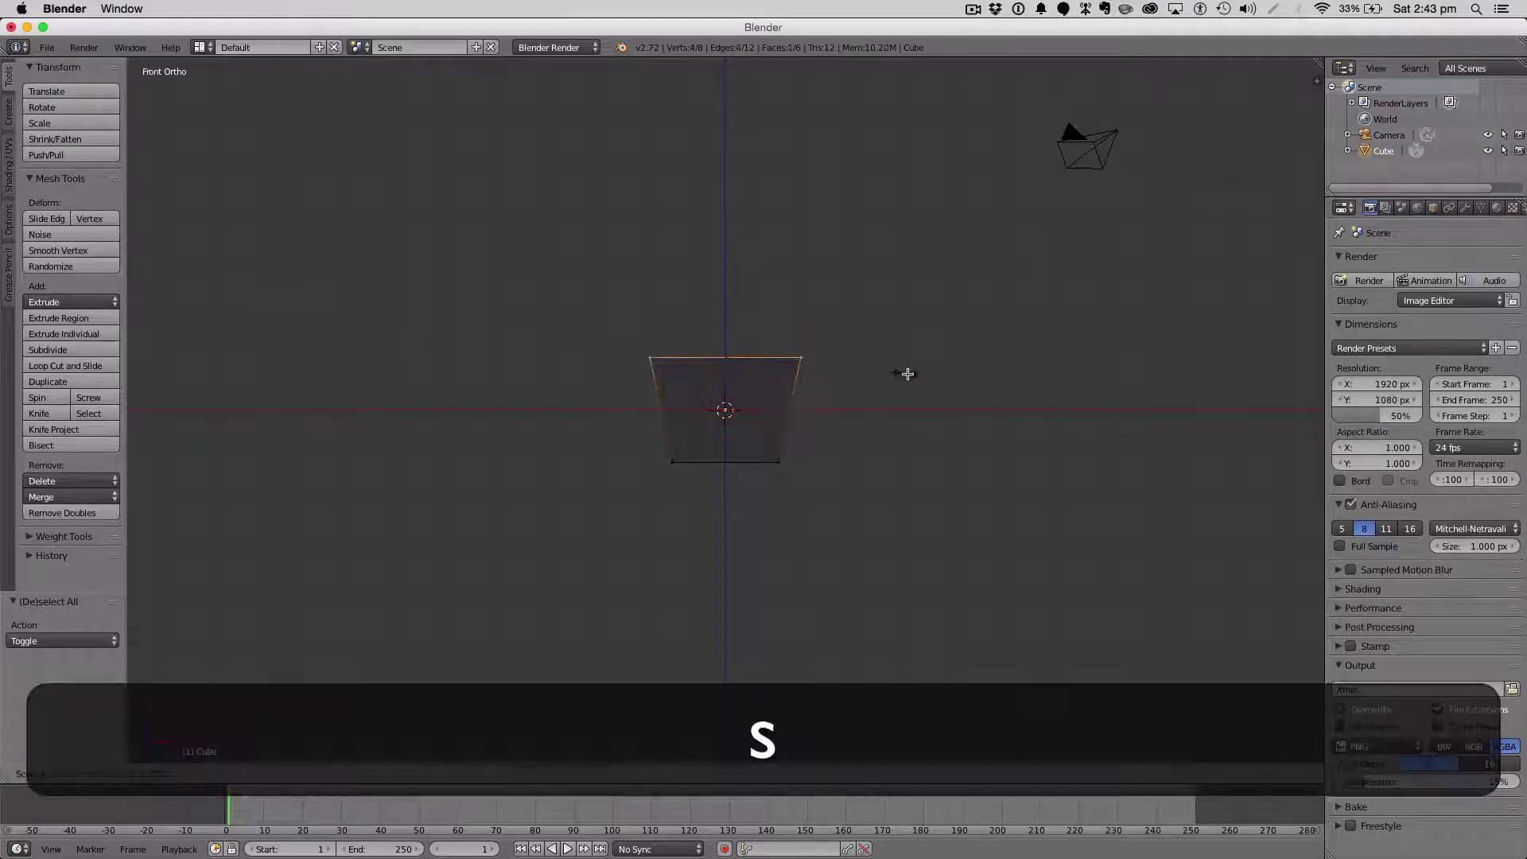
pyautogui.click(921, 375)
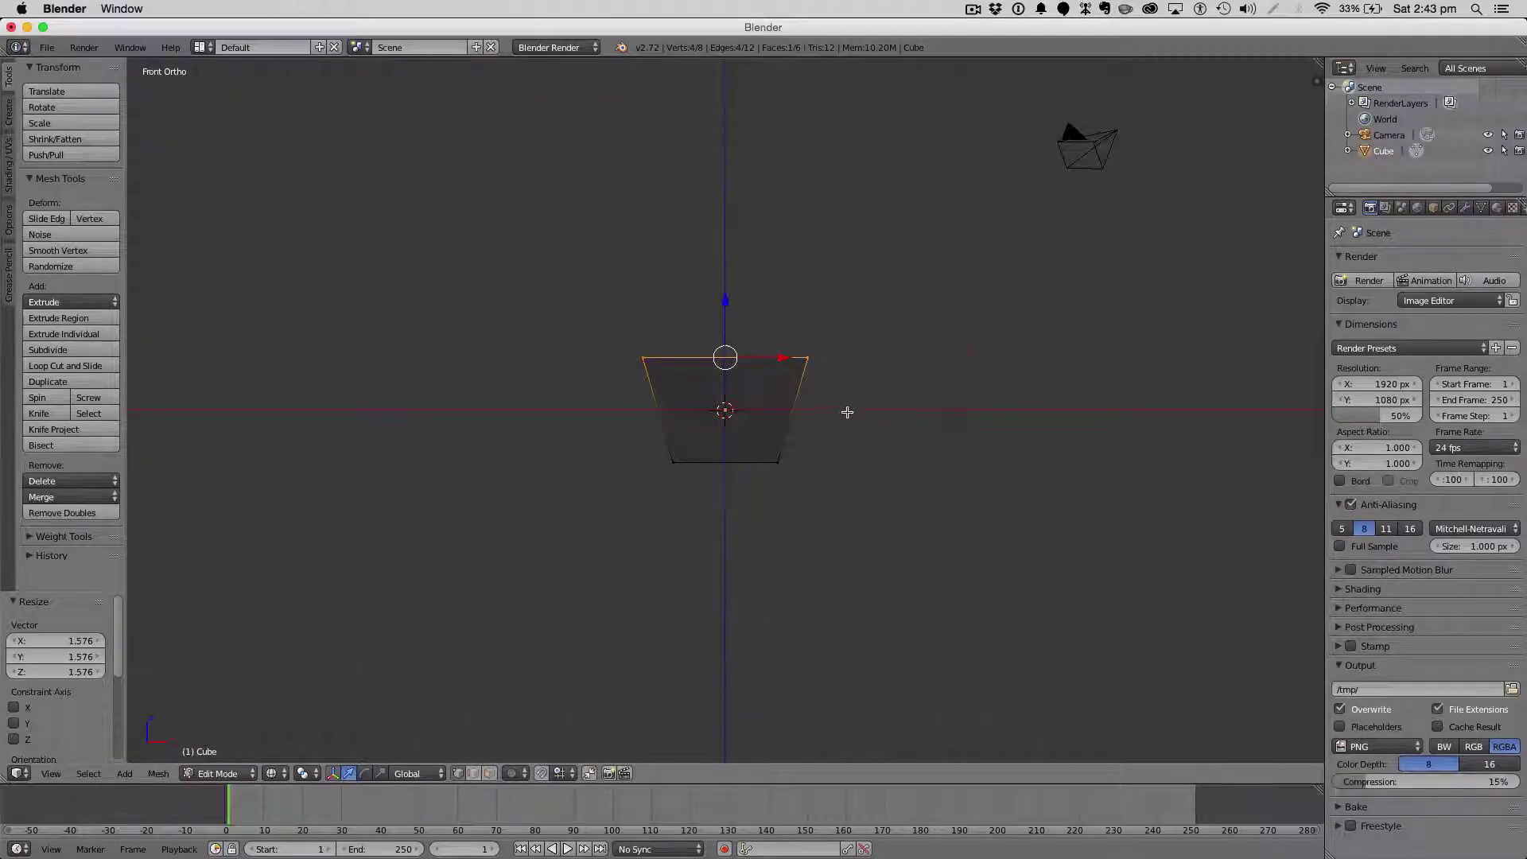
# In Object Mode, flatten the whole tapered cube along Z to about 0.71 of its height.
pyautogui.press('Tab')
pyautogui.press('s')
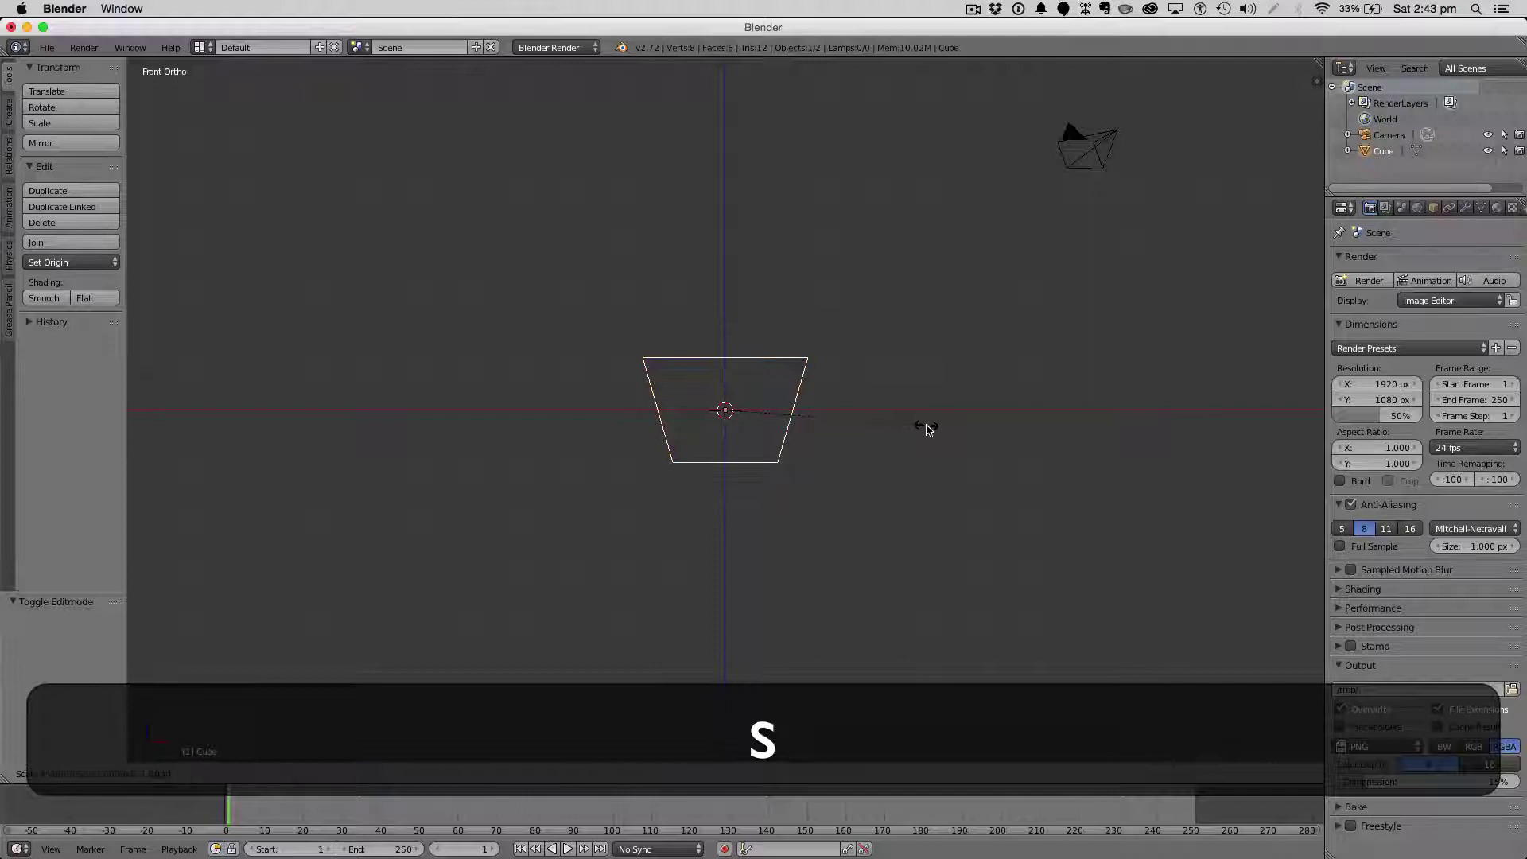
pyautogui.press('s')
pyautogui.click(927, 430)
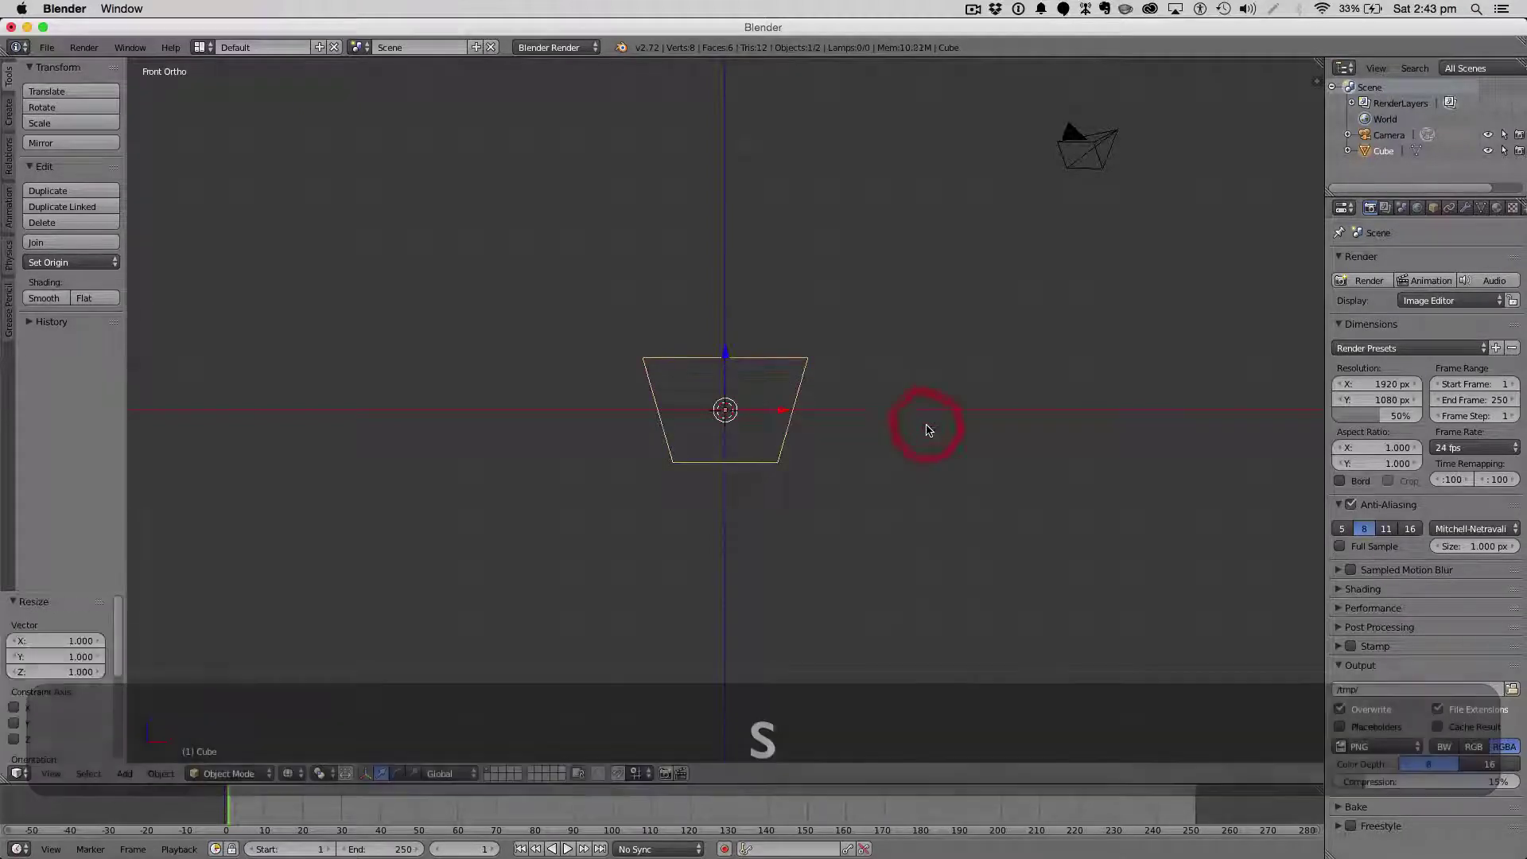
pyautogui.press('s')
pyautogui.press('z')
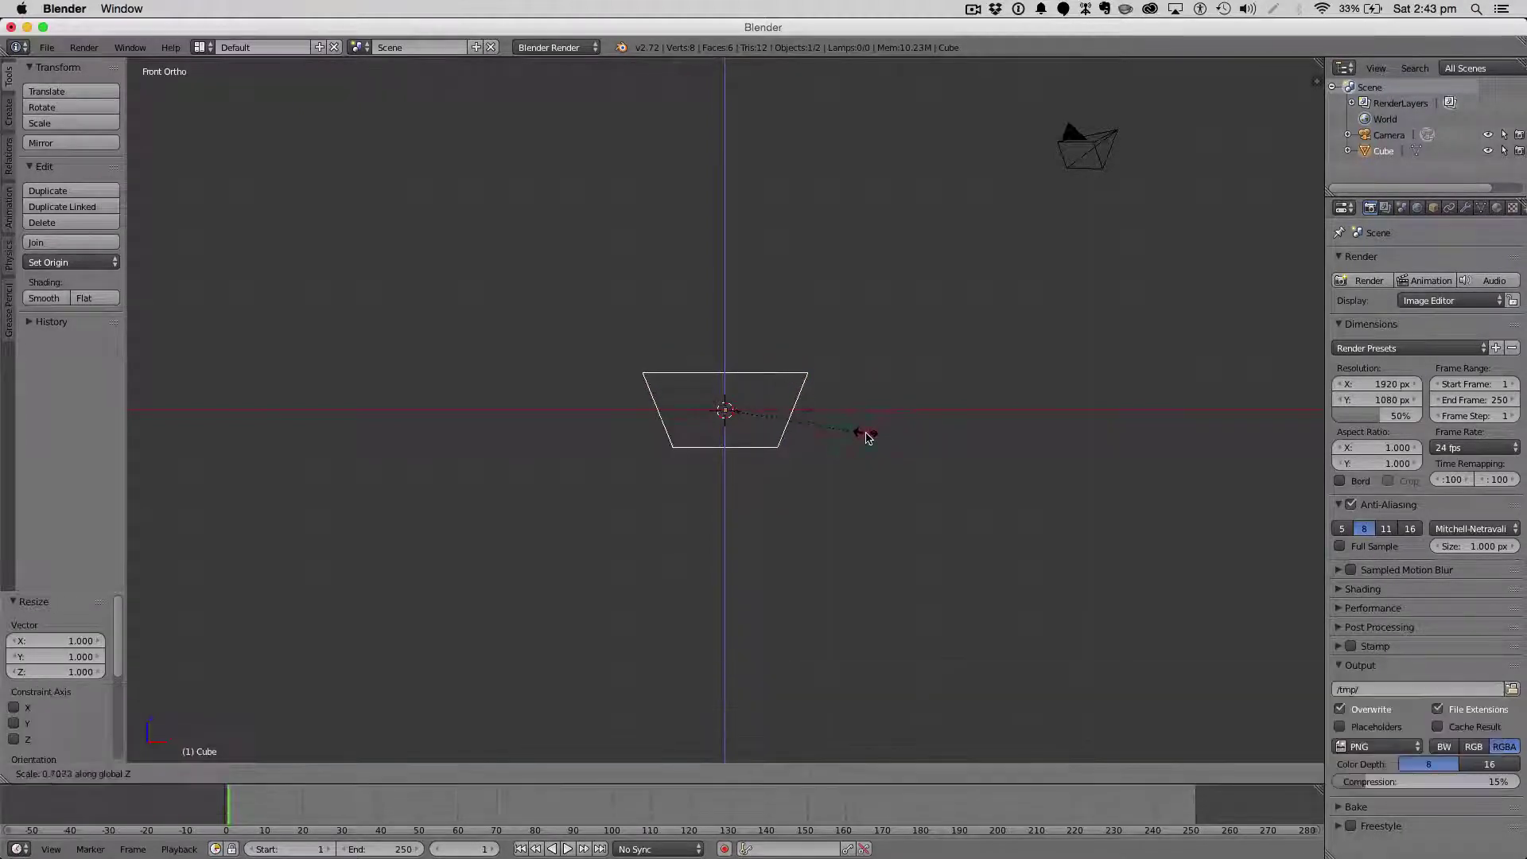
pyautogui.click(867, 435)
# Shrink the top face to about 0.9 of its size in Edit Mode, then return to Object Mode with solid shading.
pyautogui.press('Tab')
pyautogui.press('s')
pyautogui.click(941, 413)
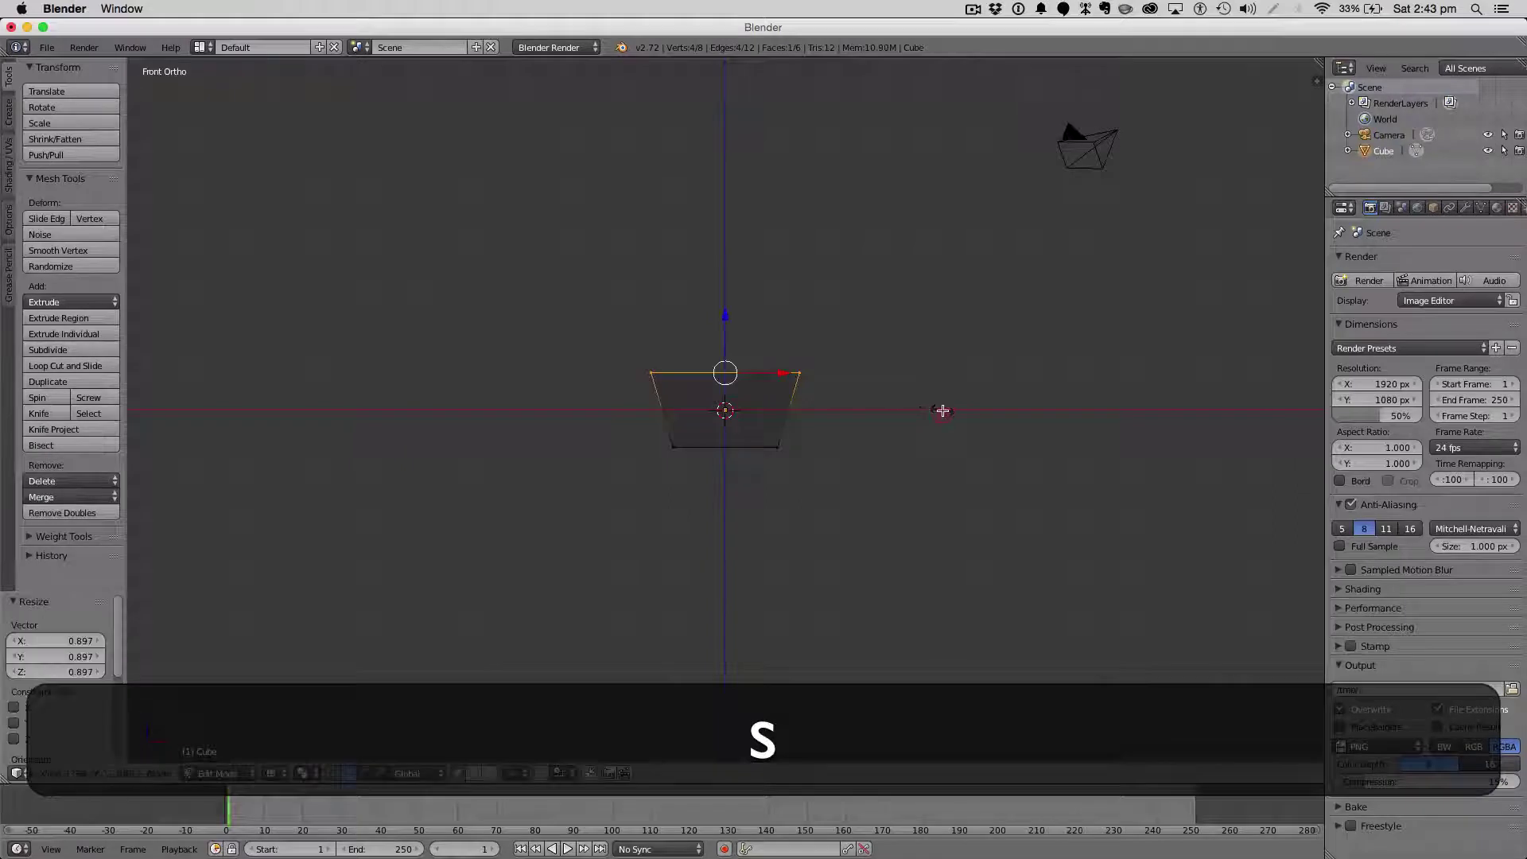
pyautogui.press('Tab')
pyautogui.press('Tab')
pyautogui.press('s')
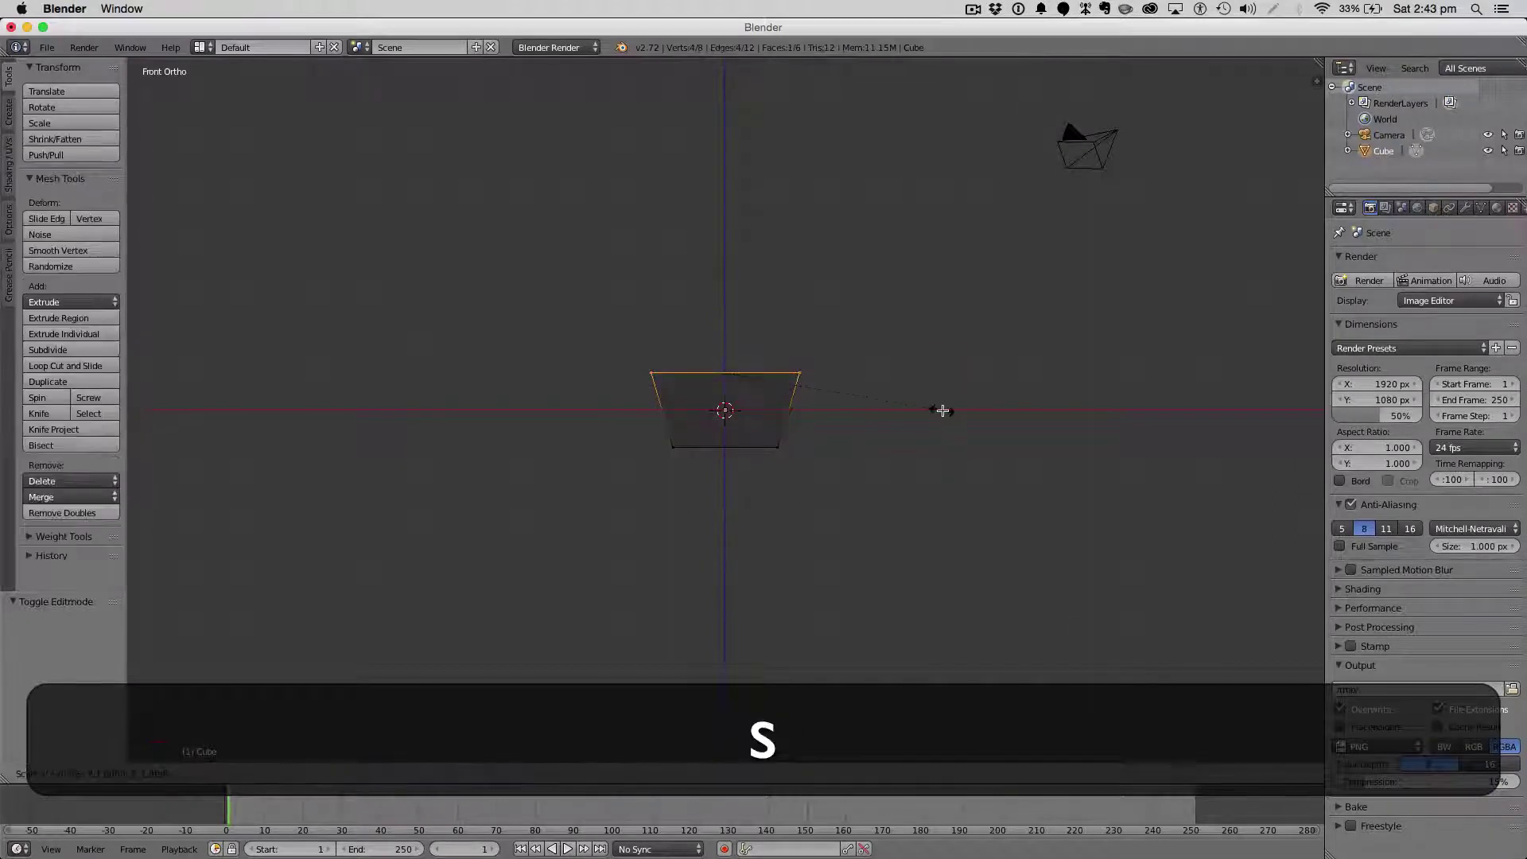
pyautogui.click(927, 407)
pyautogui.press('Tab')
pyautogui.press('z')
# Stretch the tapered block along Y to about 2 times its length.
pyautogui.moveTo(1057, 440)
pyautogui.mouseDown(button='middle')
pyautogui.moveTo(941, 474)
pyautogui.moveTo(903, 528)
pyautogui.moveTo(947, 543)
pyautogui.mouseUp(button='middle')
pyautogui.press('s')
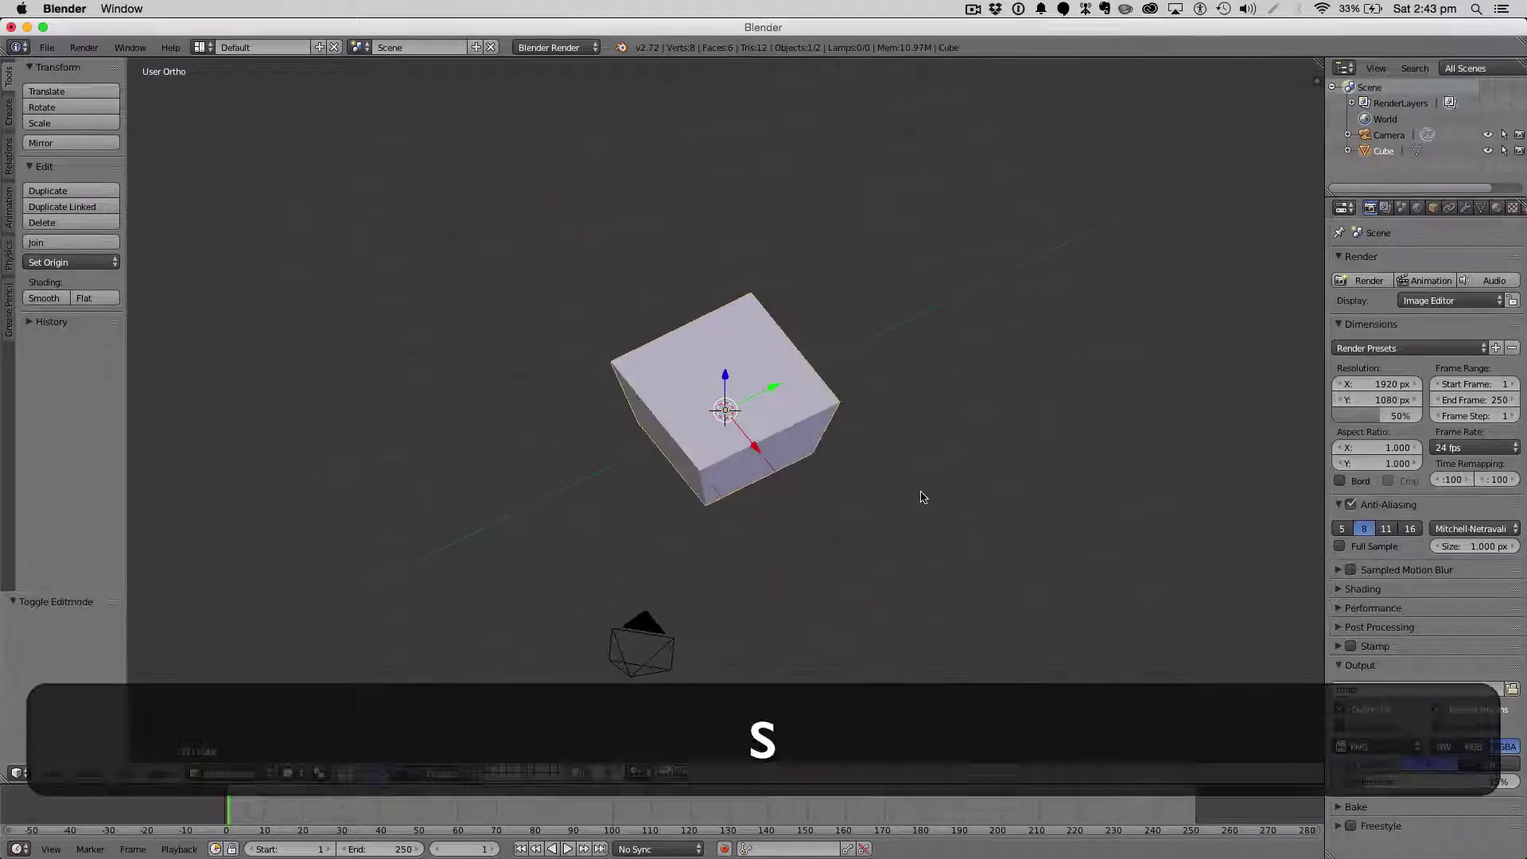
pyautogui.press('y')
pyautogui.click(1129, 436)
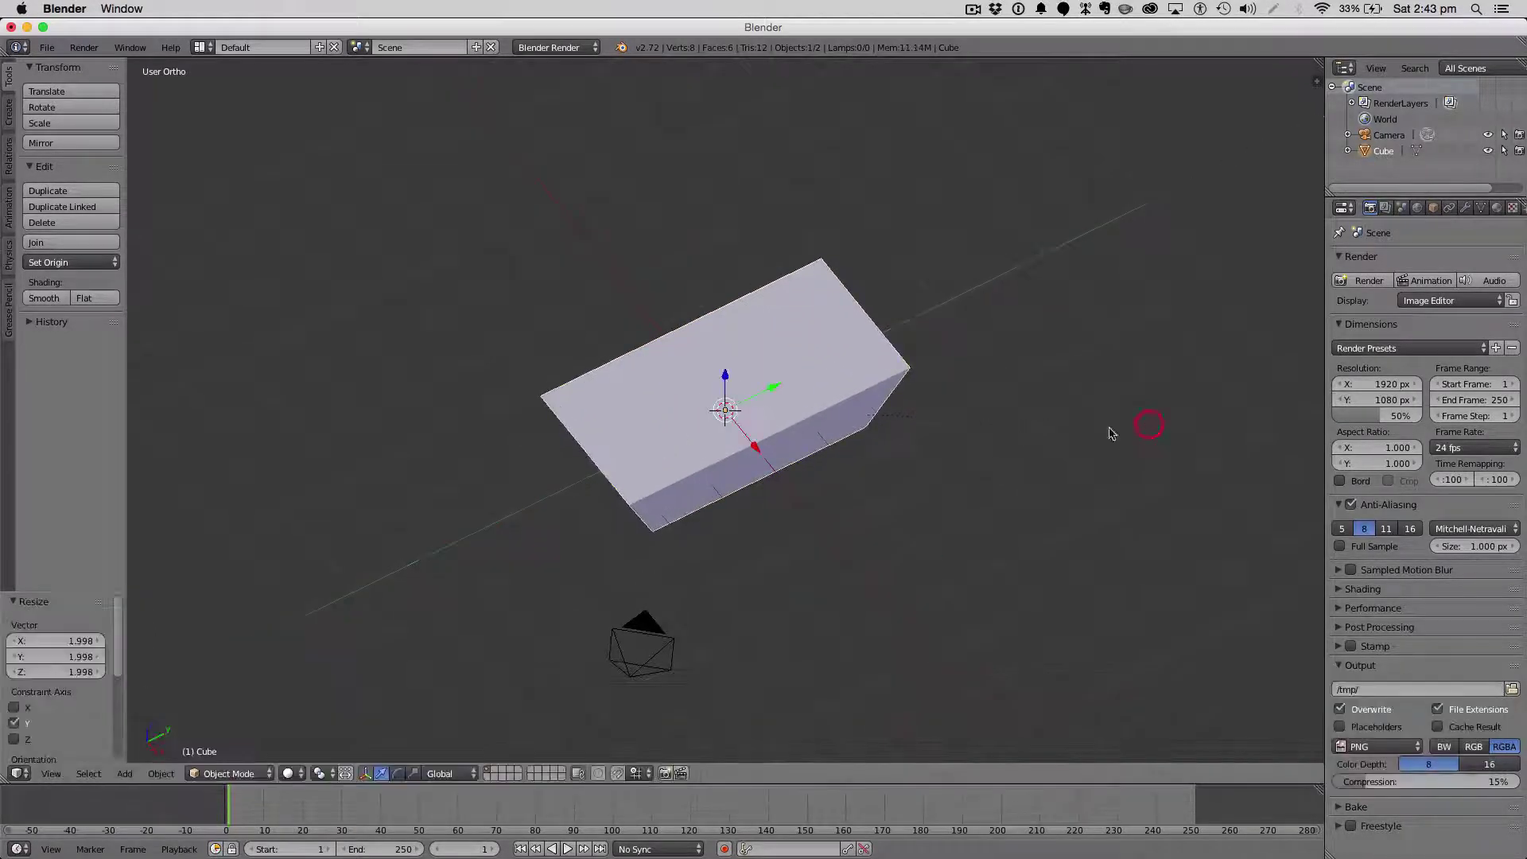
# In front view, raise the tapered block about 0.708 along Z so its base rests on the ground line.
pyautogui.press('a')
pyautogui.moveTo(975, 522); pyautogui.dragTo(985, 447, button='middle')
pyautogui.press('5')
pyautogui.press('1')
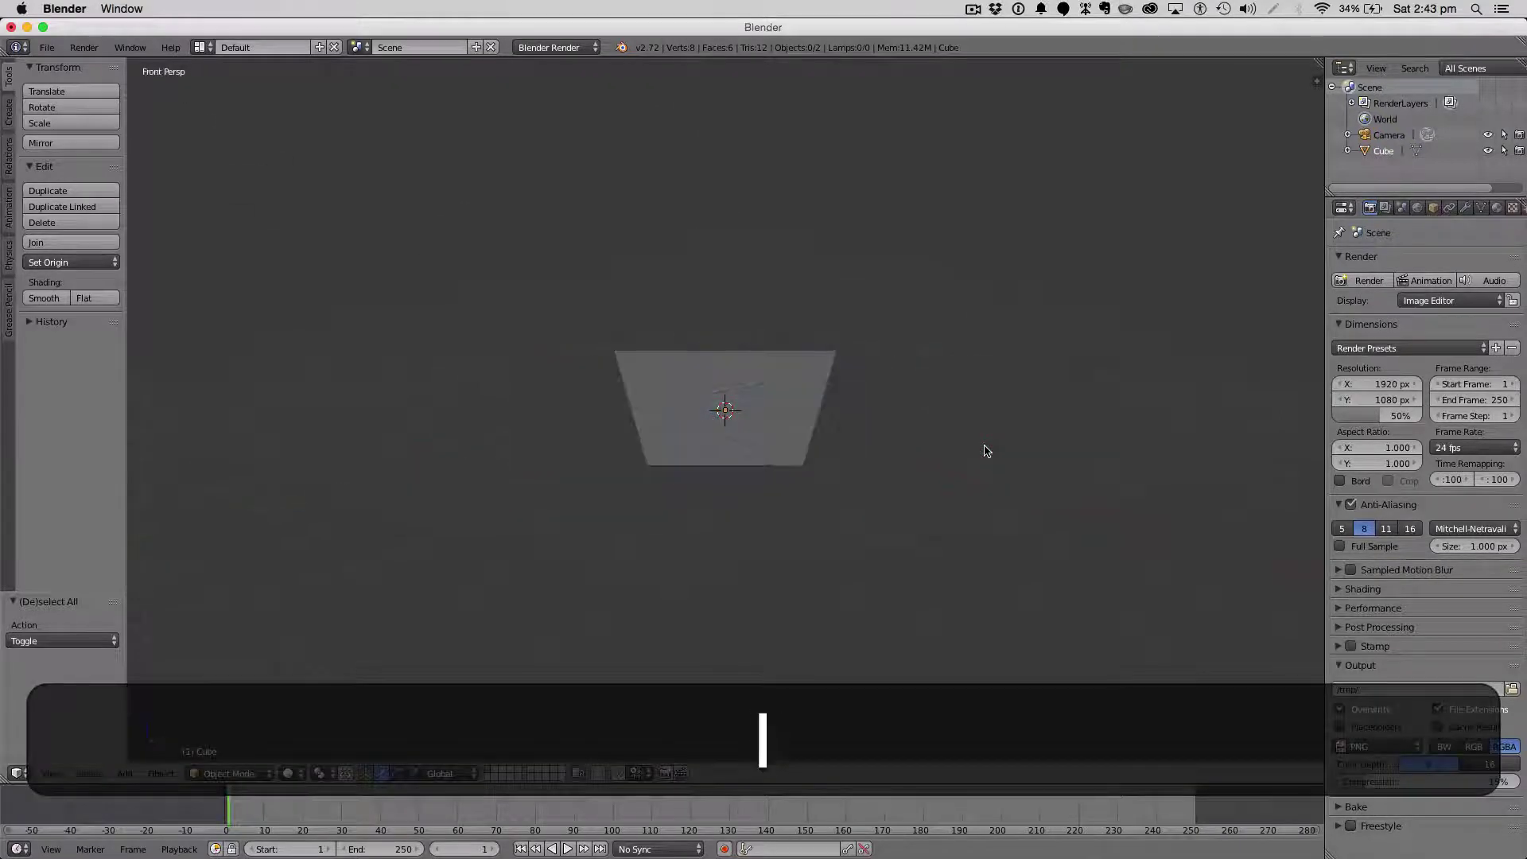
pyautogui.moveTo(682, 365); pyautogui.dragTo(736, 304, button='right')
pyautogui.press('5')
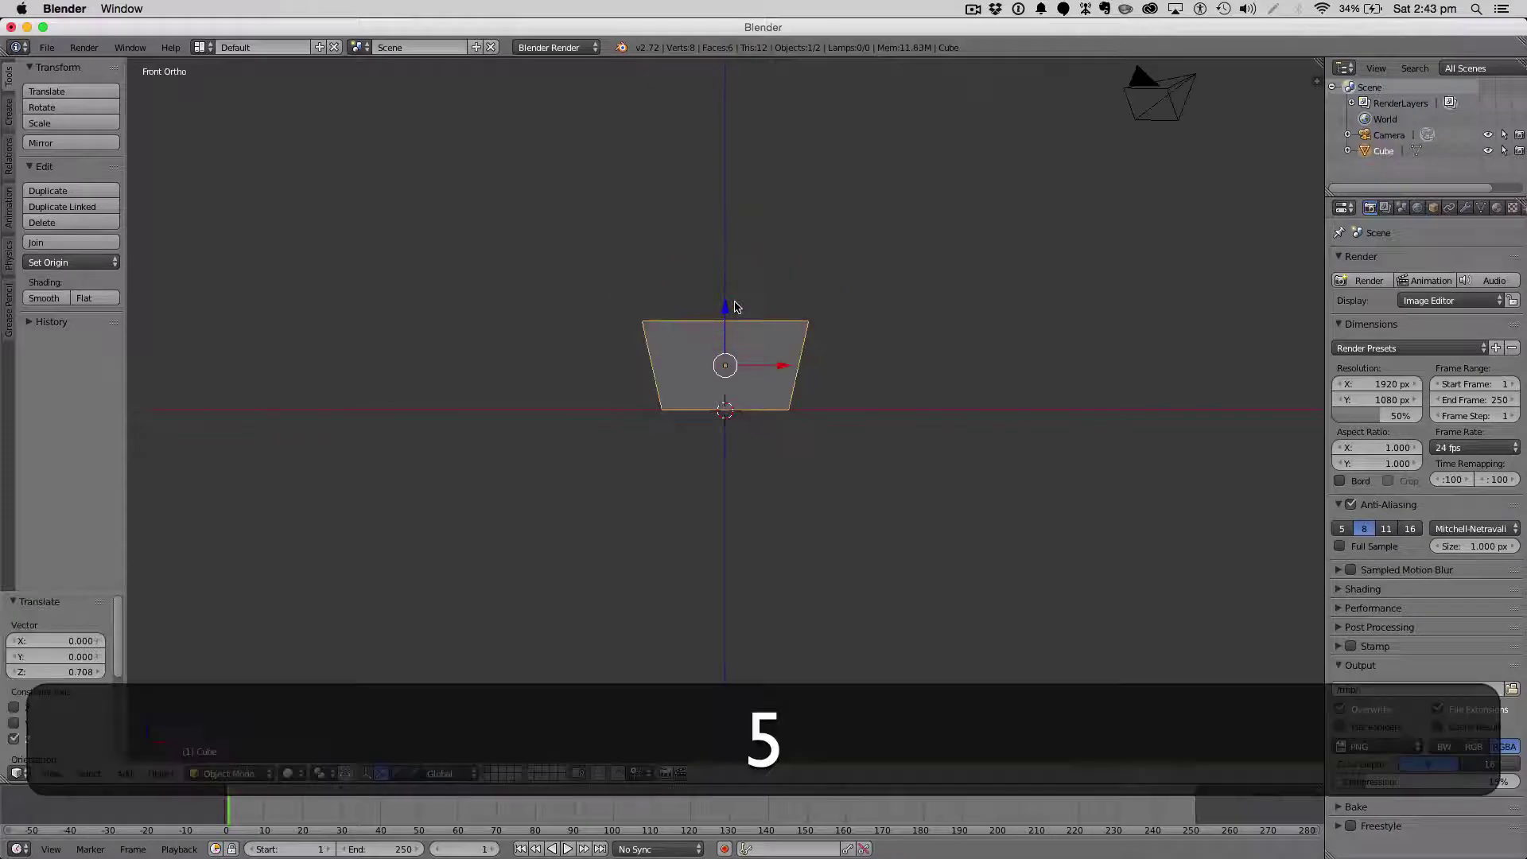
pyautogui.moveTo(961, 409); pyautogui.dragTo(946, 446, button='middle')
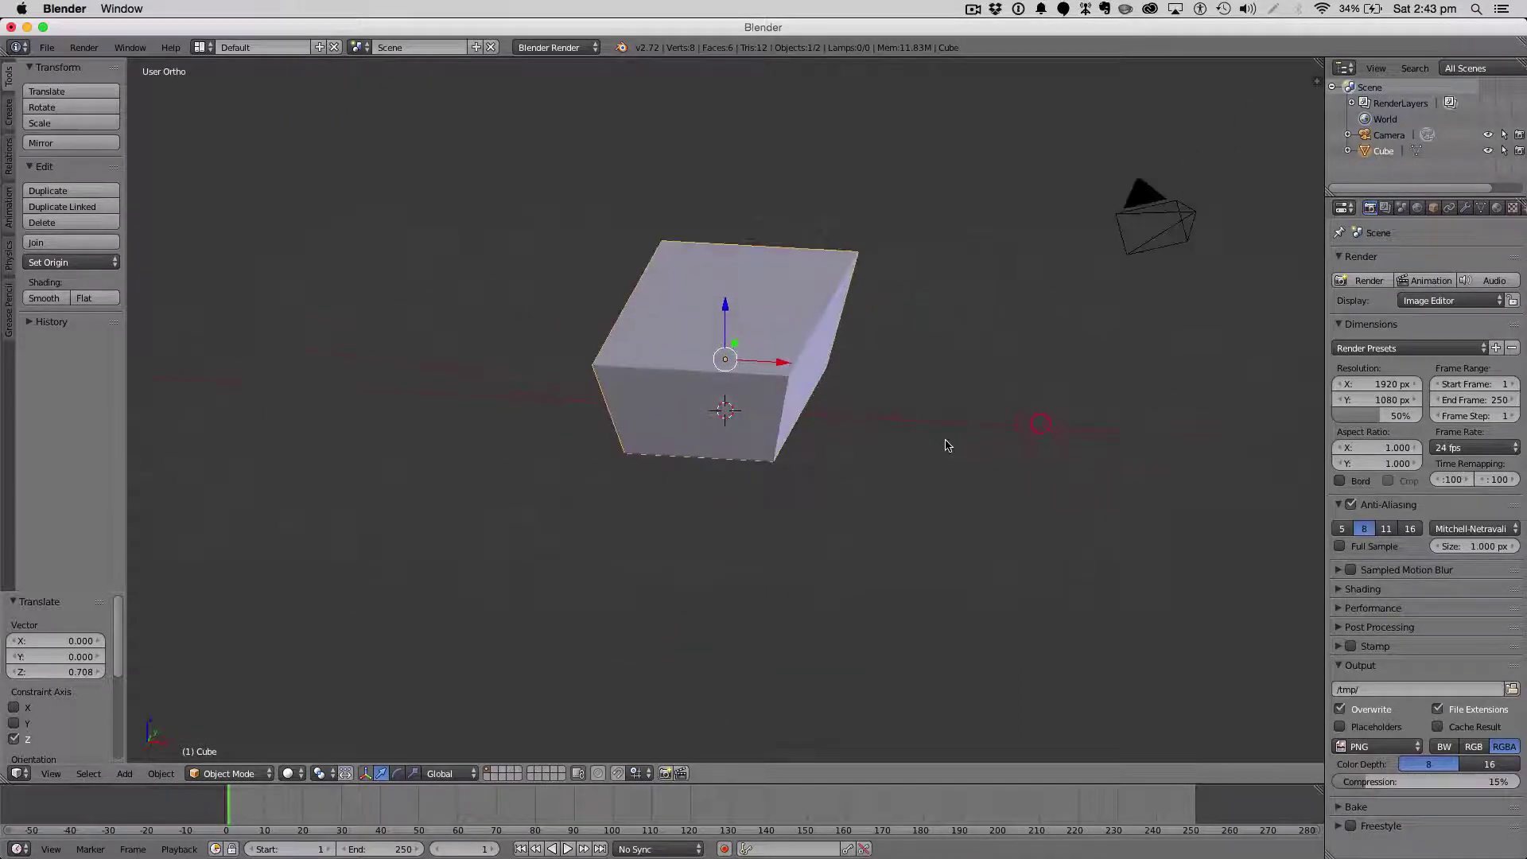
pyautogui.press('KP_5')
pyautogui.press('KP_5')
pyautogui.press('KP_1')
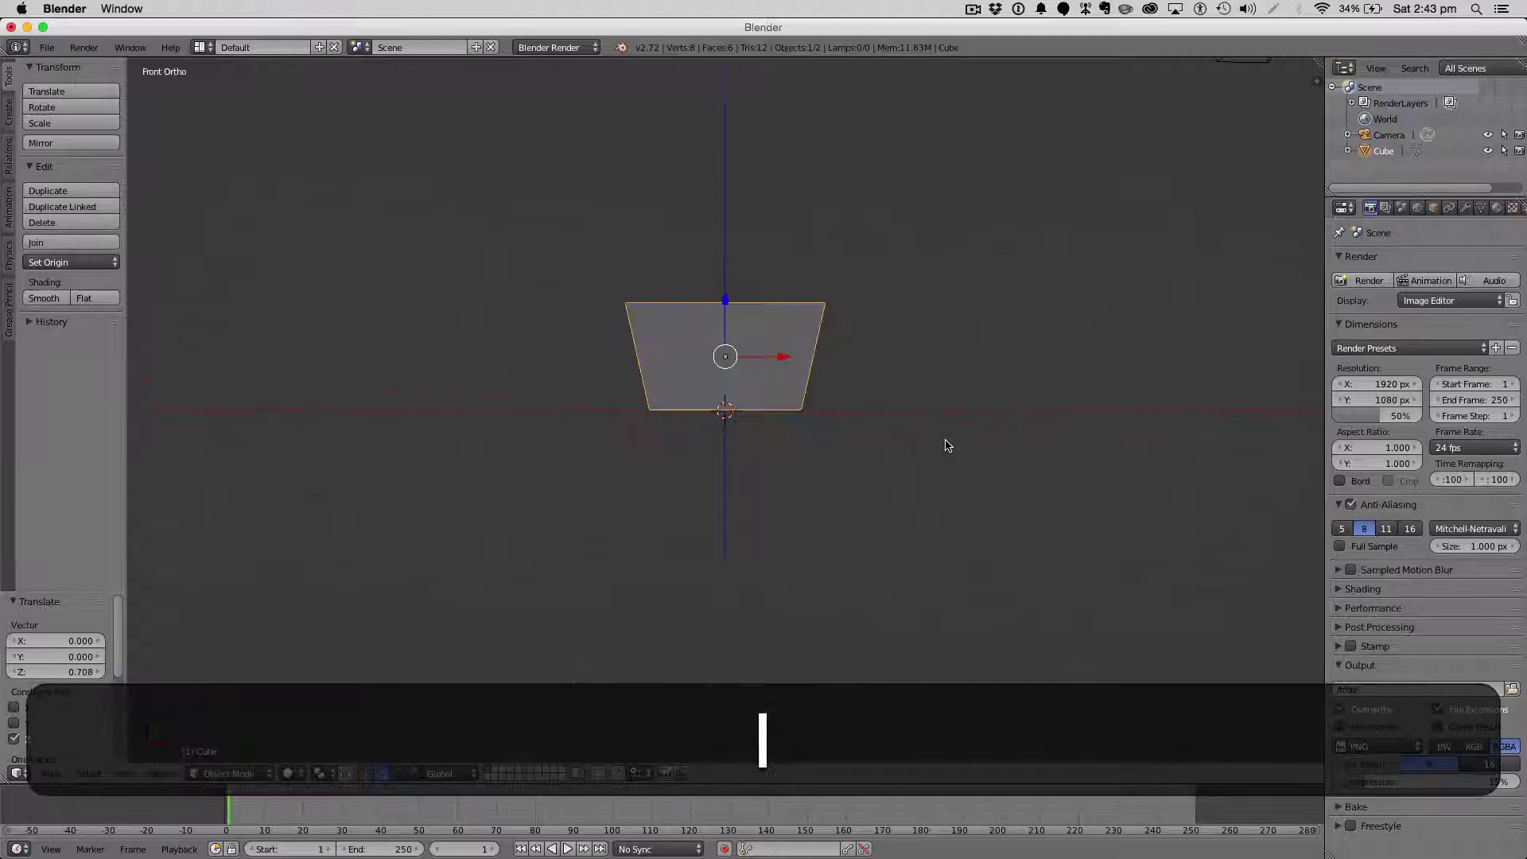
# Add a cube, raise it about 2.348 along Z above the tapered block, and flatten it along Z into a thin roof slab.
pyautogui.hotkey('shift', 'a')
pyautogui.moveTo(946, 443)
pyautogui.click(998, 458)
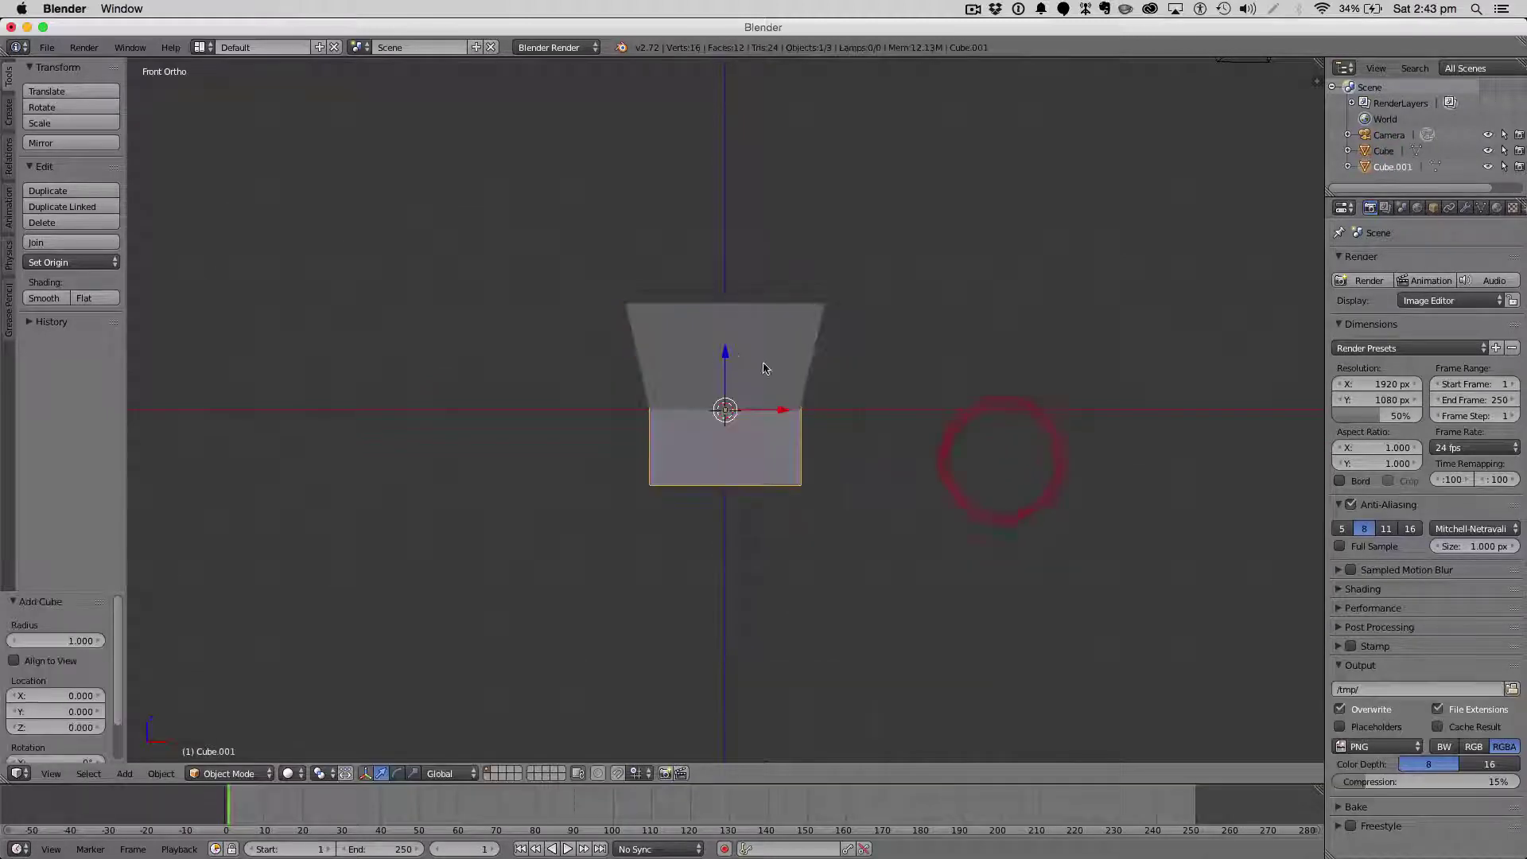
pyautogui.moveTo(725, 345); pyautogui.dragTo(730, 177)
pyautogui.press('s')
pyautogui.press('z')
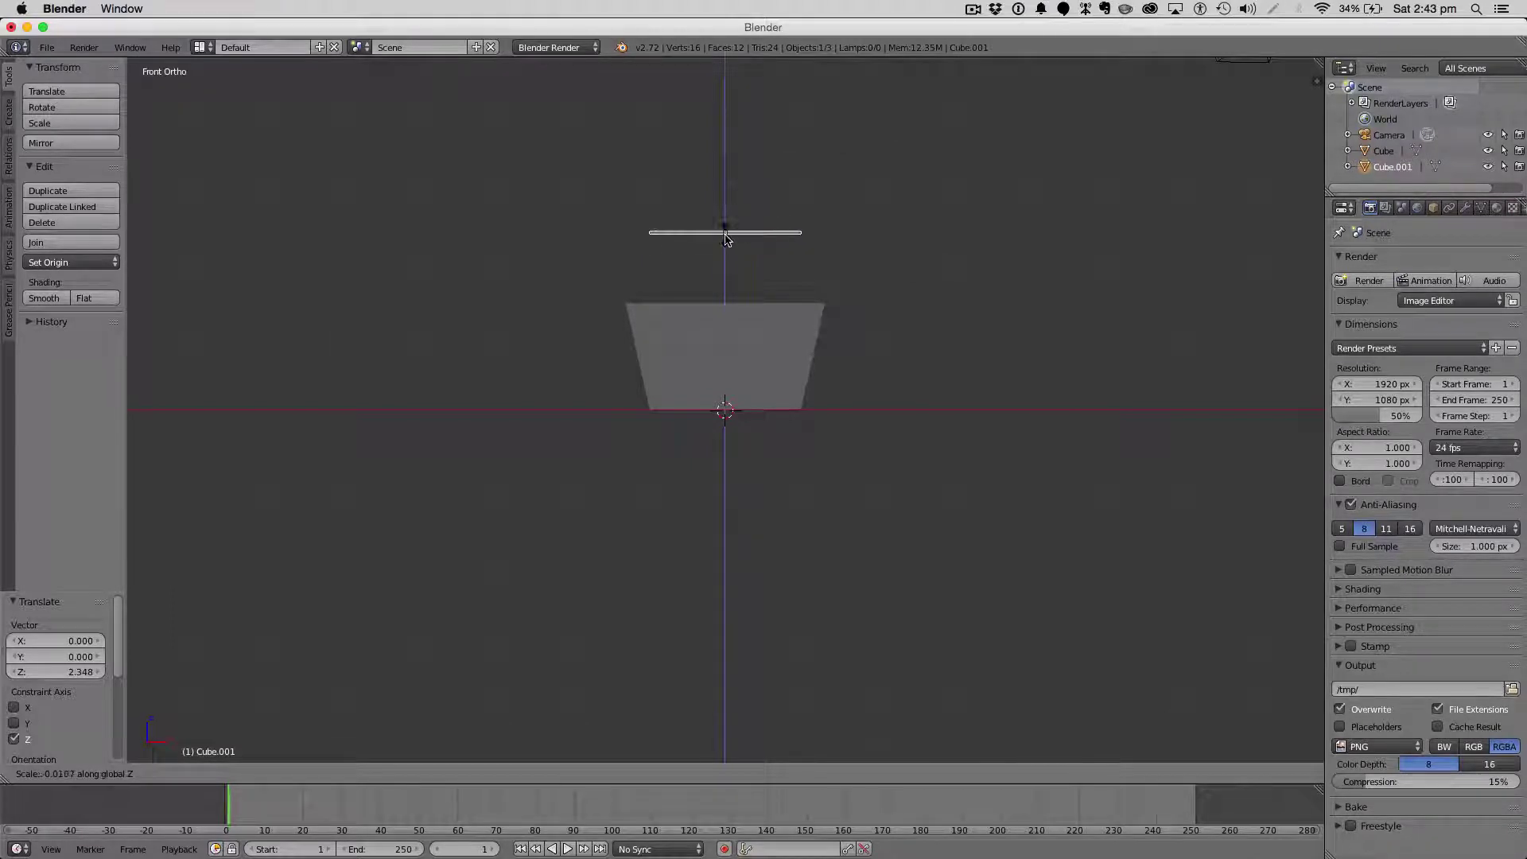
pyautogui.click(723, 231)
# Lower the roof slab about 0.927 onto the block's top and enlarge it uniformly to about 1.937 times.
pyautogui.moveTo(725, 200); pyautogui.dragTo(736, 248)
pyautogui.press('s')
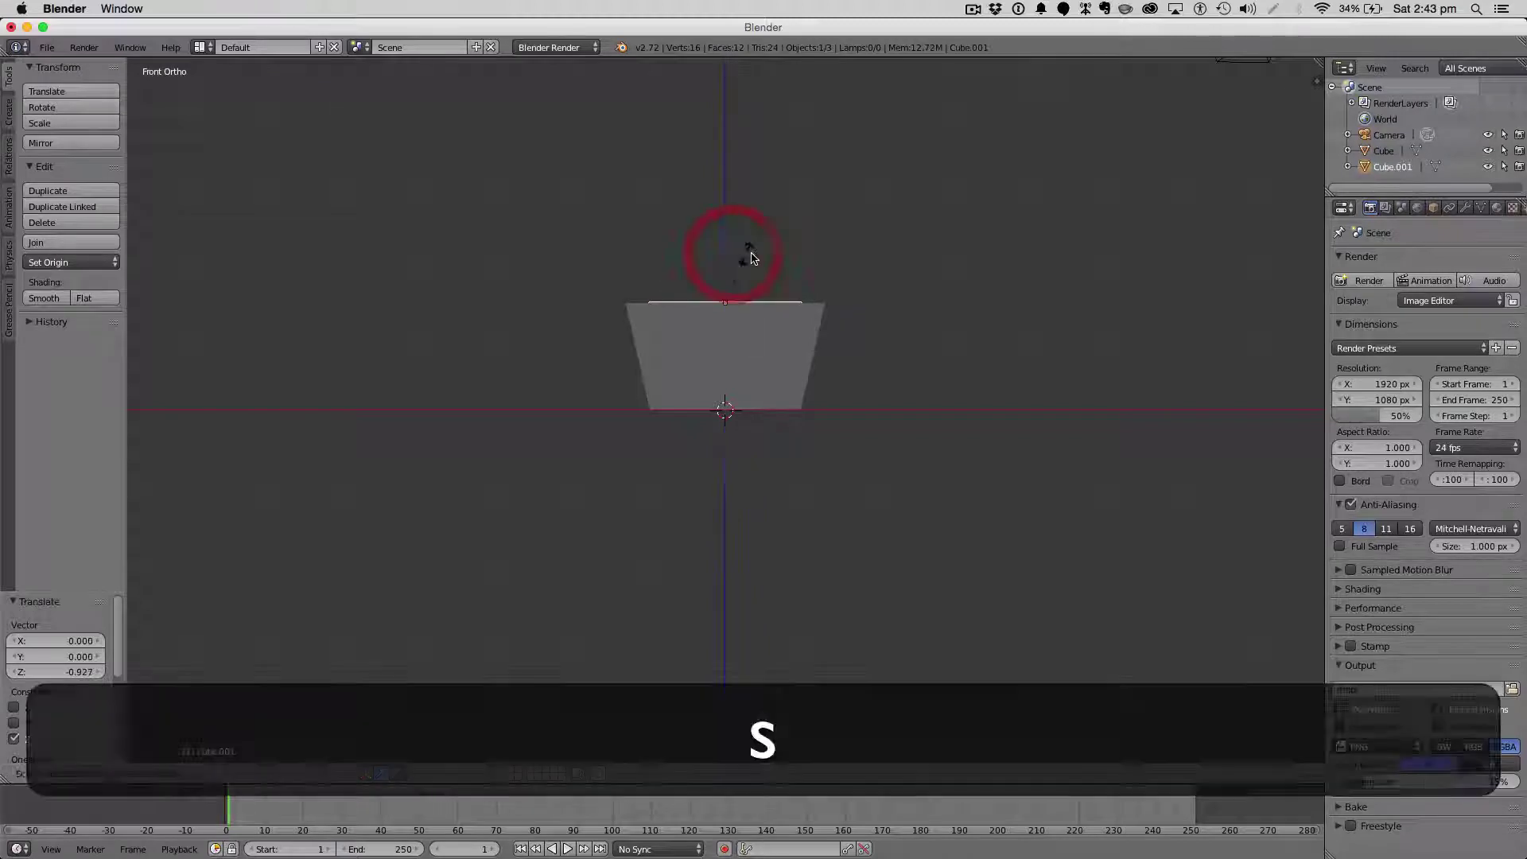
pyautogui.click(812, 249)
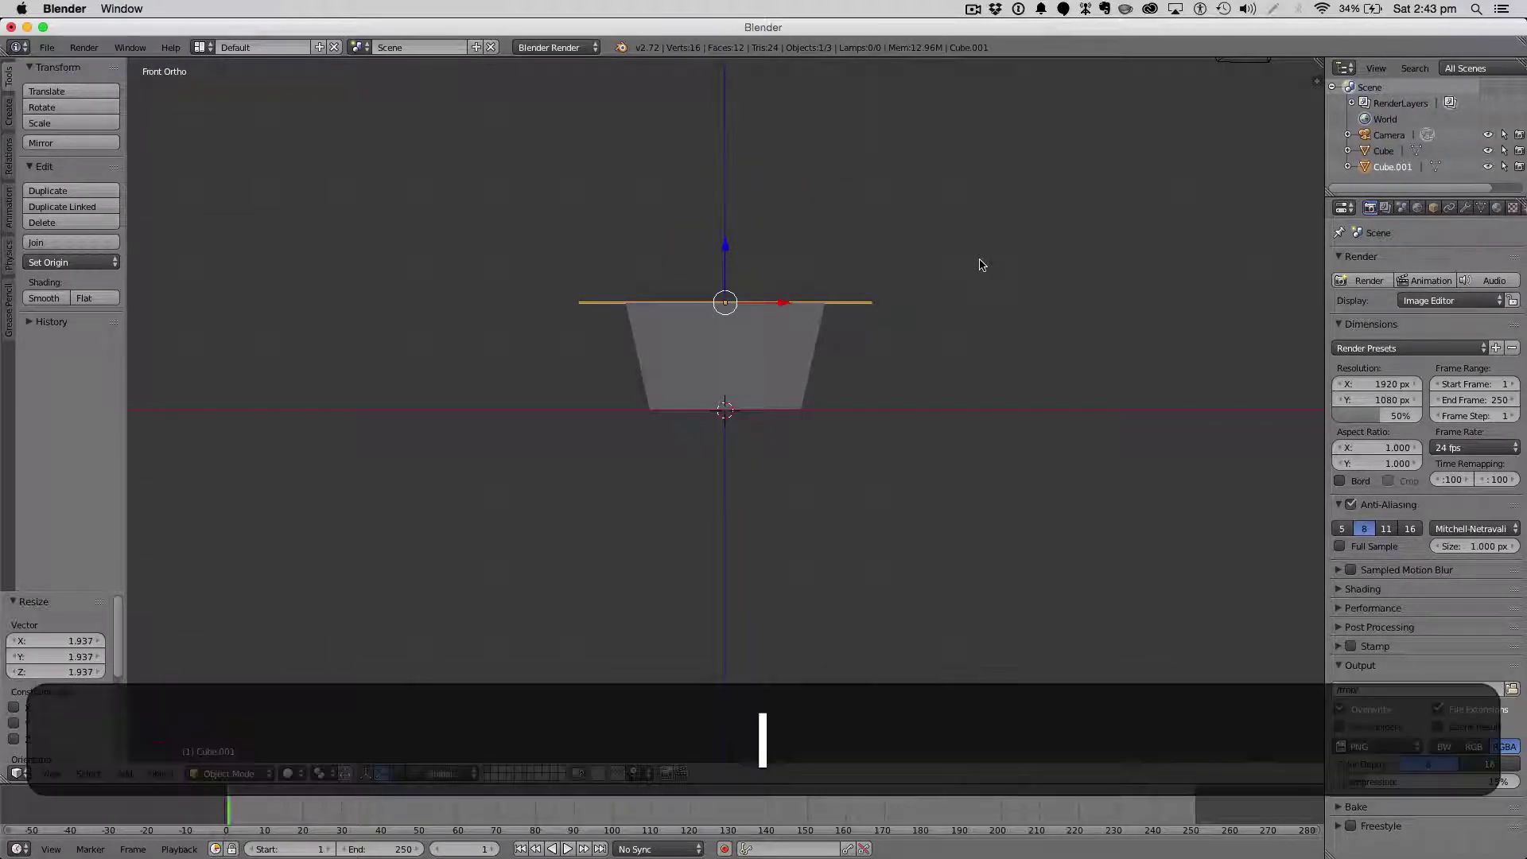
# In top view, stretch the roof slab along Y to about 1.498 times so it overhangs the building's ends.
pyautogui.press('KP_7')
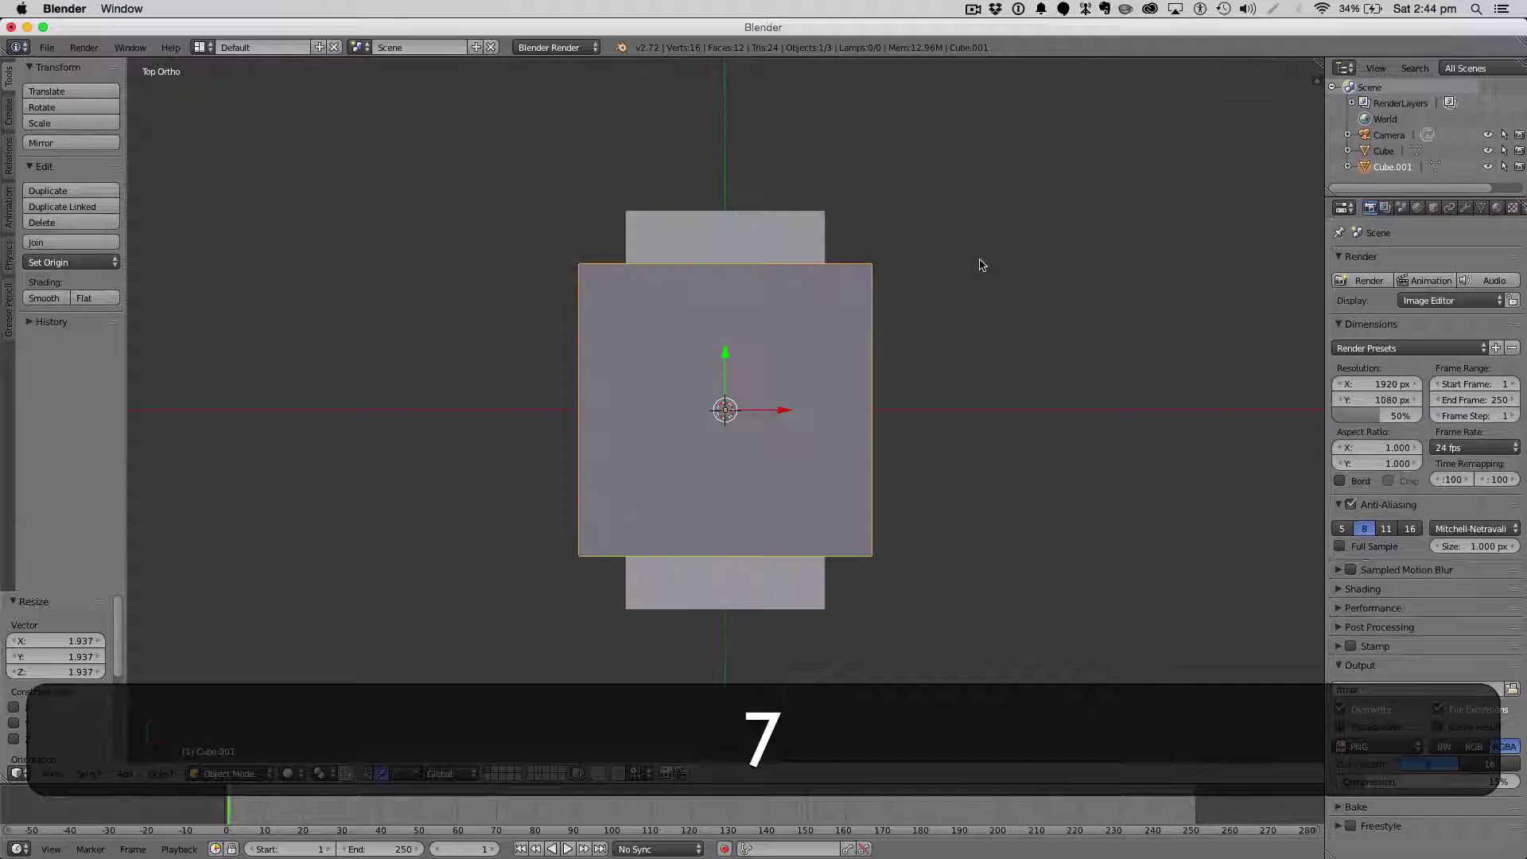
pyautogui.press('s')
pyautogui.press('y')
pyautogui.click(917, 716)
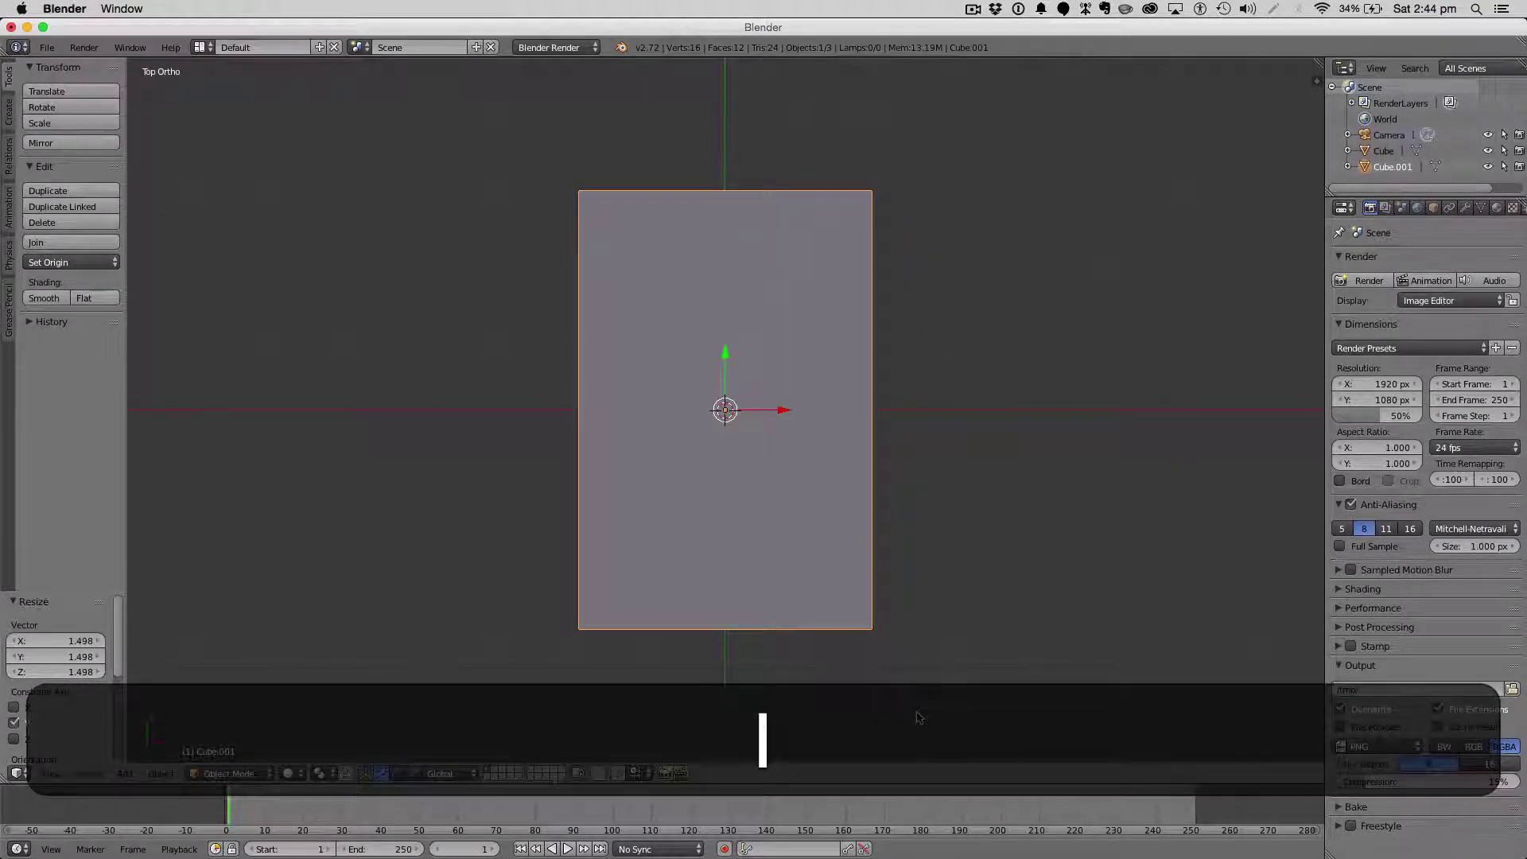
pyautogui.click(861, 694)
# In front view, reset the 3D cursor's X and Y location to 0.
pyautogui.press('KP_1')
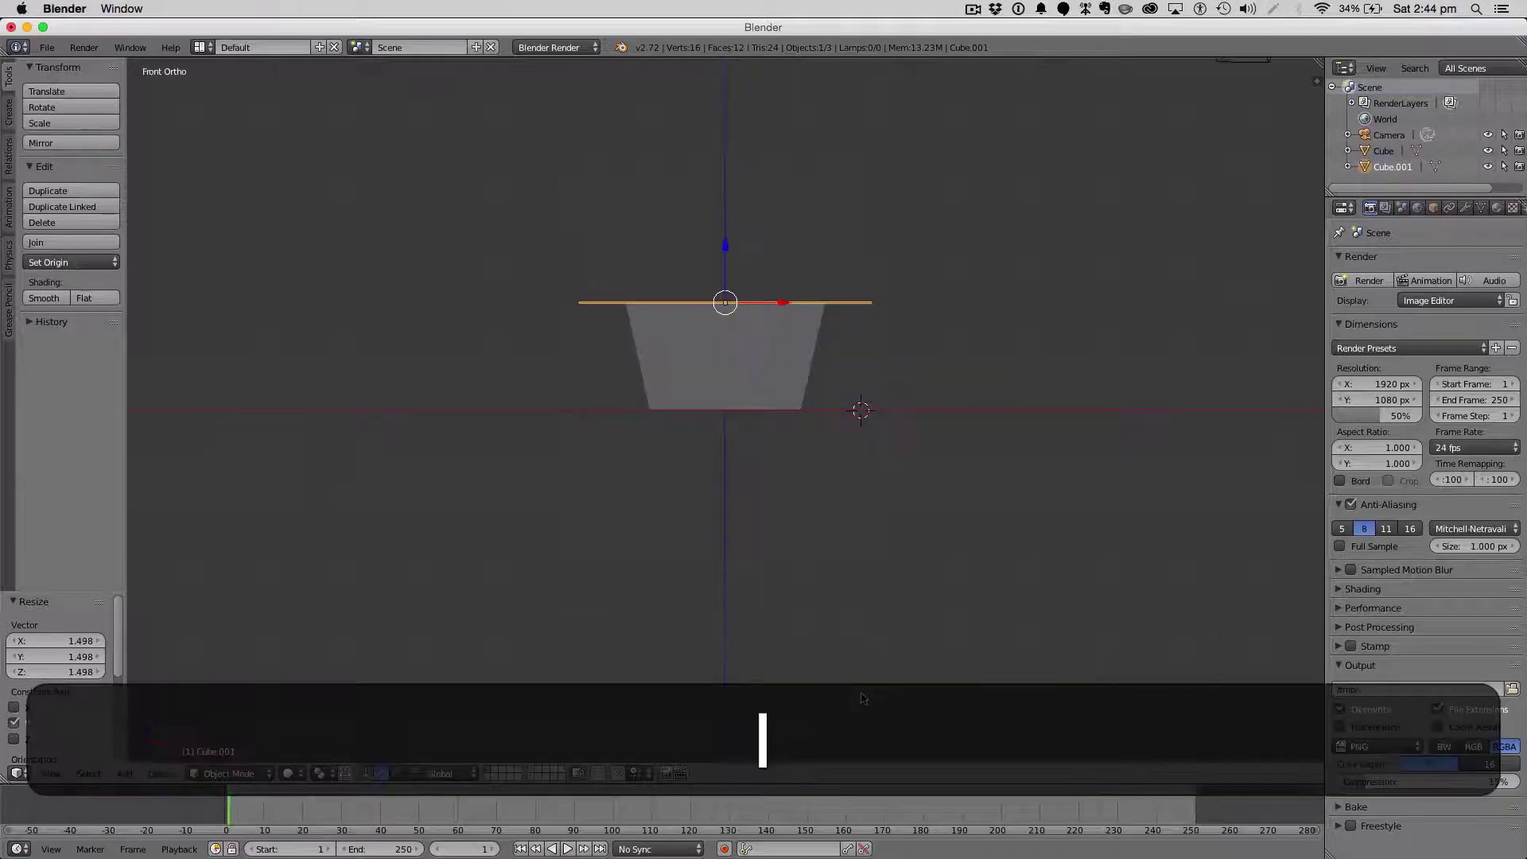
pyautogui.press('n')
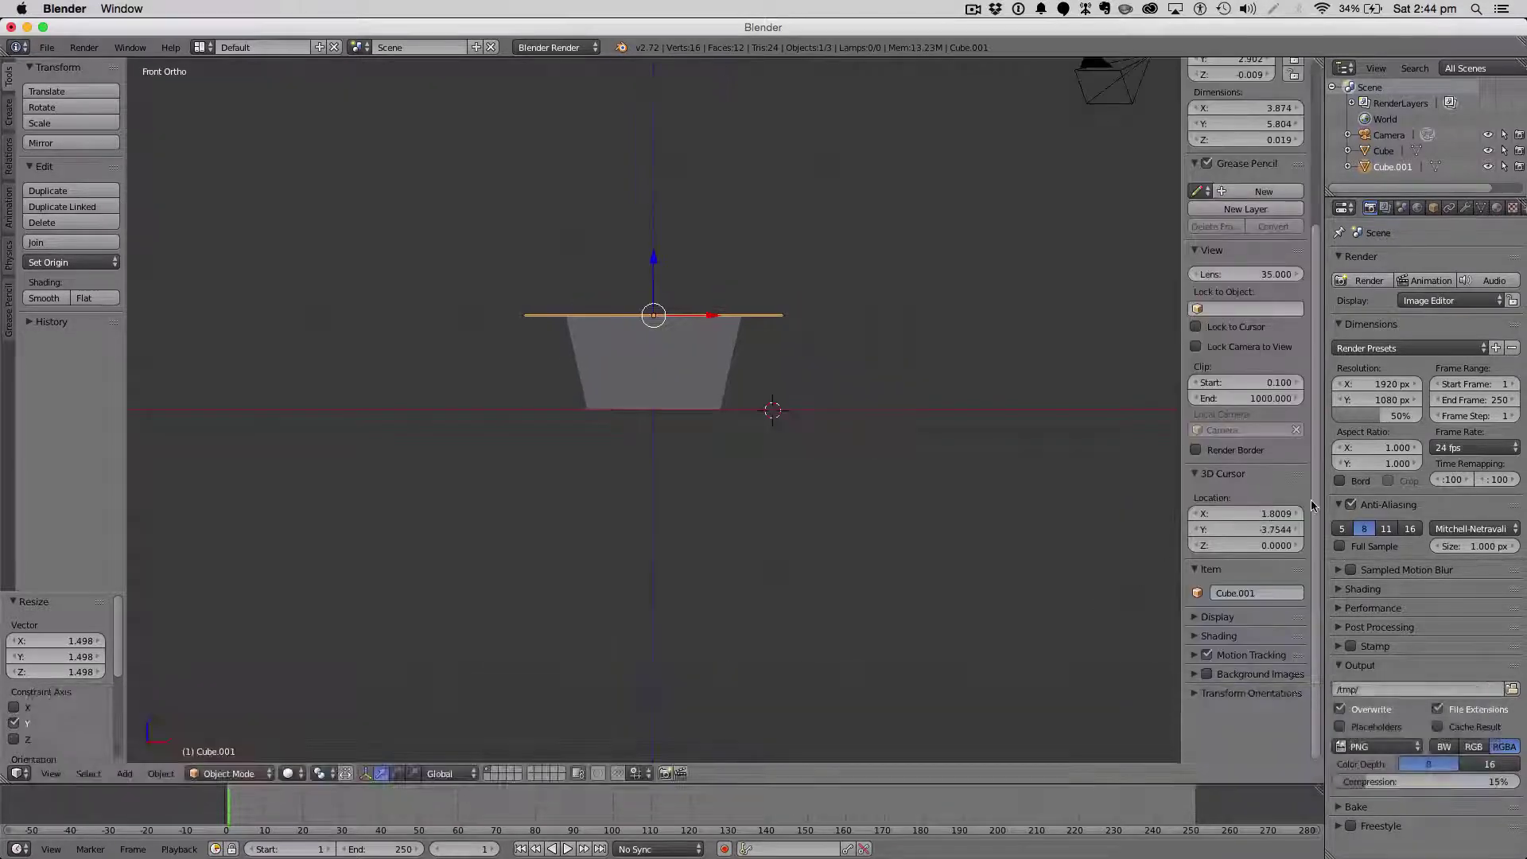
pyautogui.click(1241, 527)
pyautogui.write('0')
pyautogui.press('Tab')
pyautogui.click(1241, 513)
pyautogui.write('0')
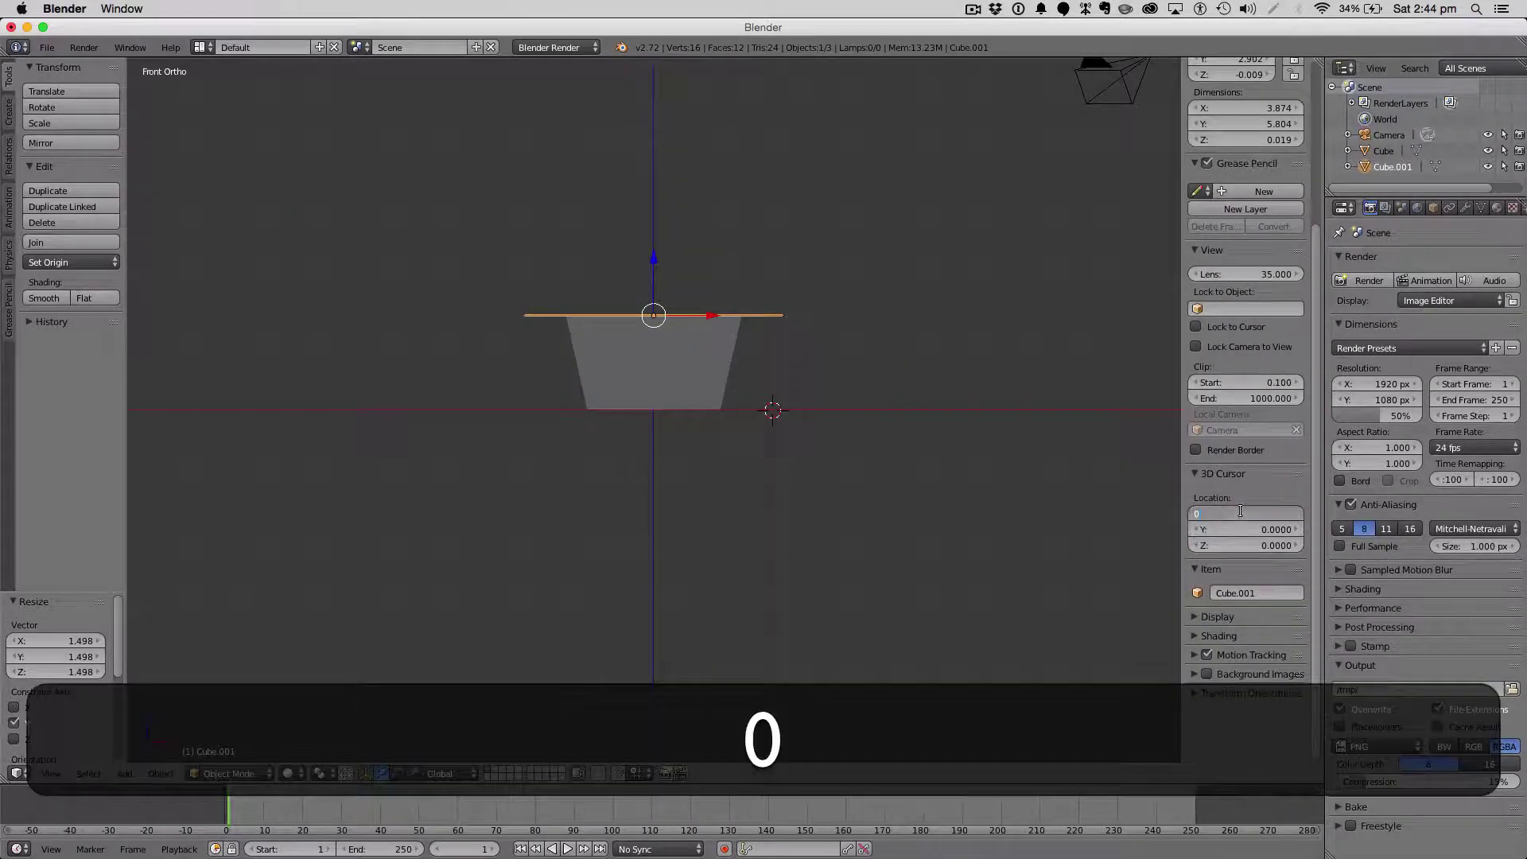
pyautogui.press('Return')
pyautogui.press('n')
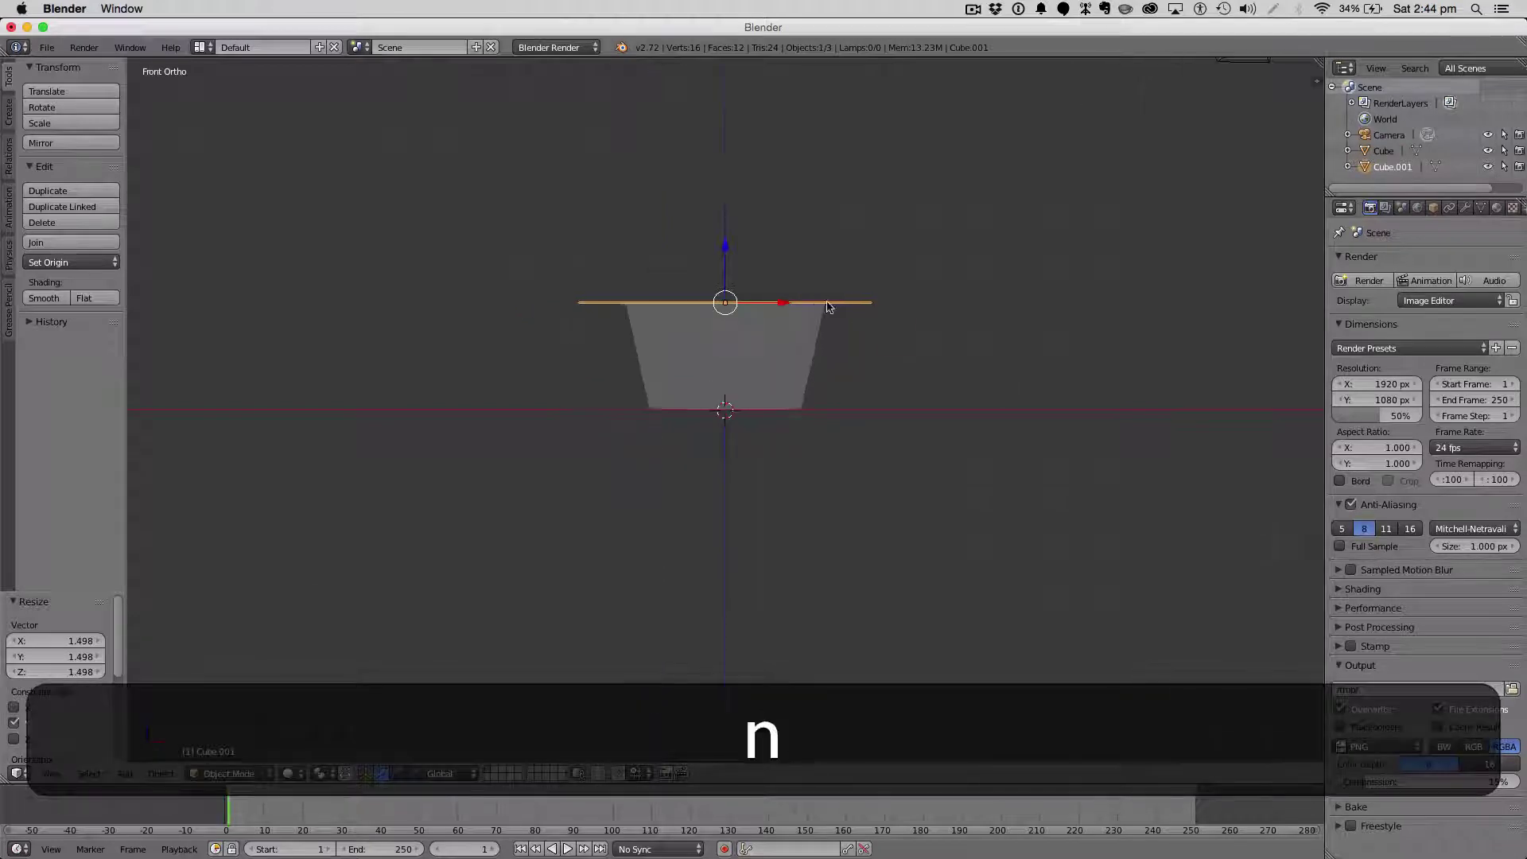
# Shrink the roof slab slightly and uniformly to reduce its overhang around the tapered block.
pyautogui.press('s')
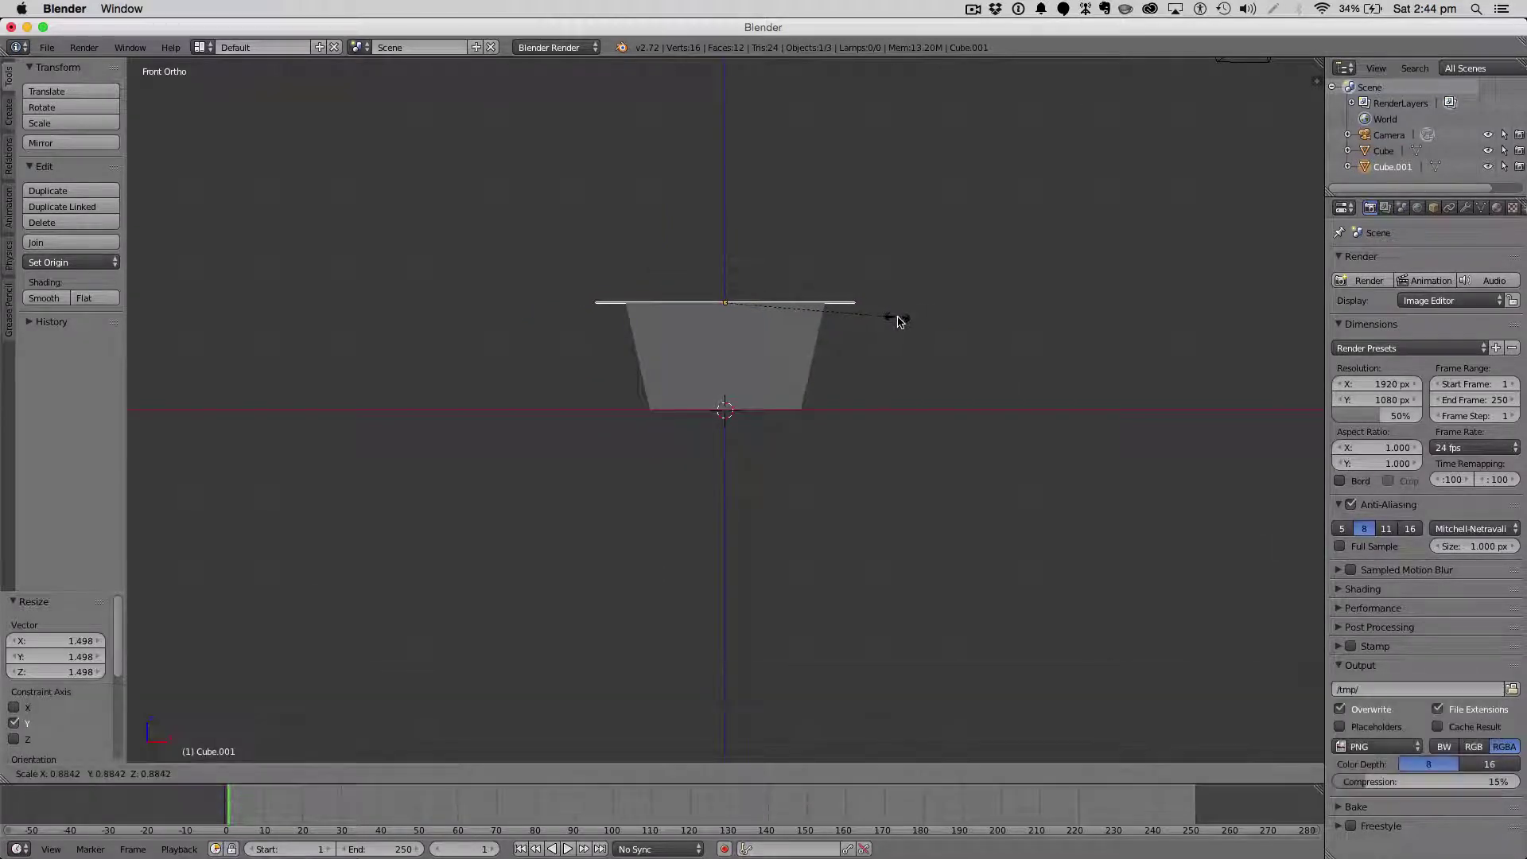
pyautogui.click(910, 318)
pyautogui.moveTo(961, 318); pyautogui.dragTo(721, 315, button='middle')
pyautogui.moveTo(1098, 318); pyautogui.dragTo(1112, 404, button='middle')
# Thicken the roof slab by scaling it along Z with a factor of about -2.417, and clear the selection.
pyautogui.press('a')
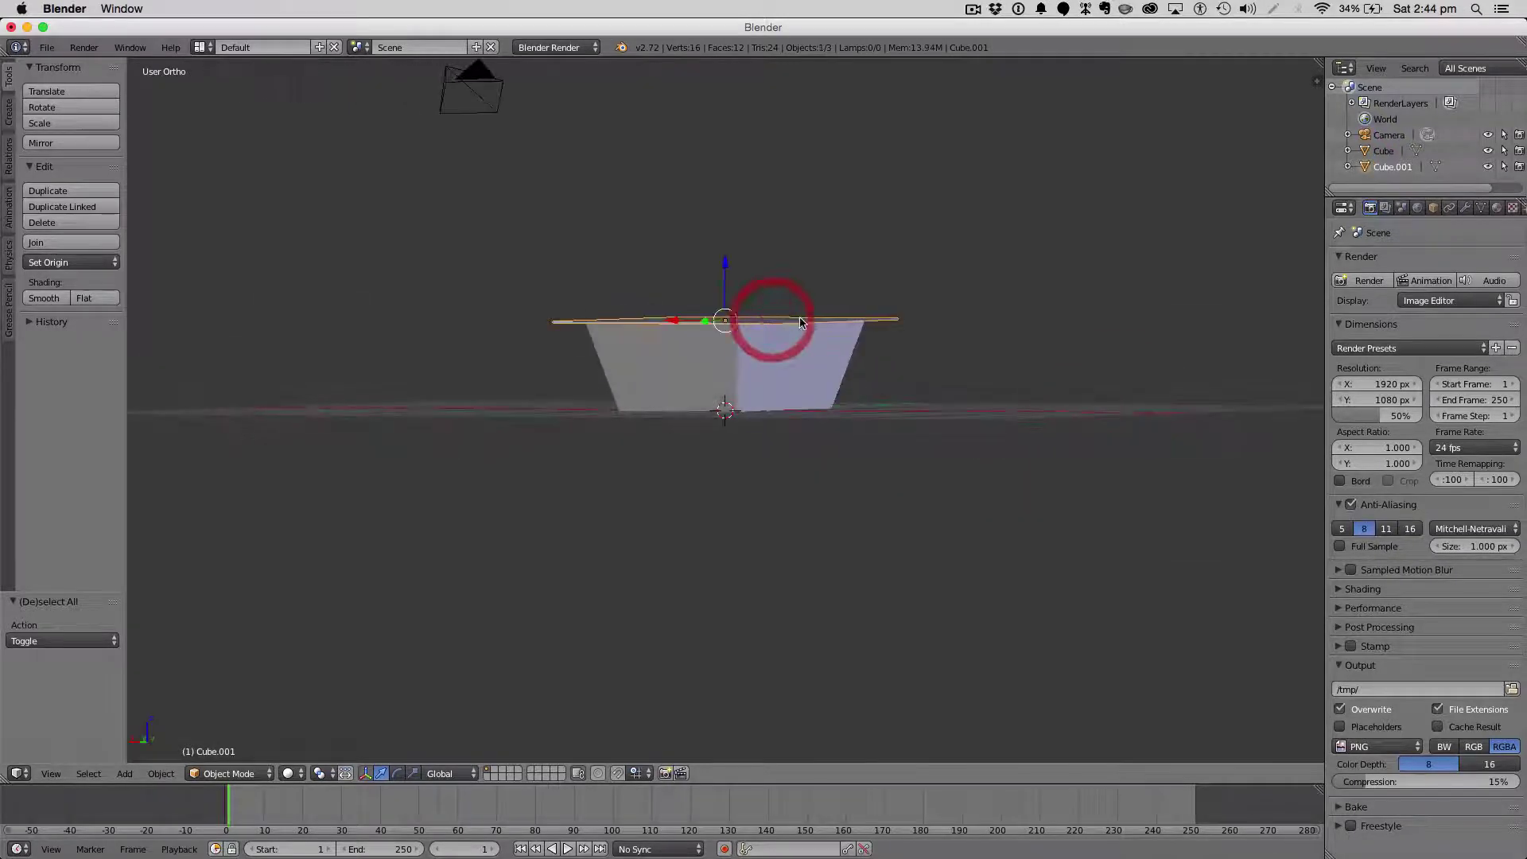
pyautogui.press('s')
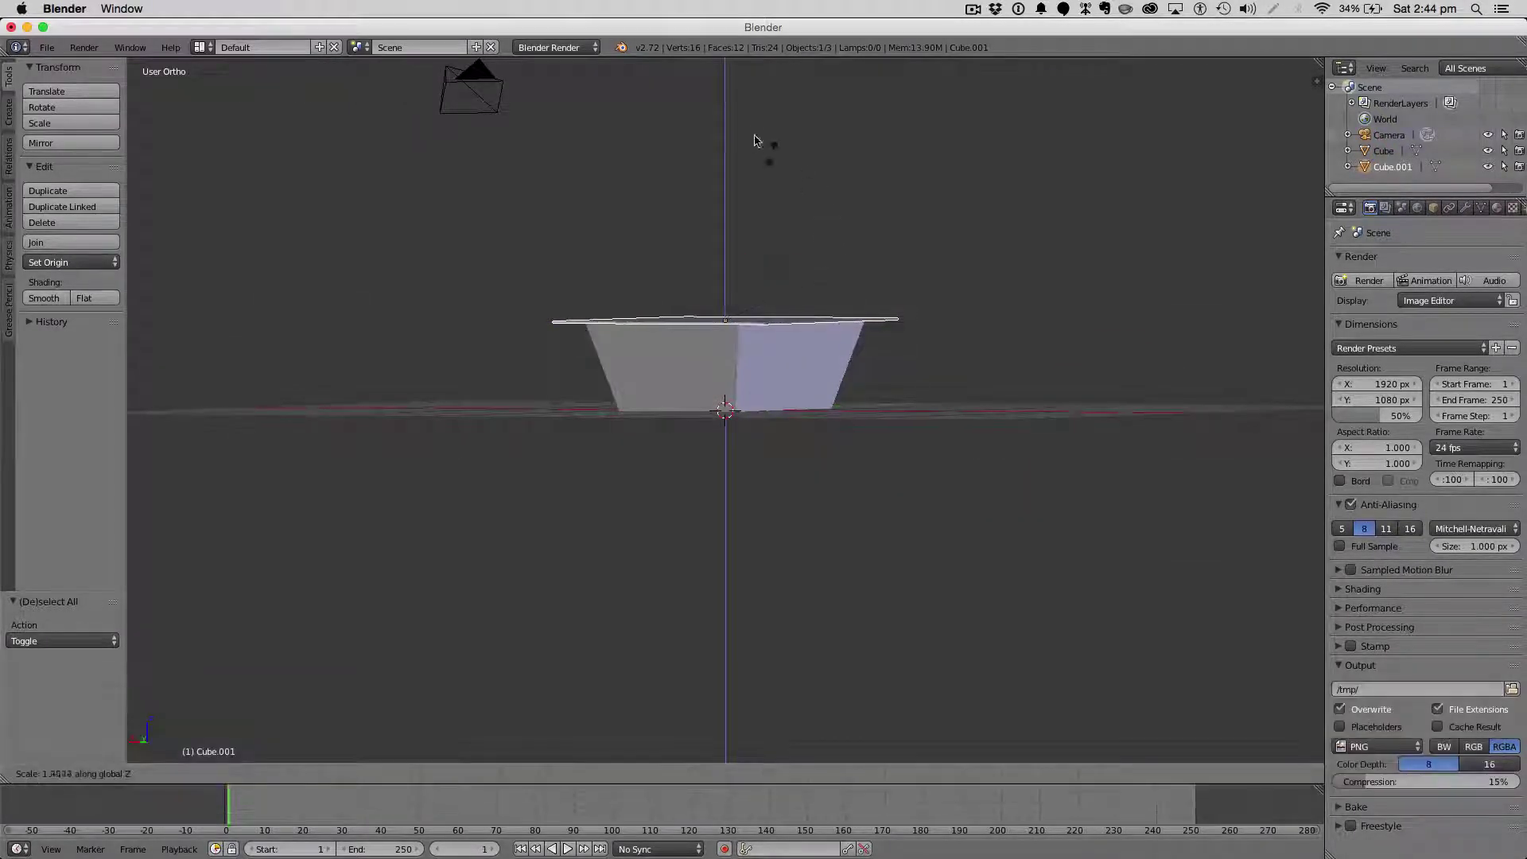
pyautogui.click(555, 89)
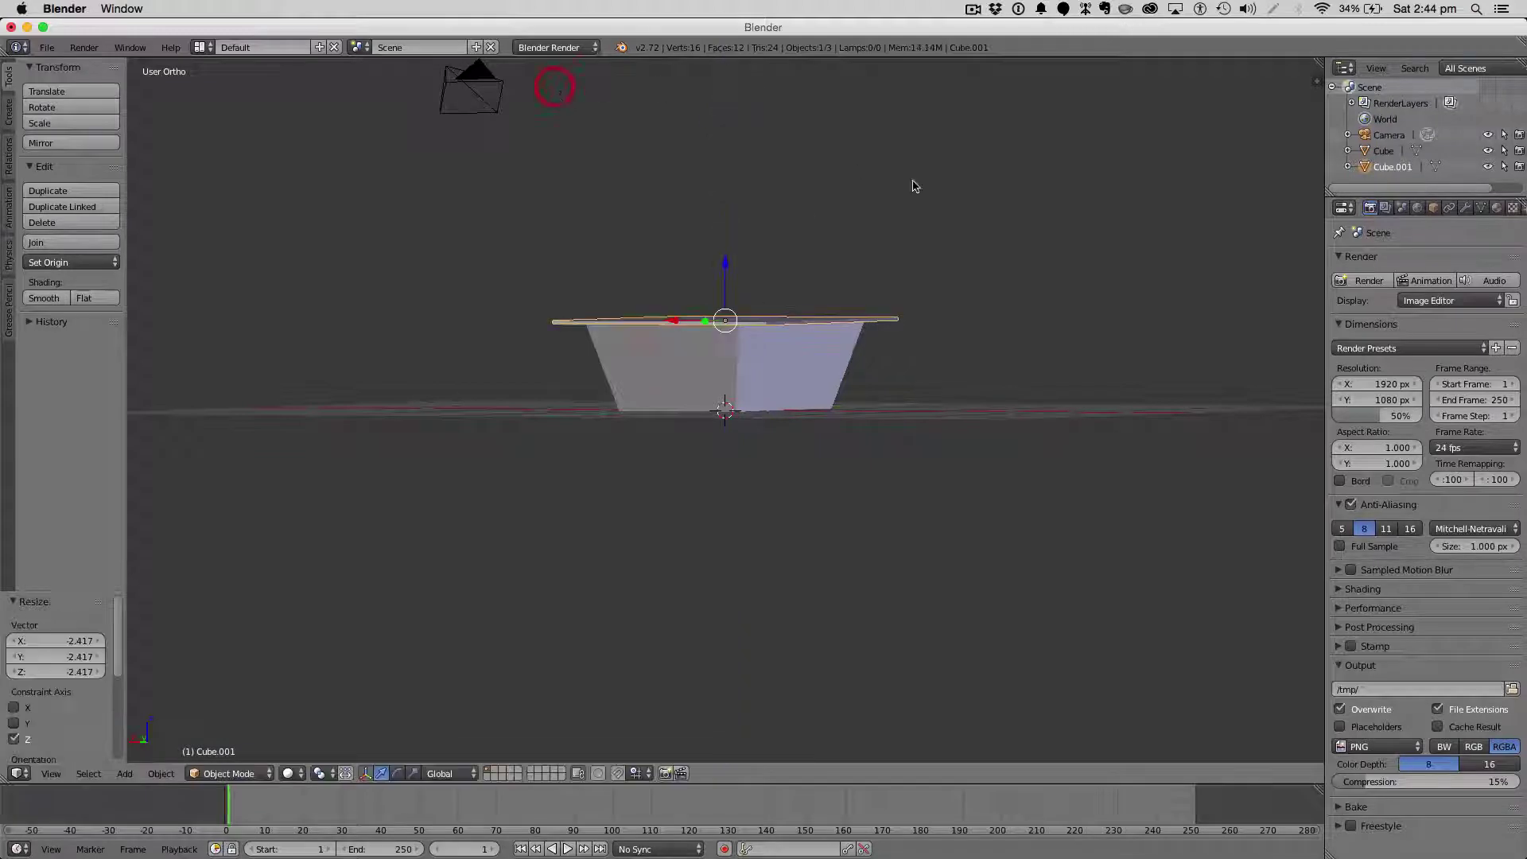
pyautogui.press('z')
pyautogui.press('z')
pyautogui.moveTo(1101, 269); pyautogui.dragTo(1132, 341, button='middle')
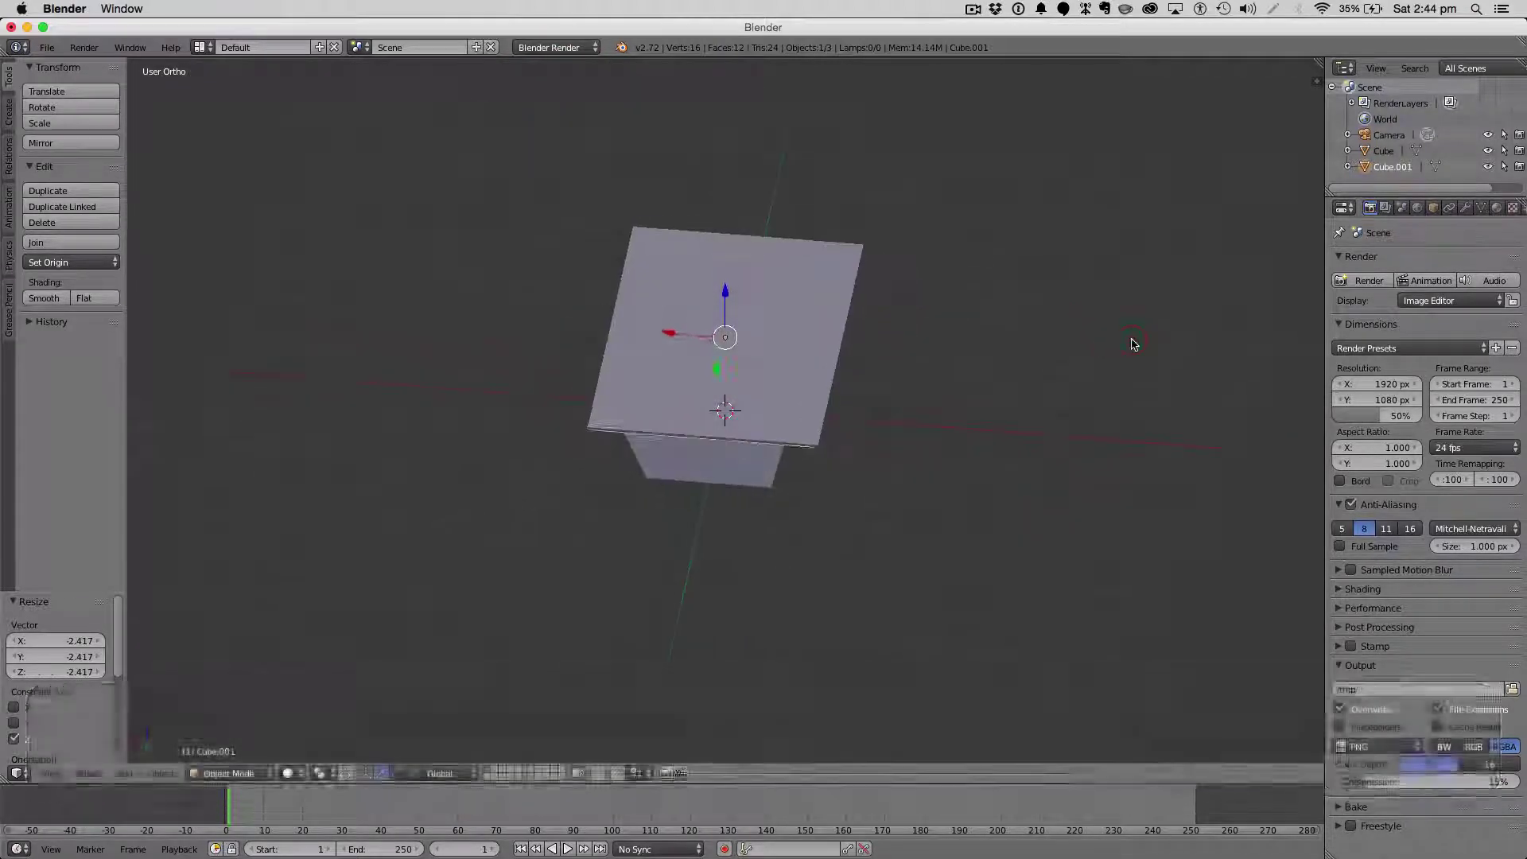
pyautogui.press('a')
pyautogui.moveTo(1043, 361); pyautogui.dragTo(1088, 322, button='middle')
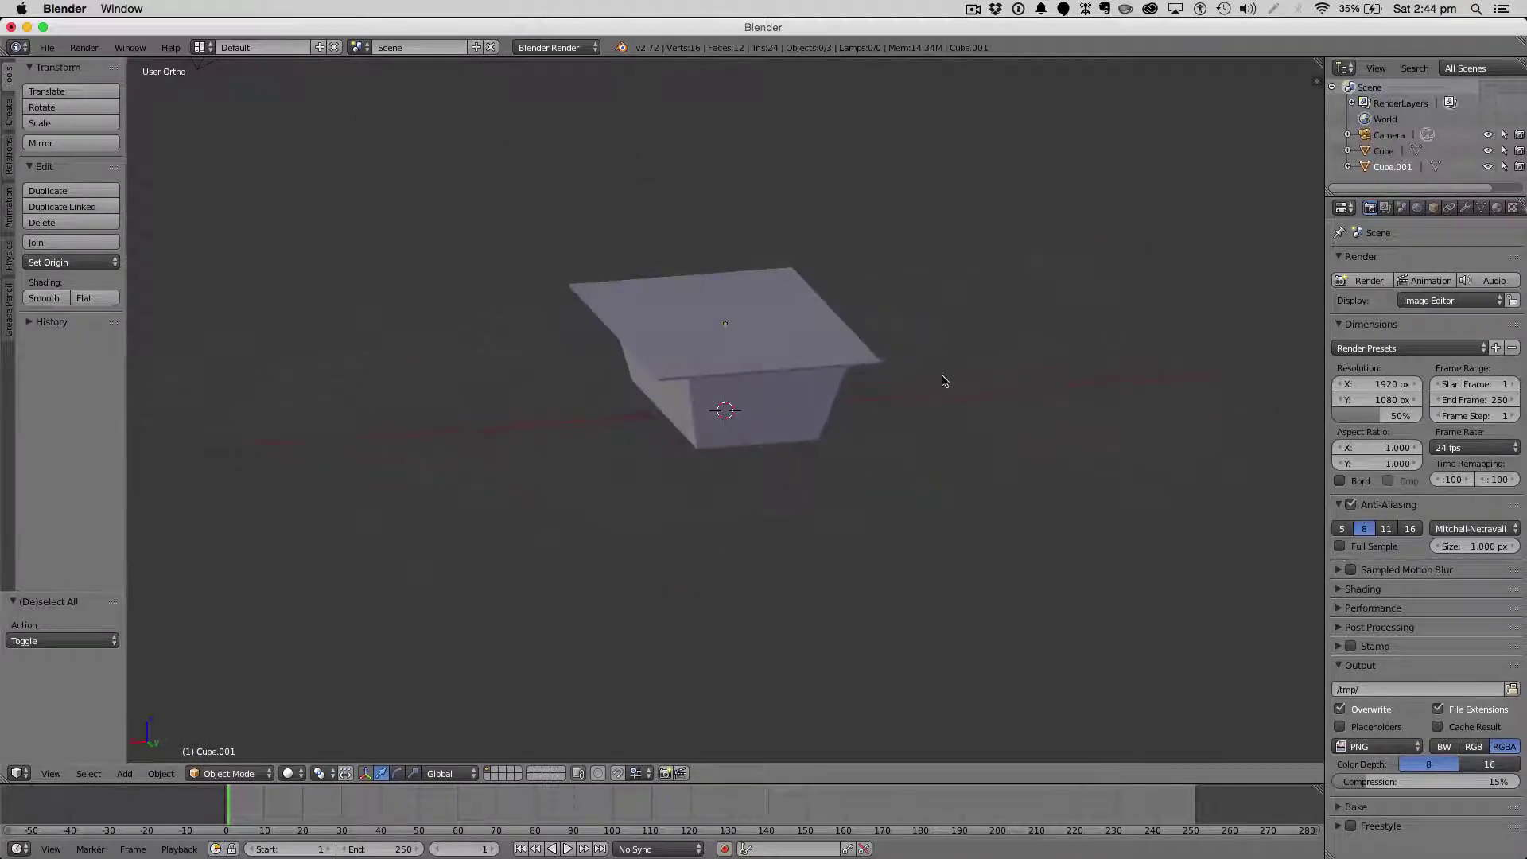
# Subdivide the whole tapered body mesh three times in Edit Mode, with one cut each time.
pyautogui.press('1')
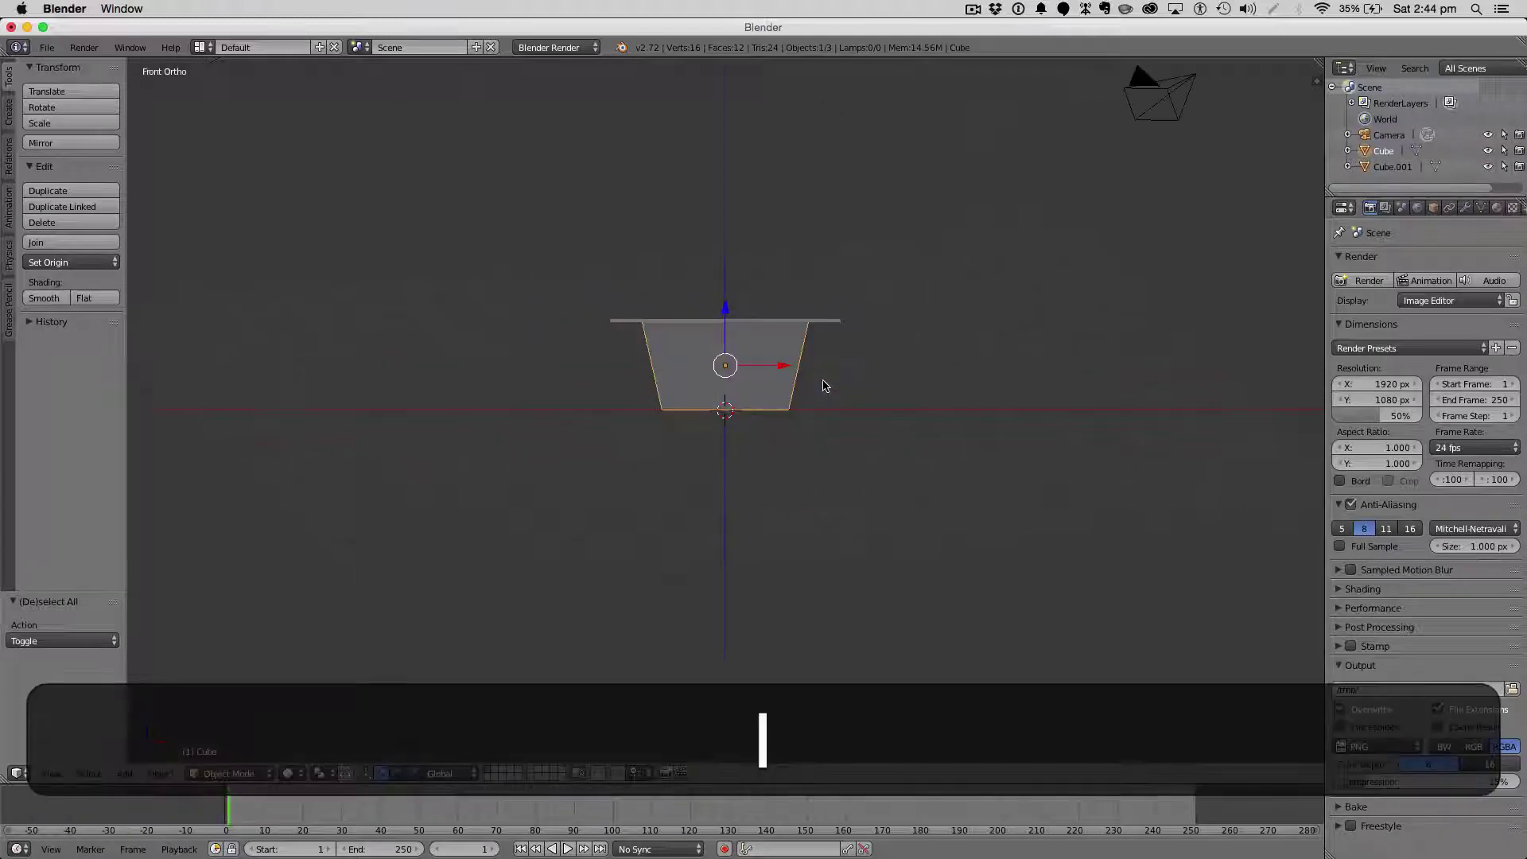
pyautogui.press('5')
pyautogui.press('5')
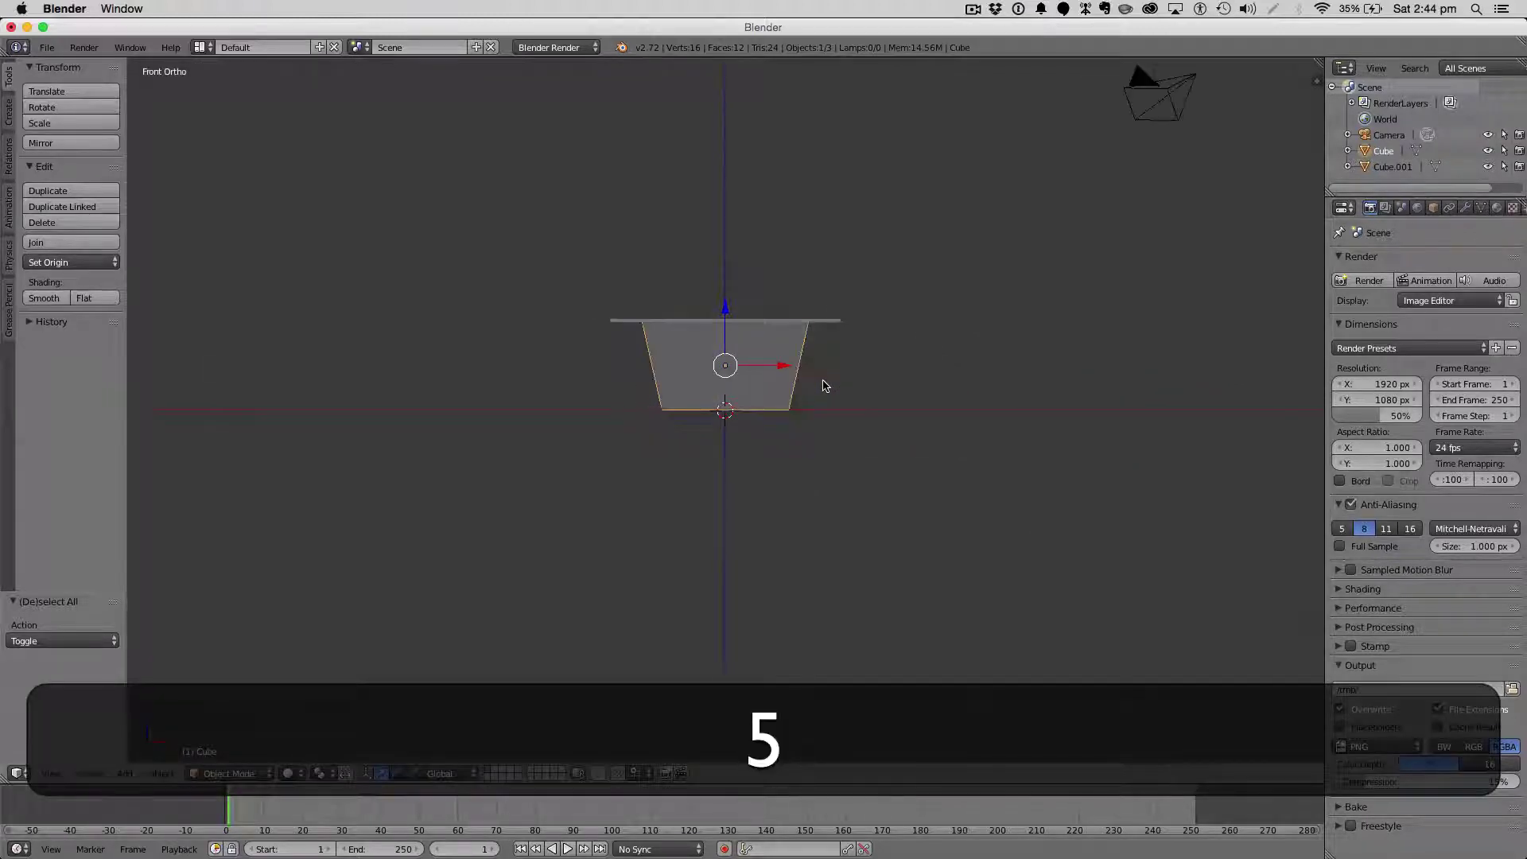
pyautogui.scroll(5, 825, 386)
pyautogui.press('Tab')
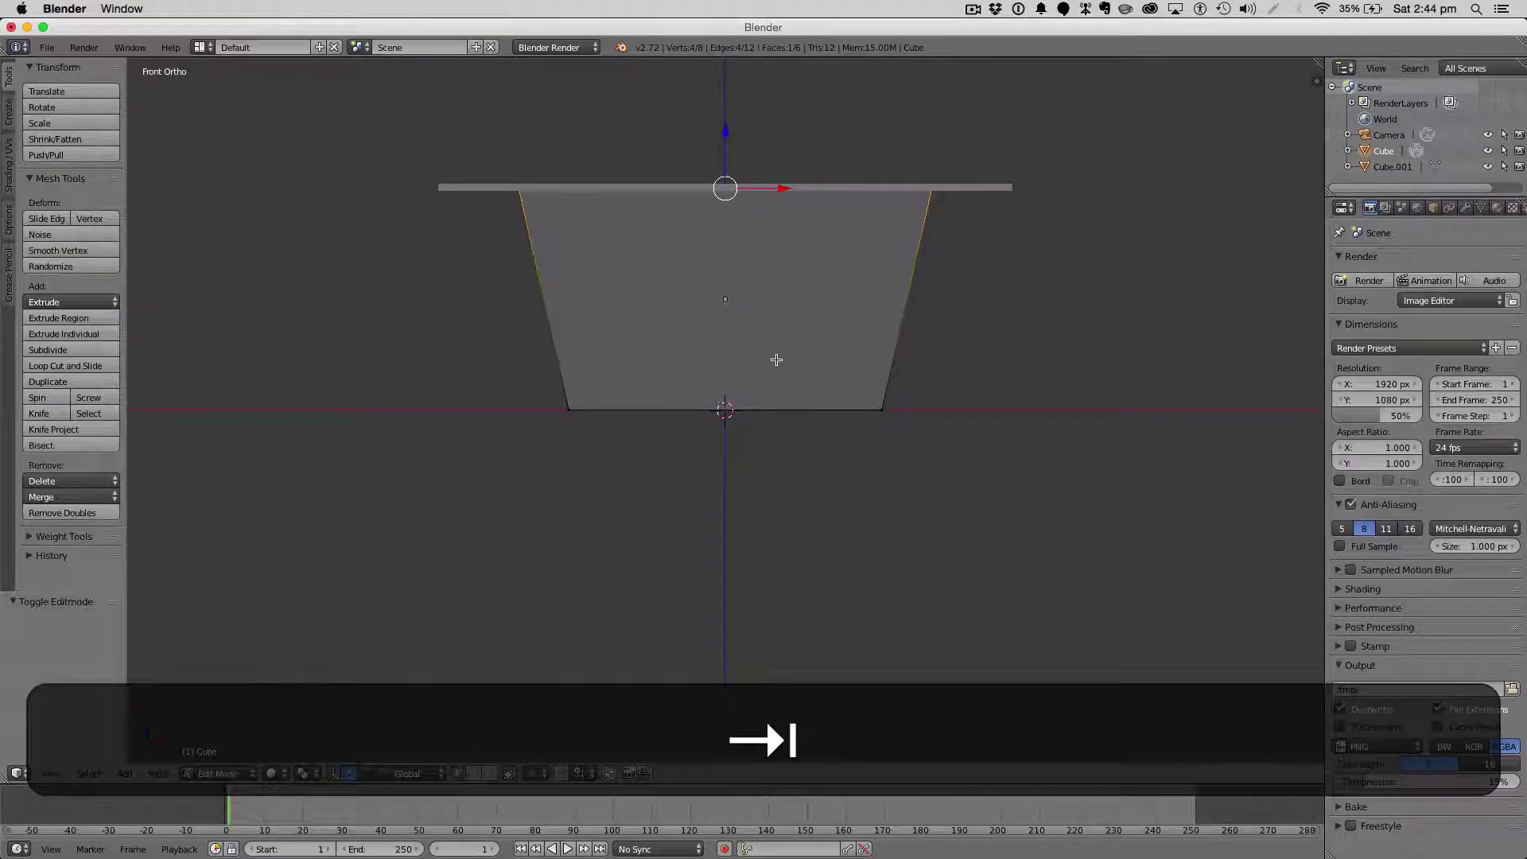
pyautogui.press('a')
pyautogui.press('w')
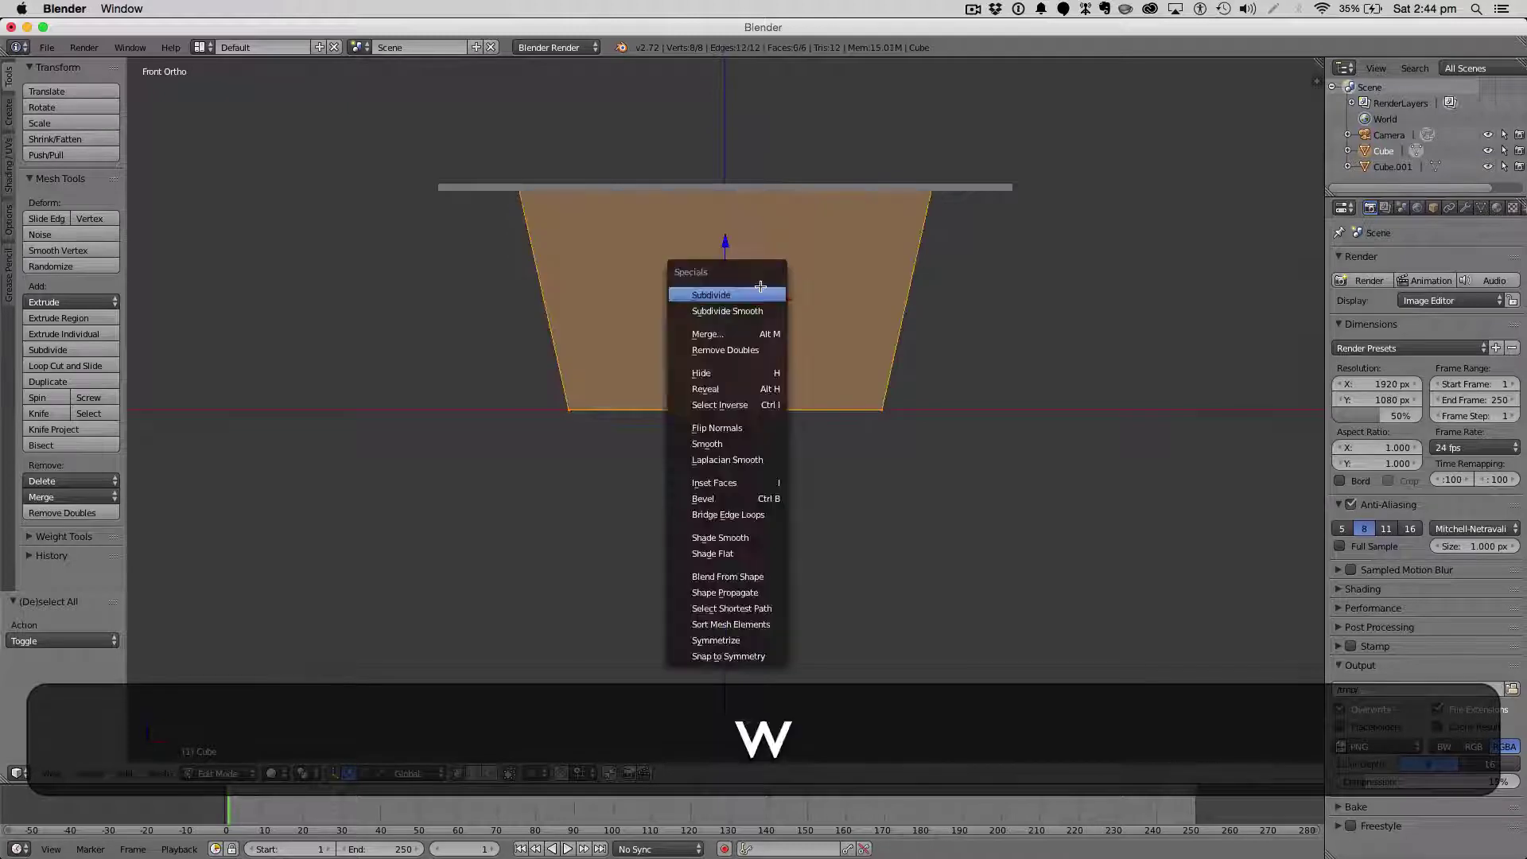
pyautogui.click(760, 286)
pyautogui.press('w')
pyautogui.click(760, 286)
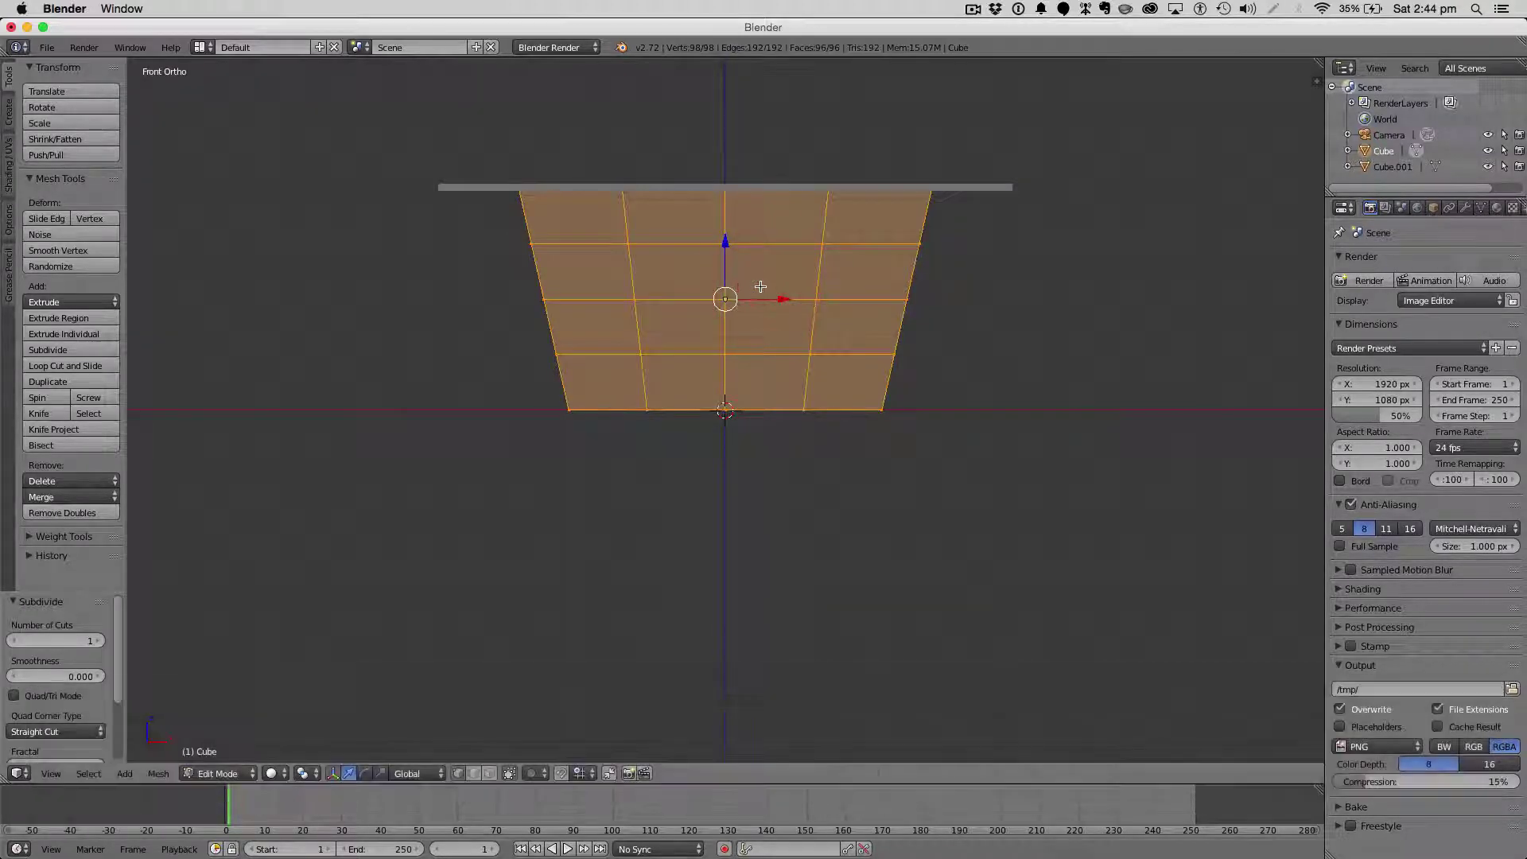
pyautogui.press('w')
pyautogui.click(760, 287)
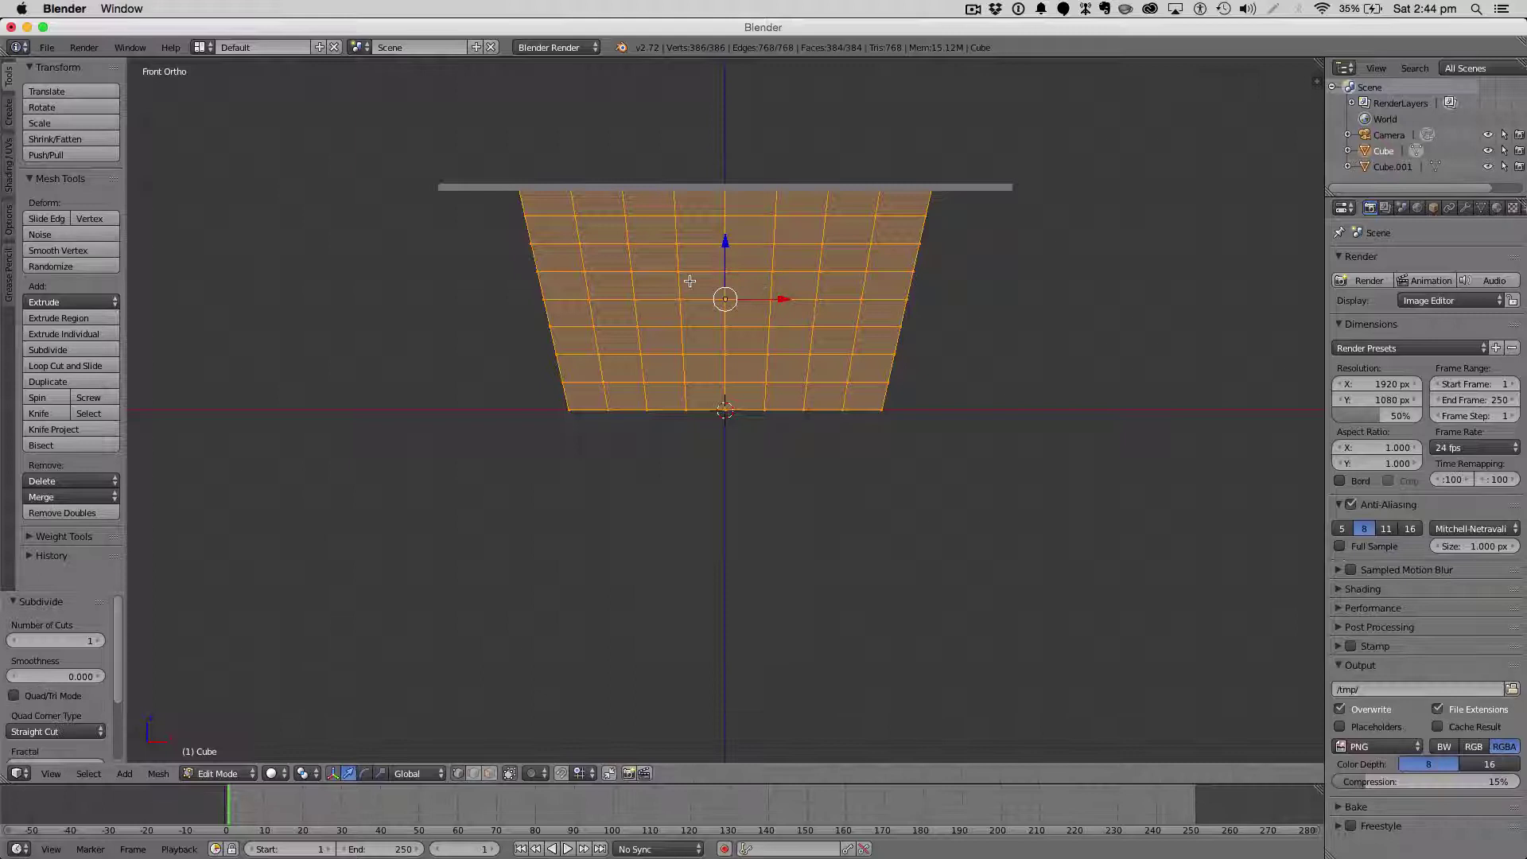
# Deselect the body's mesh and switch to face selection, showing the long side in right view with solid shading.
pyautogui.press('Tab')
pyautogui.press('Tab')
pyautogui.press('z')
pyautogui.press('a')
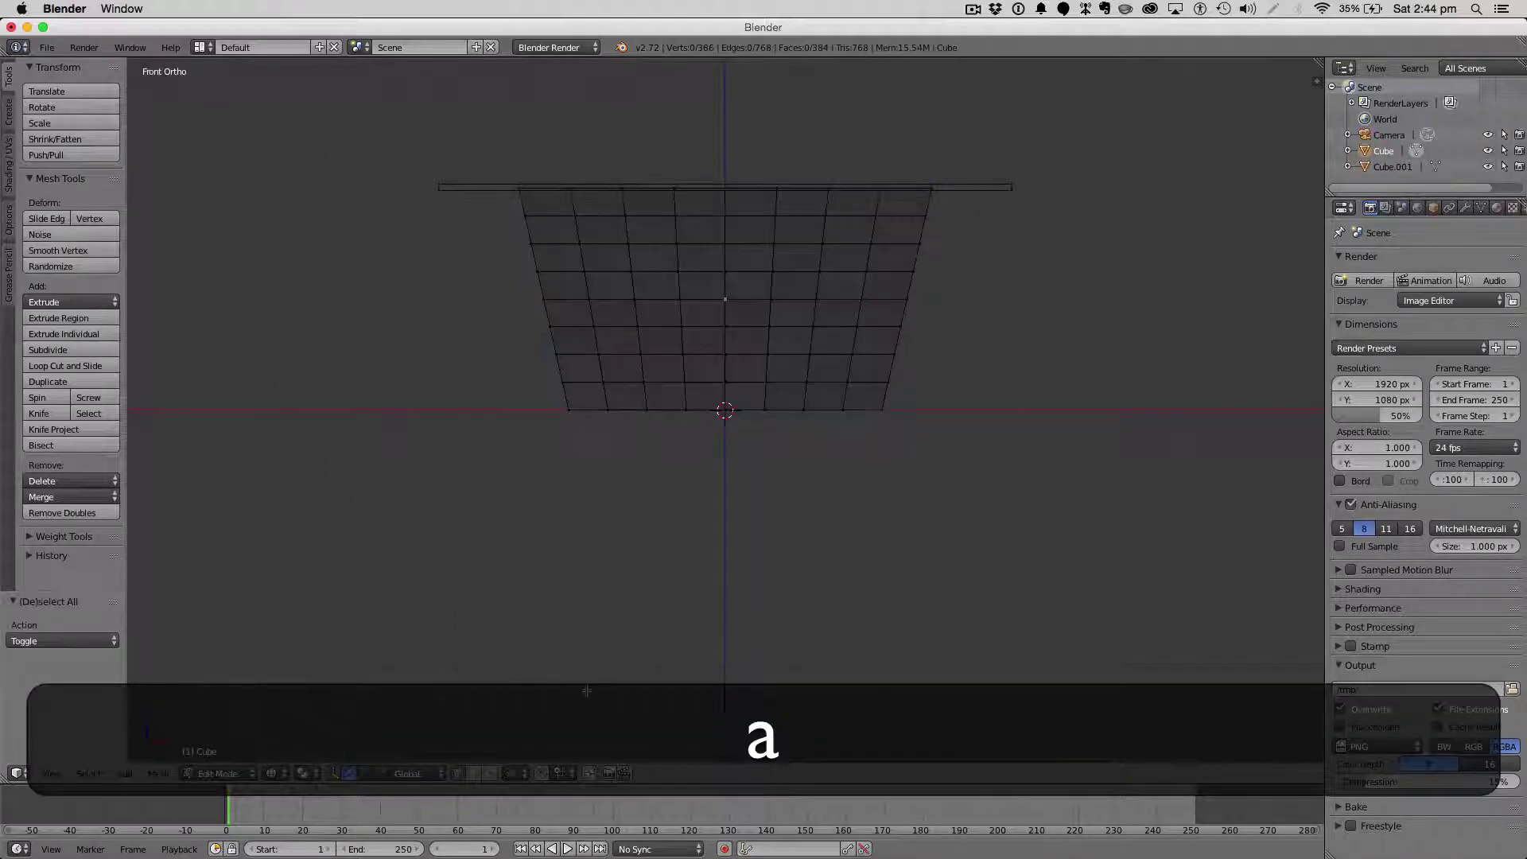
pyautogui.click(490, 773)
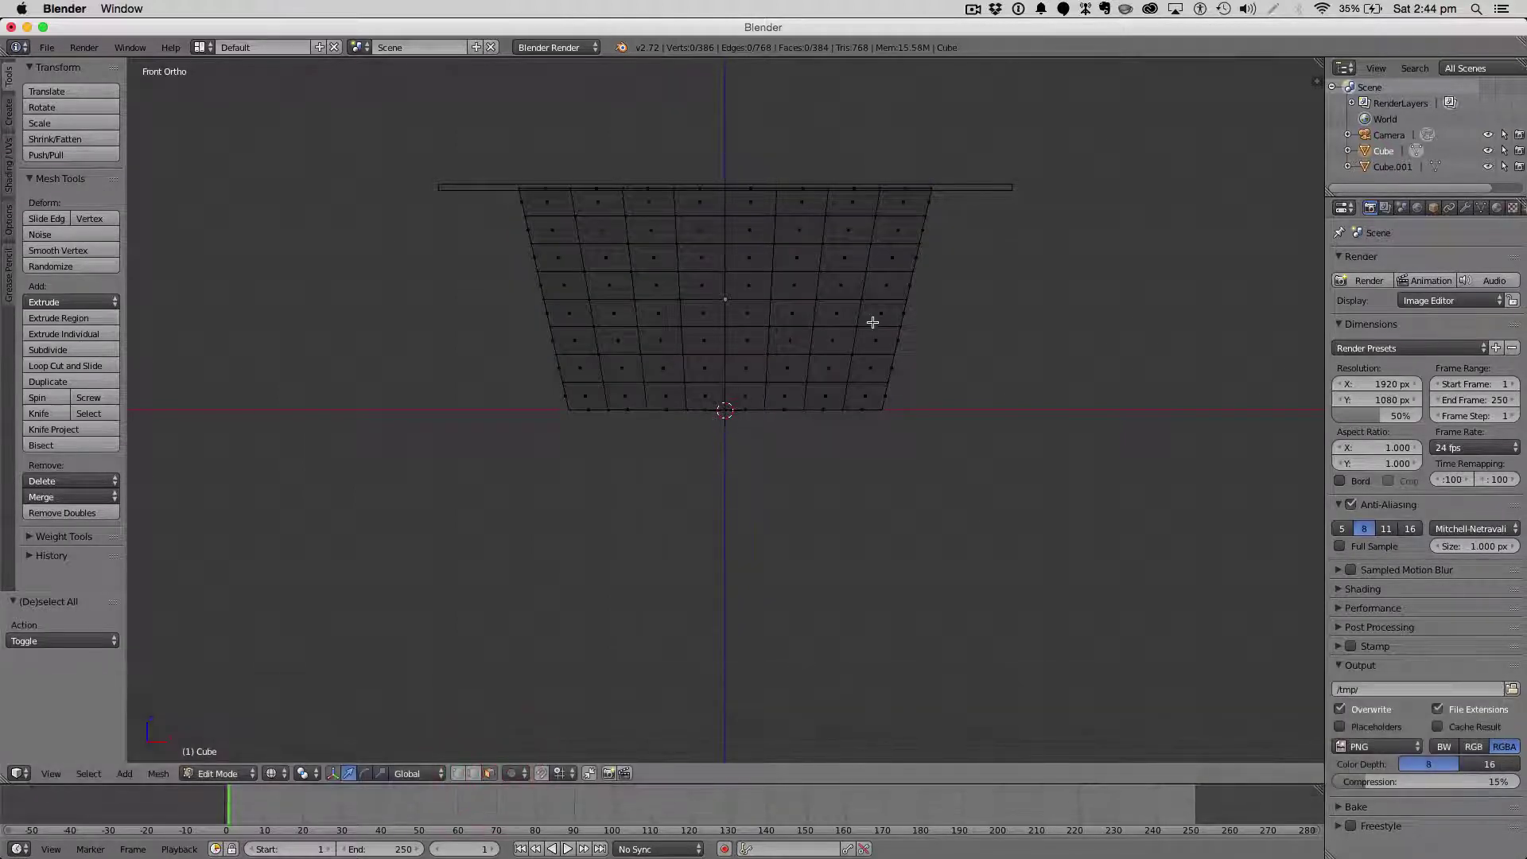
pyautogui.press('3')
pyautogui.press('z')
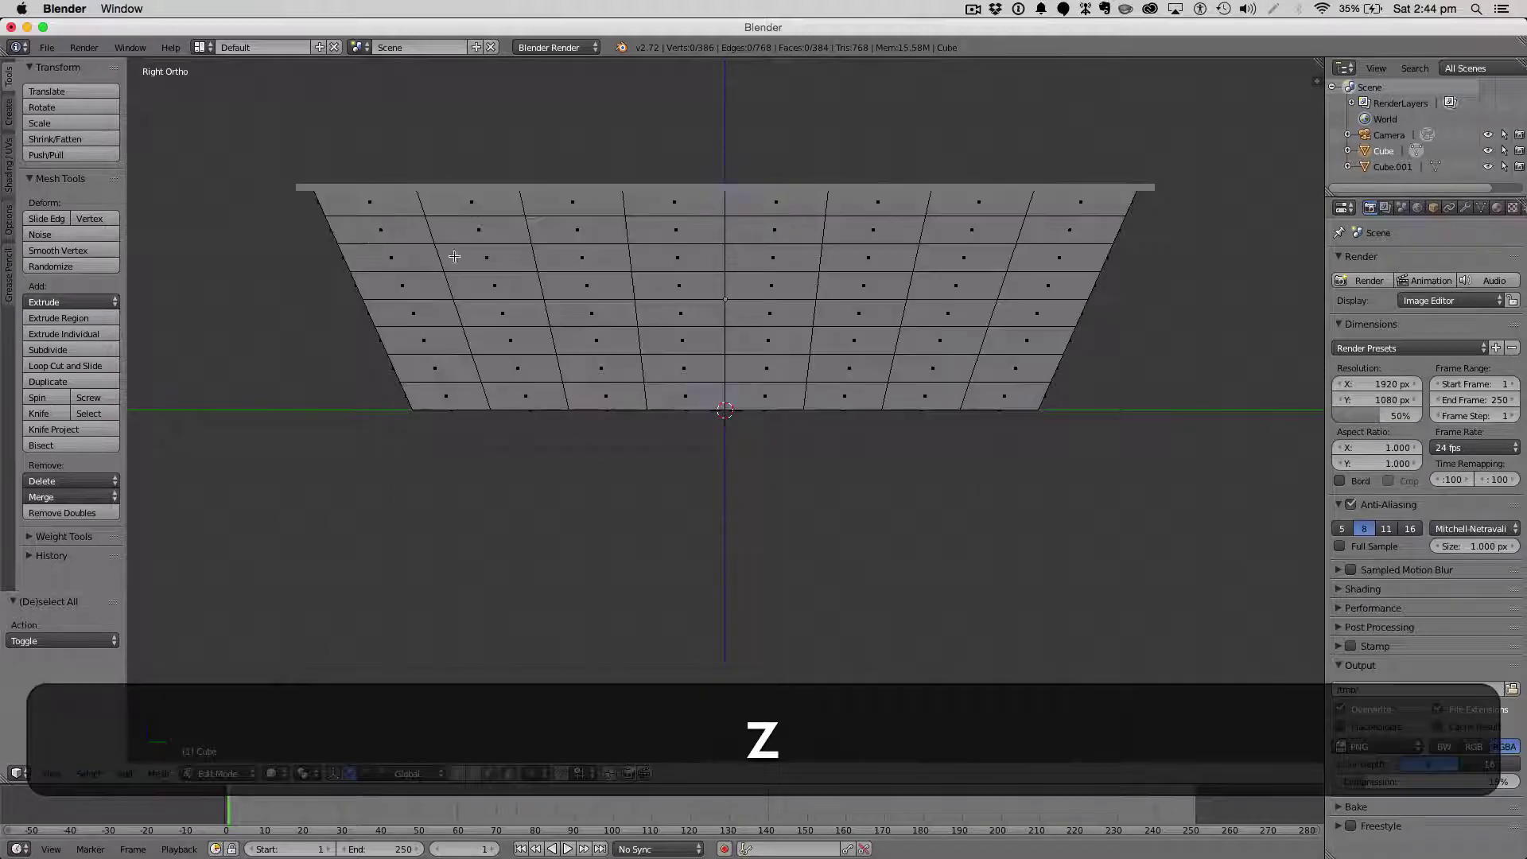
# Circle-select a block of faces six columns wide and four rows high on both long sides of the body.
pyautogui.scroll(-3, 426, 267)
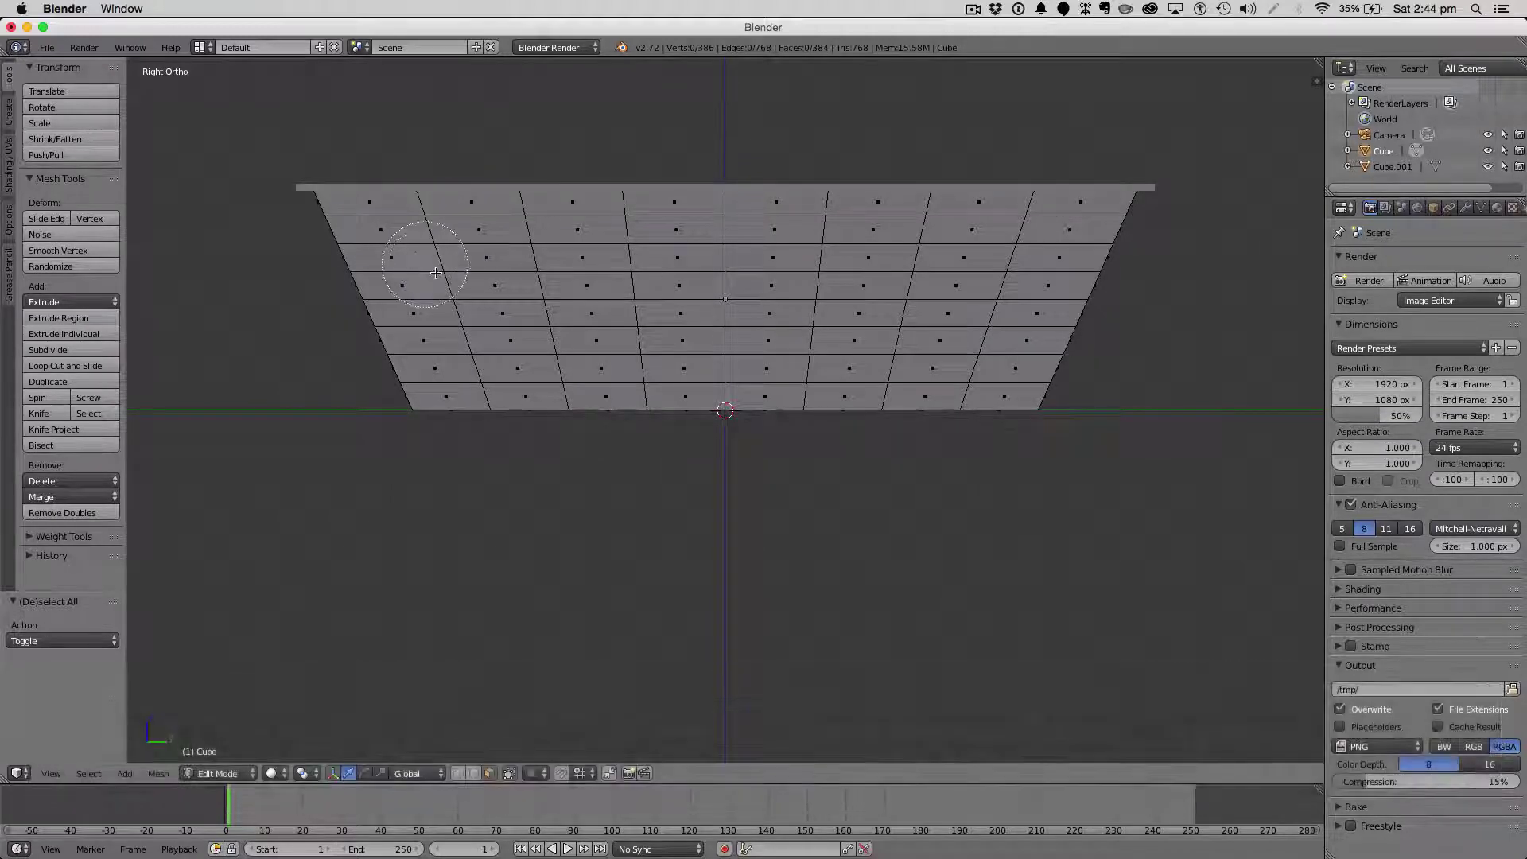
pyautogui.moveTo(493, 270); pyautogui.dragTo(922, 272)
pyautogui.press('Escape')
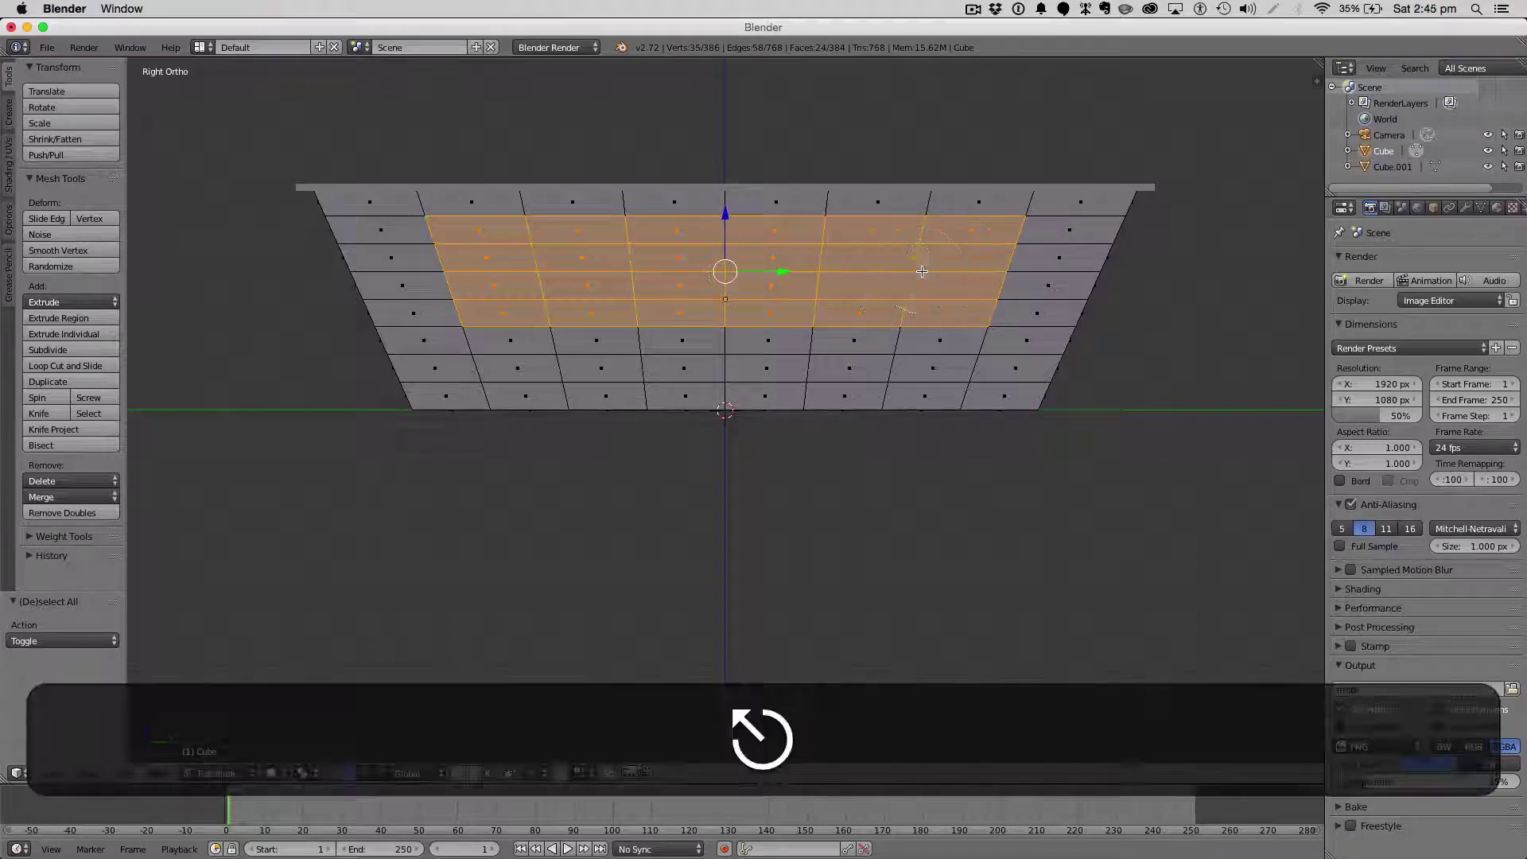
pyautogui.press('ctrl+KP_3')
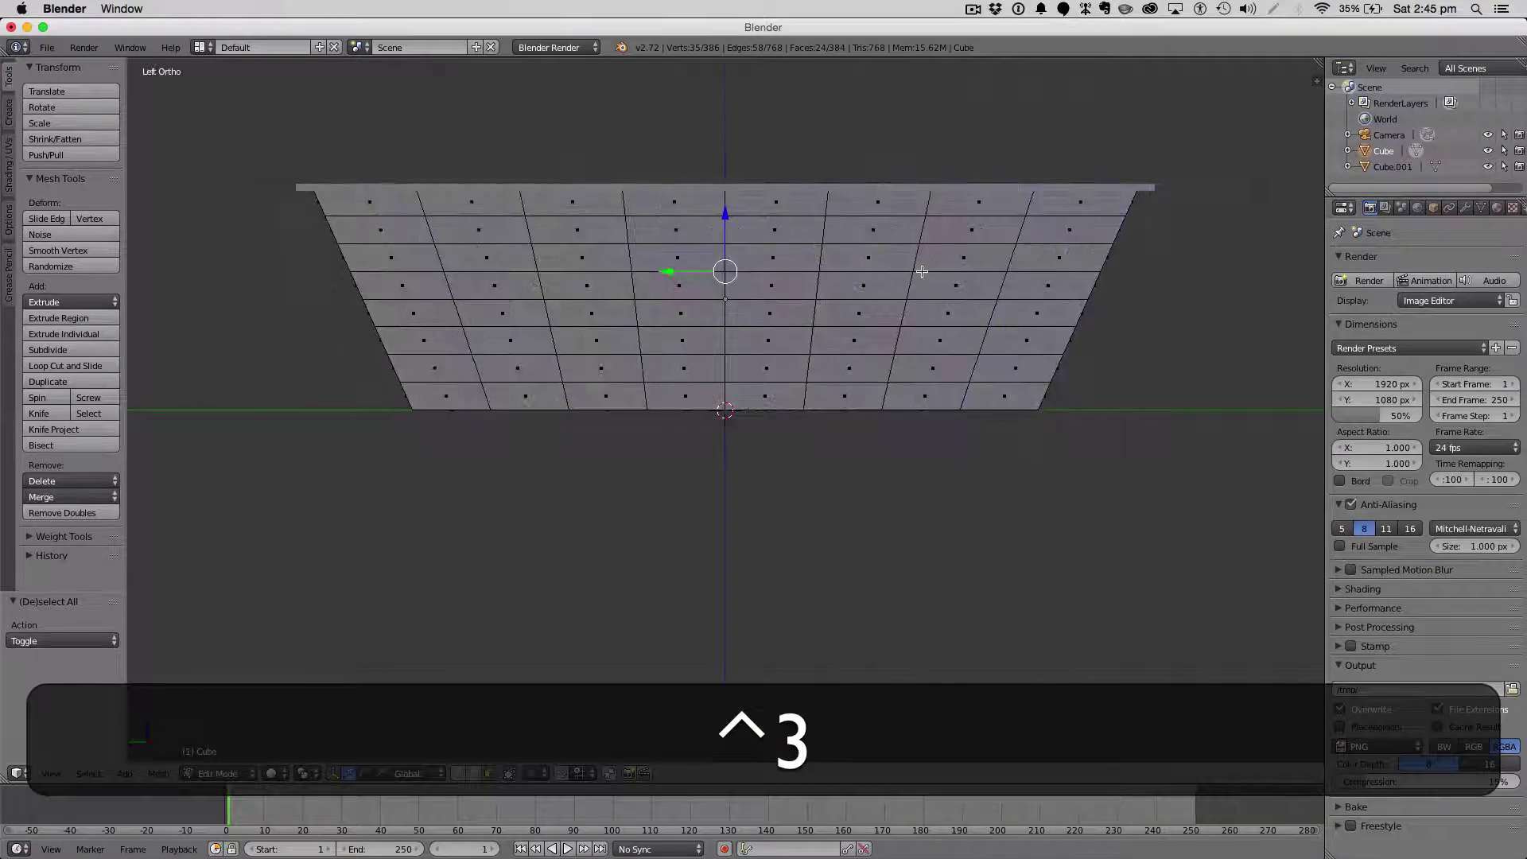
pyautogui.press('c')
pyautogui.moveTo(940, 275)
pyautogui.mouseDown()
pyautogui.moveTo(631, 259)
pyautogui.moveTo(557, 276)
pyautogui.mouseUp()
pyautogui.press('Escape')
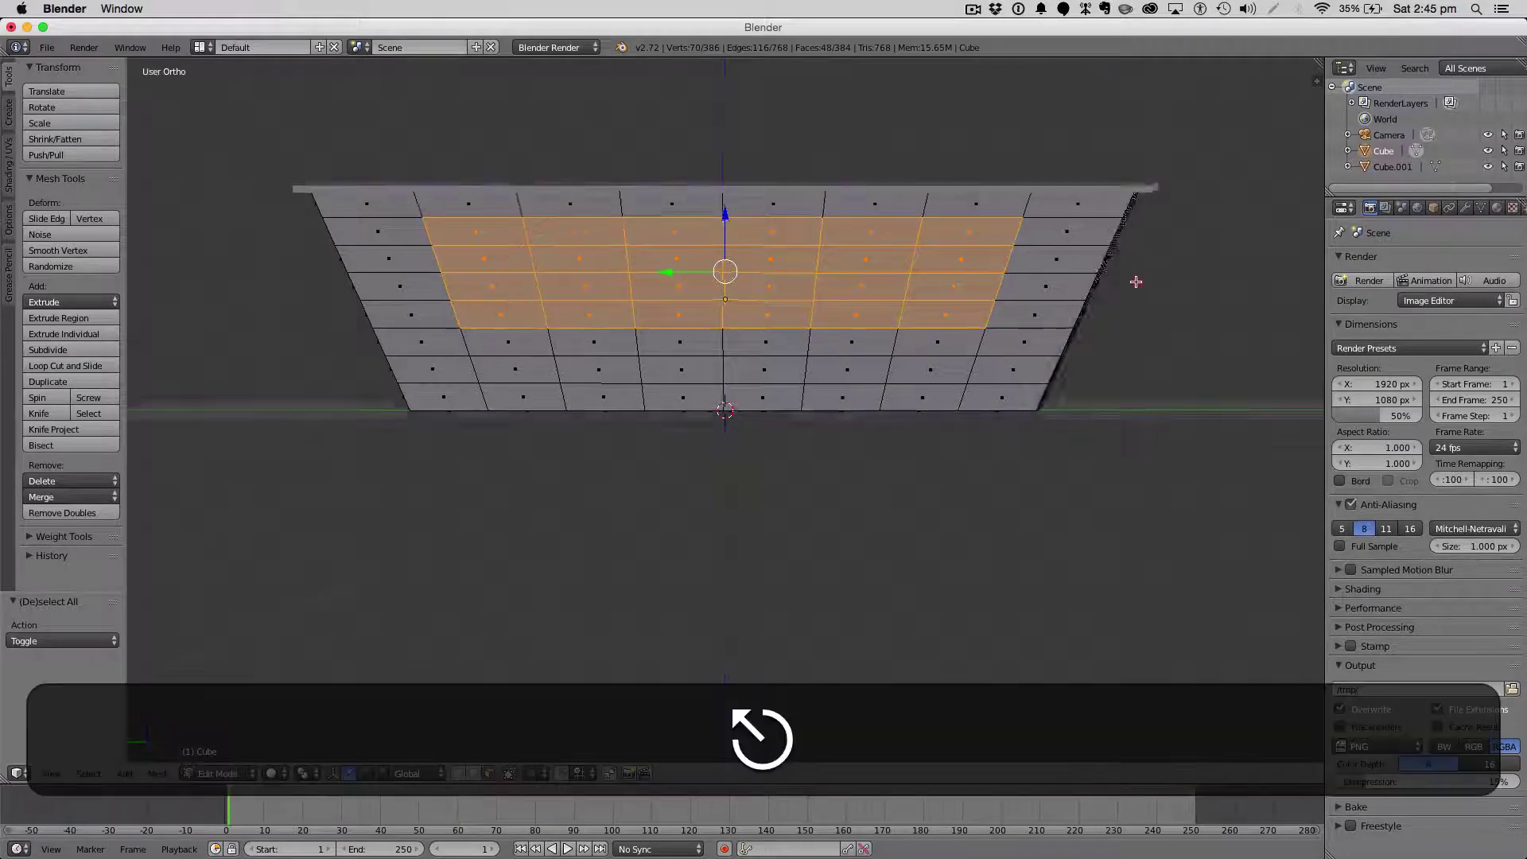
# Try to extrude the window faces of both long sides together, then undo the extrusion and clear the selection.
pyautogui.moveTo(1135, 283)
pyautogui.mouseDown(button='middle')
pyautogui.moveTo(964, 266)
pyautogui.moveTo(970, 314)
pyautogui.moveTo(1153, 300)
pyautogui.mouseUp(button='middle')
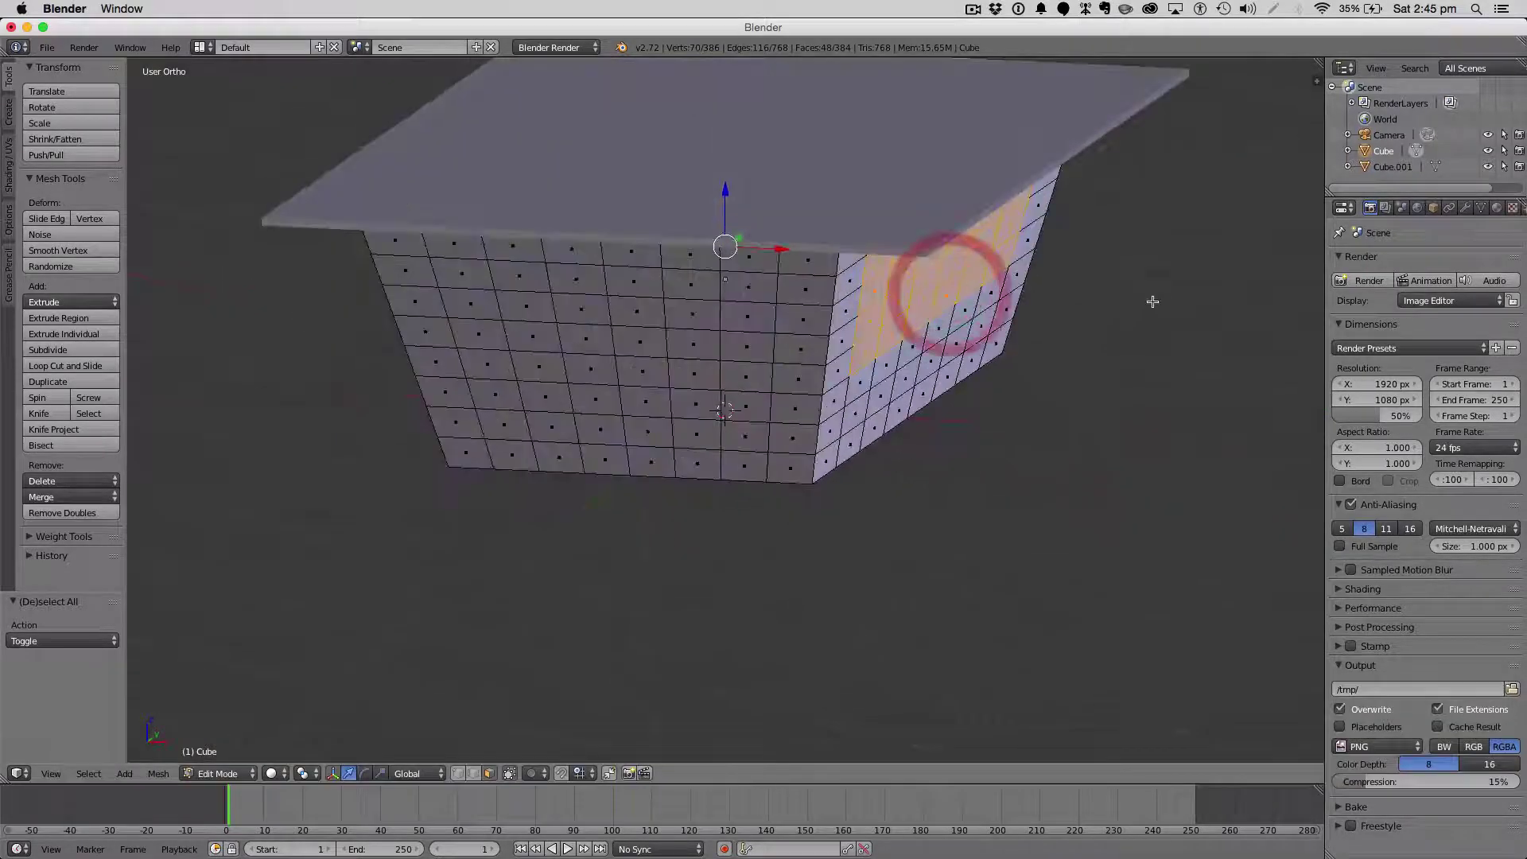
pyautogui.press('e')
pyautogui.click(1105, 280)
pyautogui.press('super+z')
pyautogui.press('super+z')
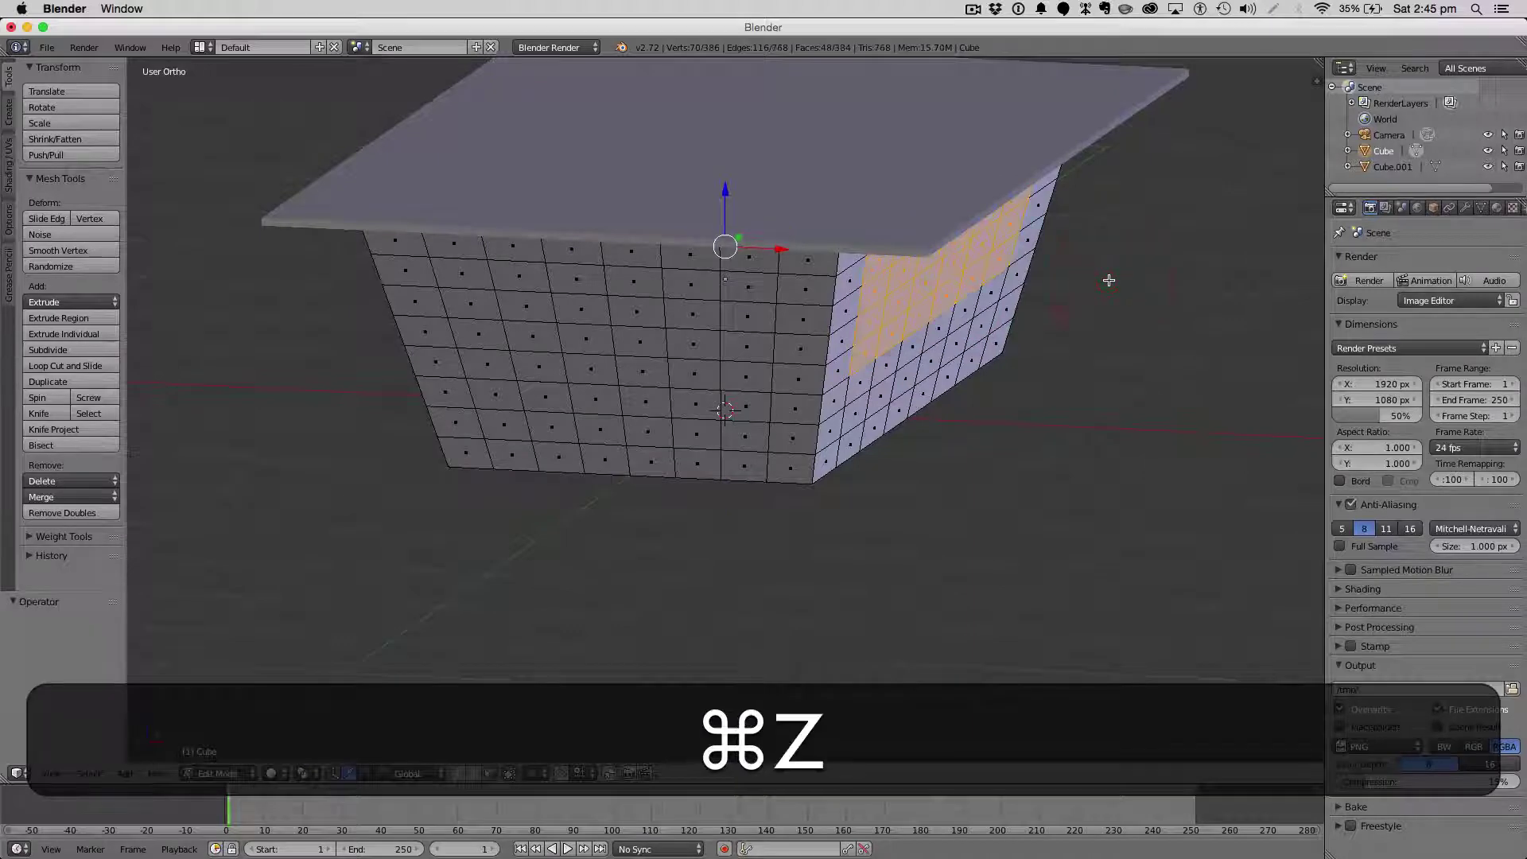
pyautogui.press('super+a')
pyautogui.press('a')
# Select the six-by-four window faces on only the right long side and extrude them inward by about 0.061 along X.
pyautogui.press('3')
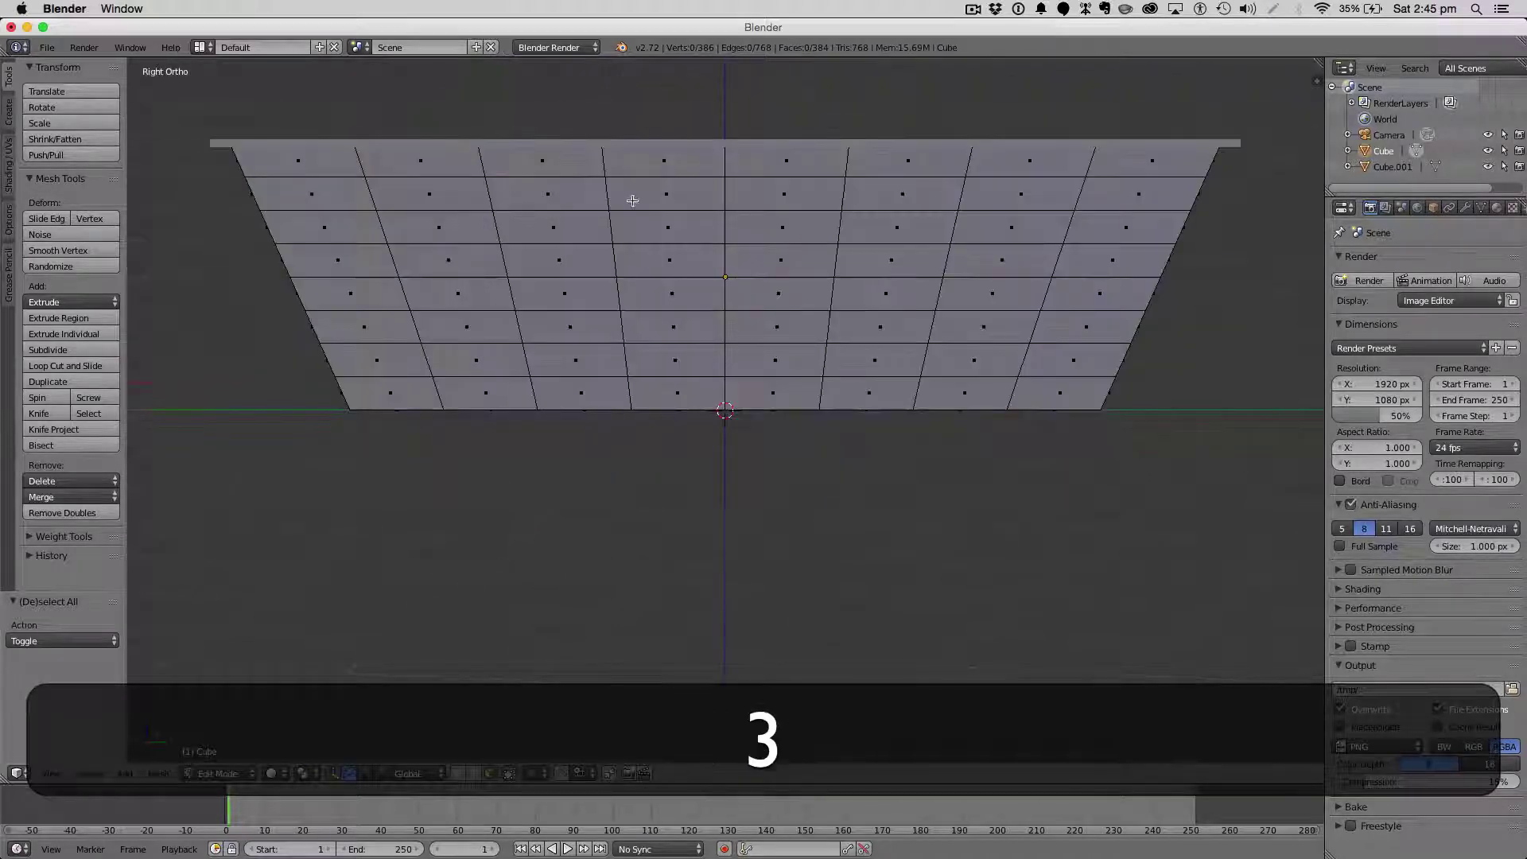
pyautogui.press('c')
pyautogui.moveTo(482, 208)
pyautogui.mouseDown()
pyautogui.moveTo(501, 239)
pyautogui.moveTo(960, 245)
pyautogui.mouseUp()
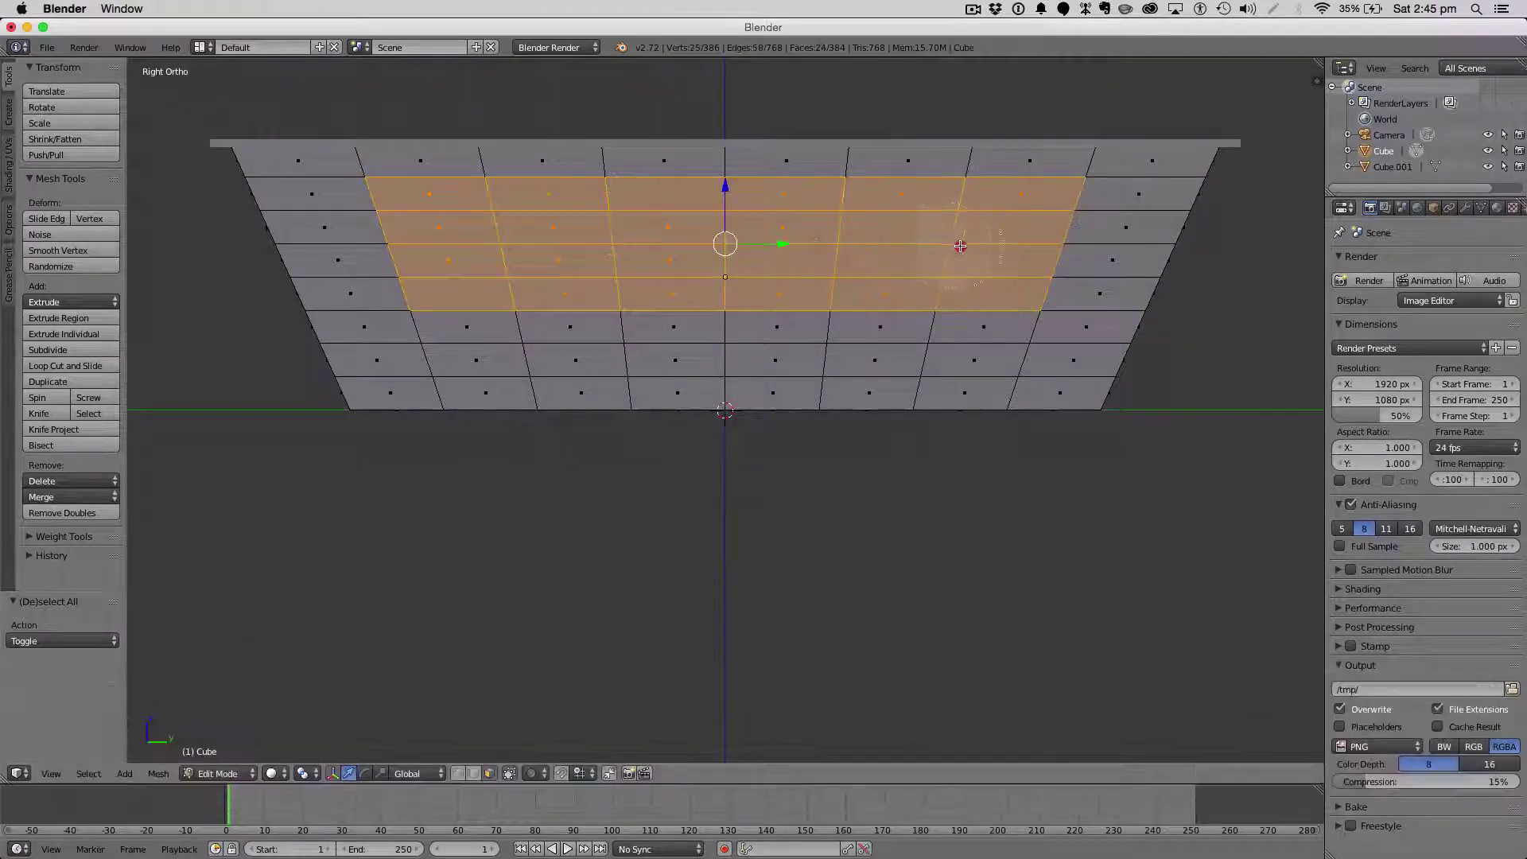
pyautogui.press('Escape')
pyautogui.moveTo(960, 246); pyautogui.dragTo(1186, 351, button='middle')
pyautogui.press('e')
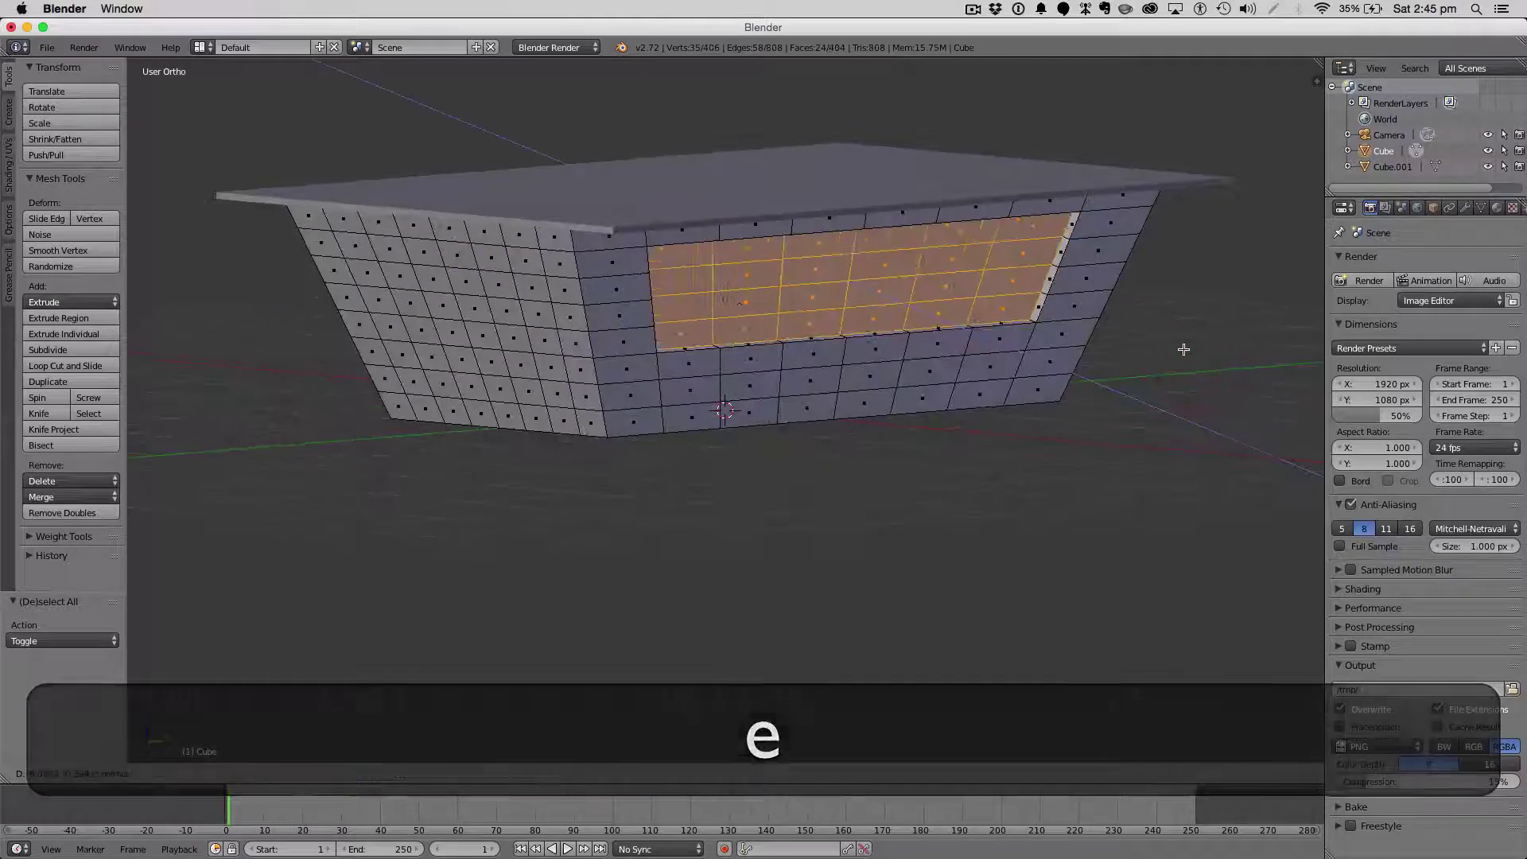
pyautogui.click(1184, 349)
pyautogui.hotkey('ctrl', '3')
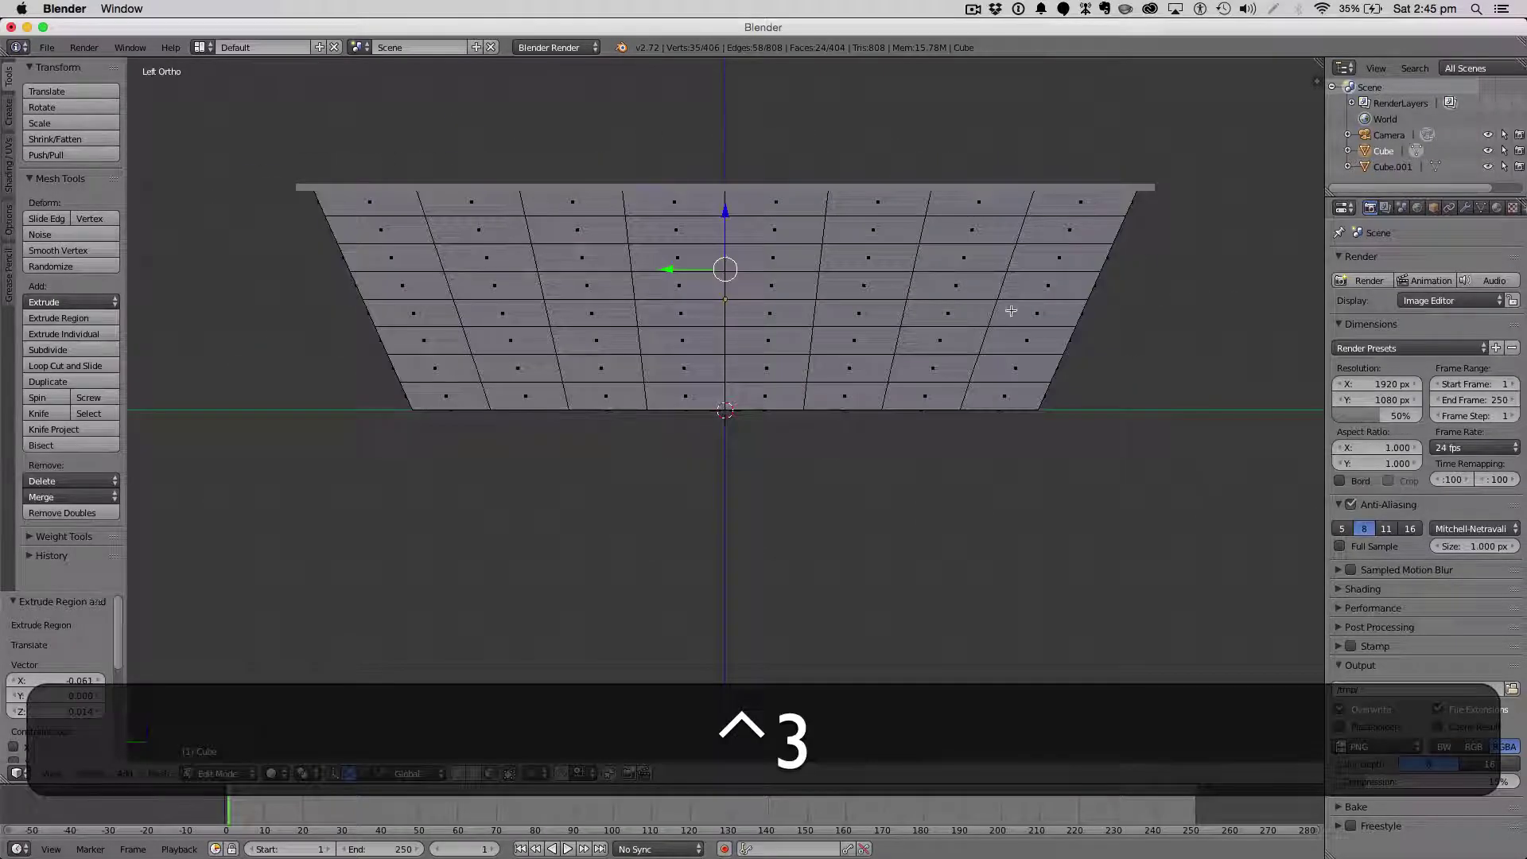
# Try to extrude the window faces of the left long side with the right side's faces still selected, then undo the extrusion.
pyautogui.press('c')
pyautogui.moveTo(944, 276); pyautogui.dragTo(535, 276)
pyautogui.press('Escape')
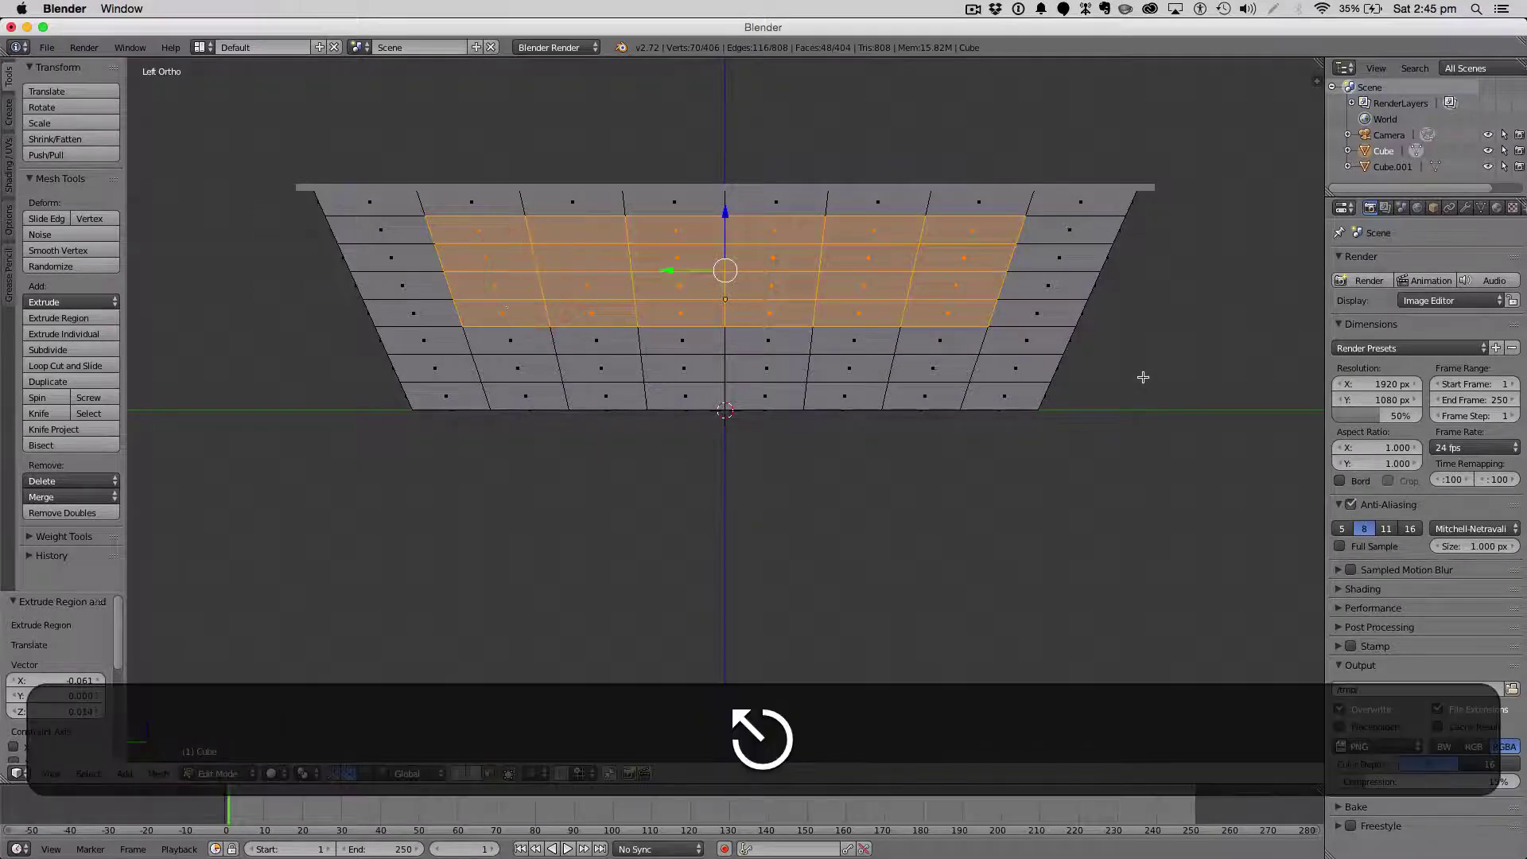
pyautogui.moveTo(1142, 378); pyautogui.dragTo(1047, 382, button='middle')
pyautogui.press('e')
pyautogui.rightClick(1052, 382)
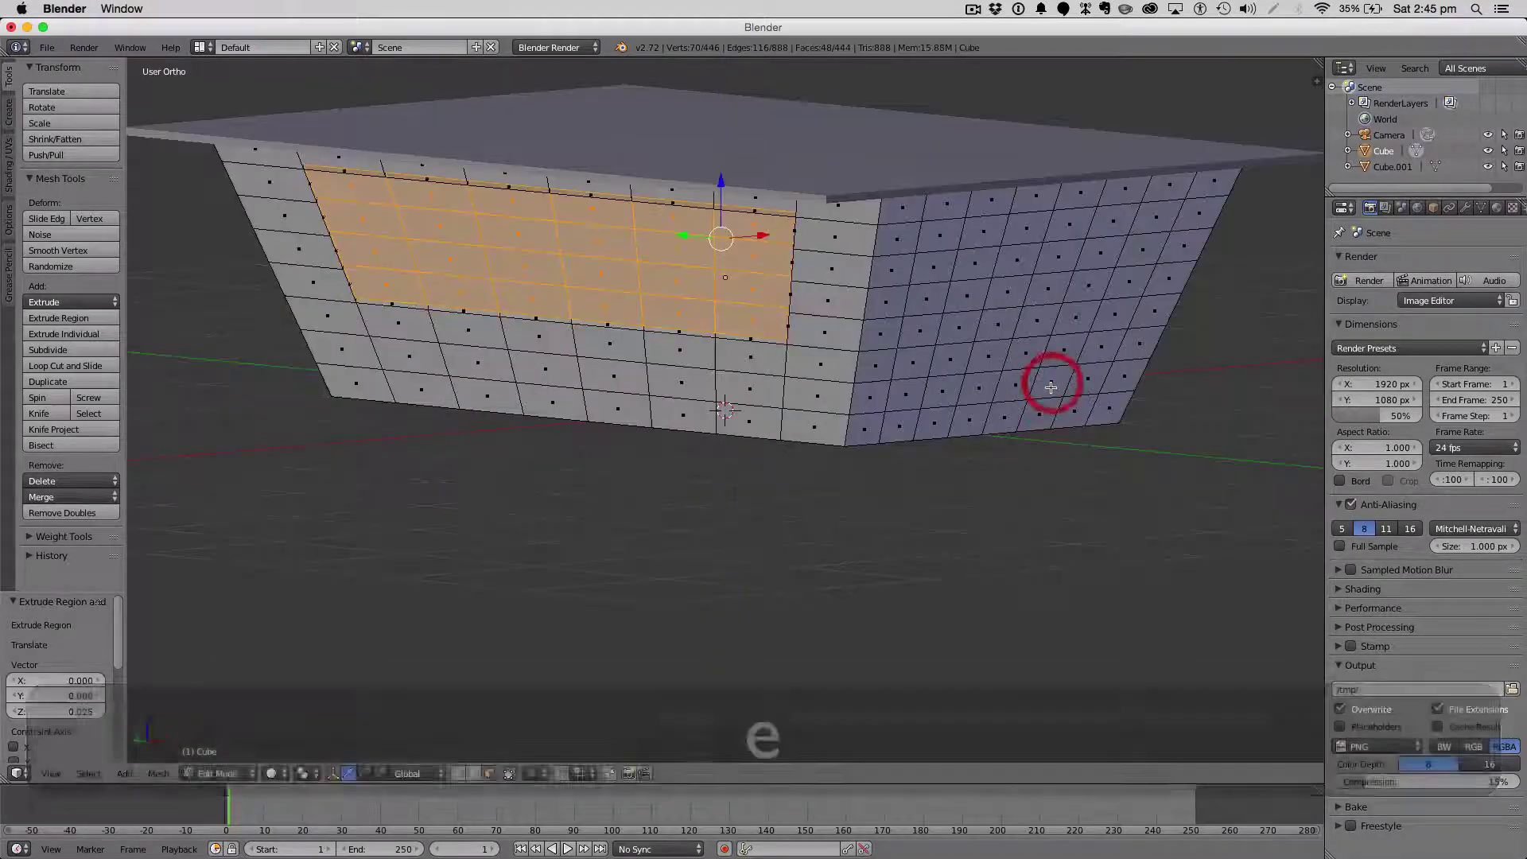
pyautogui.press('super+z')
pyautogui.press('super+a')
# Clear the selection, select the six-by-four block of window faces on only the left long side, and extrude it inward.
pyautogui.press('a')
pyautogui.press('x')
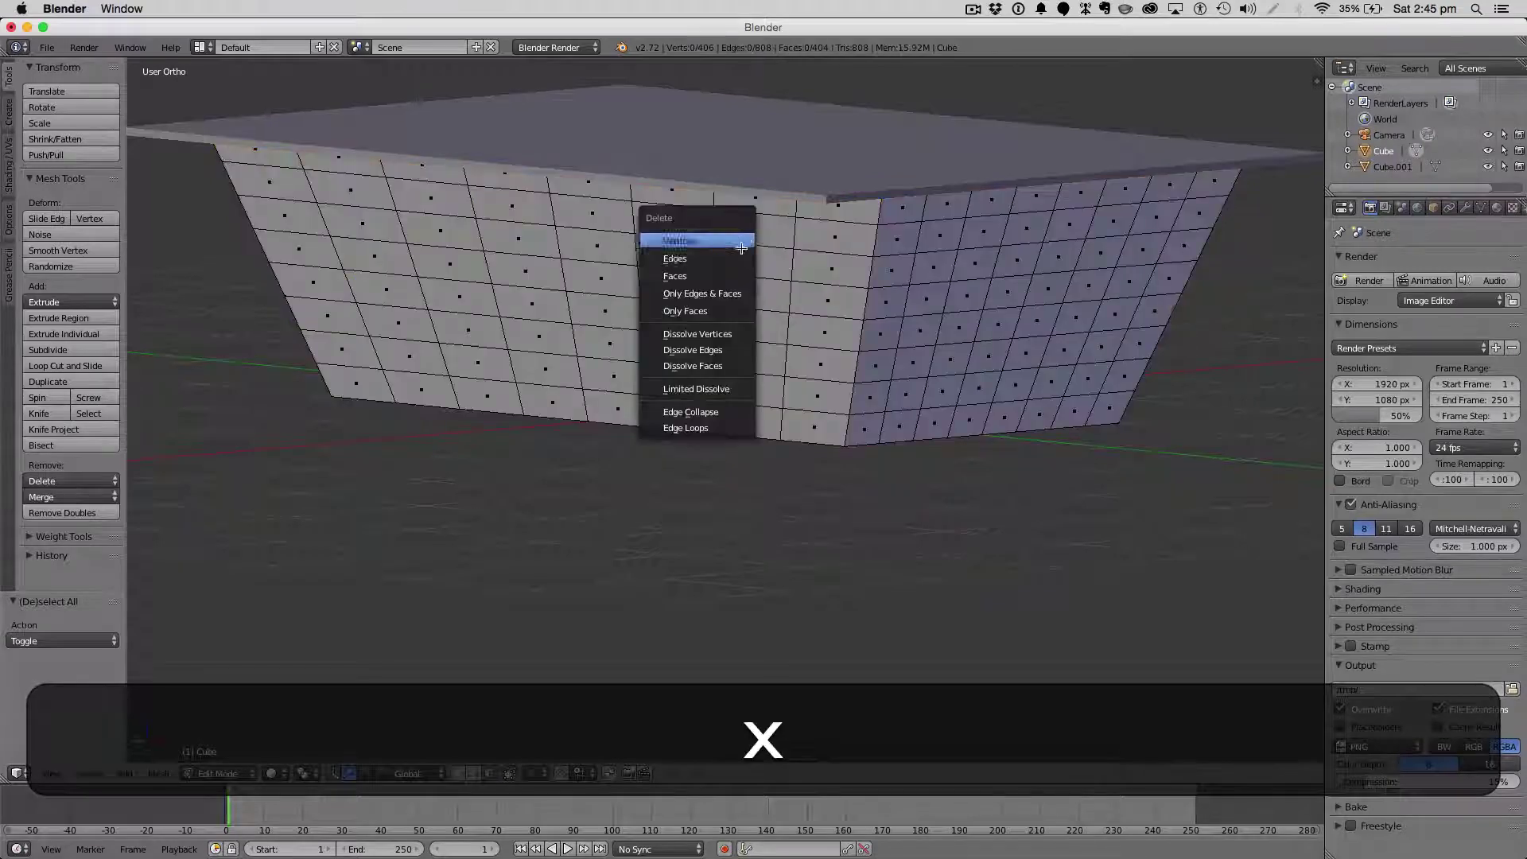
pyautogui.hotkey('ctrl', '3')
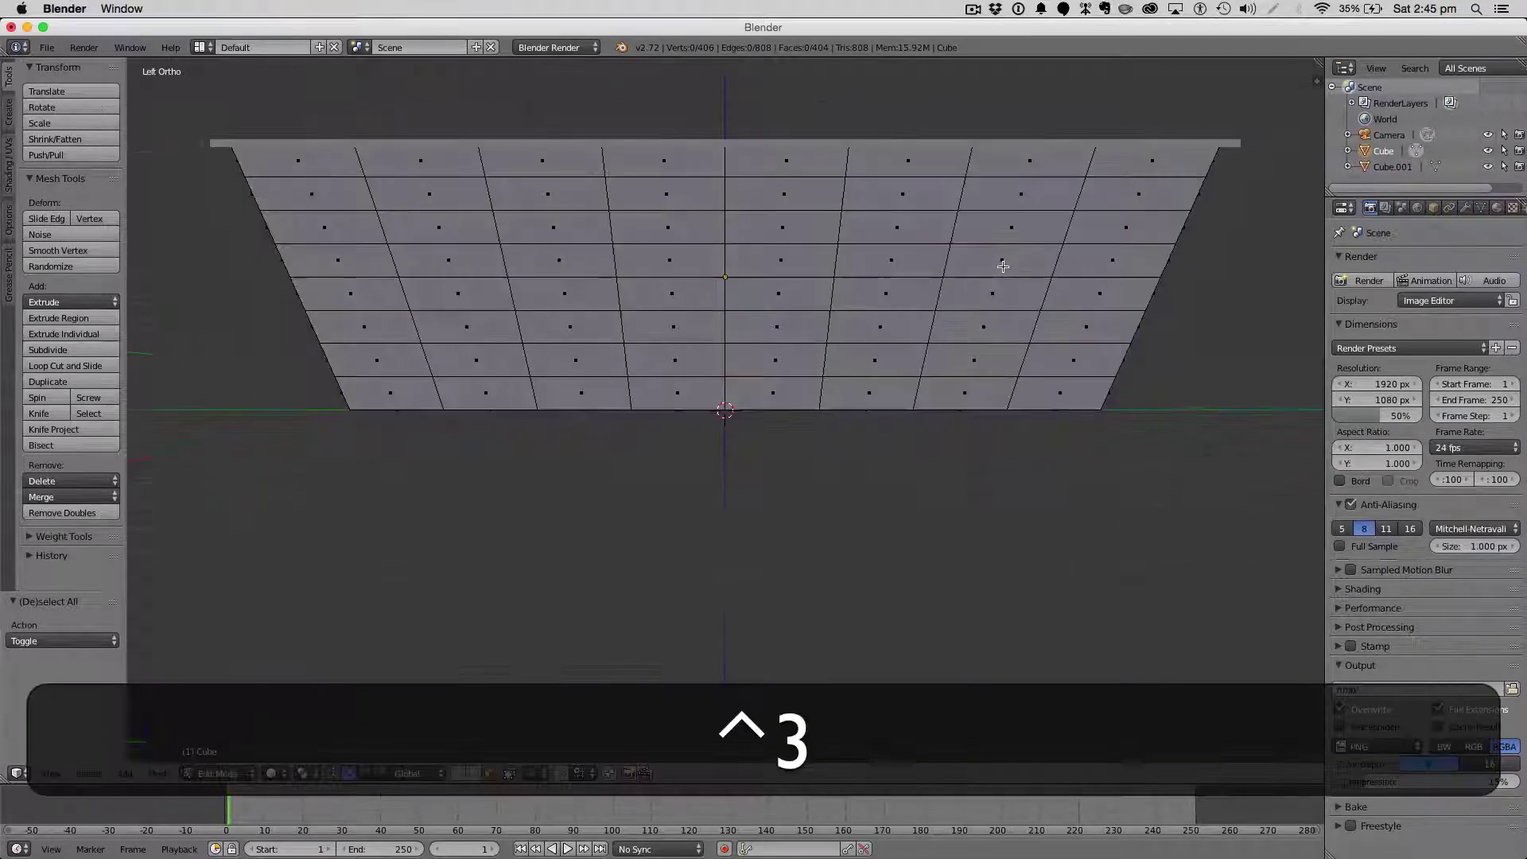
pyautogui.moveTo(981, 237)
pyautogui.mouseDown()
pyautogui.moveTo(477, 239)
pyautogui.moveTo(823, 264)
pyautogui.mouseUp()
pyautogui.press('Escape')
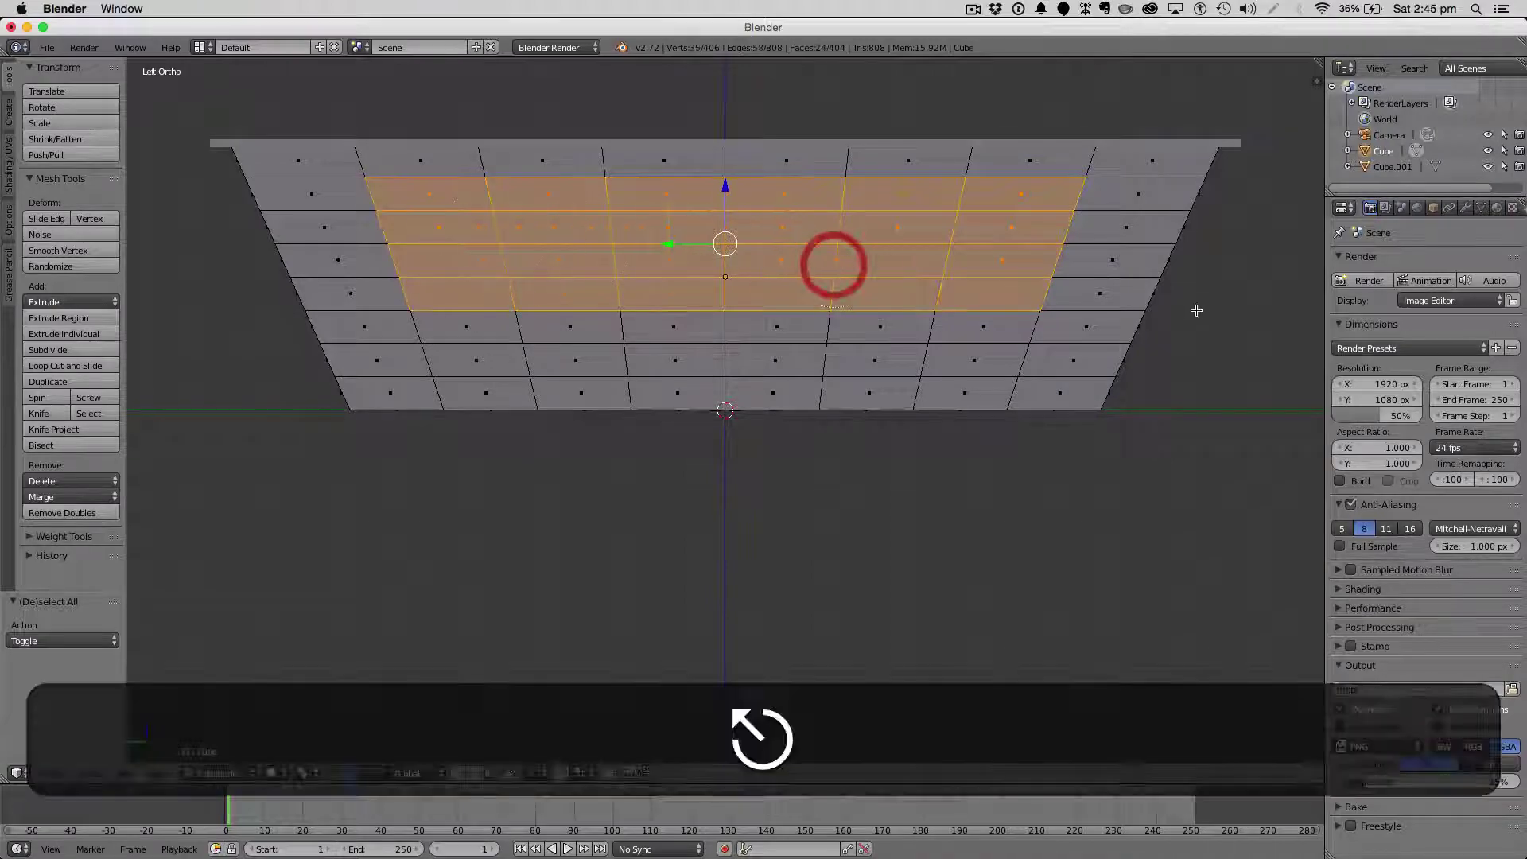
pyautogui.moveTo(835, 262); pyautogui.dragTo(974, 313, button='middle')
pyautogui.press('e')
pyautogui.rightClick(1086, 316)
# Deselect everything and circle-select a window block six columns wide and five rows high on the body's back end.
pyautogui.press('a')
pyautogui.press('1')
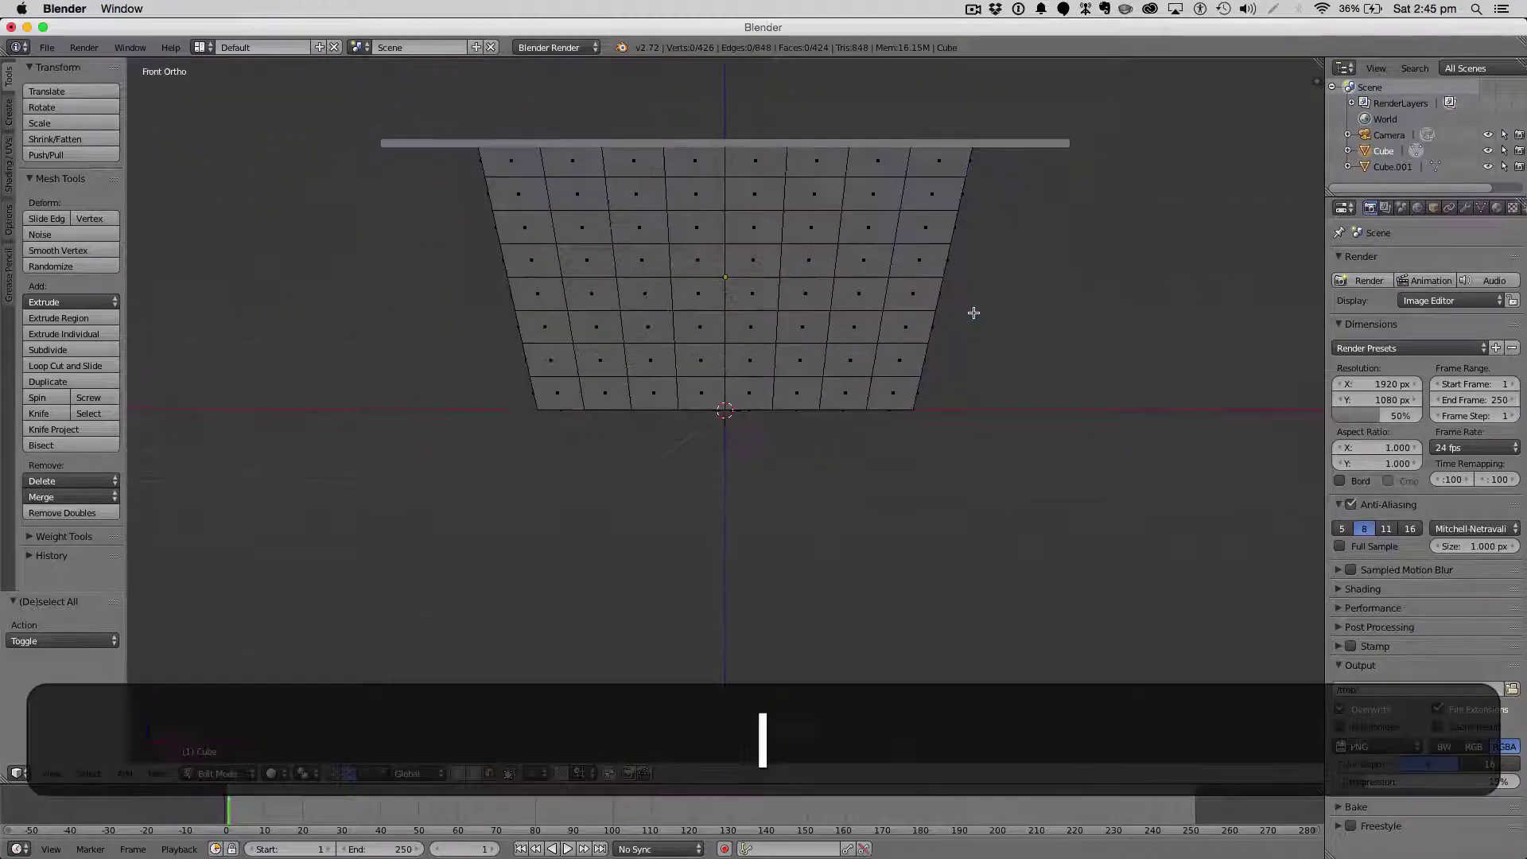
pyautogui.hotkey('ctrl', '1')
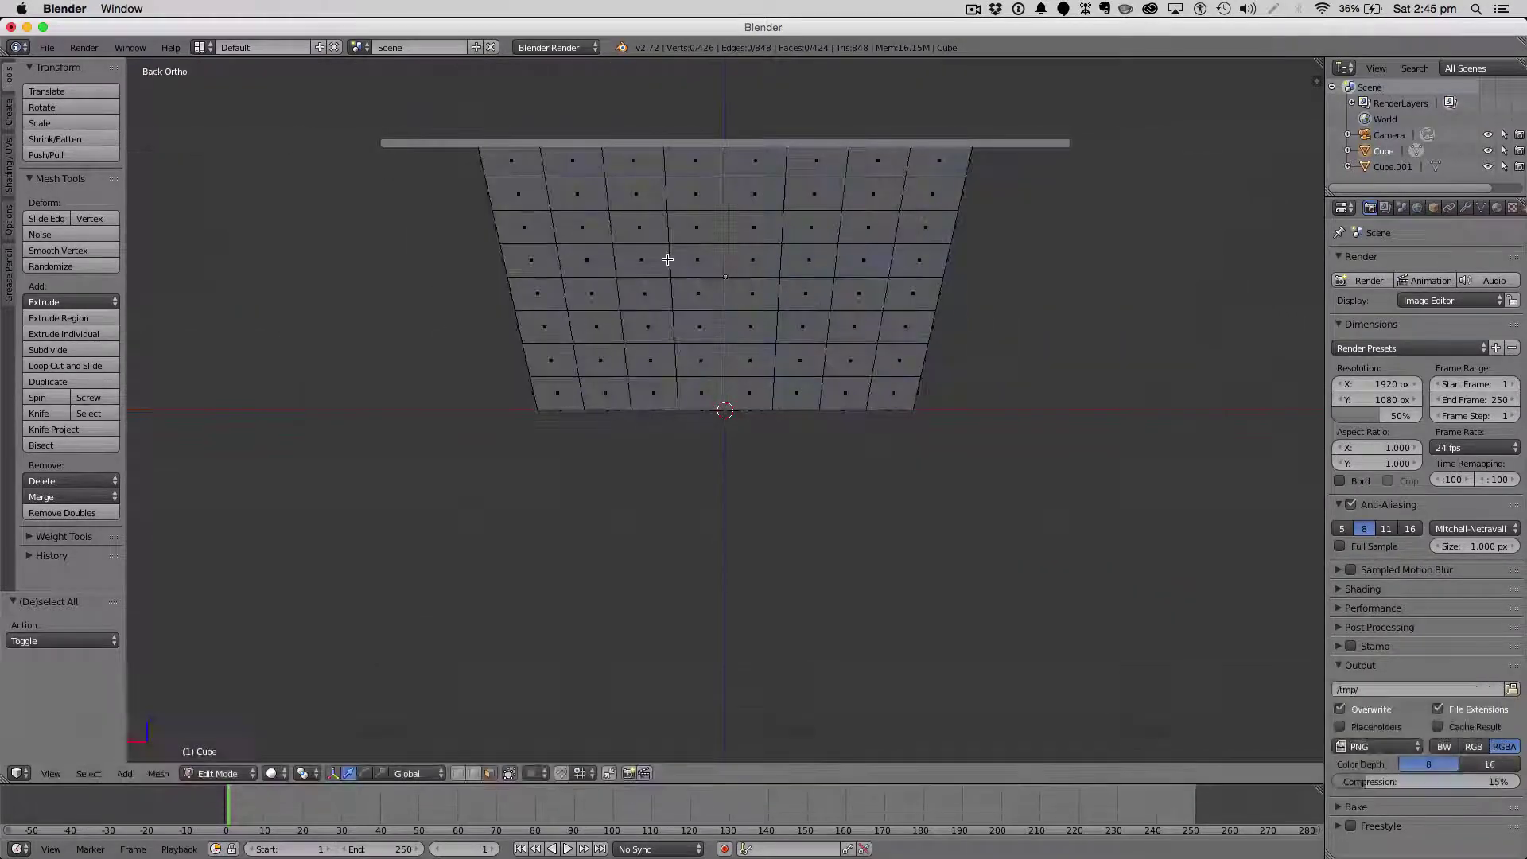
pyautogui.press('c')
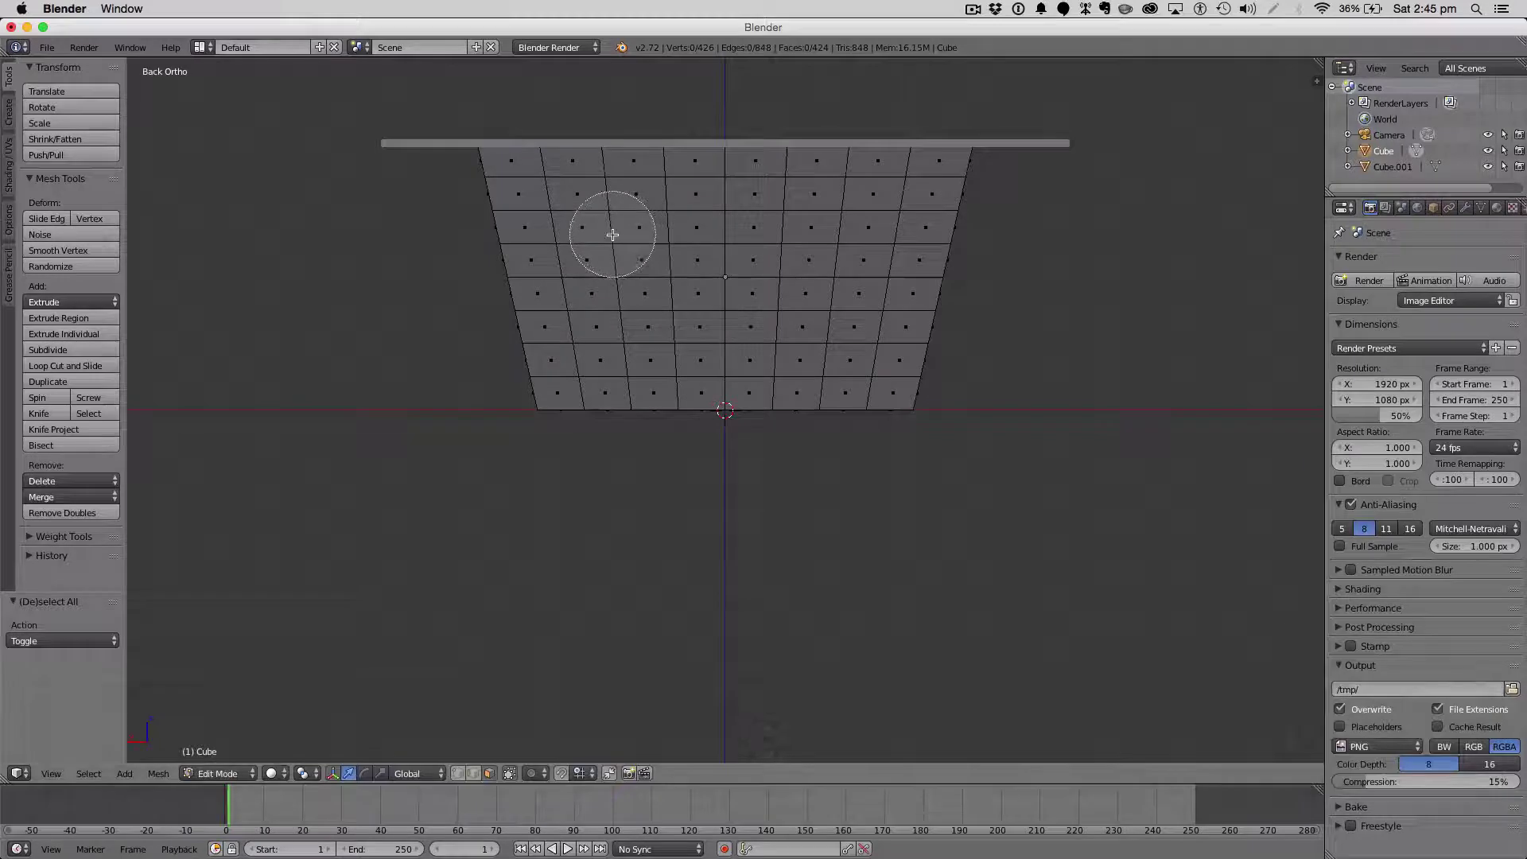
pyautogui.moveTo(613, 280)
pyautogui.mouseDown()
pyautogui.moveTo(609, 227)
pyautogui.moveTo(780, 239)
pyautogui.moveTo(821, 248)
pyautogui.moveTo(831, 318)
pyautogui.moveTo(802, 312)
pyautogui.mouseUp()
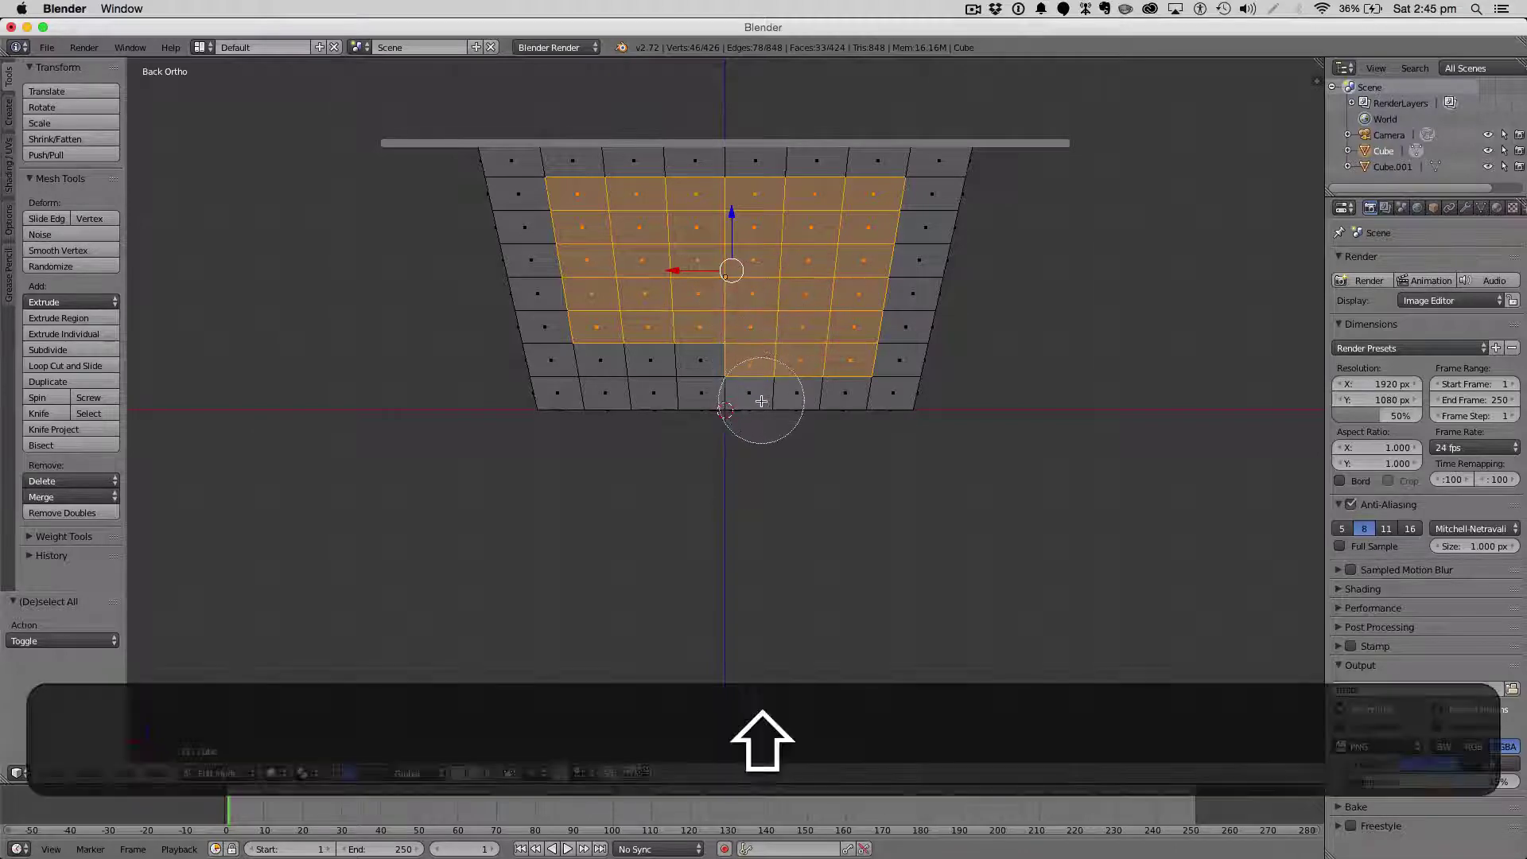
pyautogui.keyDown('shift'); pyautogui.moveTo(761, 401); pyautogui.dragTo(871, 399); pyautogui.keyUp('shift')
pyautogui.press('Escape')
# Extrude the back window faces slightly inward, clear the selection and return to Object Mode.
pyautogui.moveTo(985, 432); pyautogui.dragTo(1046, 433, button='middle')
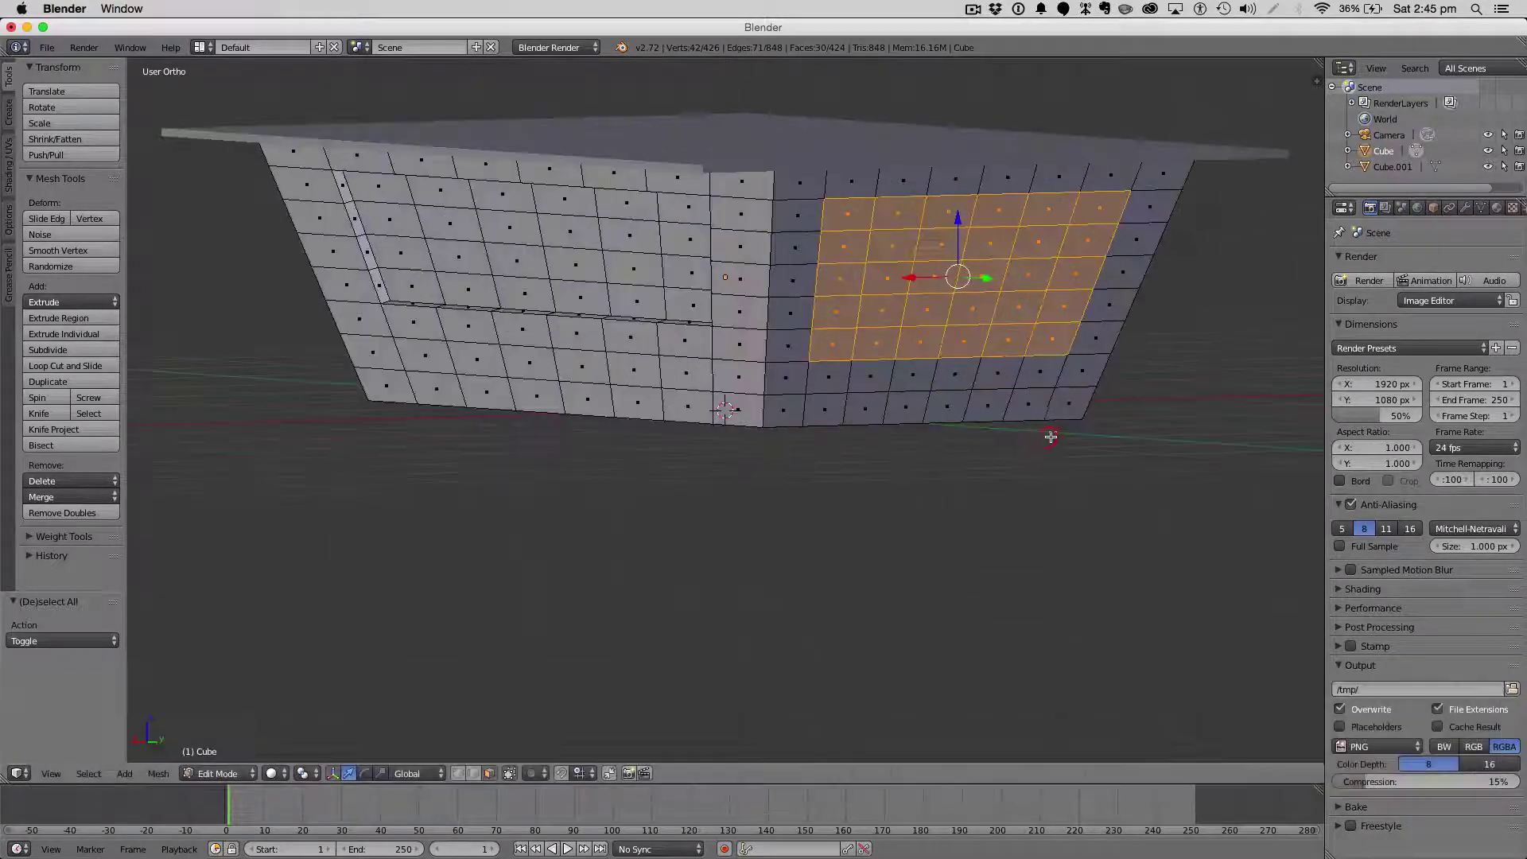
pyautogui.press('e')
pyautogui.press('z')
pyautogui.press('z')
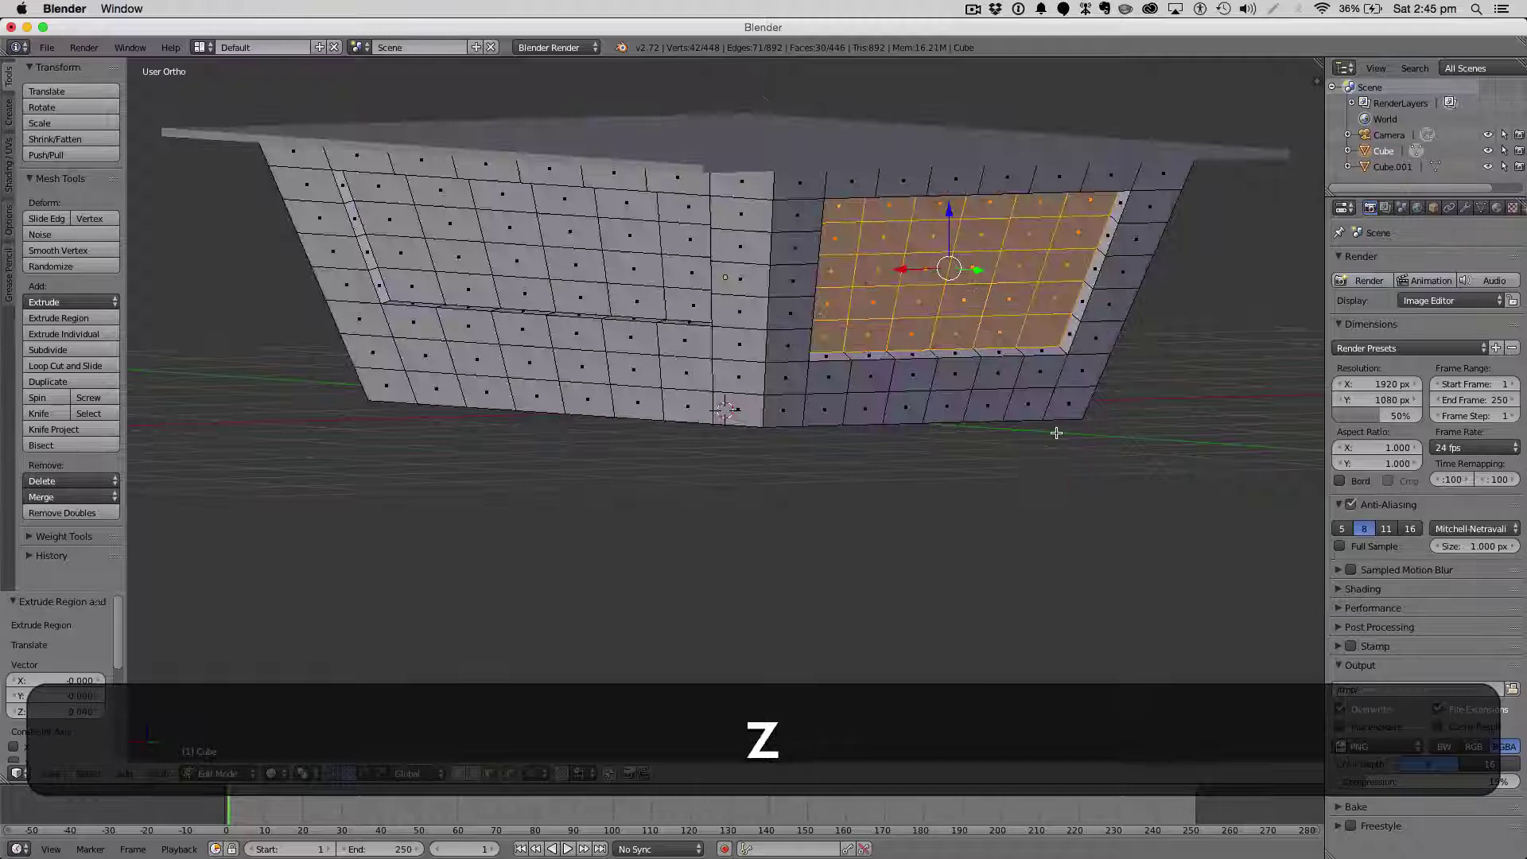
pyautogui.press('a')
pyautogui.press('Tab')
pyautogui.moveTo(991, 422); pyautogui.dragTo(1221, 427, button='middle')
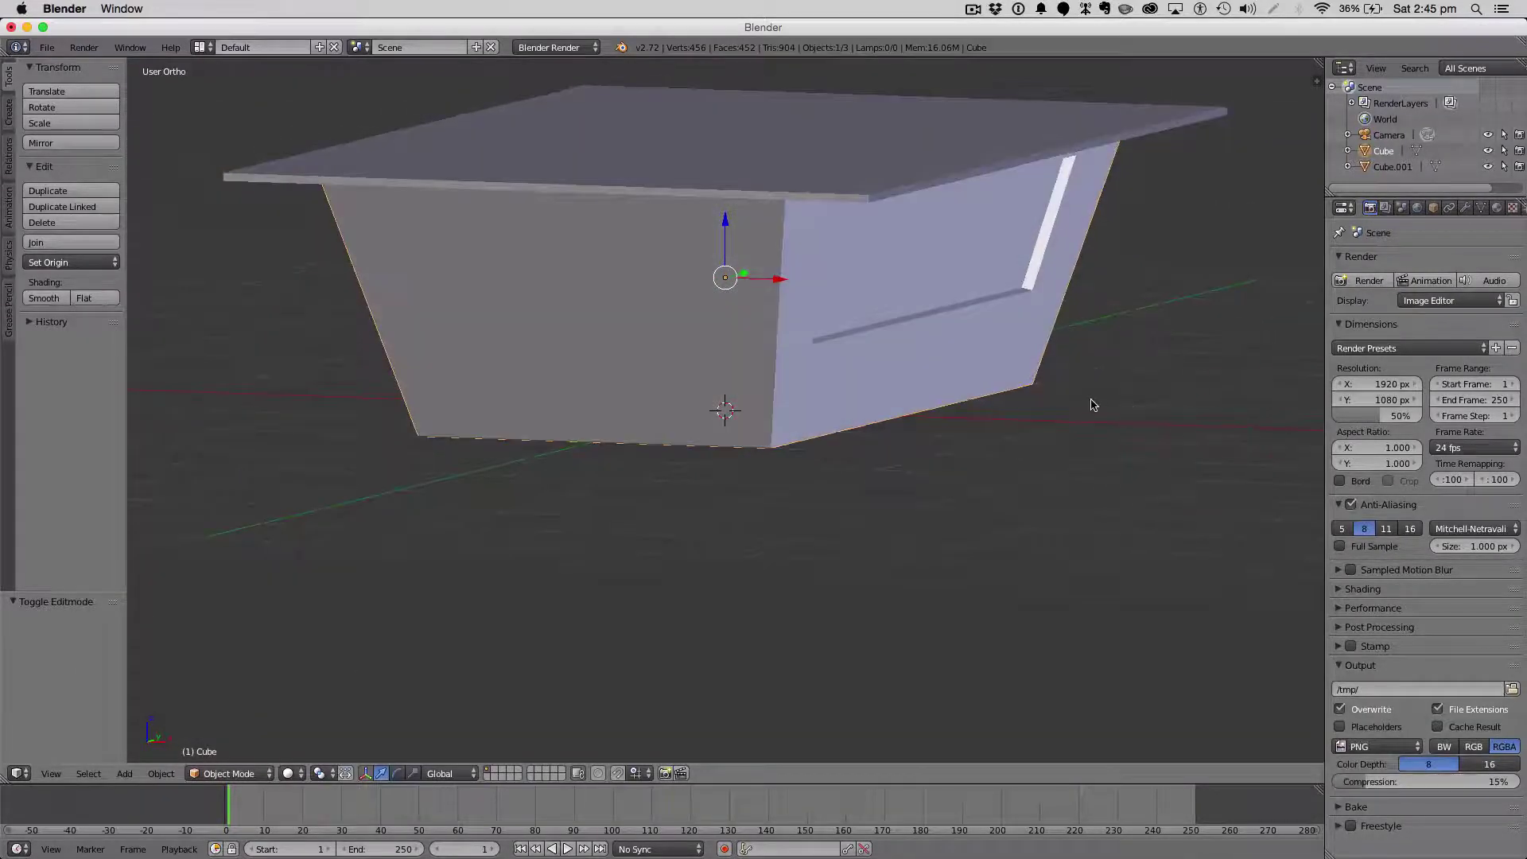
# Select the door faces on the front end, the middle two columns and lowest five rows, and extrude them inward by about 0.114 along Y.
pyautogui.press('1')
pyautogui.press('Tab')
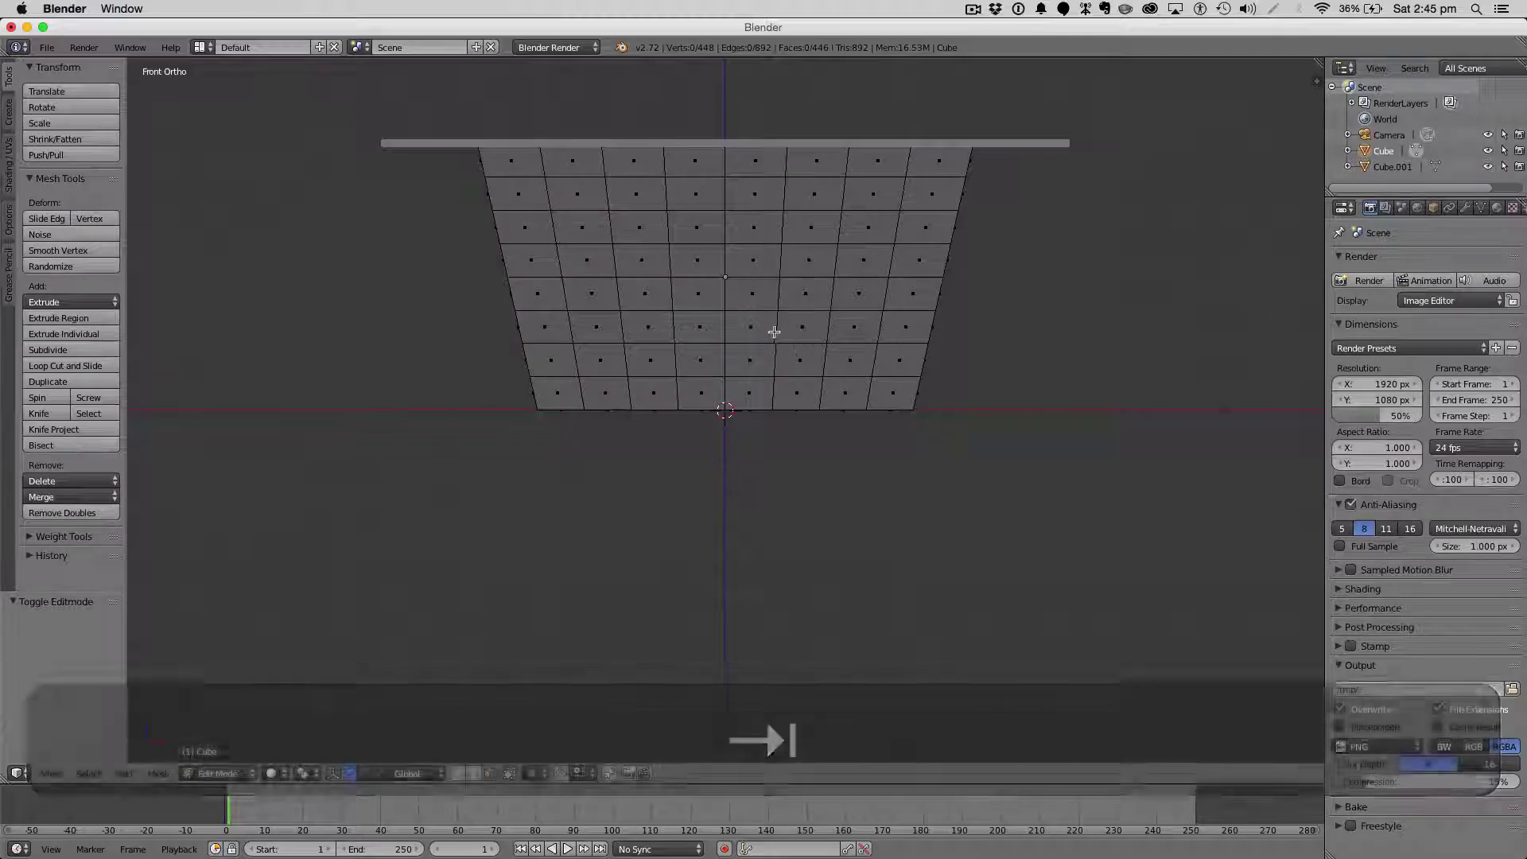
pyautogui.press('c')
pyautogui.moveTo(719, 380); pyautogui.dragTo(722, 299)
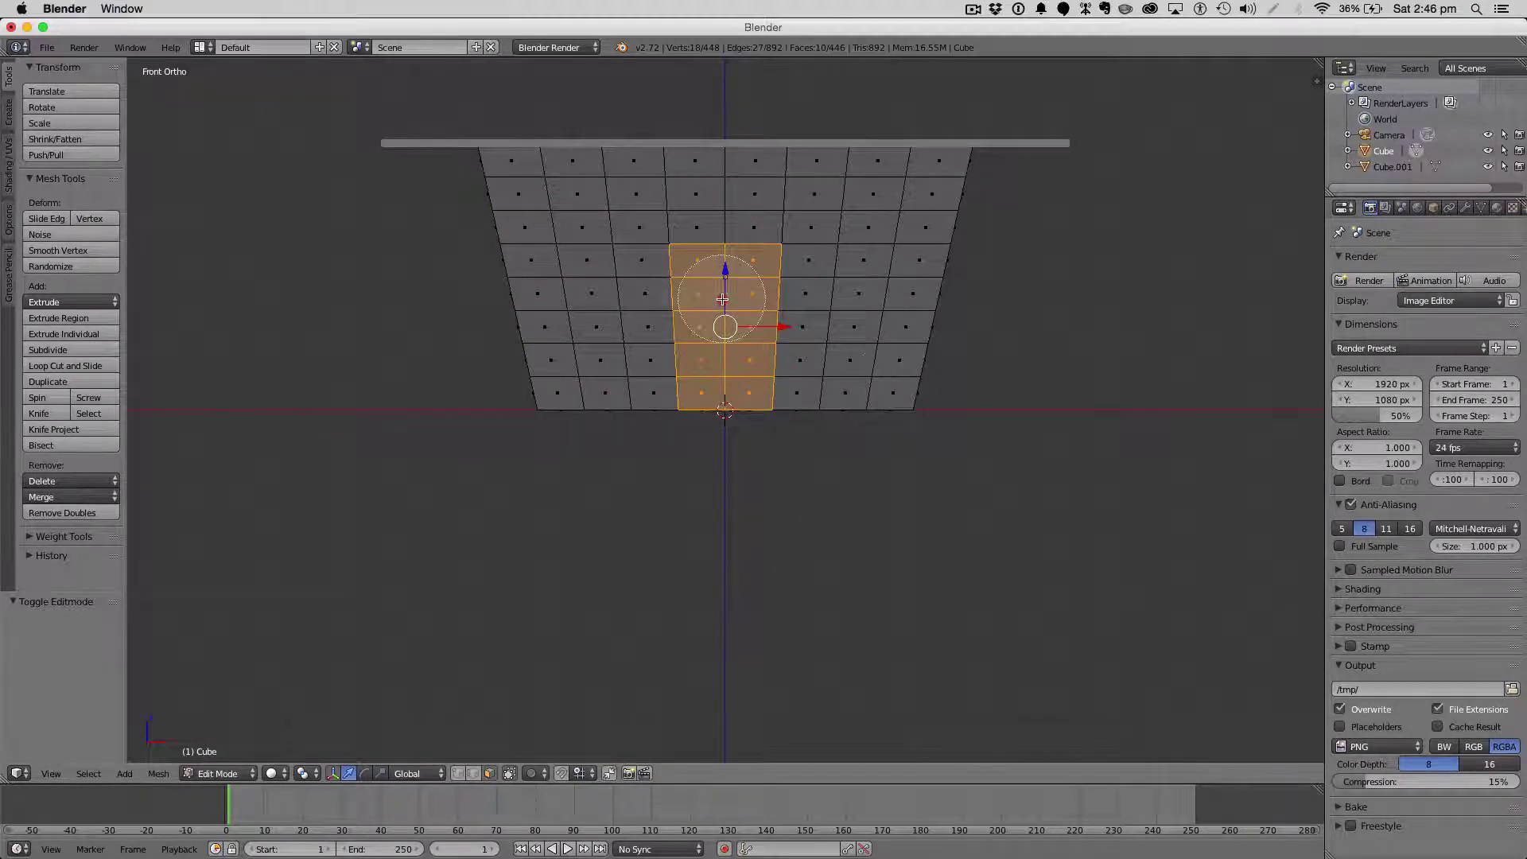
pyautogui.press('Escape')
pyautogui.moveTo(1016, 389); pyautogui.dragTo(967, 392, button='middle')
pyautogui.press('e')
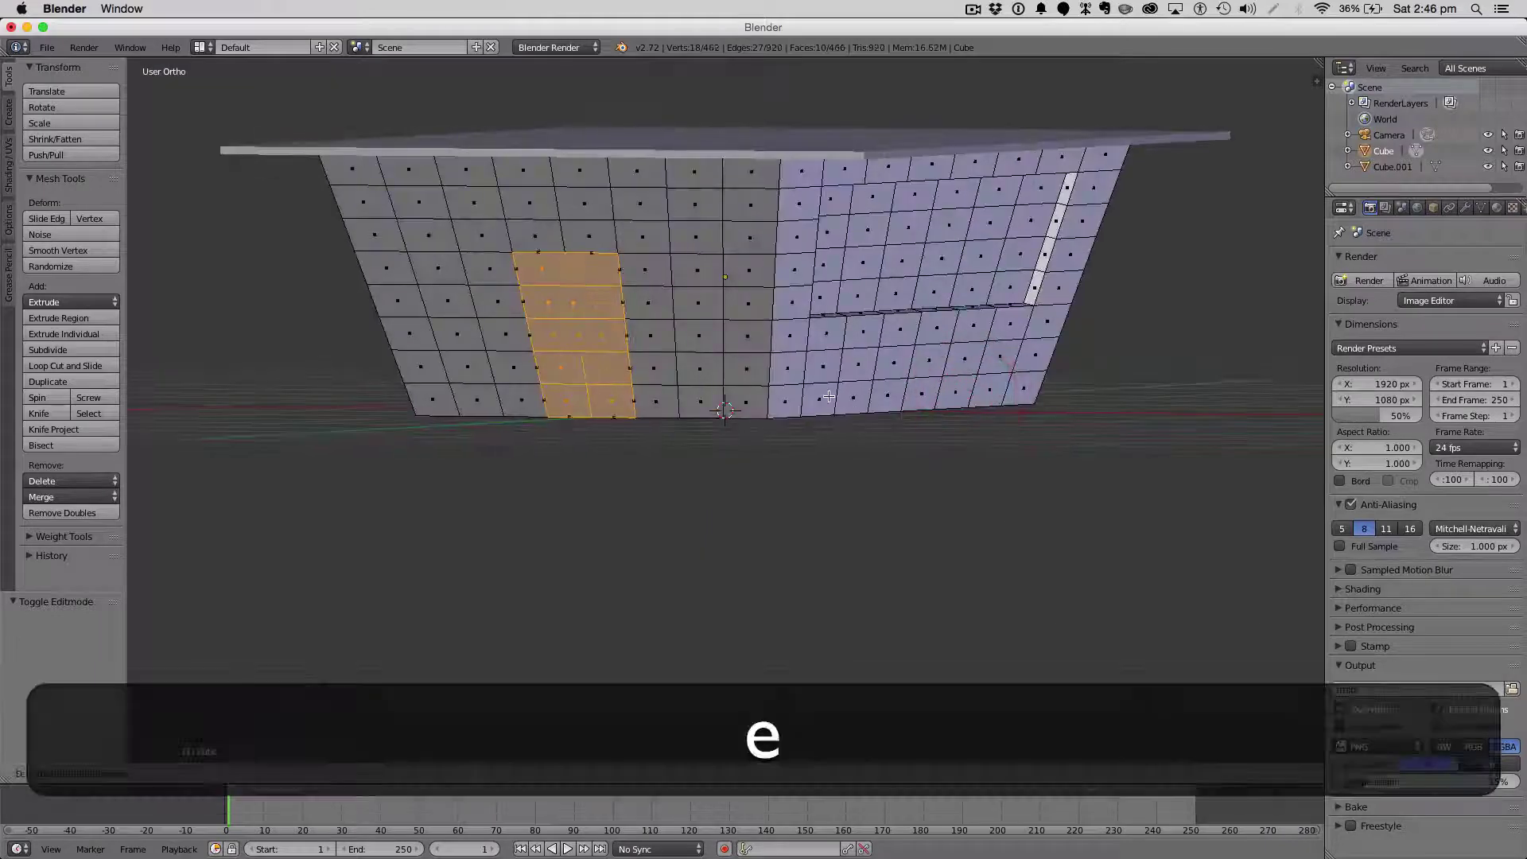
pyautogui.click(835, 393)
# Try to rotate the extruded door faces about the Y axis, then undo the rotation.
pyautogui.press('r')
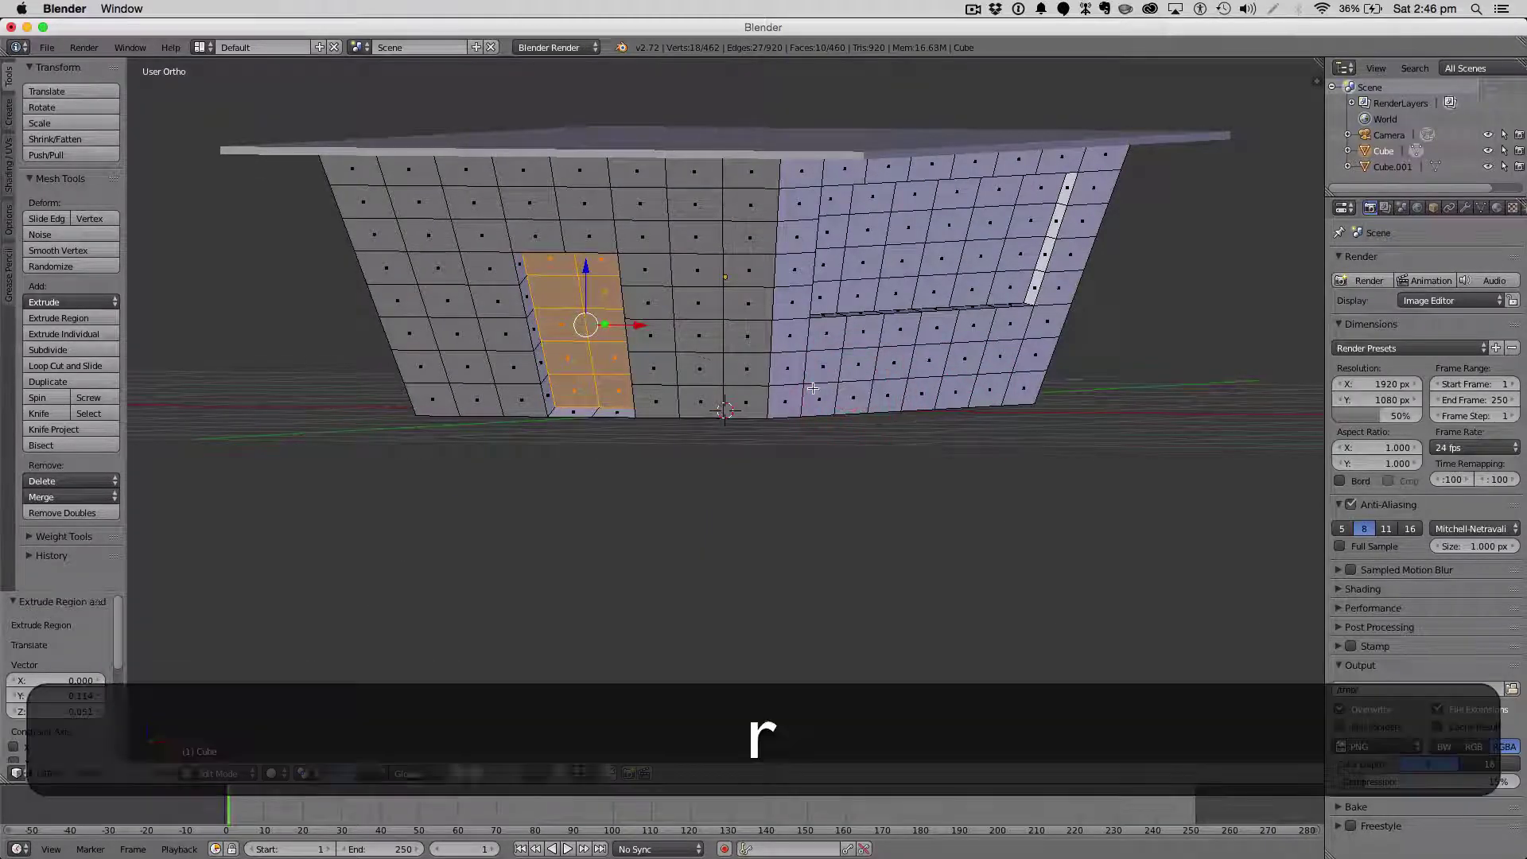
pyautogui.press('z')
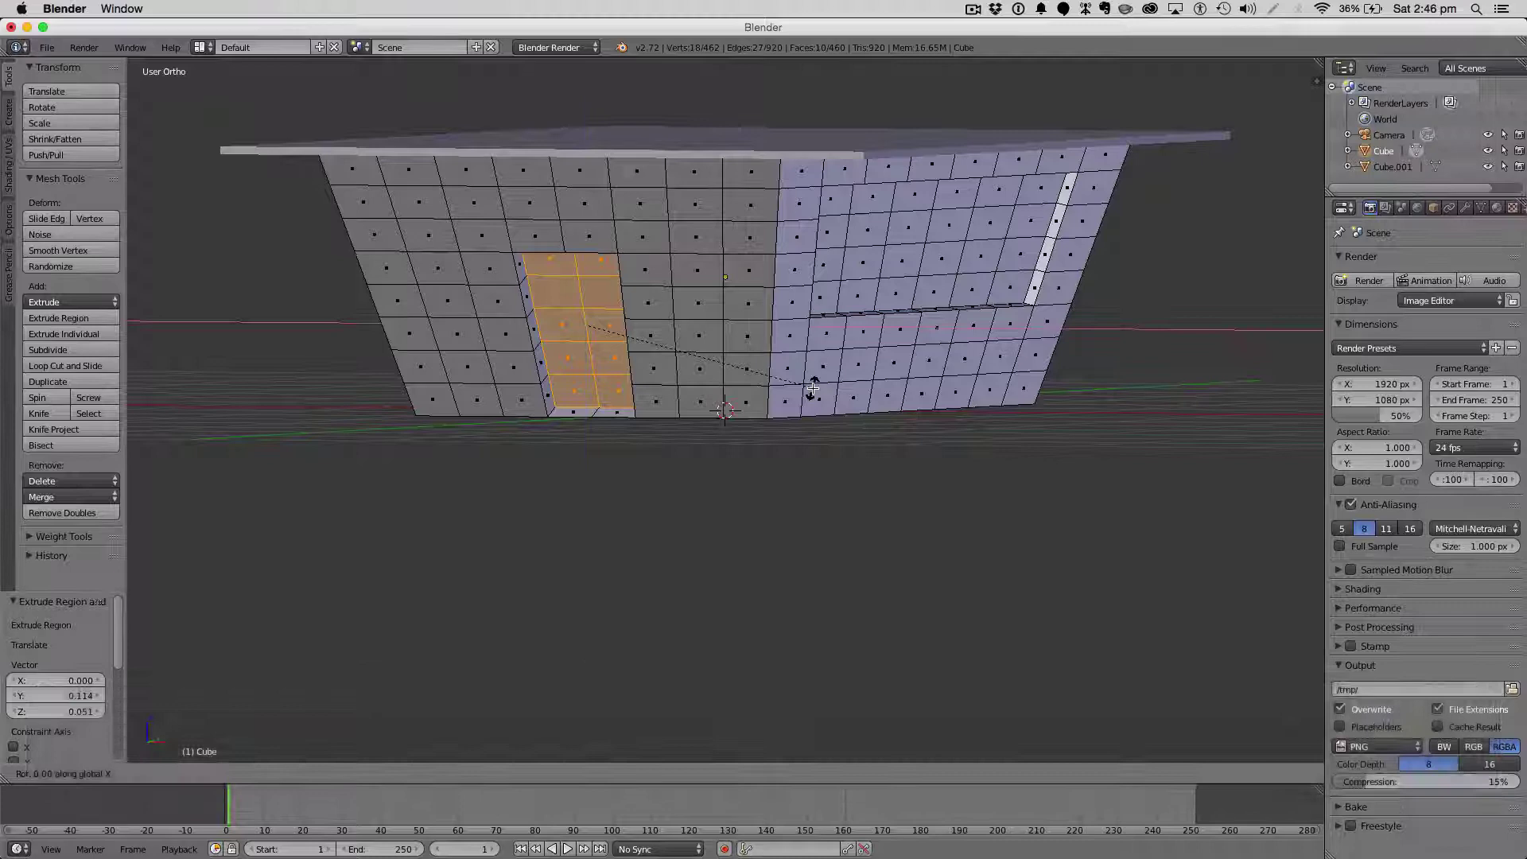
pyautogui.press('y')
pyautogui.click(798, 404)
pyautogui.press('super+z')
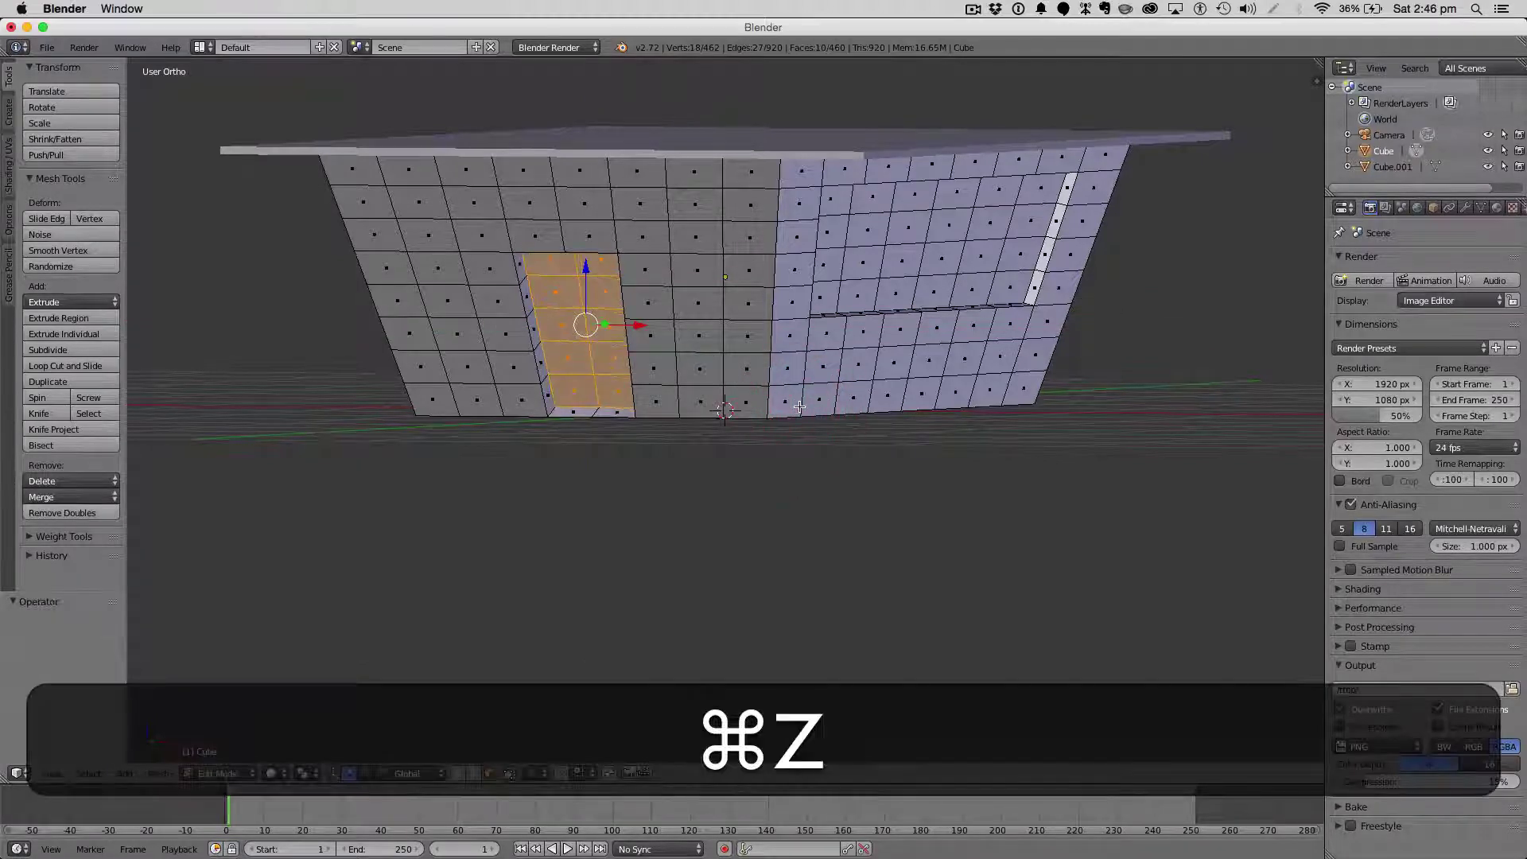
# Rotate the recessed door faces by about -22.8° around the global X axis.
pyautogui.press('super+r')
pyautogui.press('x')
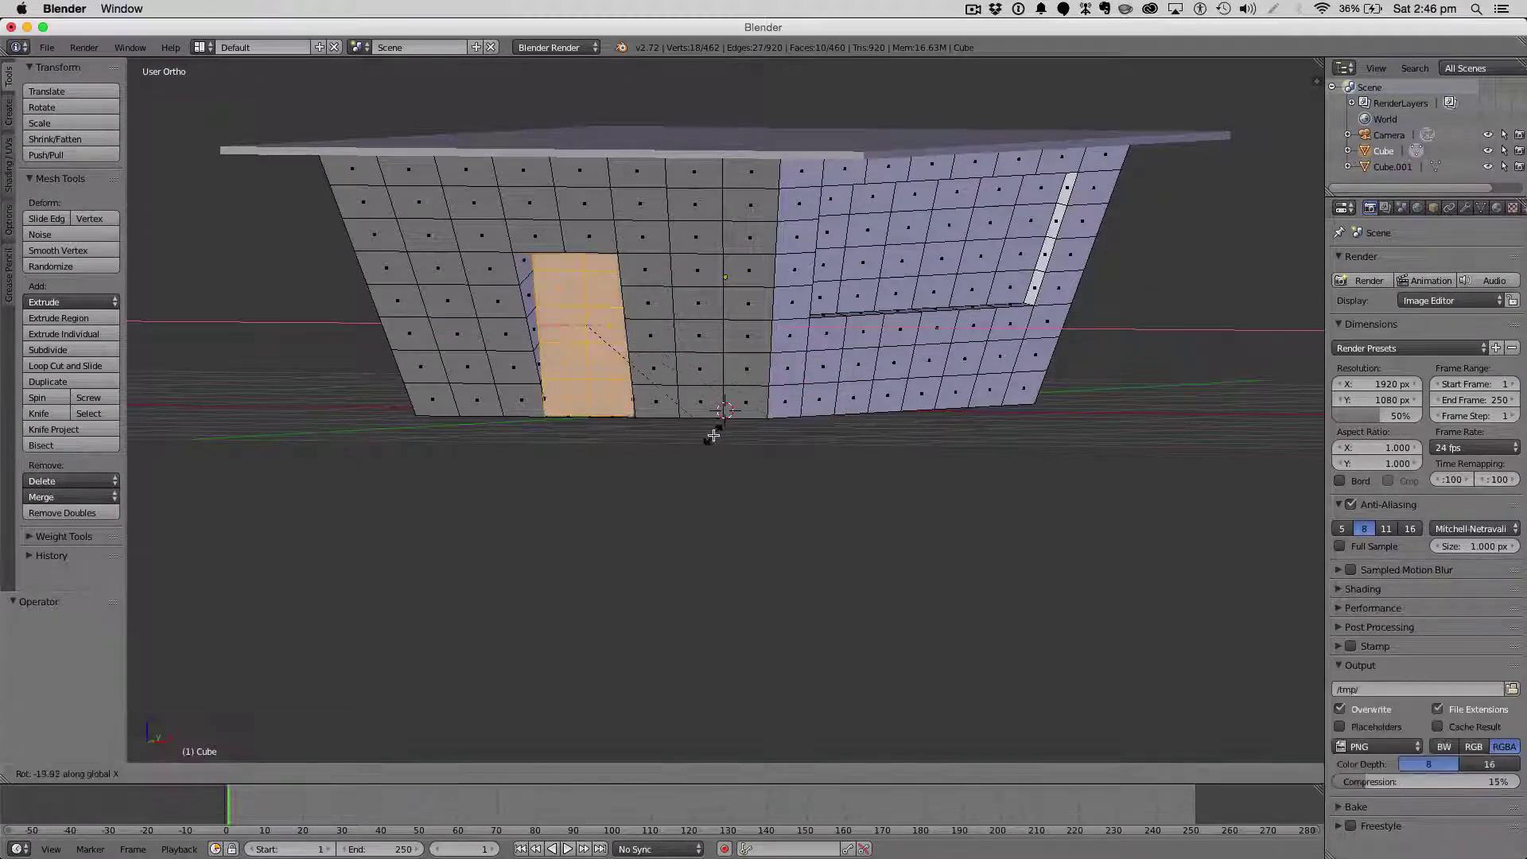
pyautogui.click(708, 441)
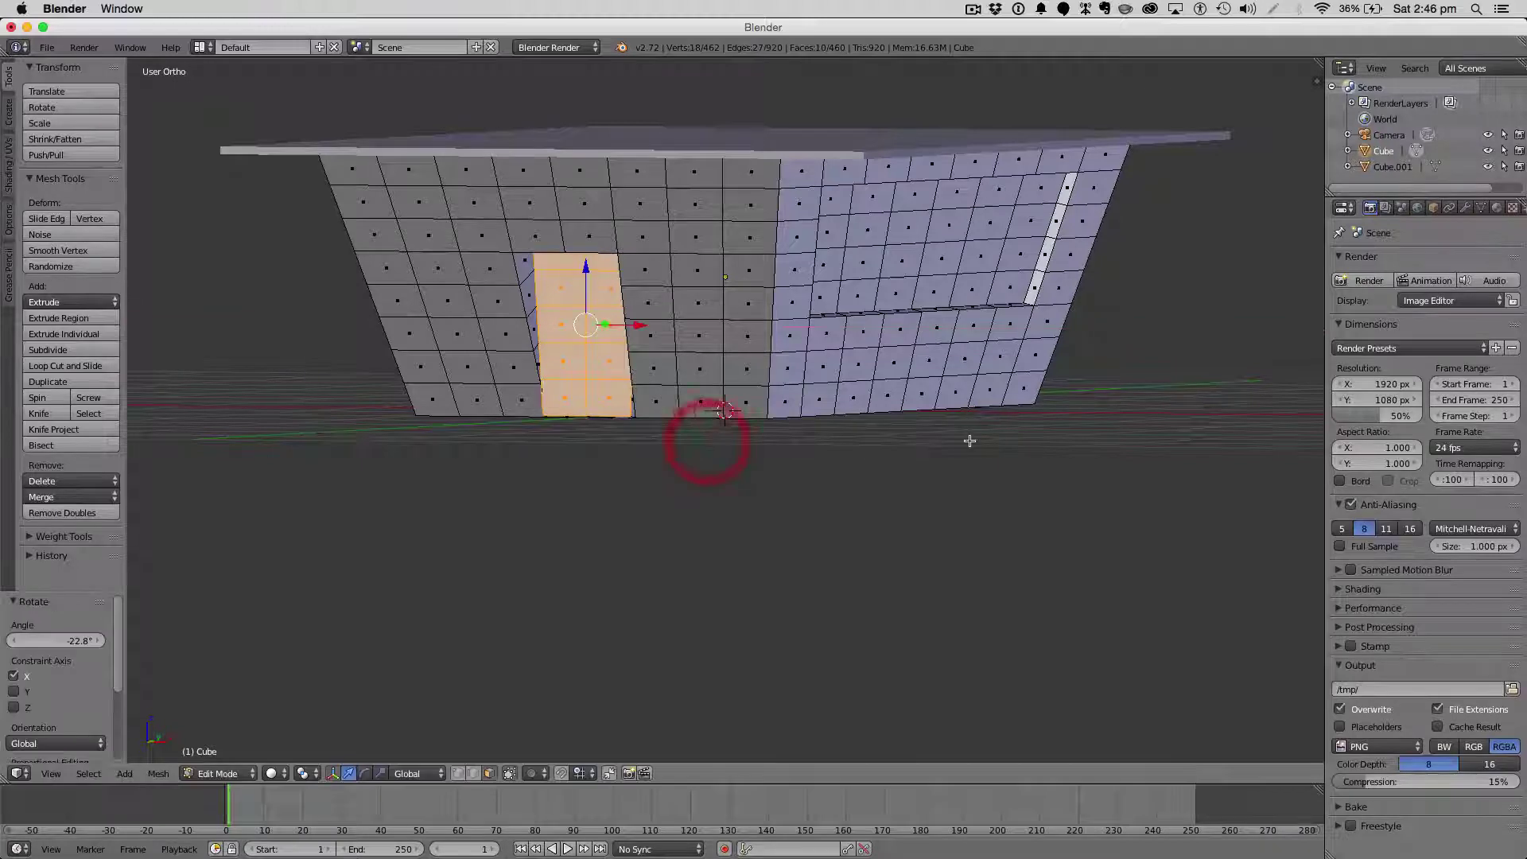
# Rotate the door faces back by about 7.4° around the global X axis and return to Object Mode.
pyautogui.moveTo(971, 437); pyautogui.dragTo(1140, 449, button='middle')
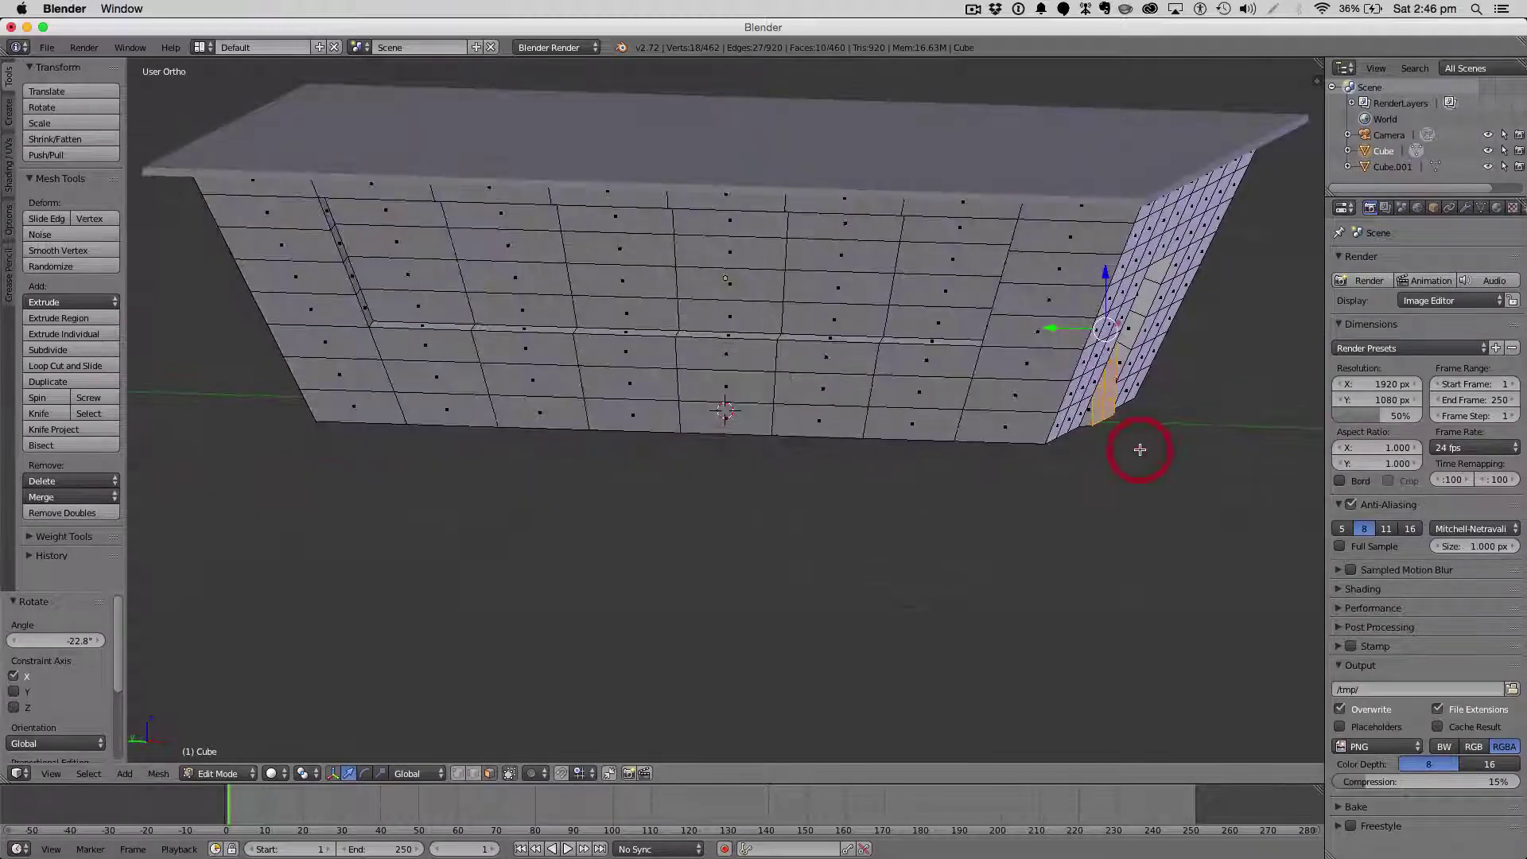
pyautogui.press('r')
pyautogui.press('x')
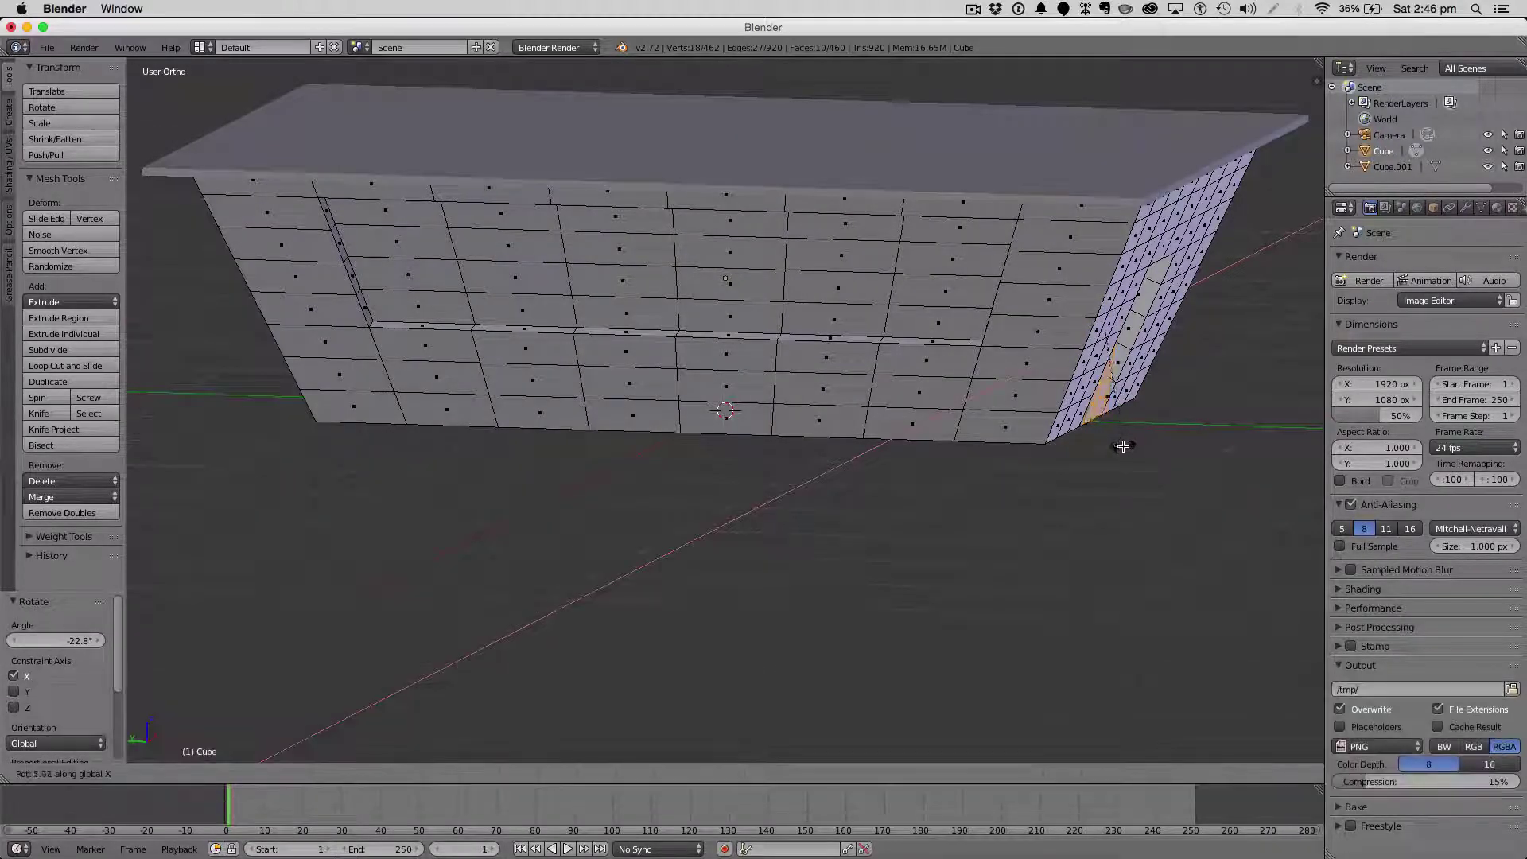
pyautogui.click(1123, 446)
pyautogui.moveTo(1204, 431); pyautogui.dragTo(945, 418, button='middle')
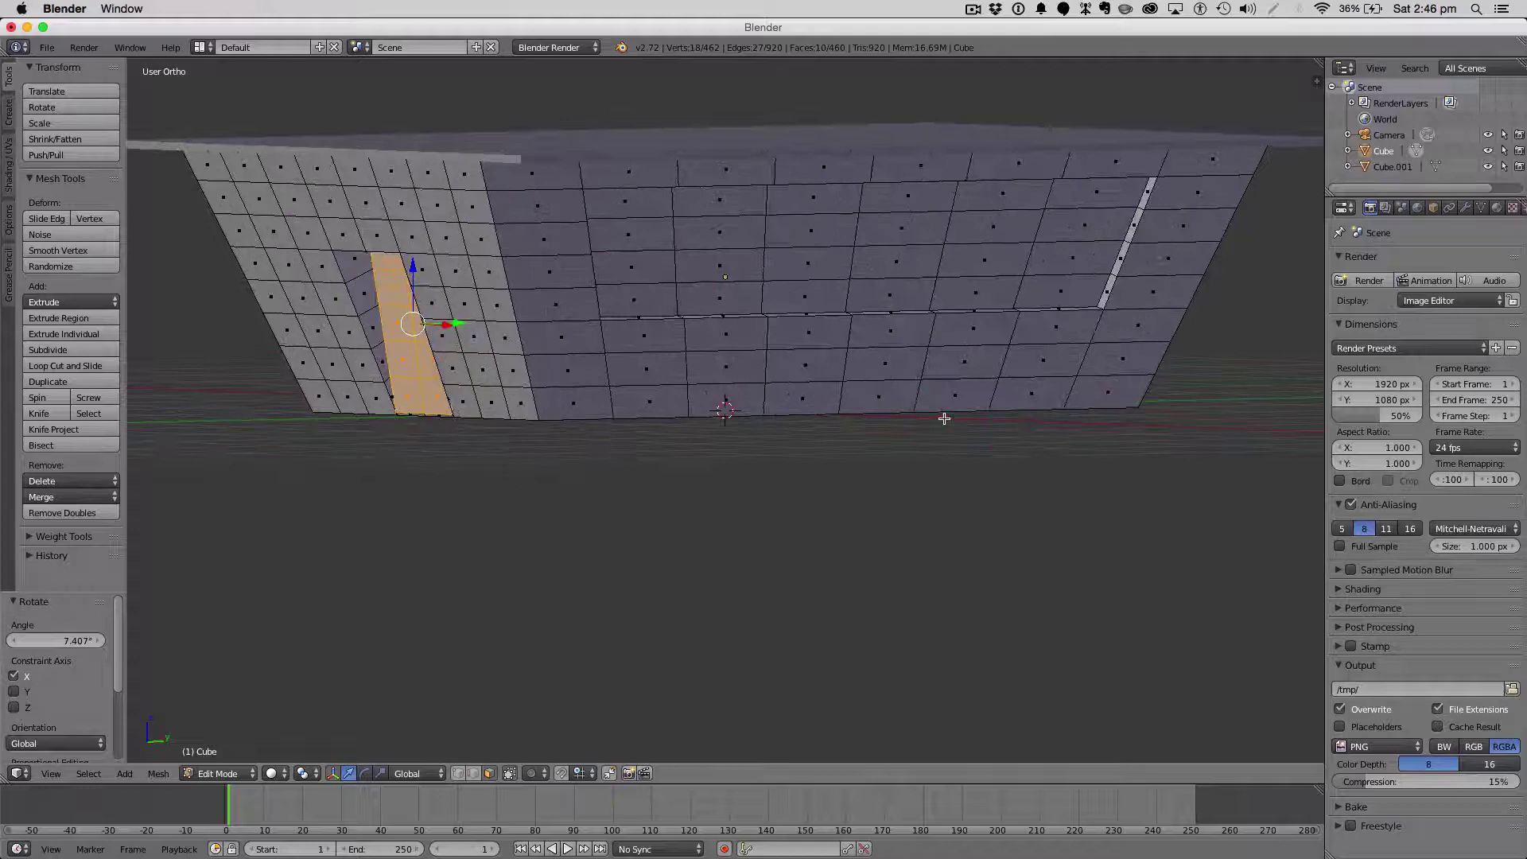
pyautogui.press('Tab')
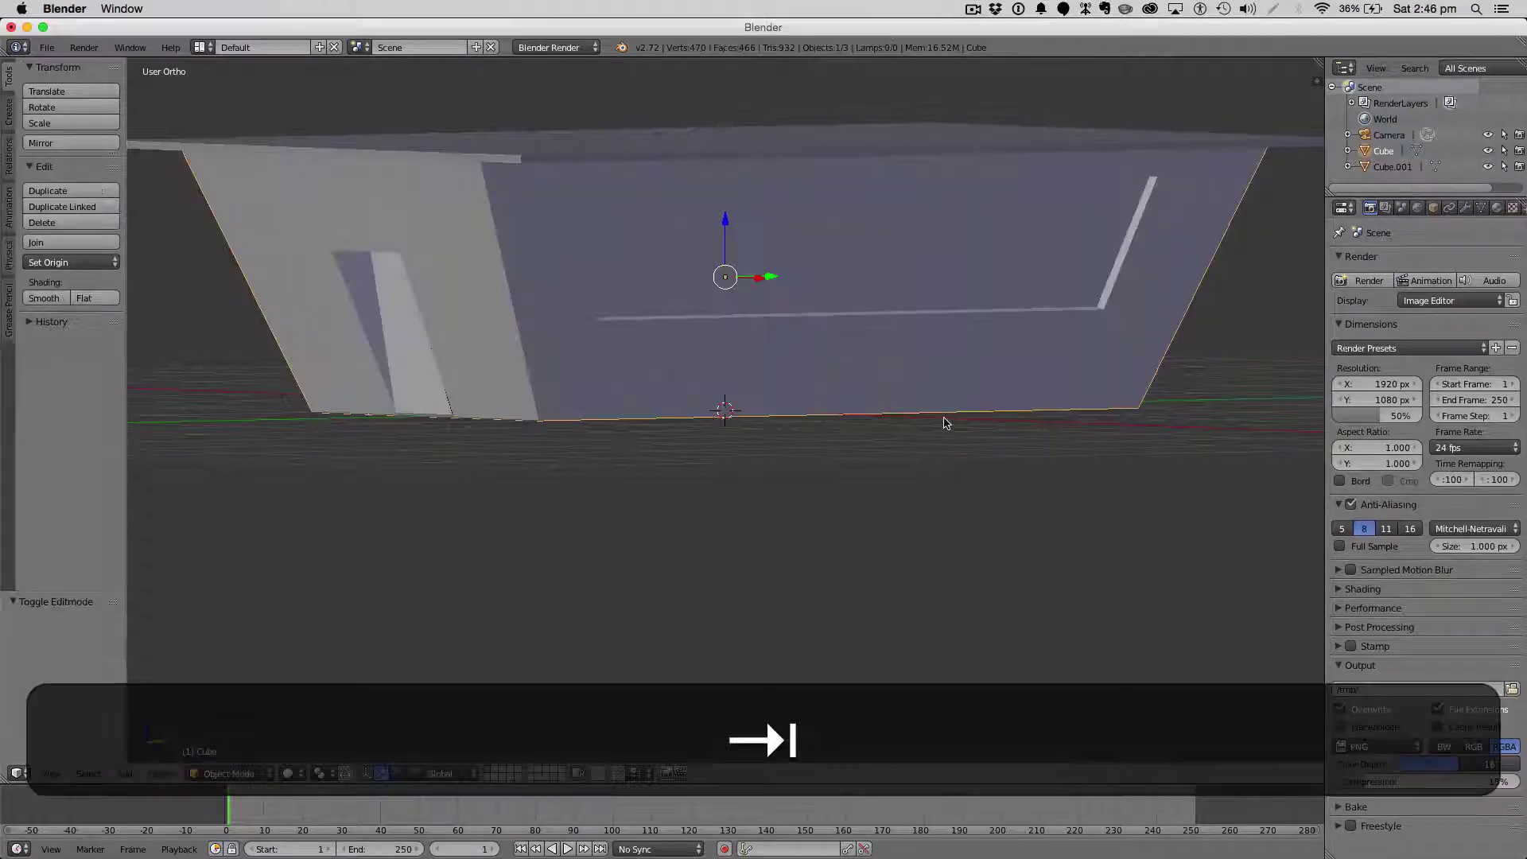
pyautogui.scroll(3, 946, 417)
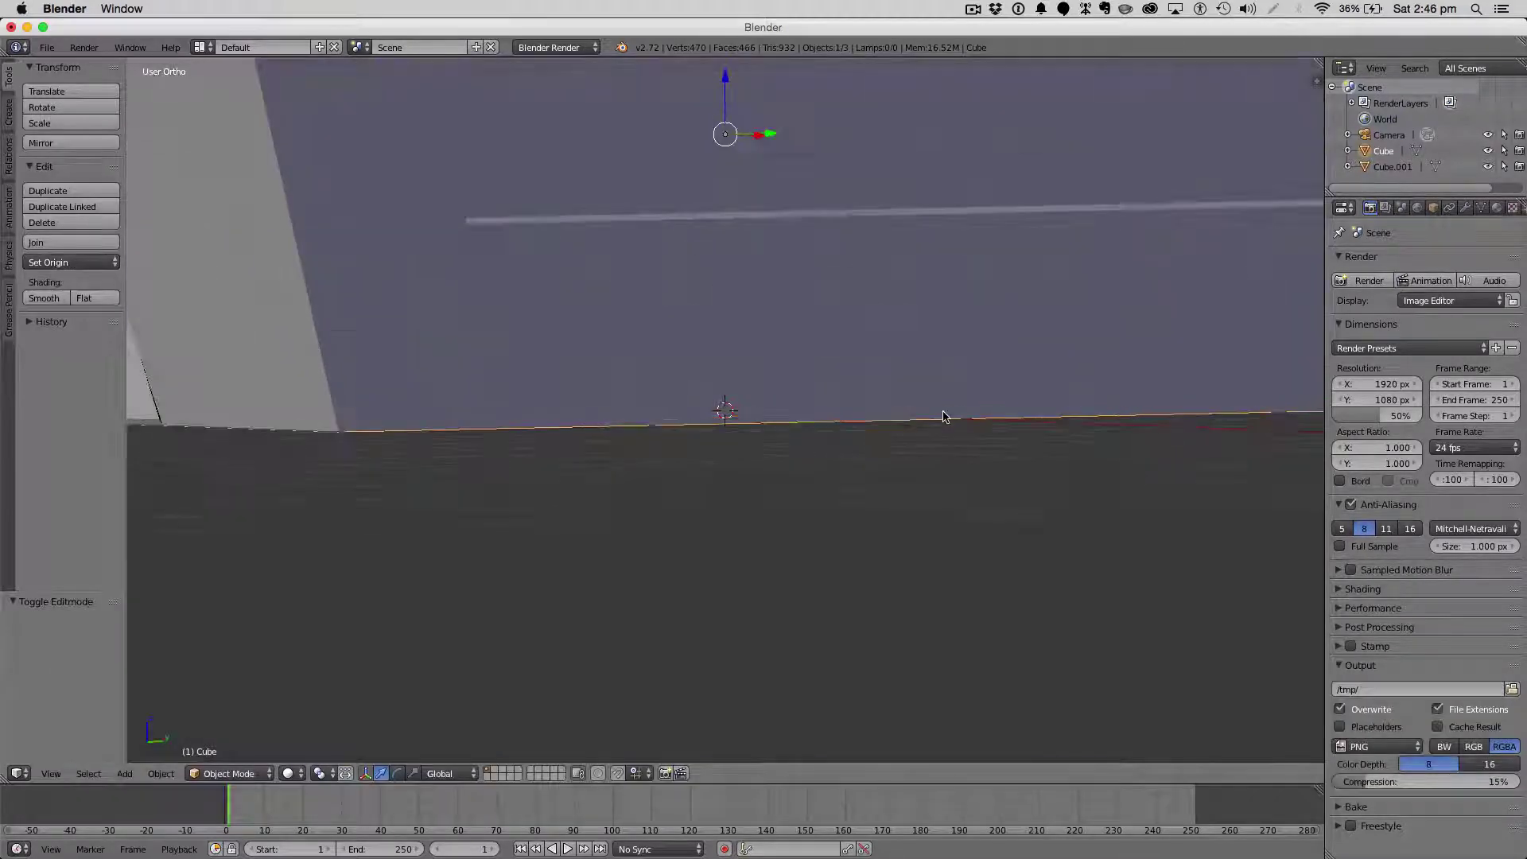
pyautogui.scroll(-2, 946, 417)
# Reopen the body's mesh for editing and clear the face selection.
pyautogui.press('Tab')
pyautogui.press('a')
pyautogui.moveTo(621, 341); pyautogui.dragTo(682, 341, button='middle')
pyautogui.press('c')
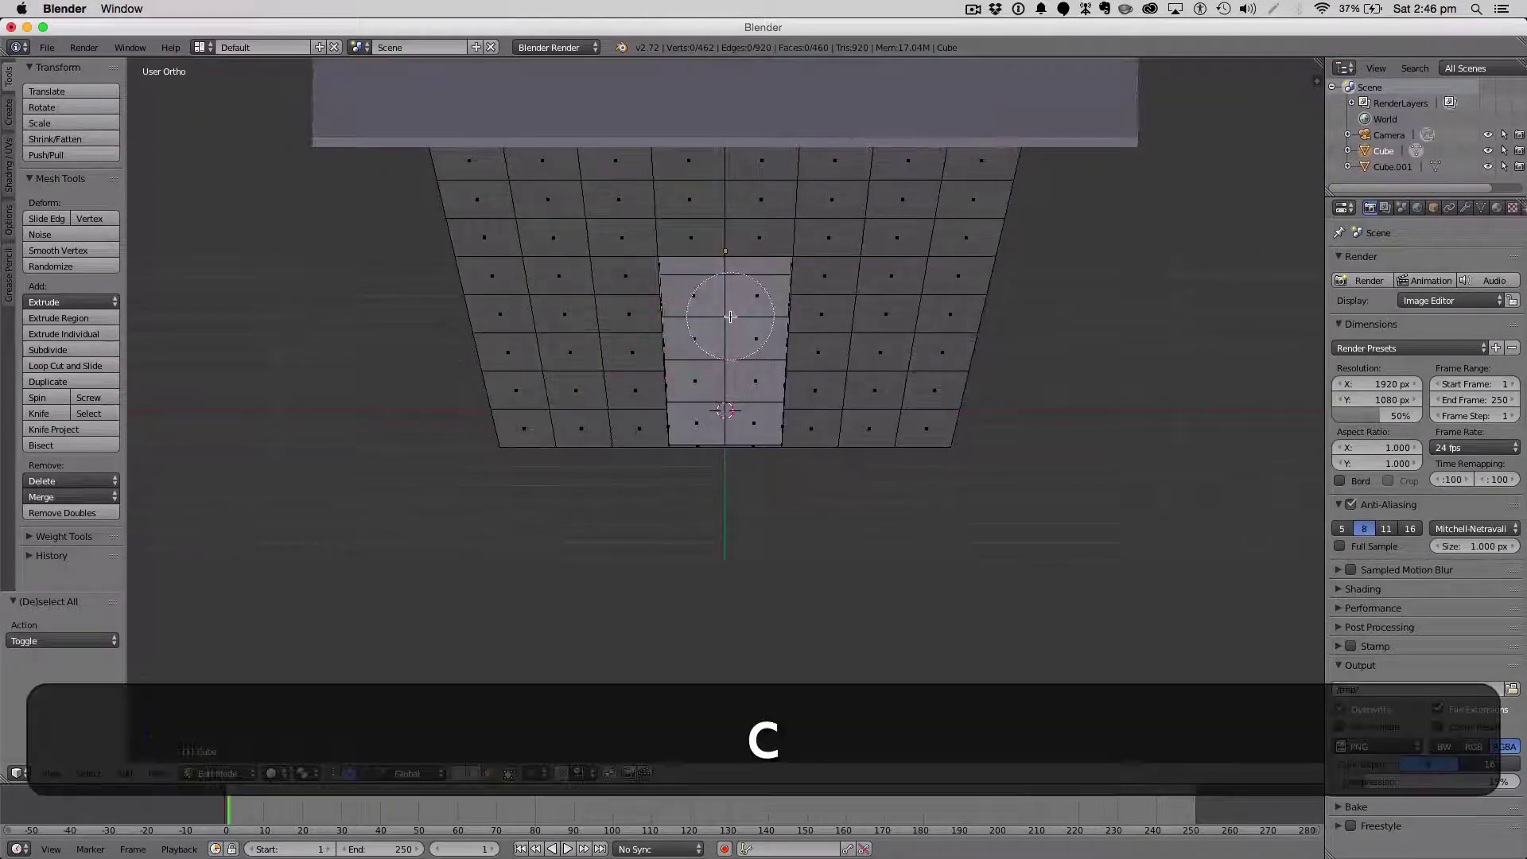
pyautogui.scroll(-2, 730, 317)
pyautogui.scroll(2, 730, 317)
pyautogui.scroll(-1, 730, 317)
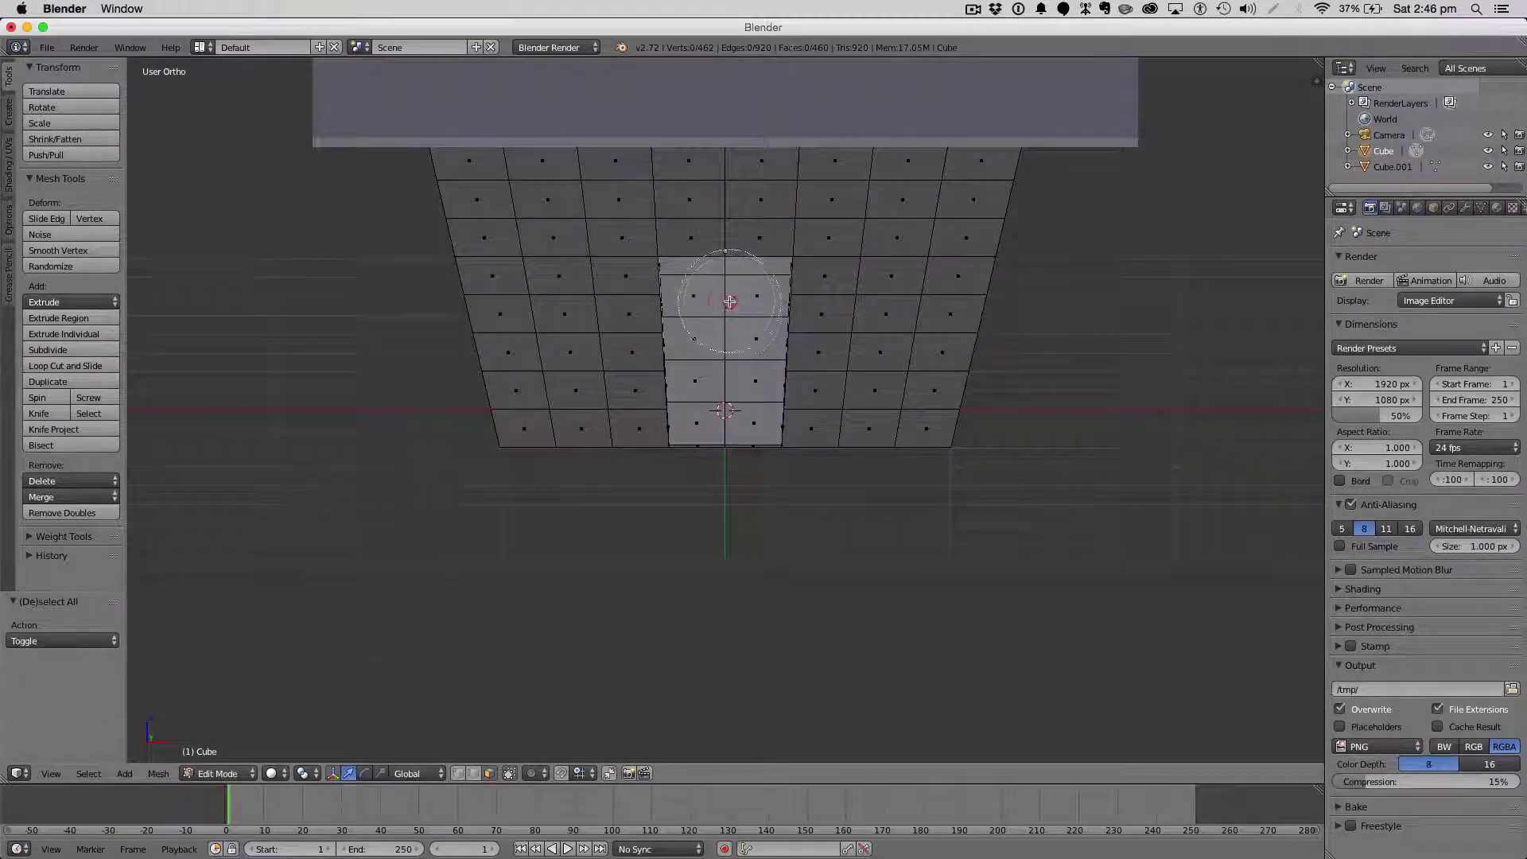
pyautogui.press('Escape')
pyautogui.scroll(1, 730, 300)
pyautogui.moveTo(729, 300); pyautogui.dragTo(730, 286, button='middle')
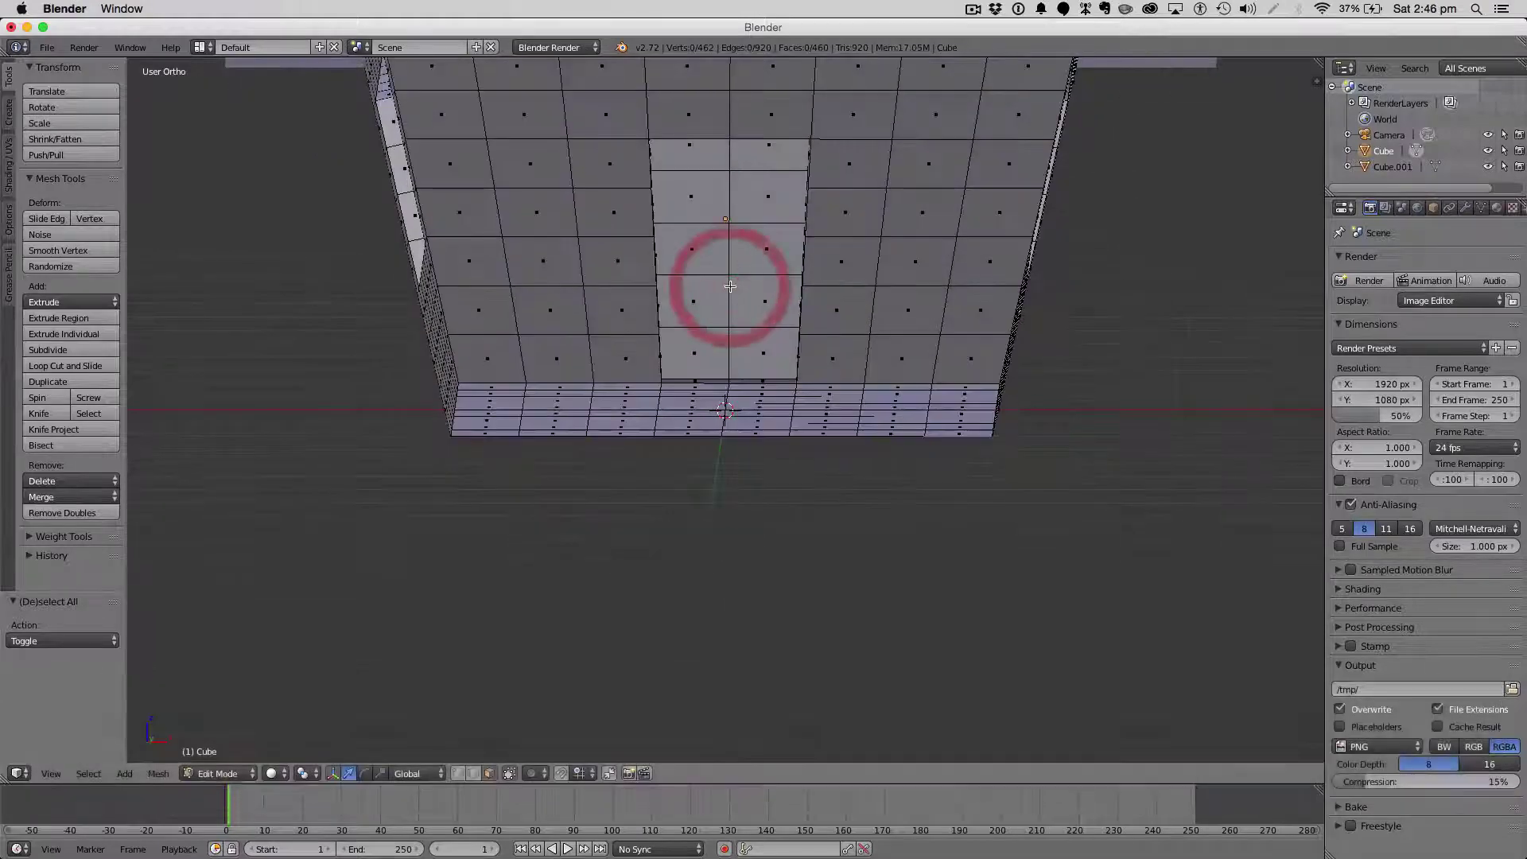
# Circle-select the ten door faces in front view and subdivide them with one cut.
pyautogui.press('KP_1')
pyautogui.moveTo(714, 253); pyautogui.dragTo(723, 326)
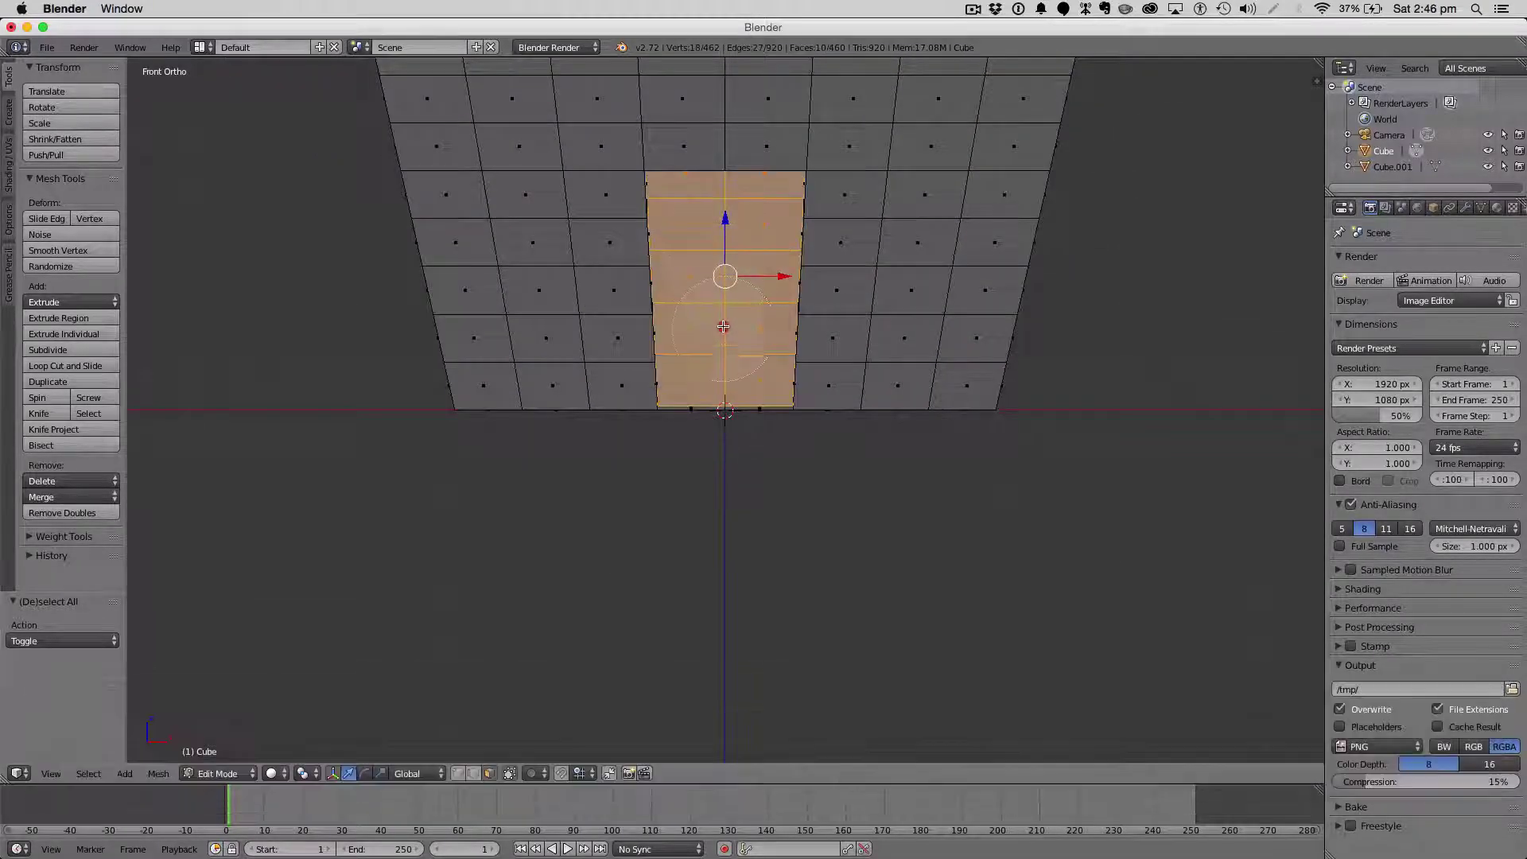
pyautogui.press('Escape')
pyautogui.press('w')
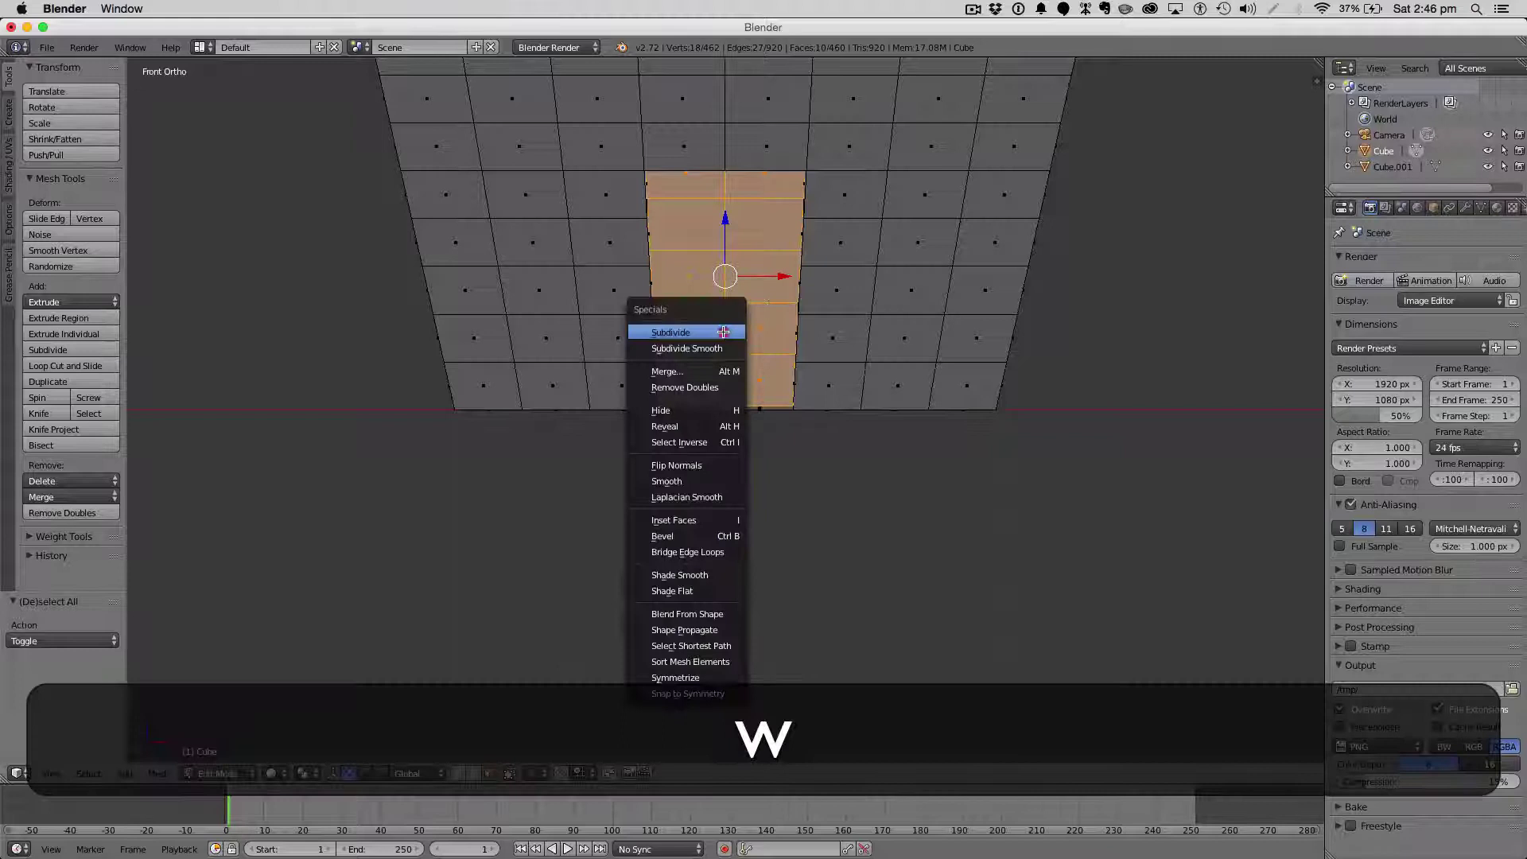
pyautogui.click(723, 333)
# Select only the two-by-two block of central faces near the door's top, extrude it inward as a door window and return to Object Mode.
pyautogui.press('c')
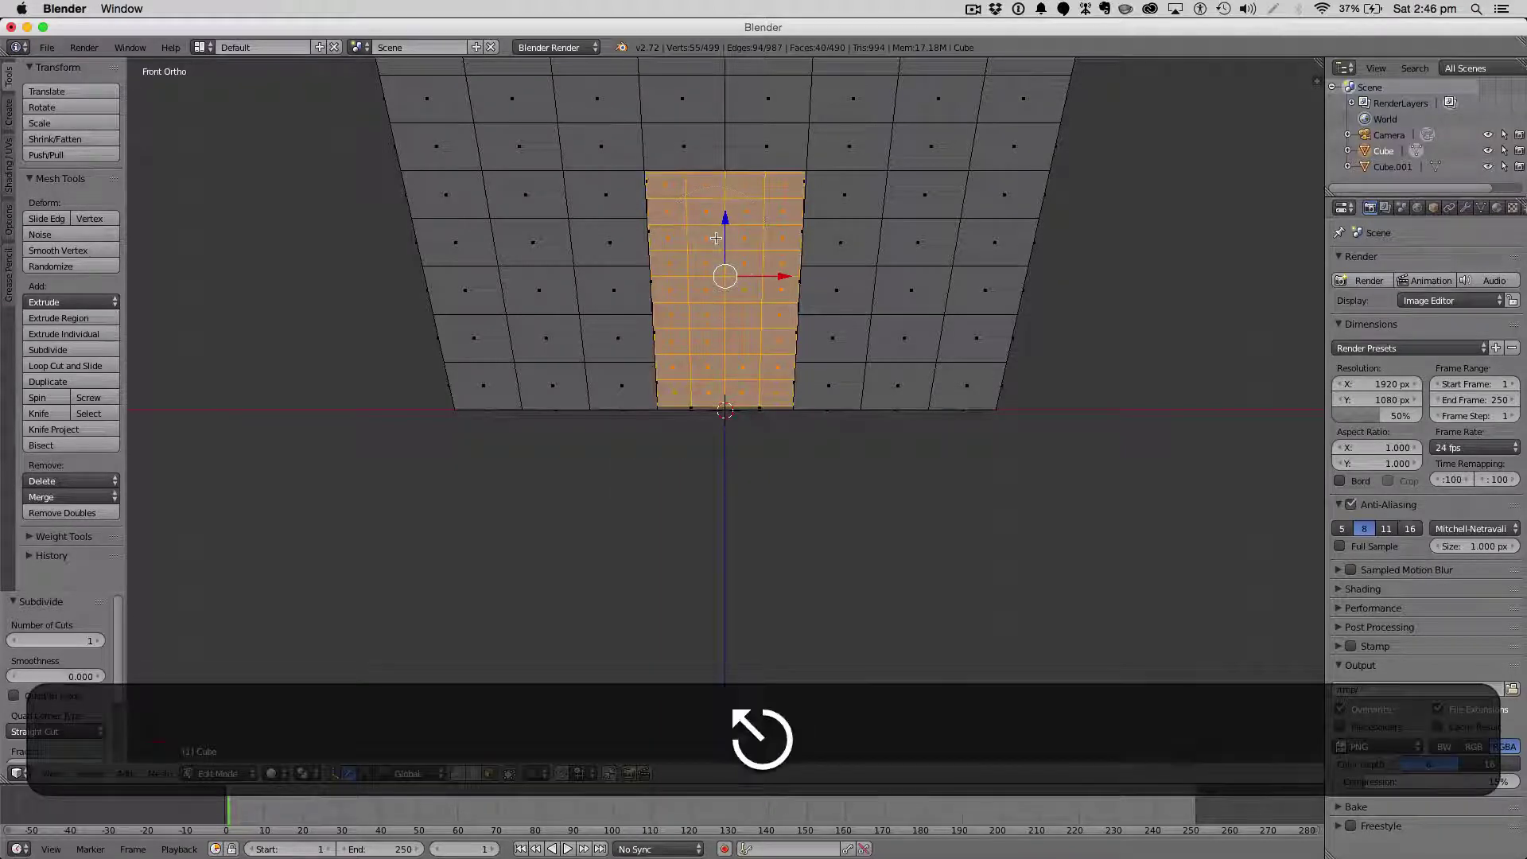
pyautogui.press('a')
pyautogui.click(727, 228)
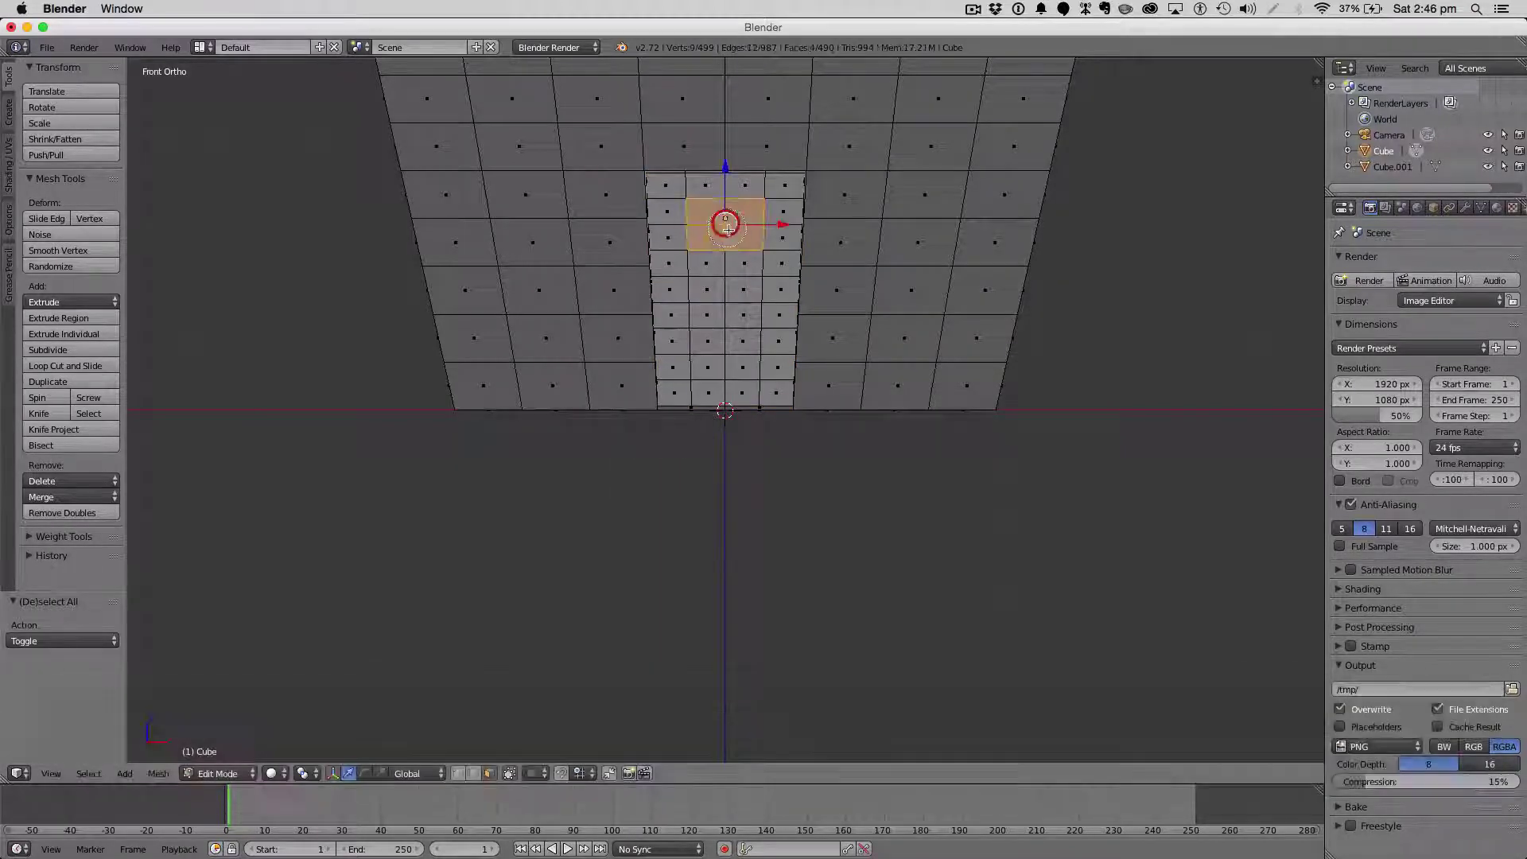
pyautogui.press('Escape')
pyautogui.moveTo(870, 300); pyautogui.dragTo(929, 331, button='middle')
pyautogui.press('e')
pyautogui.click(1086, 374)
pyautogui.press('Tab')
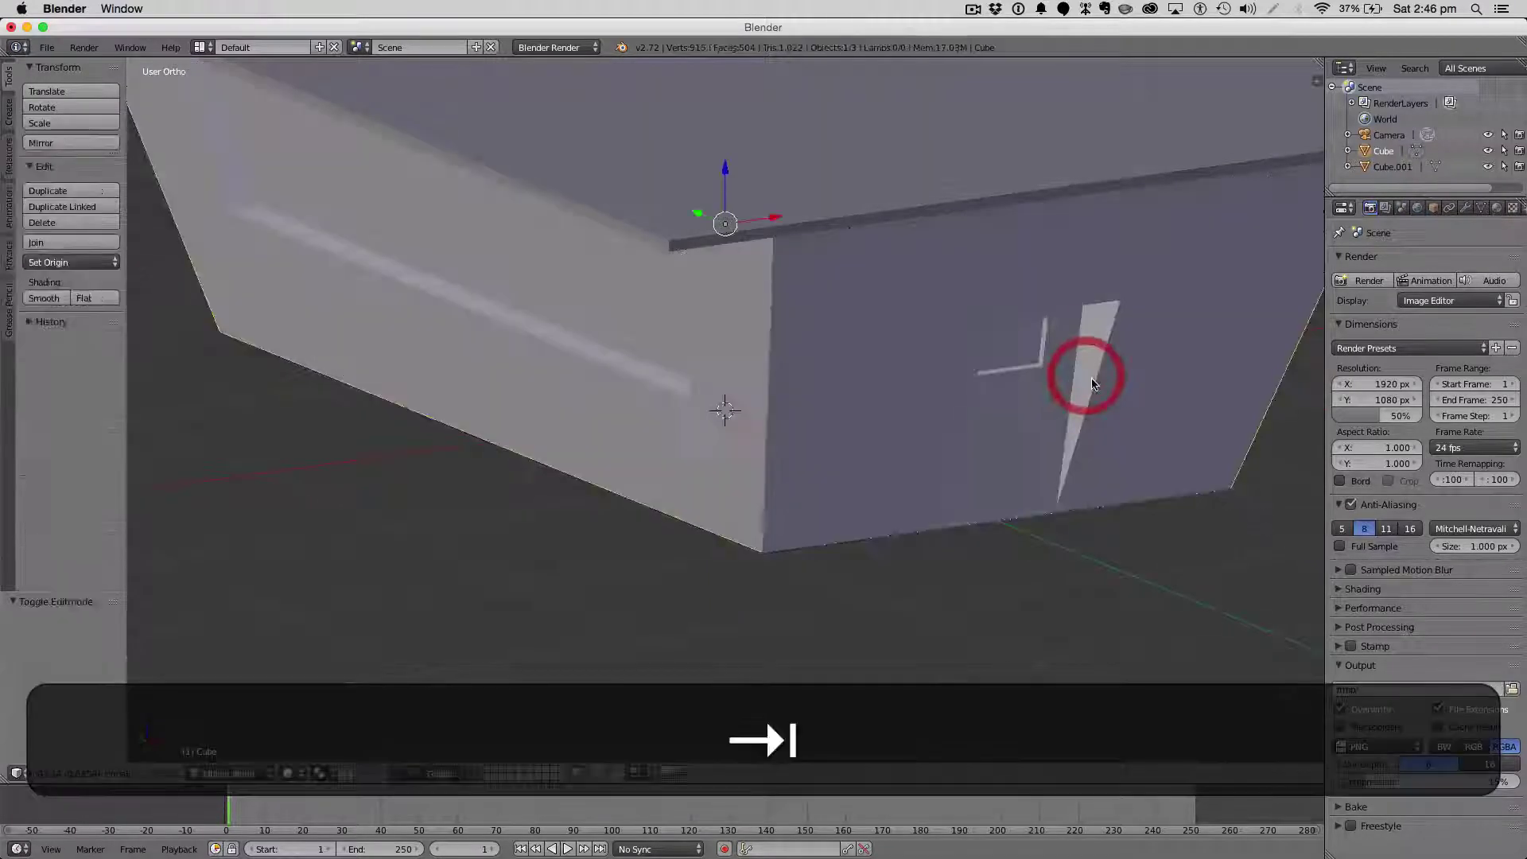
# Look over the building's door, windows and roof from several angles.
pyautogui.press('z')
pyautogui.press('z')
pyautogui.rightClick(1095, 374)
pyautogui.scroll(-5, 1095, 374)
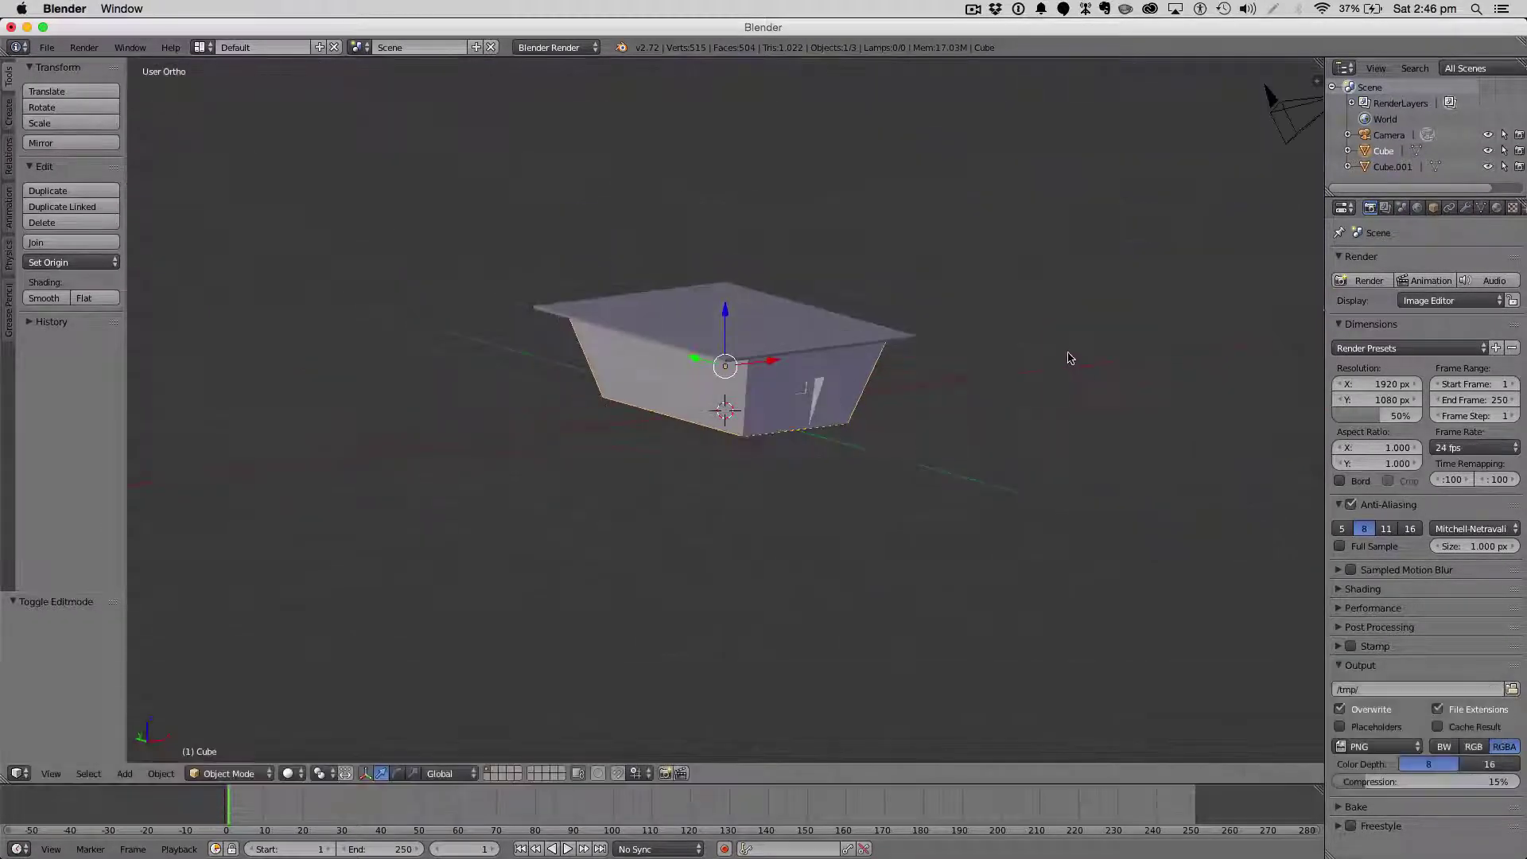
pyautogui.moveTo(1071, 355); pyautogui.dragTo(711, 363, button='middle')
pyautogui.scroll(4, 711, 363)
pyautogui.moveTo(637, 474); pyautogui.dragTo(932, 432, button='middle')
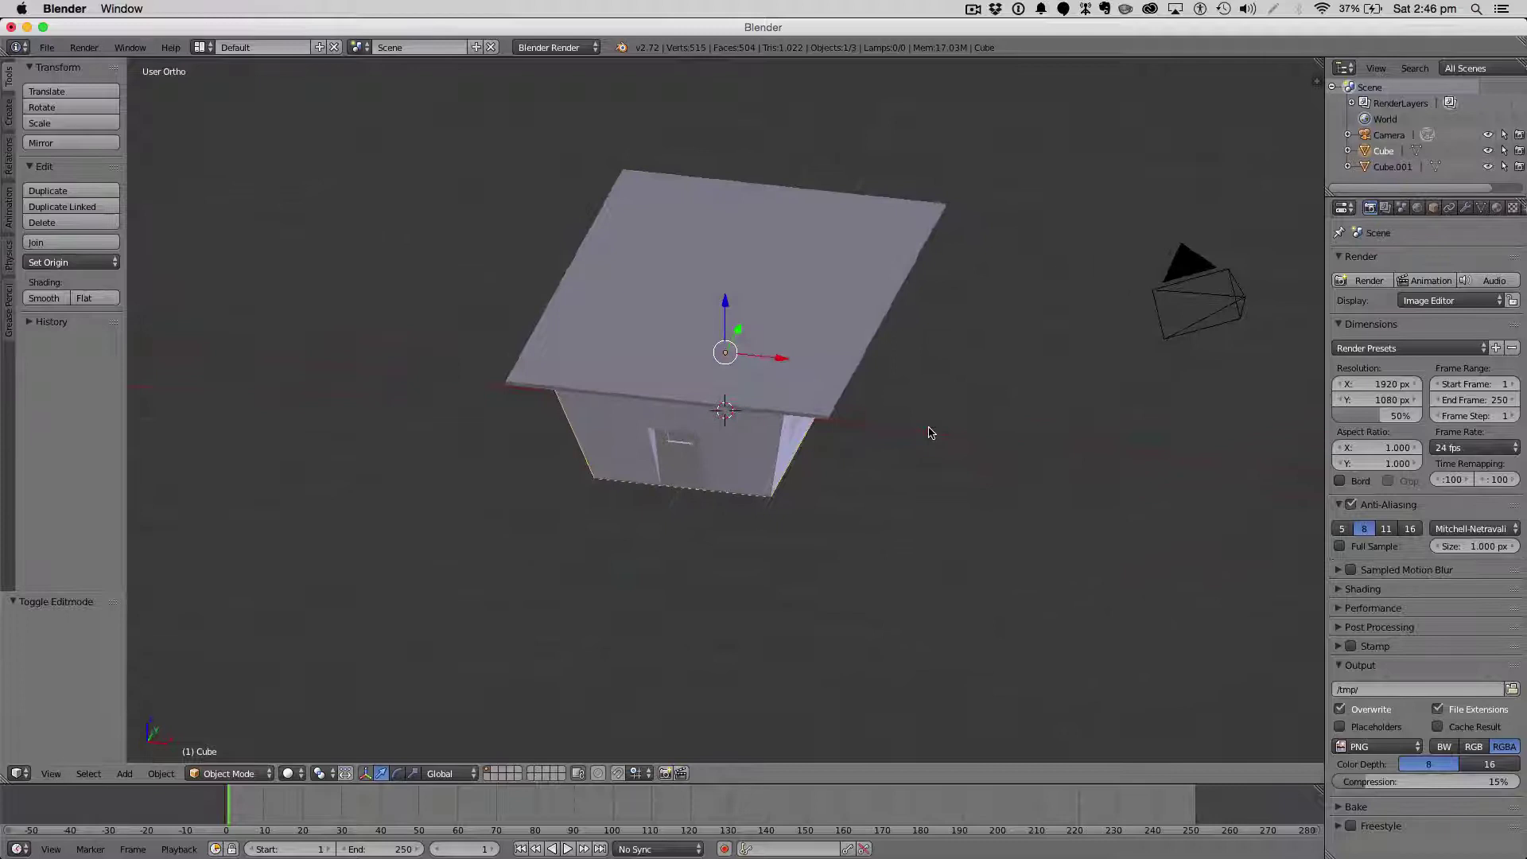
# Add an ico sphere, move it out in front of the building and scale it down to doorknob size.
pyautogui.hotkey('shift', 'a')
pyautogui.moveTo(932, 426)
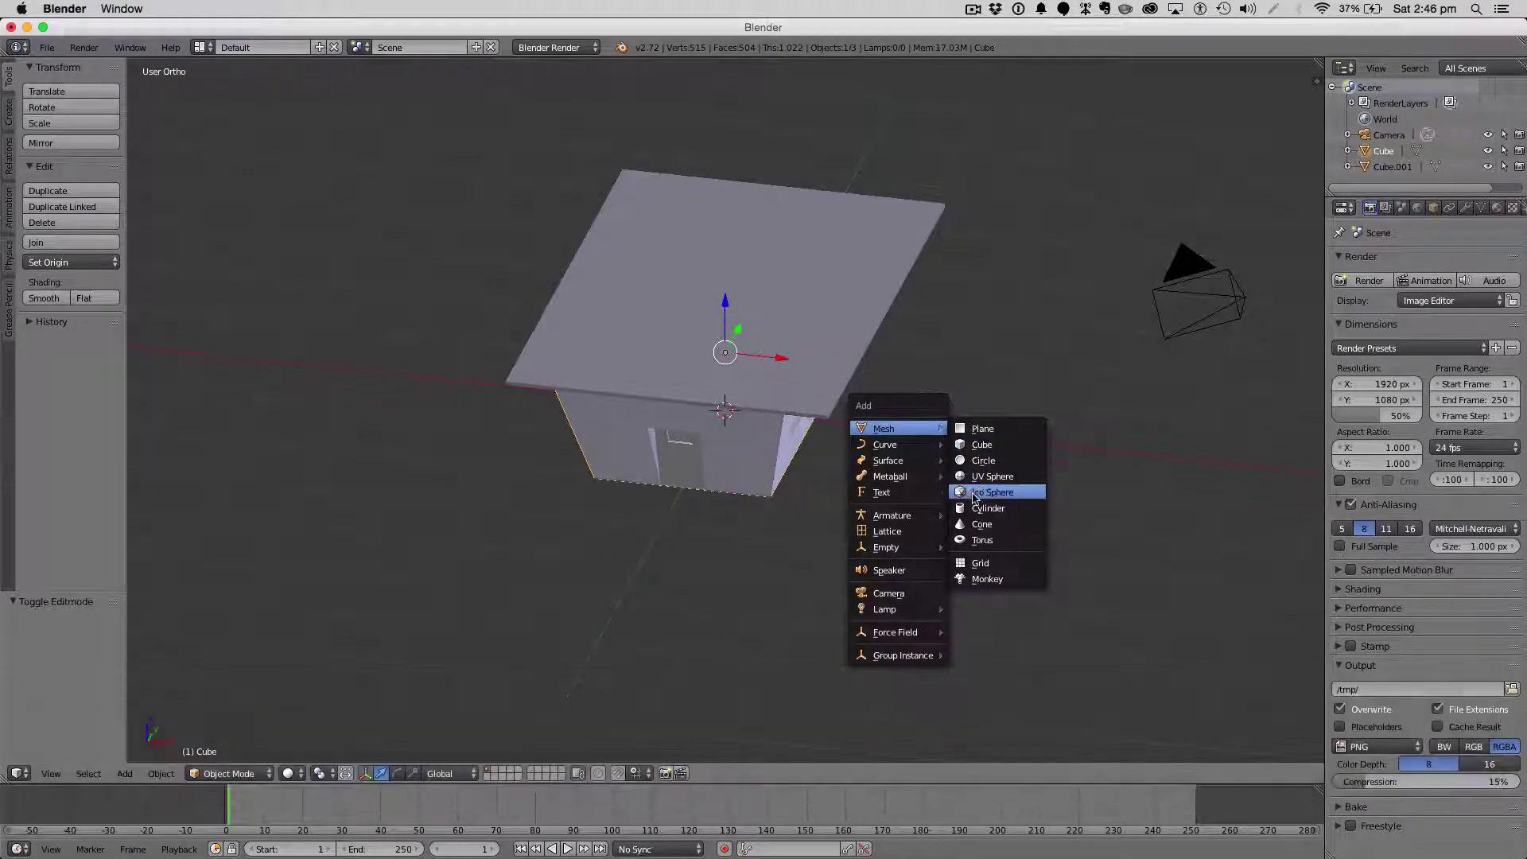
pyautogui.click(967, 491)
pyautogui.moveTo(741, 388); pyautogui.dragTo(661, 454)
pyautogui.press('s')
pyautogui.click(651, 527)
# Raise the small sphere to handle height, shift it 0.2 along X to the door's edge and set it against the door's front face.
pyautogui.press('1')
pyautogui.scroll(5, 1066, 376)
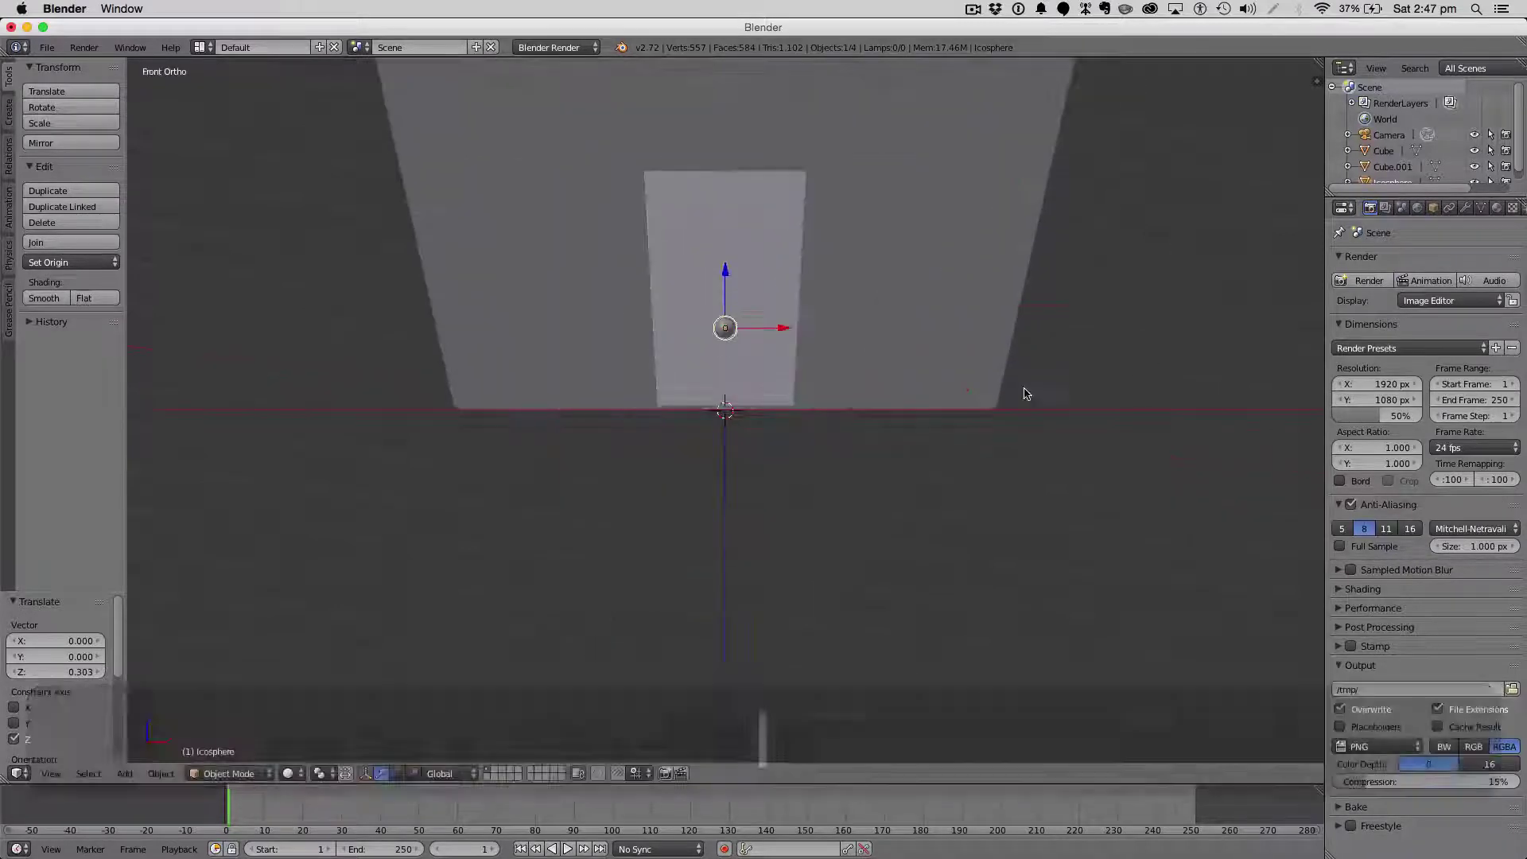
pyautogui.moveTo(734, 276); pyautogui.dragTo(708, 213)
pyautogui.moveTo(781, 276); pyautogui.dragTo(834, 281)
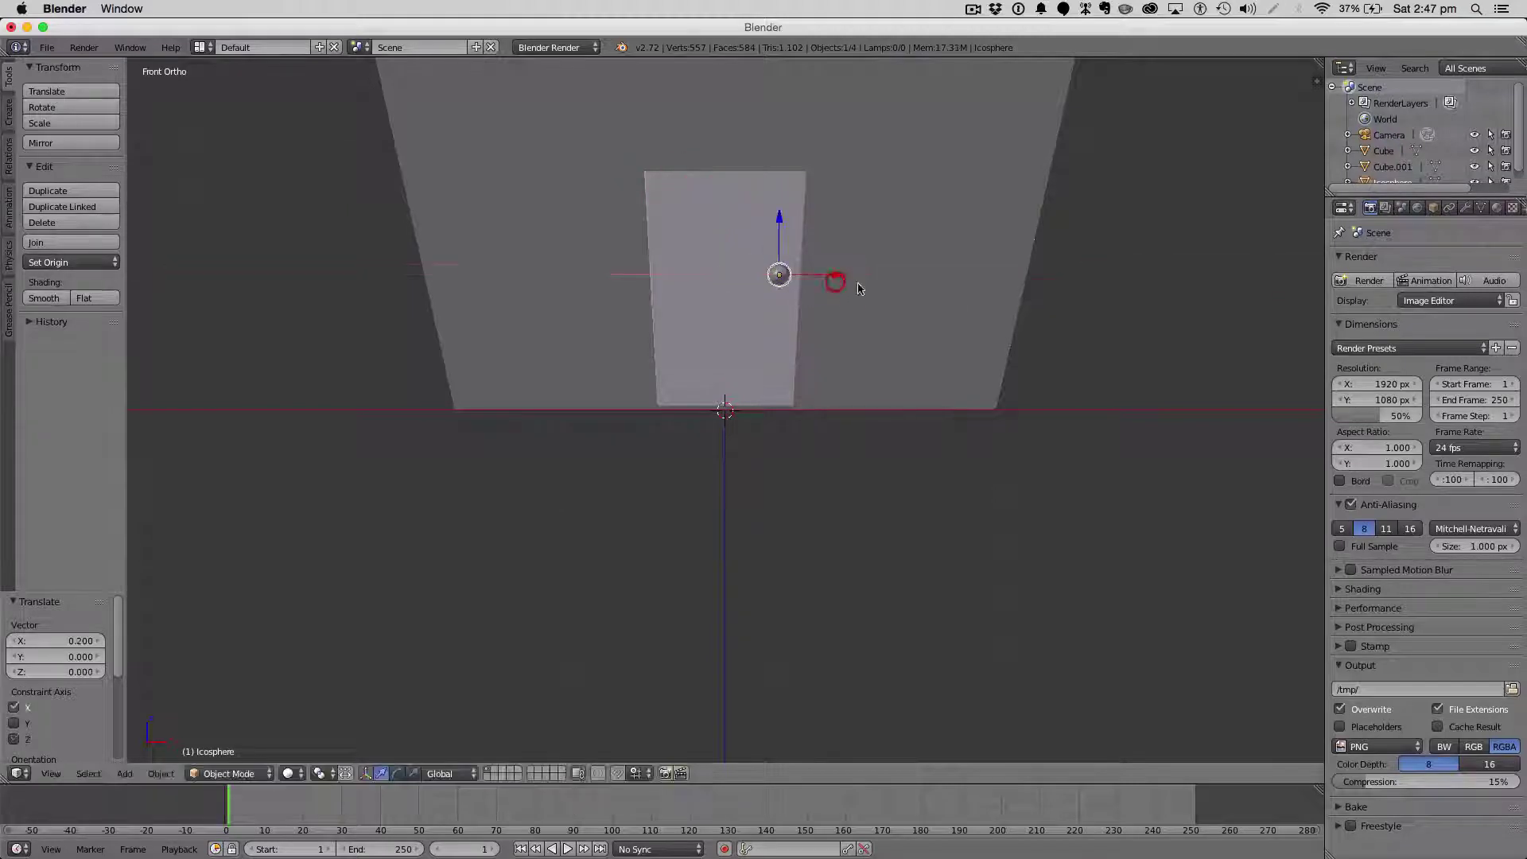
pyautogui.moveTo(944, 302); pyautogui.dragTo(831, 329, button='middle')
pyautogui.scroll(-3, 332, 312)
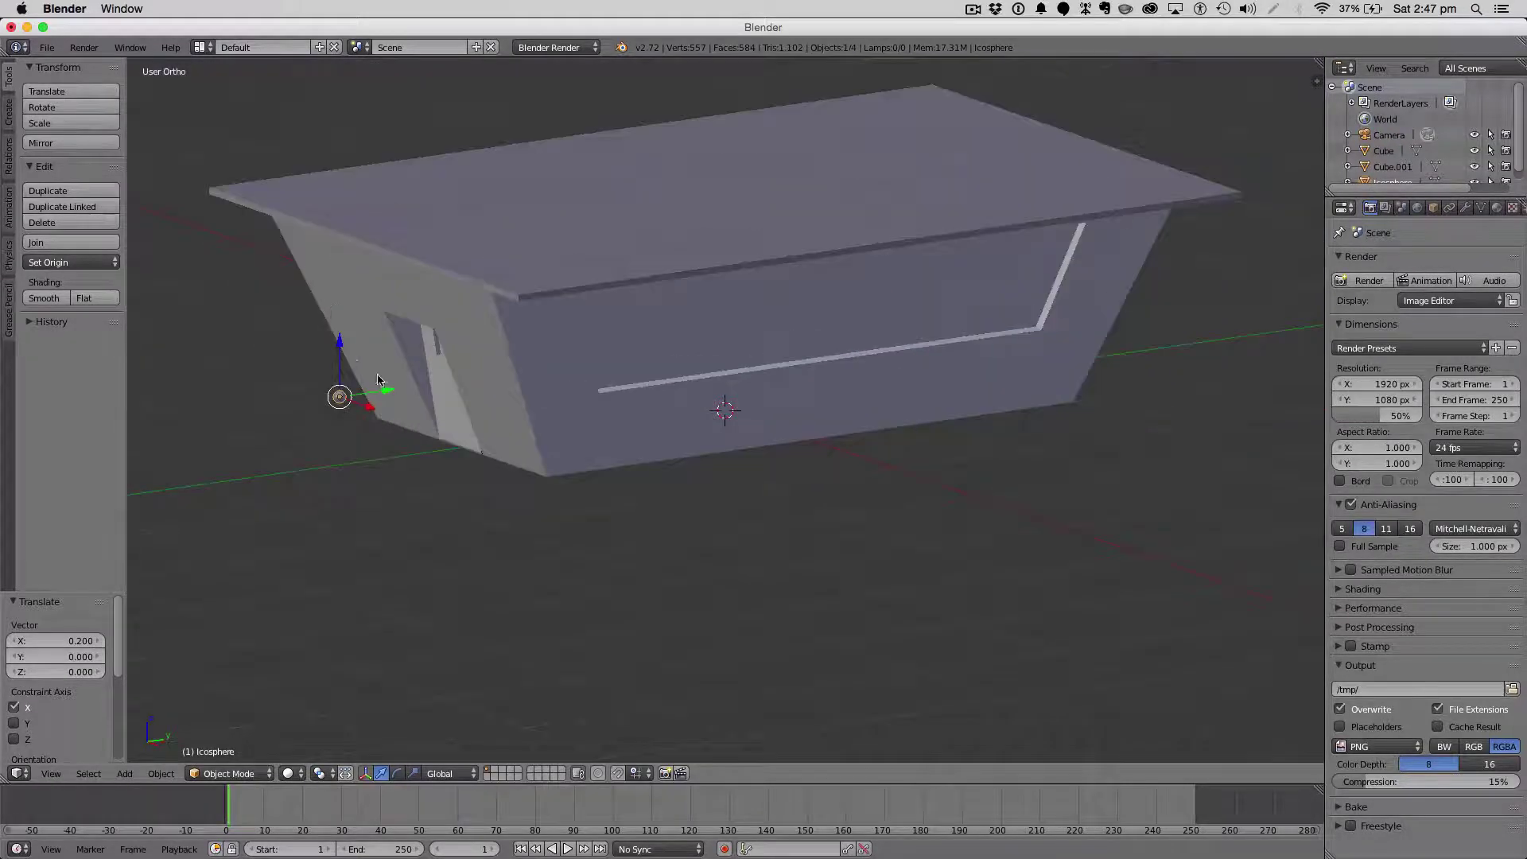
pyautogui.moveTo(379, 379); pyautogui.dragTo(521, 401)
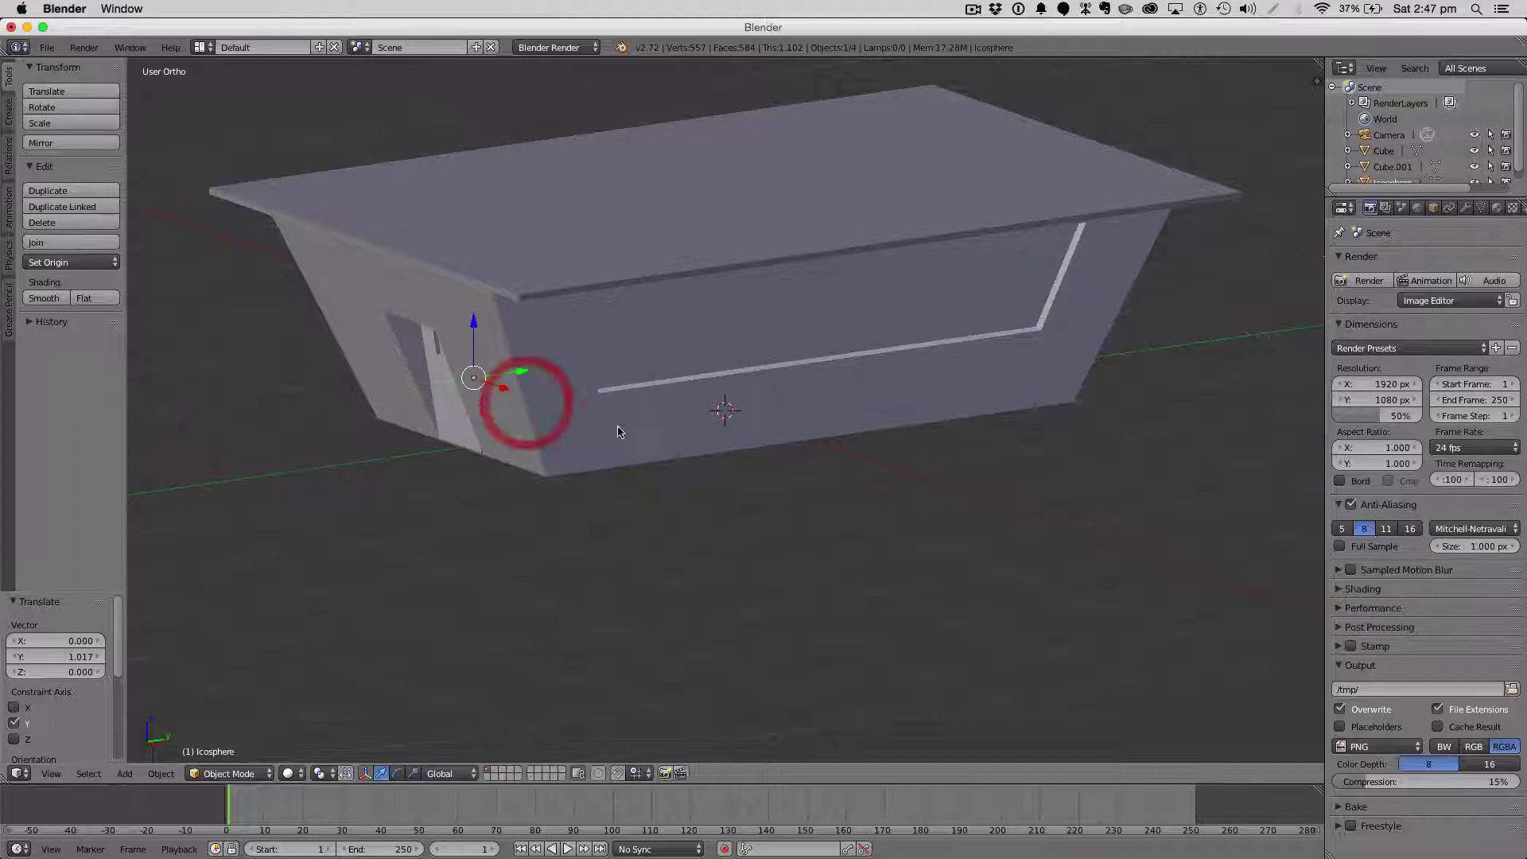
pyautogui.scroll(8, 594, 437)
pyautogui.moveTo(735, 440); pyautogui.dragTo(754, 456, button='middle')
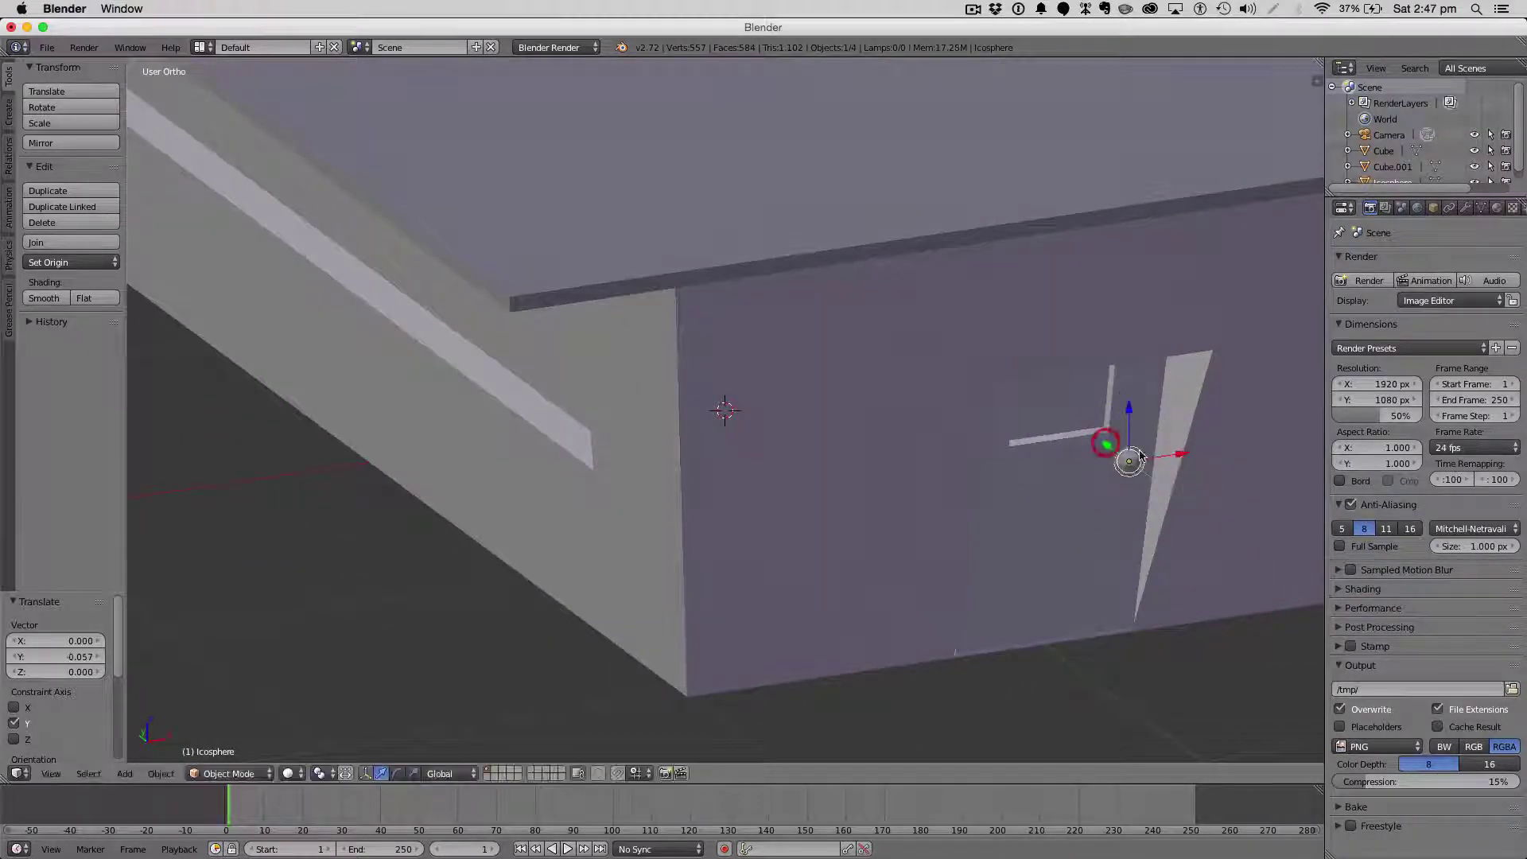
# Clear the selection, add a torus and raise it by about 2.279 along Z above the roof.
pyautogui.press('a')
pyautogui.scroll(-4, 1199, 493)
pyautogui.moveTo(1199, 493); pyautogui.dragTo(835, 361, button='middle')
pyautogui.scroll(-3, 878, 334)
pyautogui.hotkey('shift', 'a')
pyautogui.moveTo(836, 367)
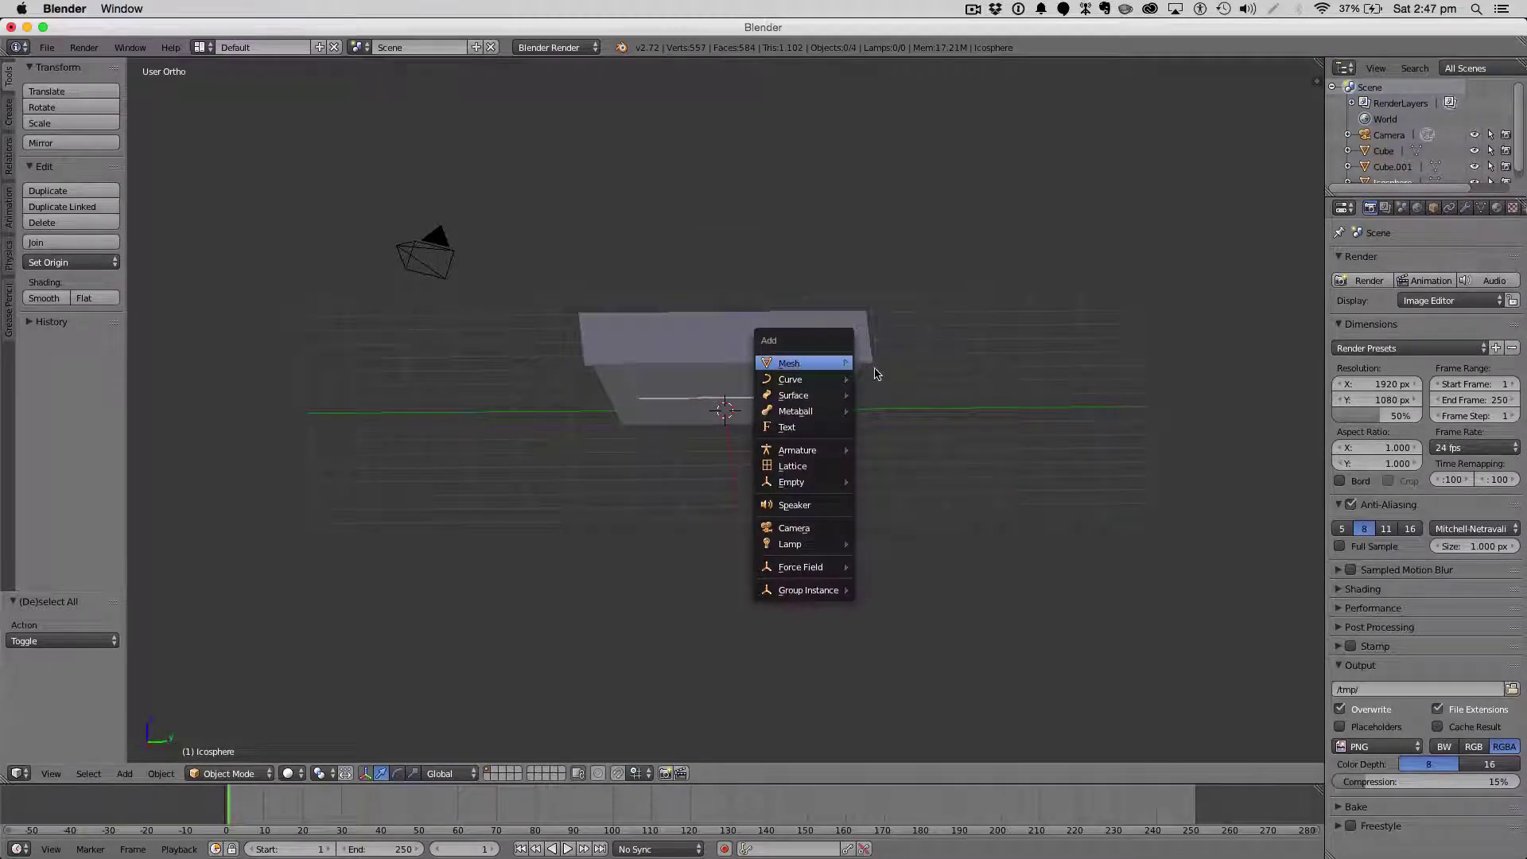
pyautogui.click(843, 368)
pyautogui.click(886, 475)
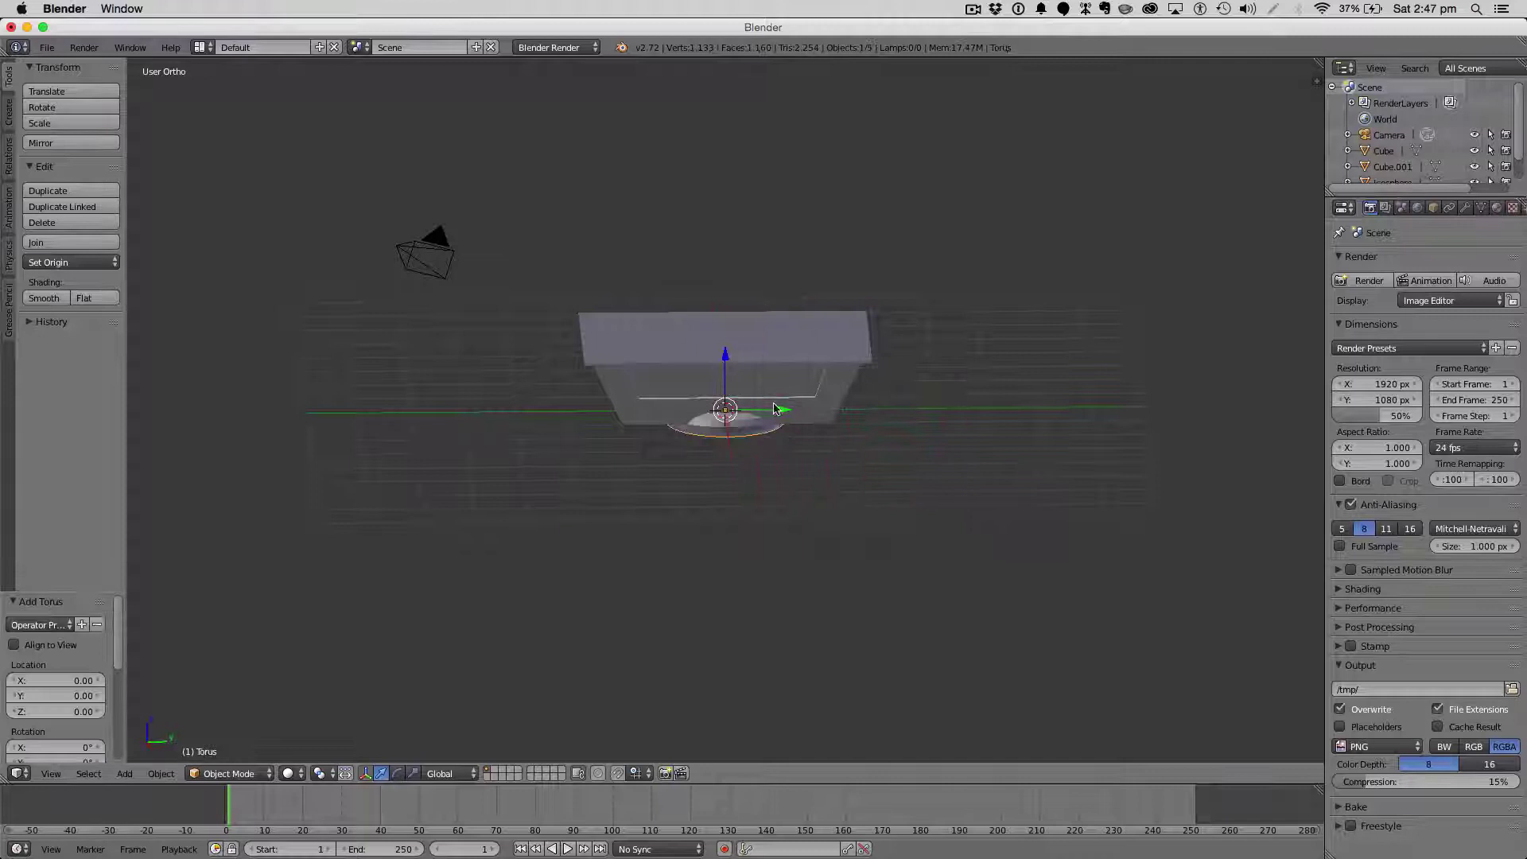
pyautogui.moveTo(730, 360); pyautogui.dragTo(727, 200)
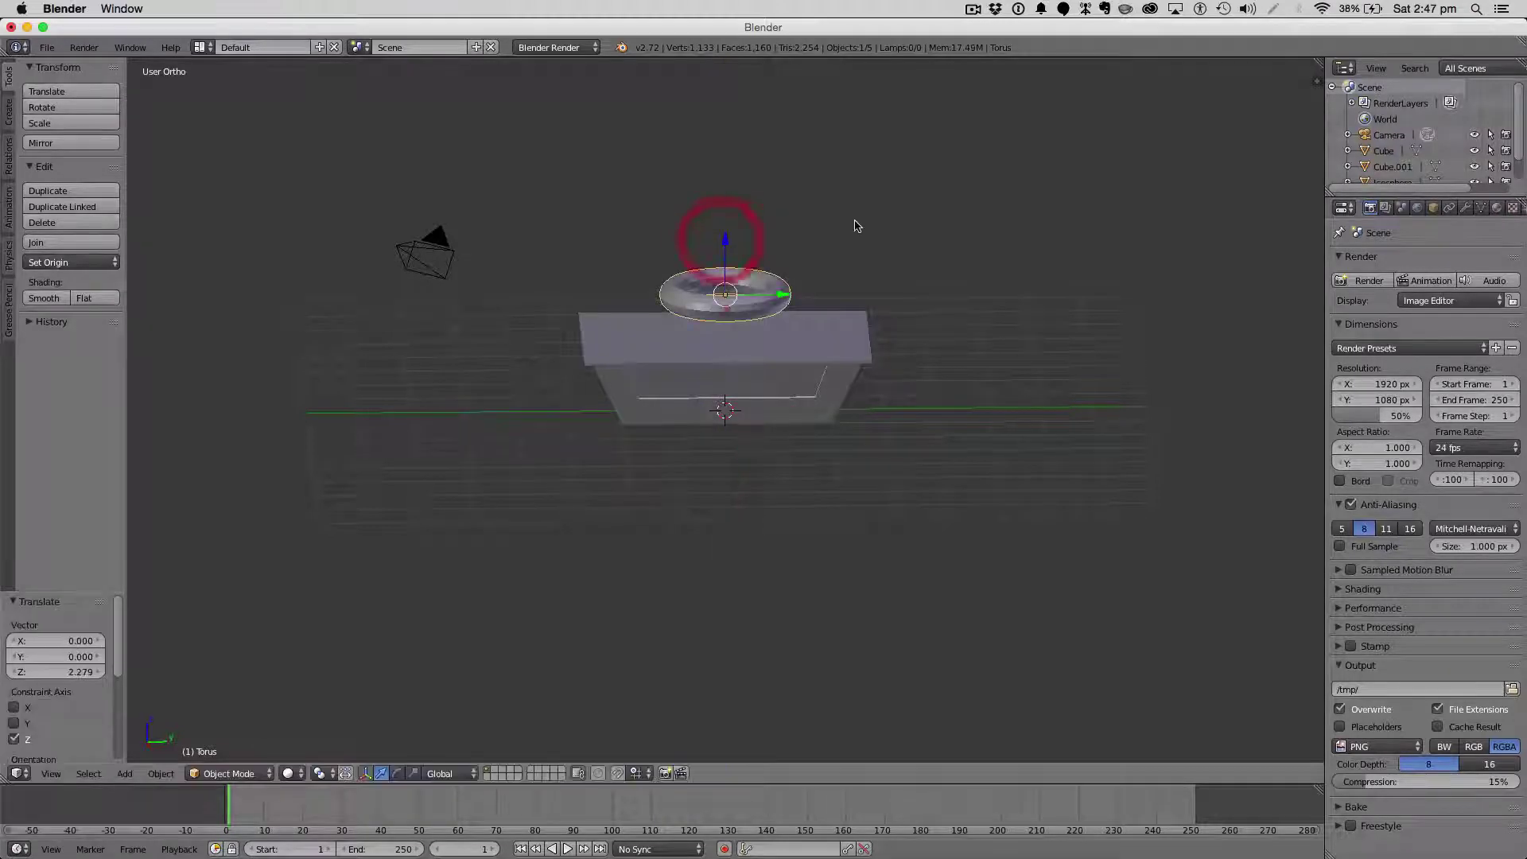
pyautogui.moveTo(852, 228); pyautogui.dragTo(852, 263, button='middle')
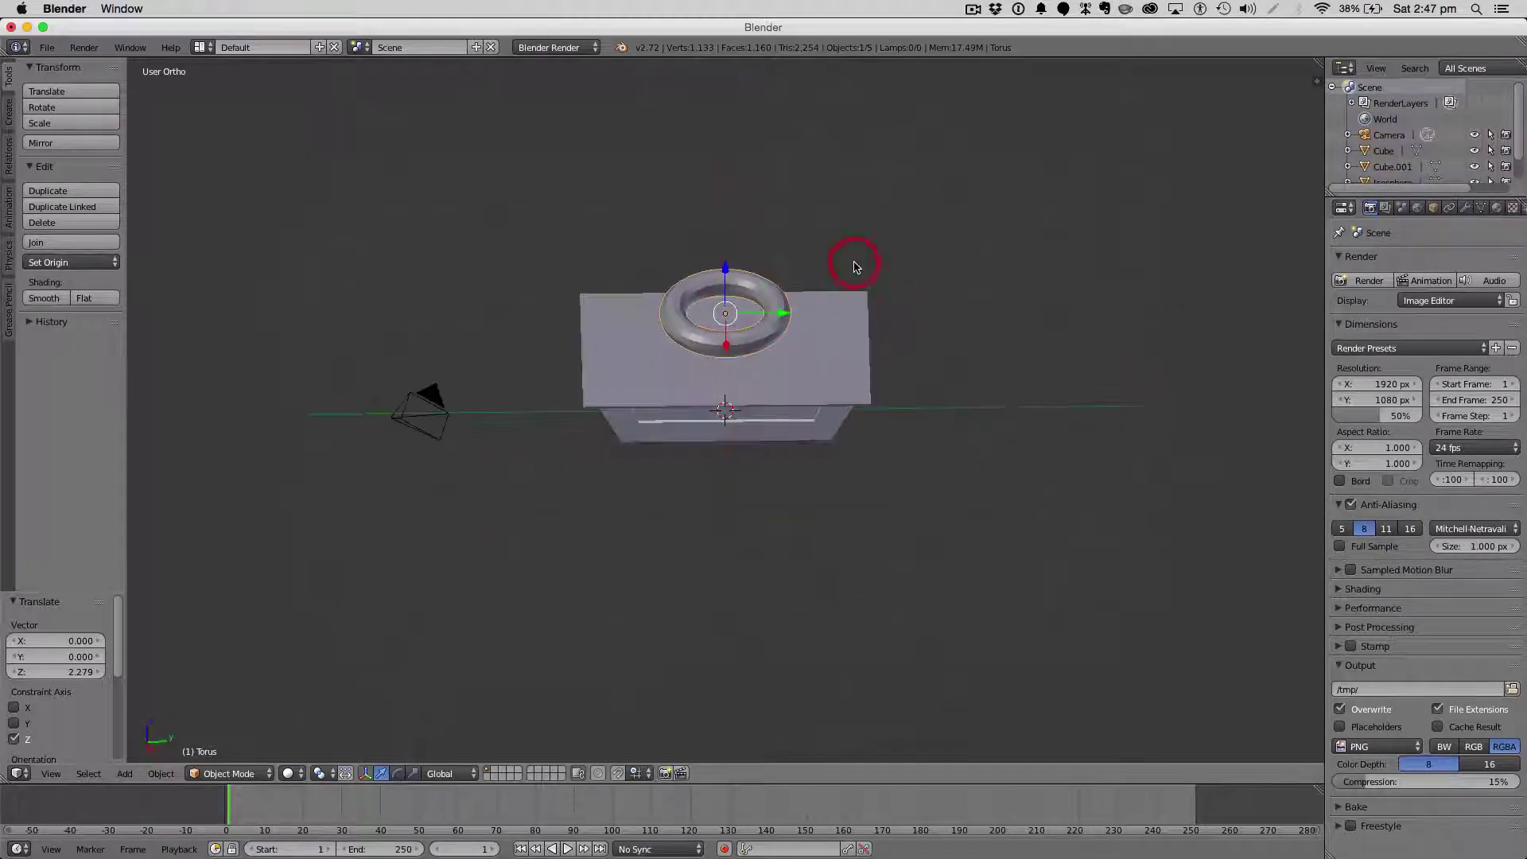
pyautogui.scroll(4, 855, 266)
pyautogui.scroll(-3, 855, 266)
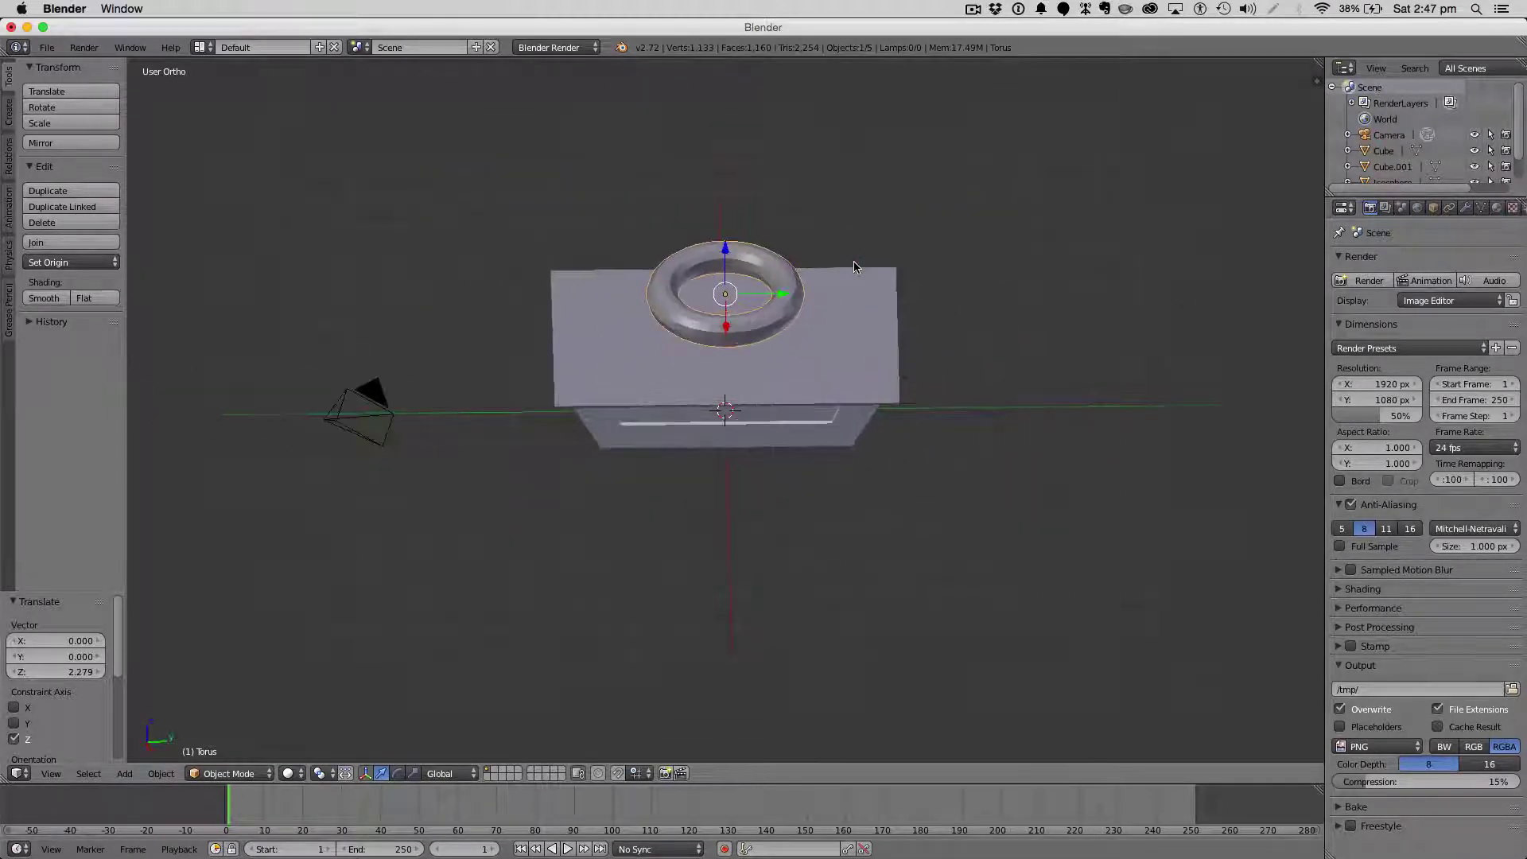
# Give the torus a Displace modifier with a new texture and a midlevel of 0.690.
pyautogui.click(1467, 208)
pyautogui.click(1434, 263)
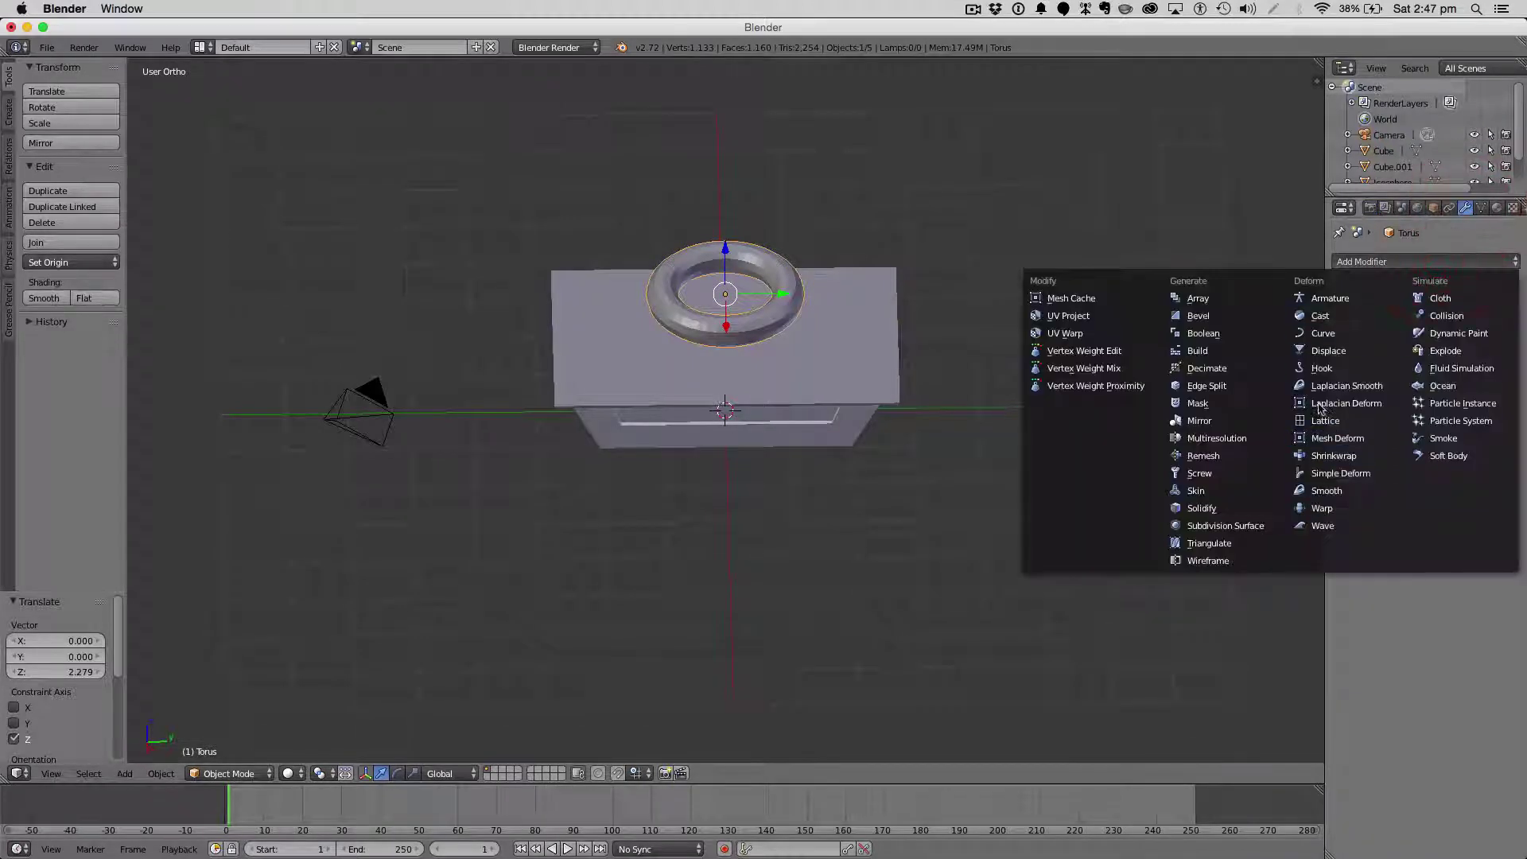
pyautogui.click(1328, 351)
pyautogui.click(1432, 352)
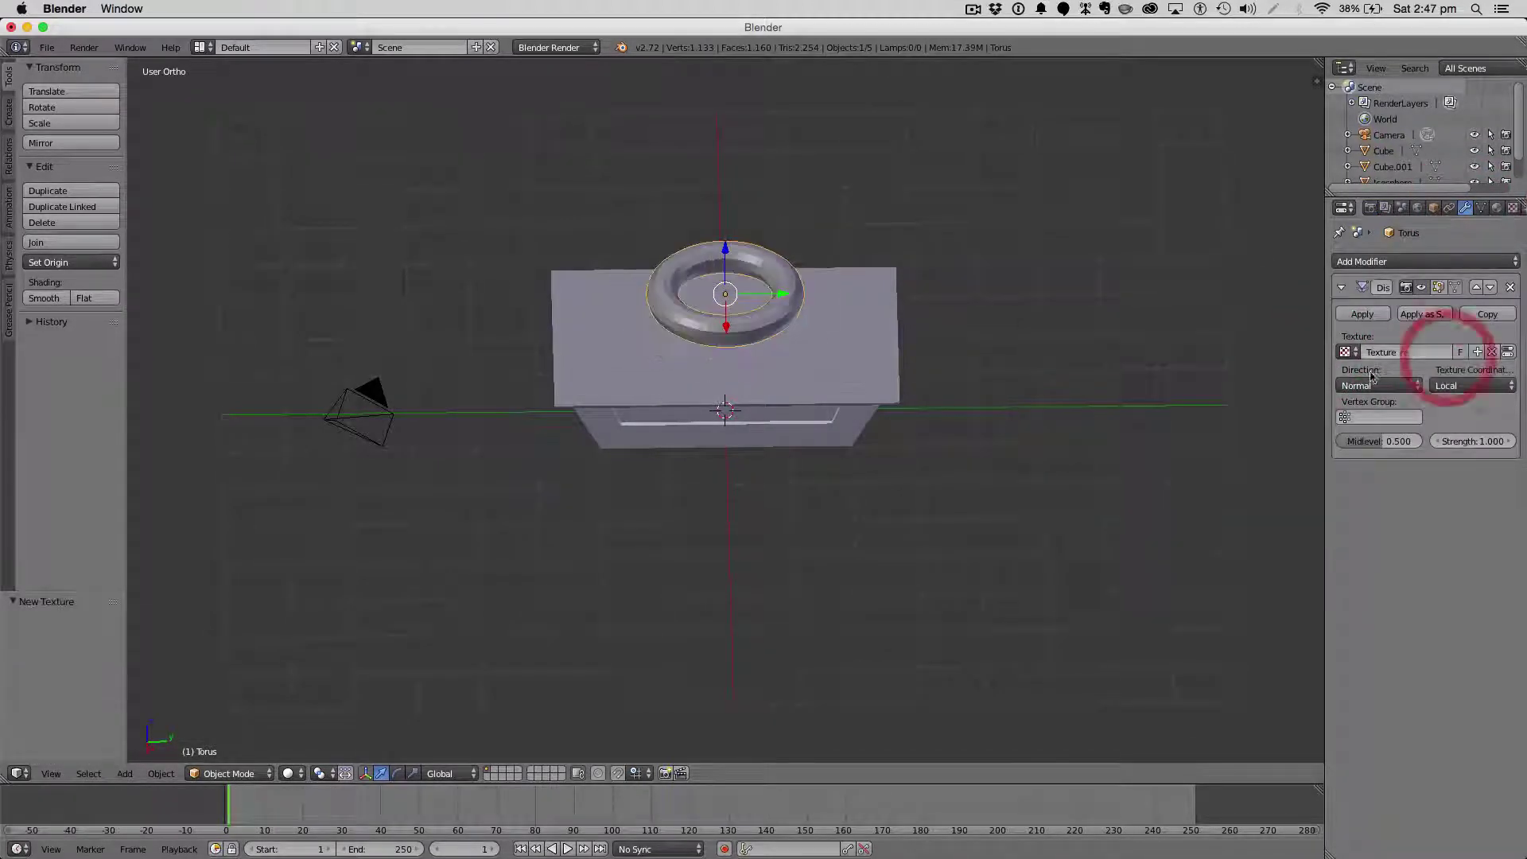
pyautogui.moveTo(1384, 435)
pyautogui.mouseDown()
pyautogui.moveTo(1440, 435)
pyautogui.moveTo(1414, 435)
pyautogui.mouseUp()
# Scale the displaced torus down uniformly to about 0.59.
pyautogui.moveTo(992, 434); pyautogui.dragTo(1047, 504, button='middle')
pyautogui.press('s')
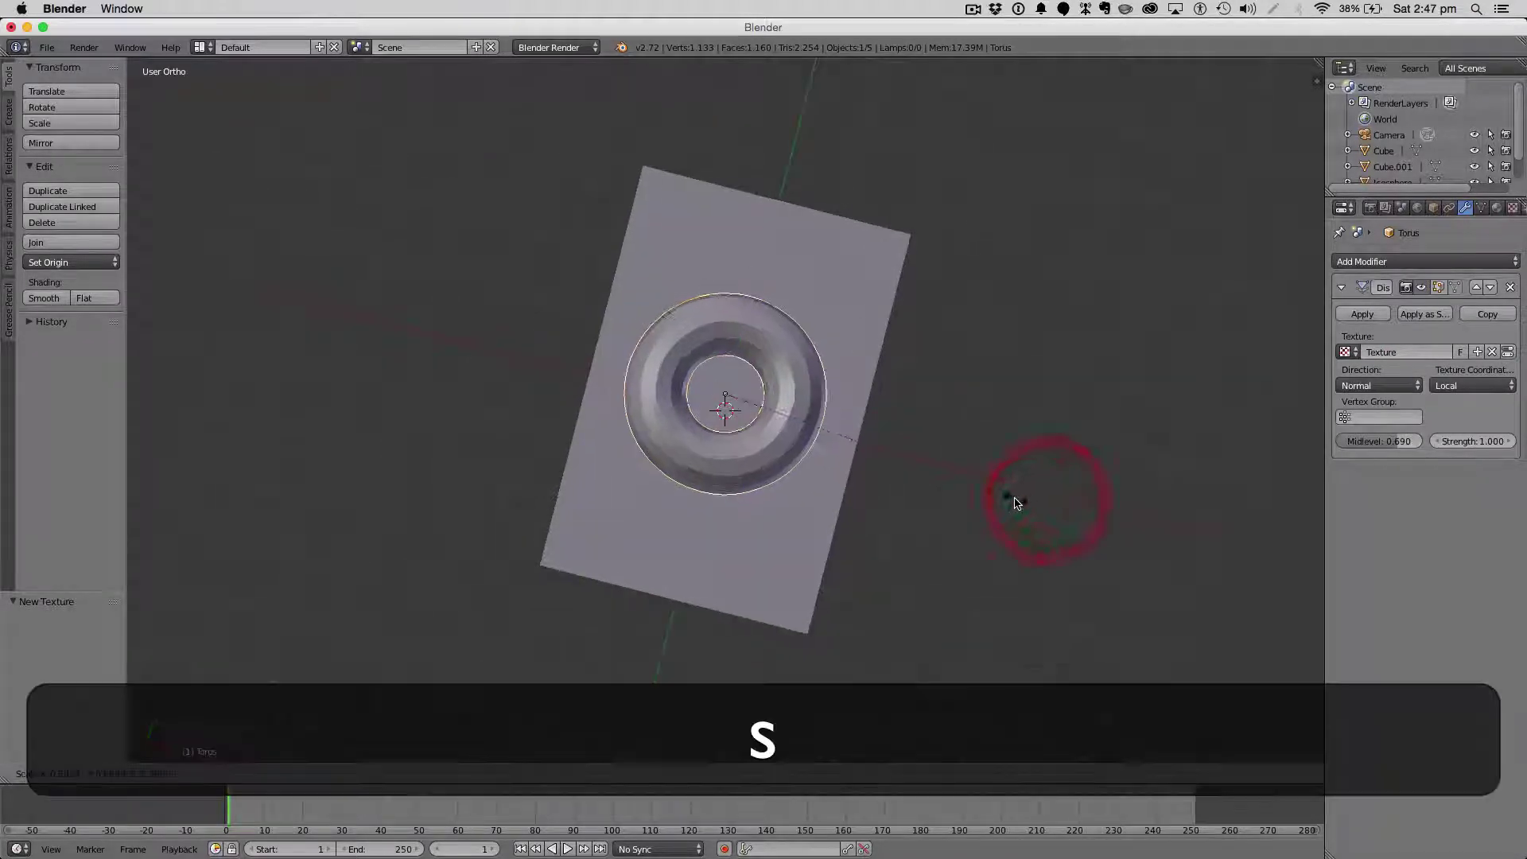
pyautogui.click(905, 486)
pyautogui.moveTo(928, 474); pyautogui.dragTo(978, 410, button='middle')
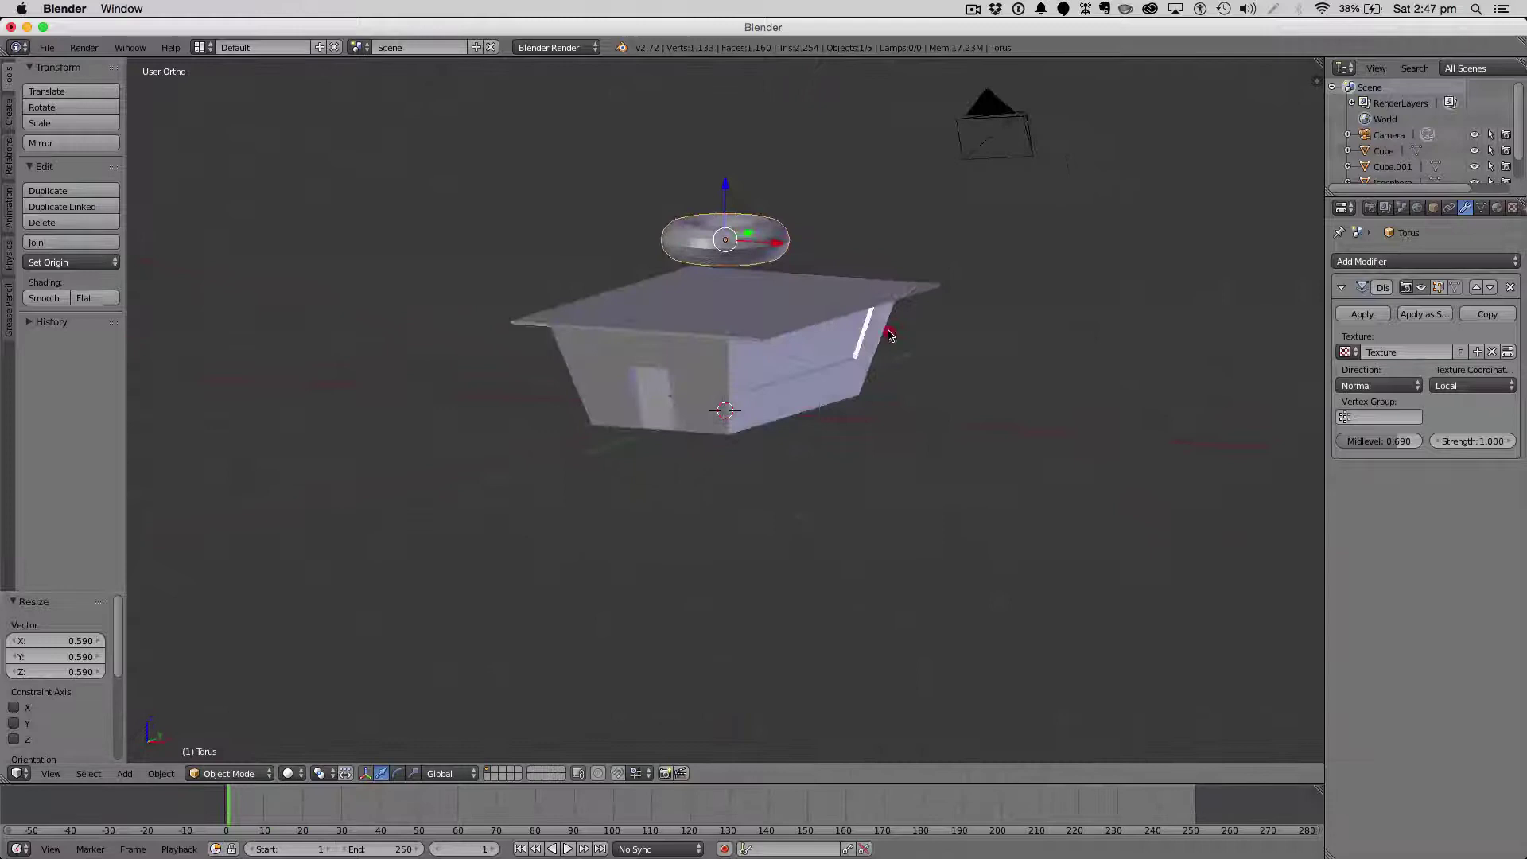
pyautogui.moveTo(890, 335); pyautogui.dragTo(888, 332, button='middle')
# Stand the donut upright by rotating it 90° about X and turn it about 34° around Z.
pyautogui.press('r')
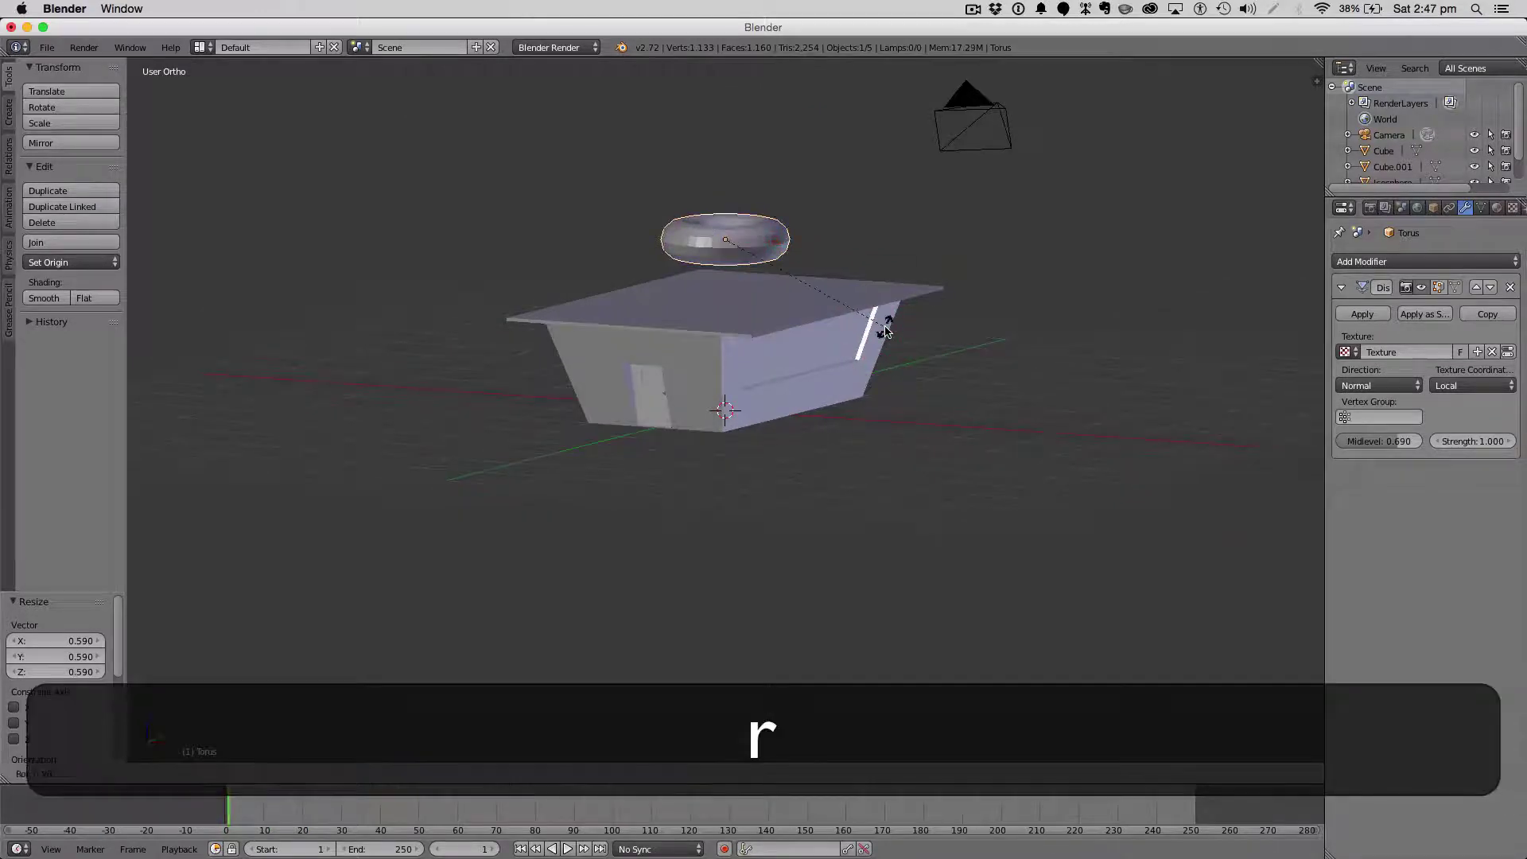
pyautogui.press('x')
pyautogui.press('9')
pyautogui.press('0')
pyautogui.press('Return')
pyautogui.press('z')
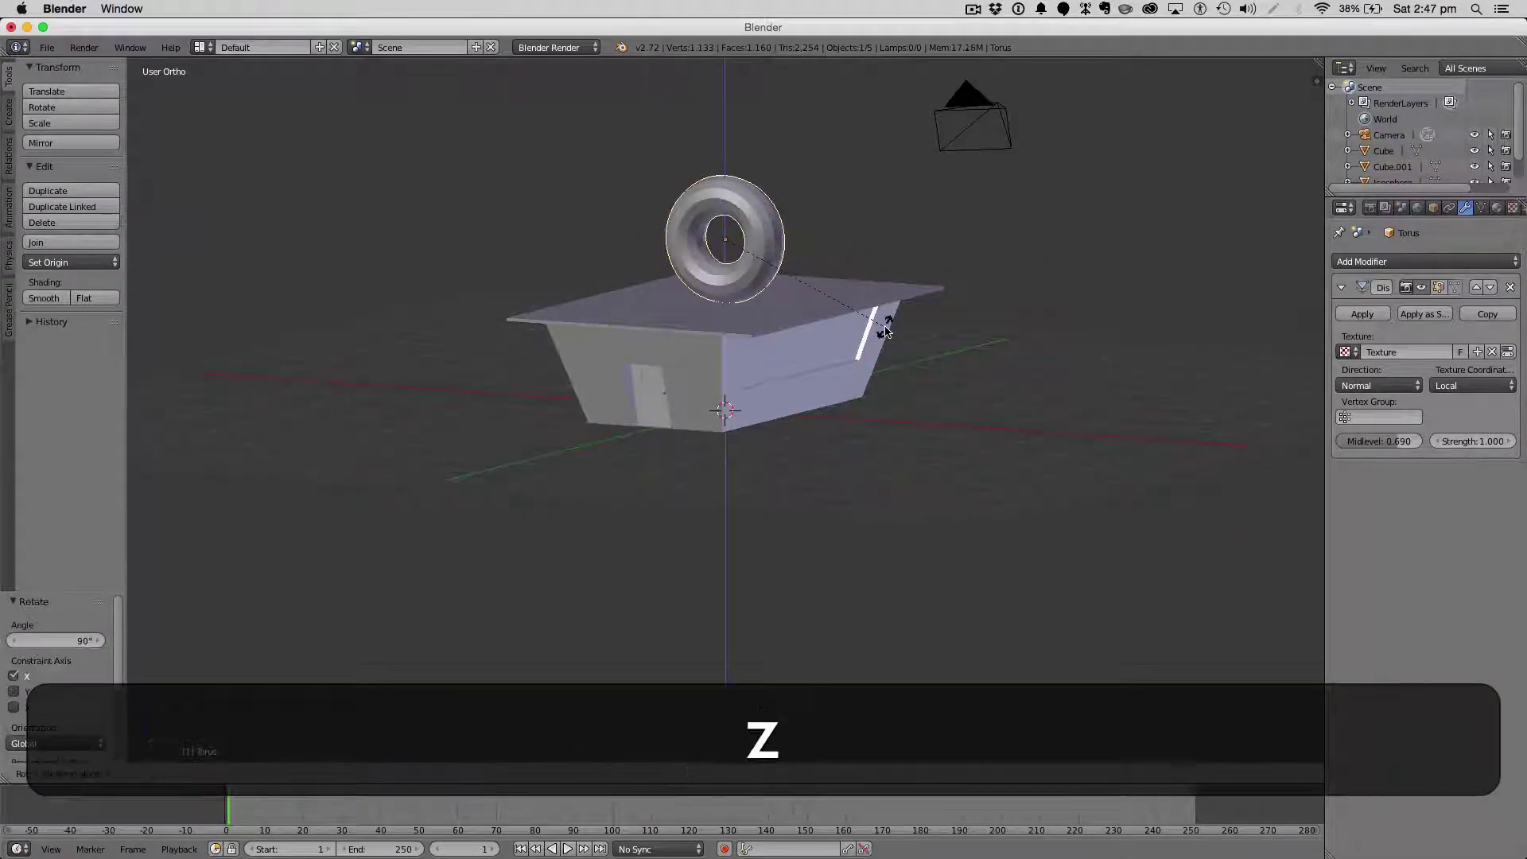
pyautogui.press('Return')
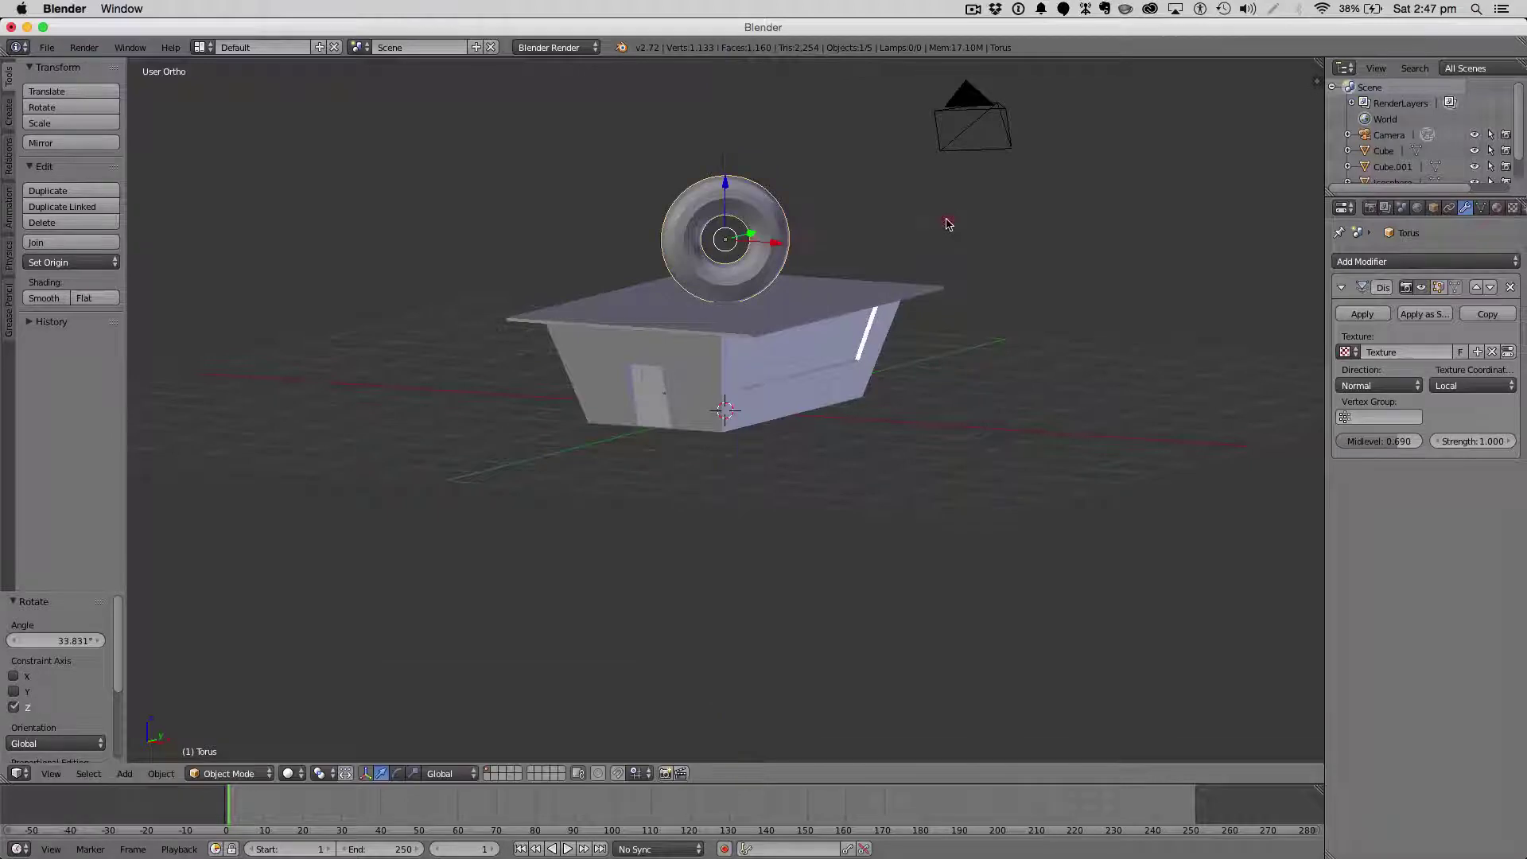
# Move the donut in top view to the roof's front-right corner and deselect everything.
pyautogui.scroll(1, 806, 331)
pyautogui.moveTo(804, 334); pyautogui.dragTo(885, 396, button='middle')
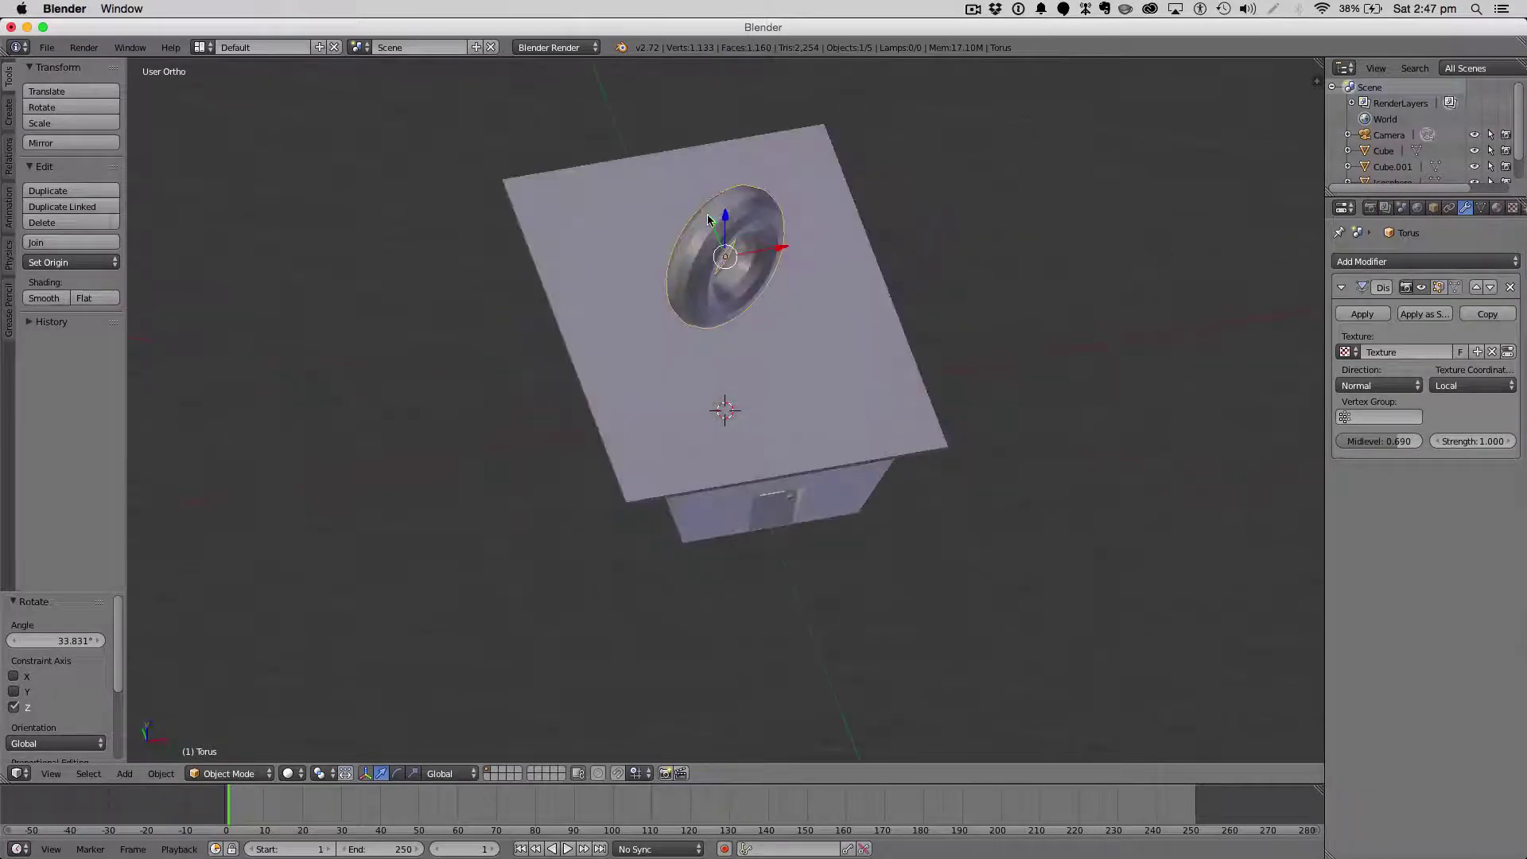
pyautogui.press('KP_7')
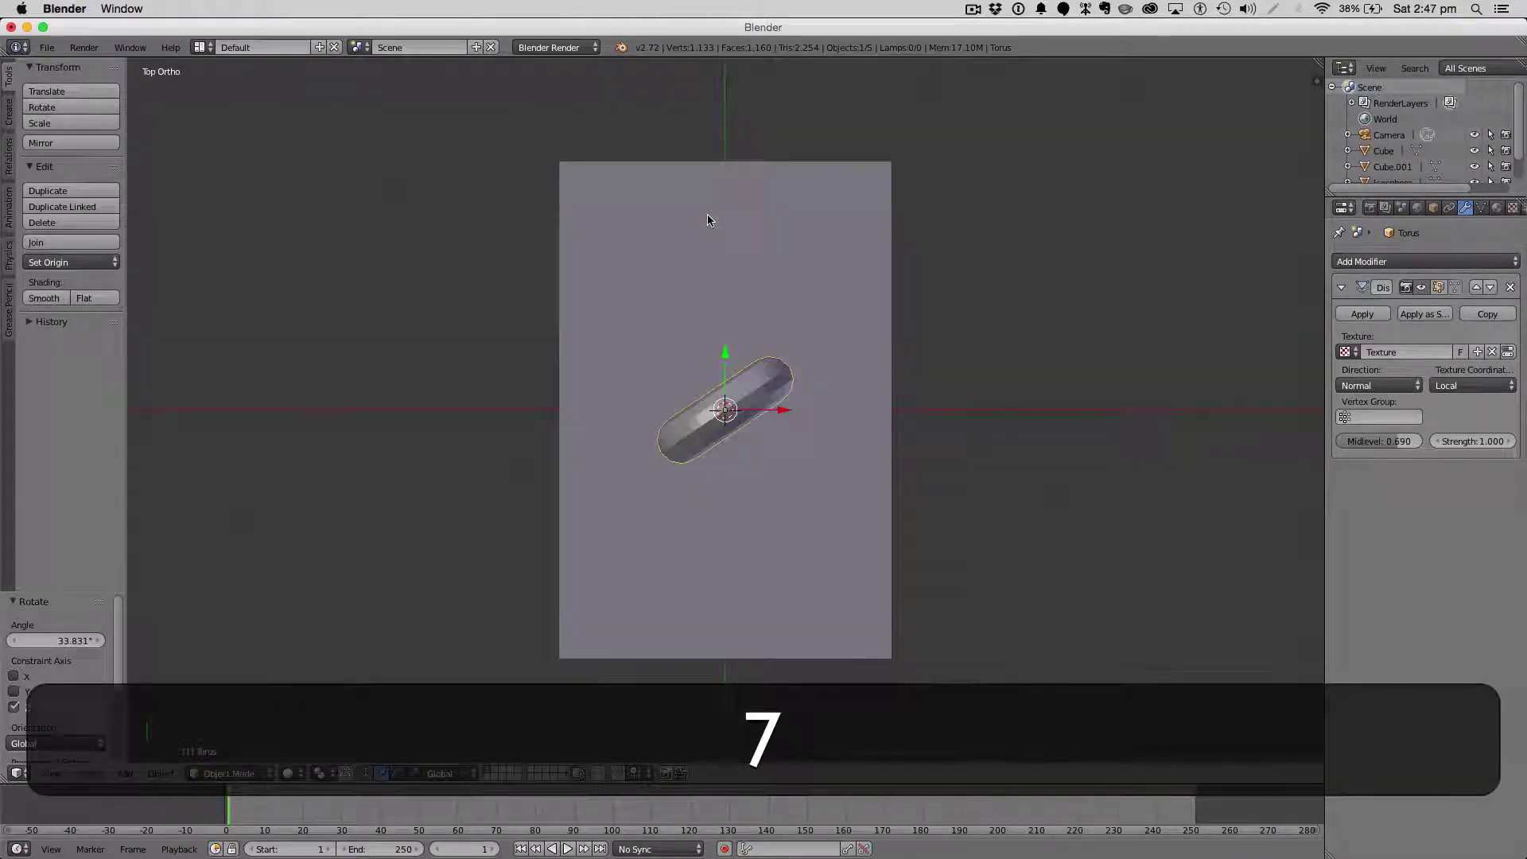
pyautogui.press('g')
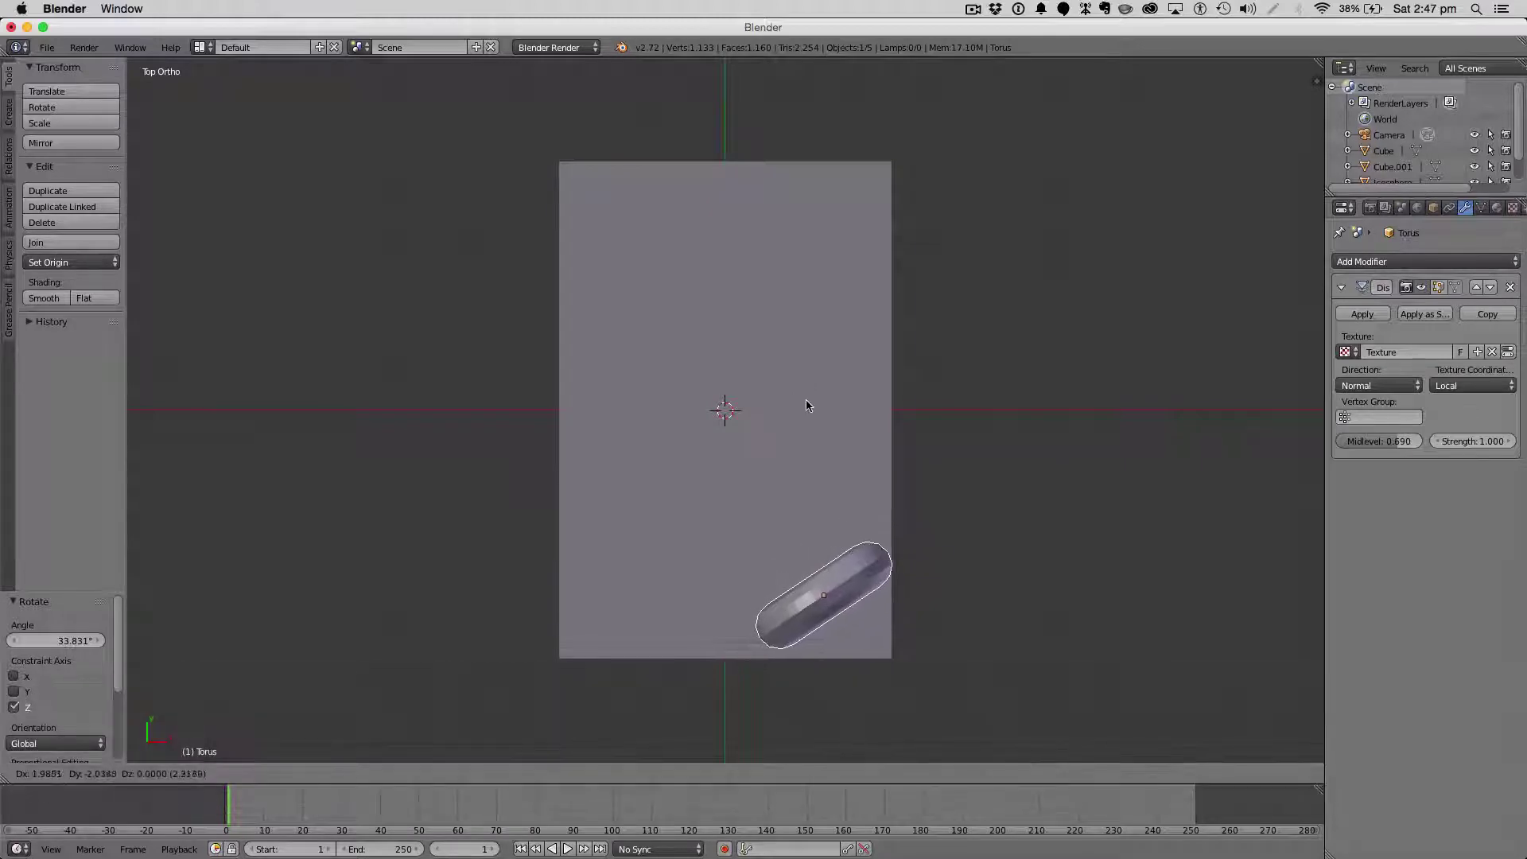
pyautogui.click(803, 404)
pyautogui.press('a')
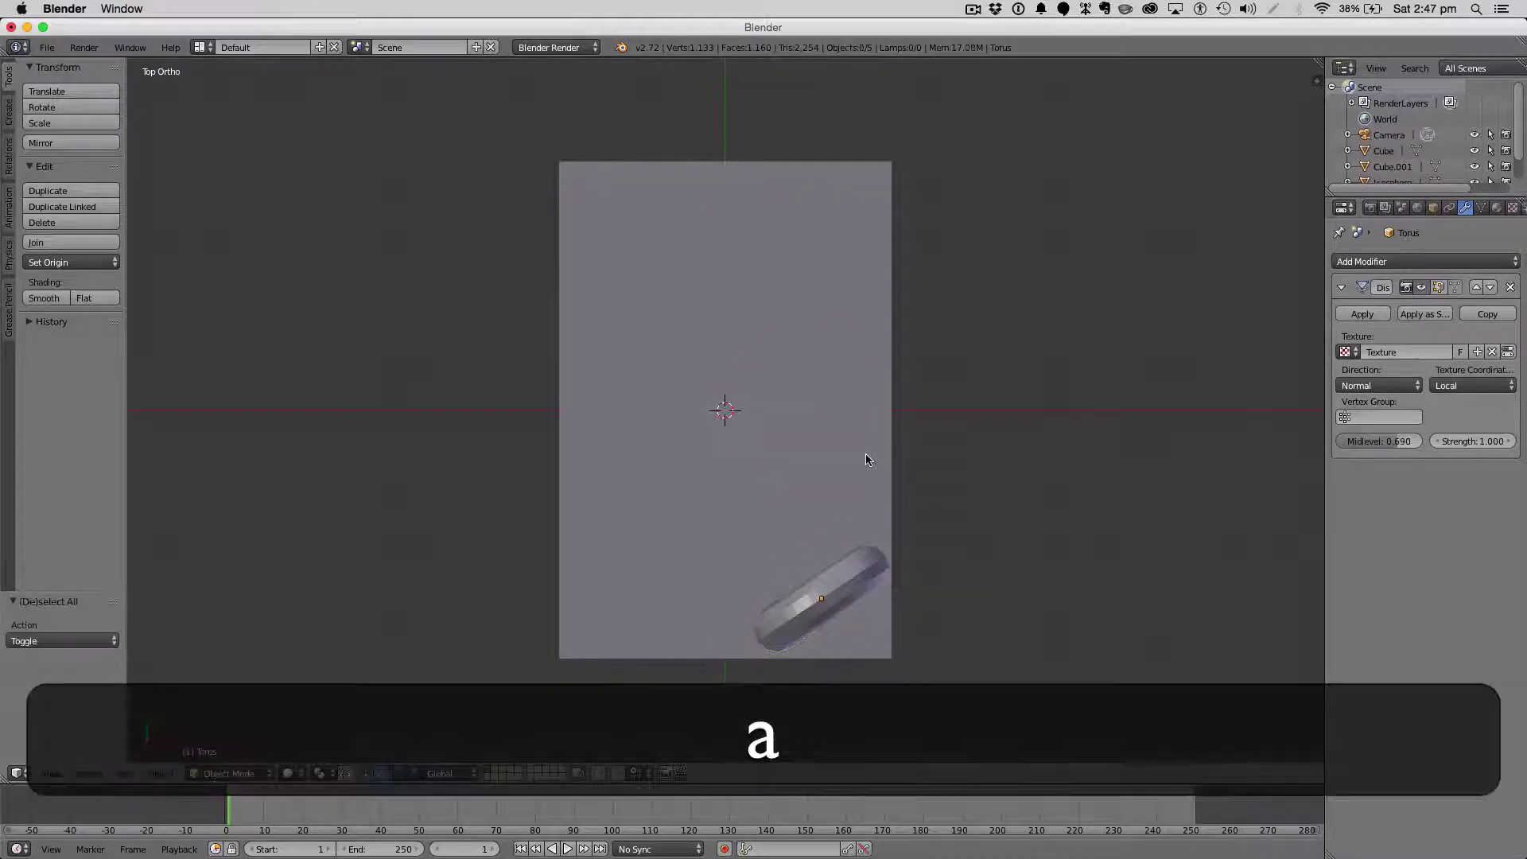
# Check the donut from the front, reselect it and raise it by about 0.096 along Z.
pyautogui.press('KP_1')
pyautogui.scroll(3, 868, 458)
pyautogui.scroll(-2, 883, 443)
pyautogui.moveTo(957, 376); pyautogui.dragTo(937, 391, button='middle')
pyautogui.moveTo(799, 147); pyautogui.dragTo(798, 135)
# Add a cube and raise it by about 2.66 along Z above the roof.
pyautogui.hotkey('shift', 'a')
pyautogui.moveTo(797, 276)
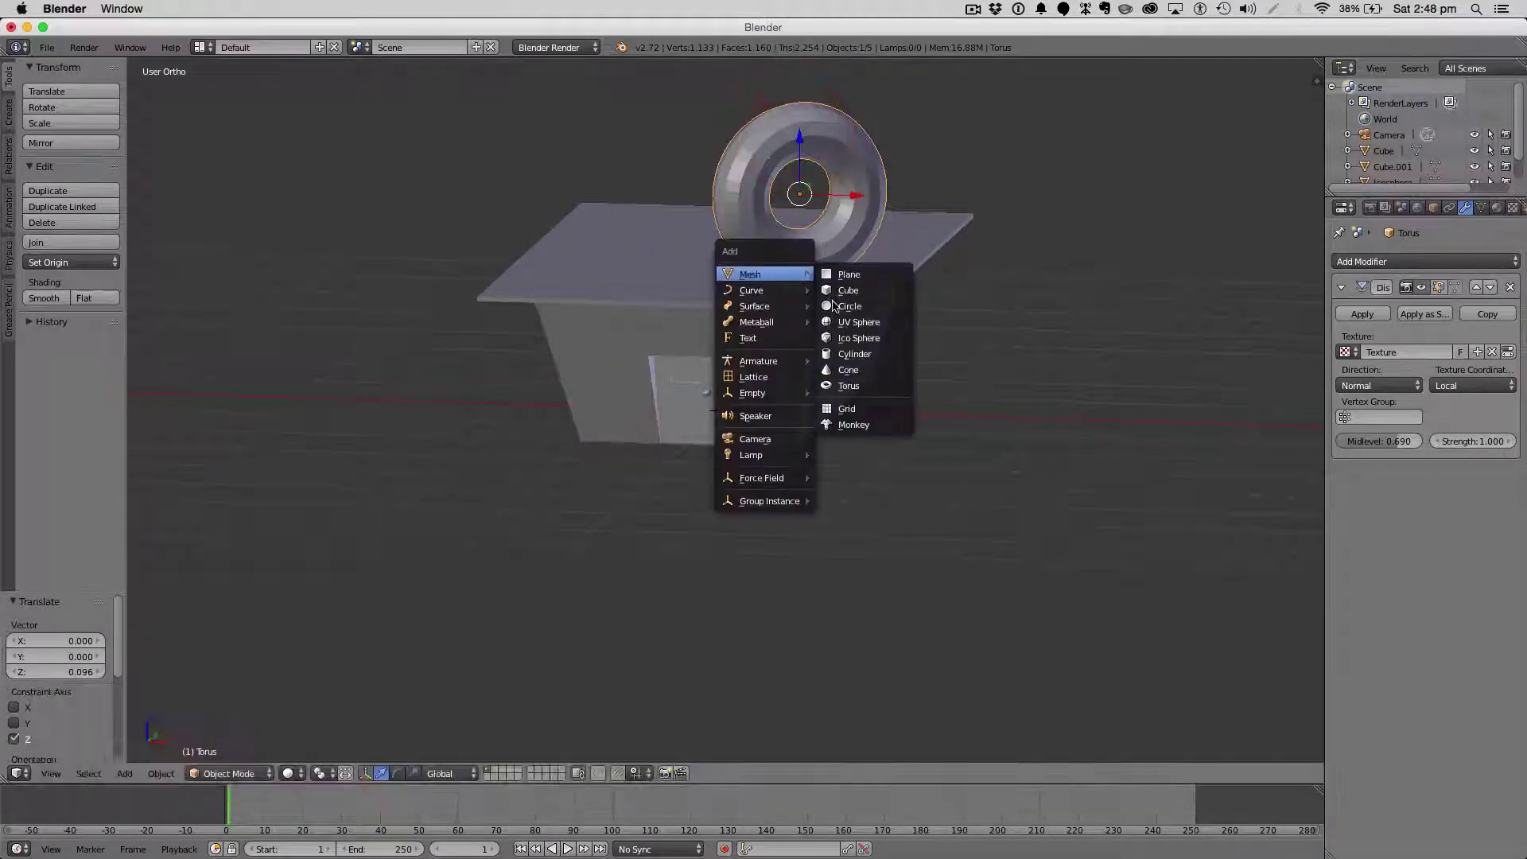
pyautogui.click(844, 294)
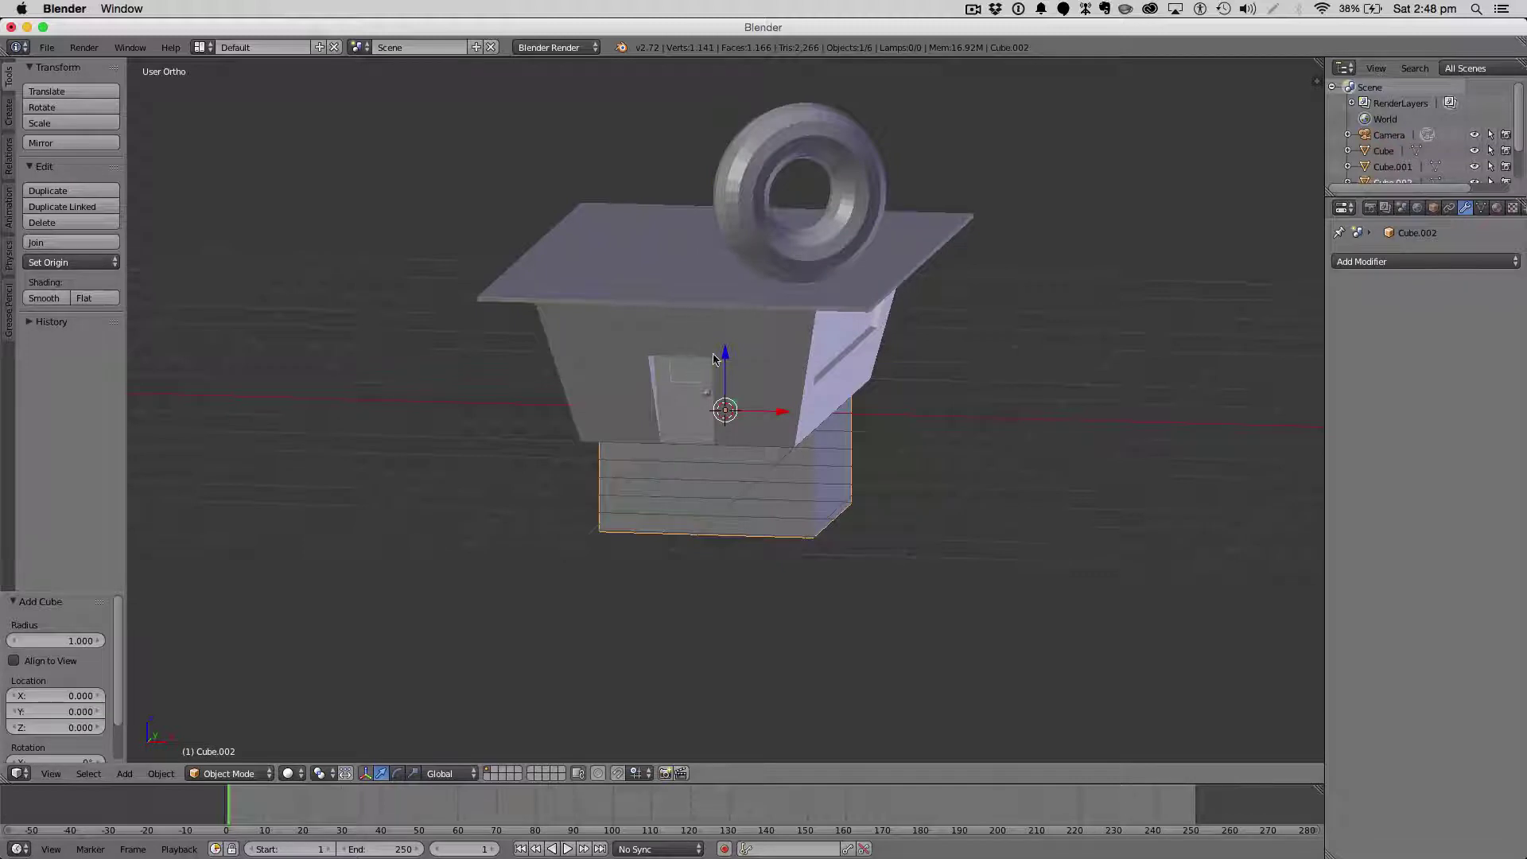
pyautogui.moveTo(713, 360); pyautogui.dragTo(774, 68)
# Scale the cube down in X and Y only, keeping its height, to form a thin support post.
pyautogui.press('1')
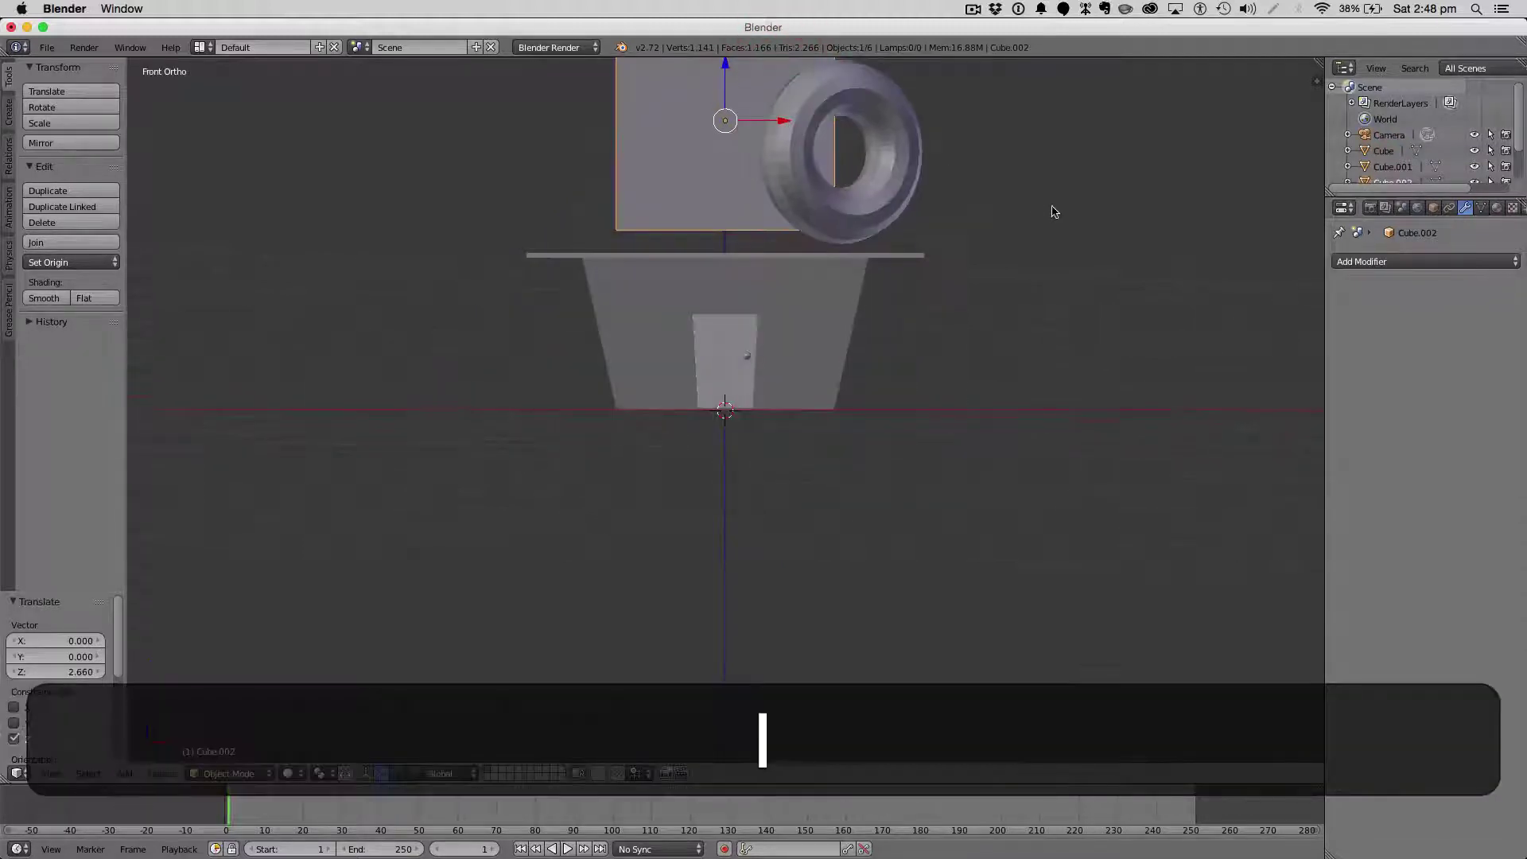
pyautogui.press('s')
pyautogui.hotkey('shift', 'z')
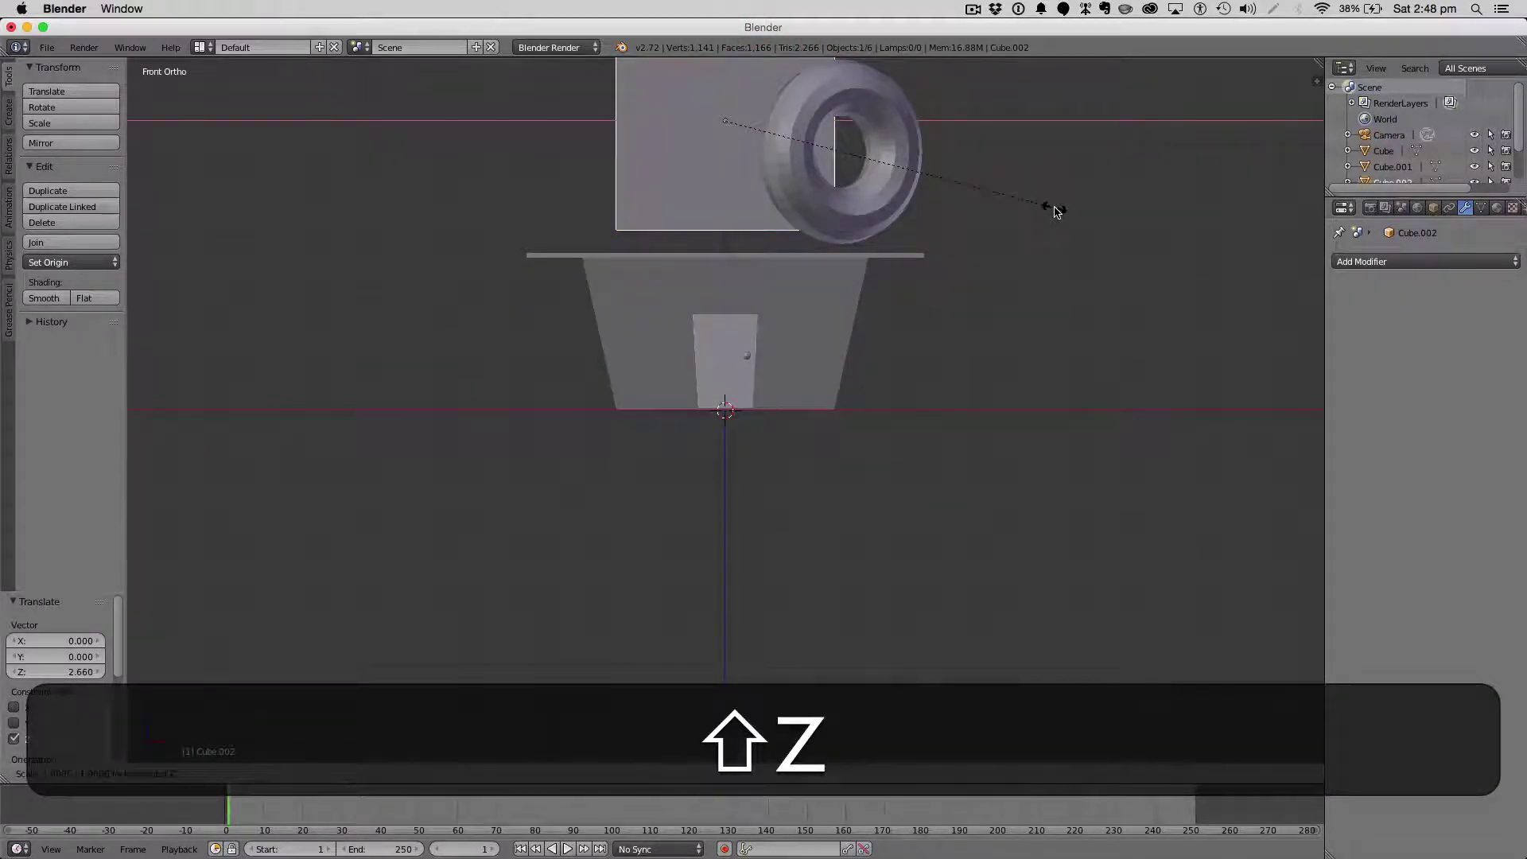
pyautogui.click(1055, 211)
pyautogui.press('s')
pyautogui.hotkey('shift', 'z')
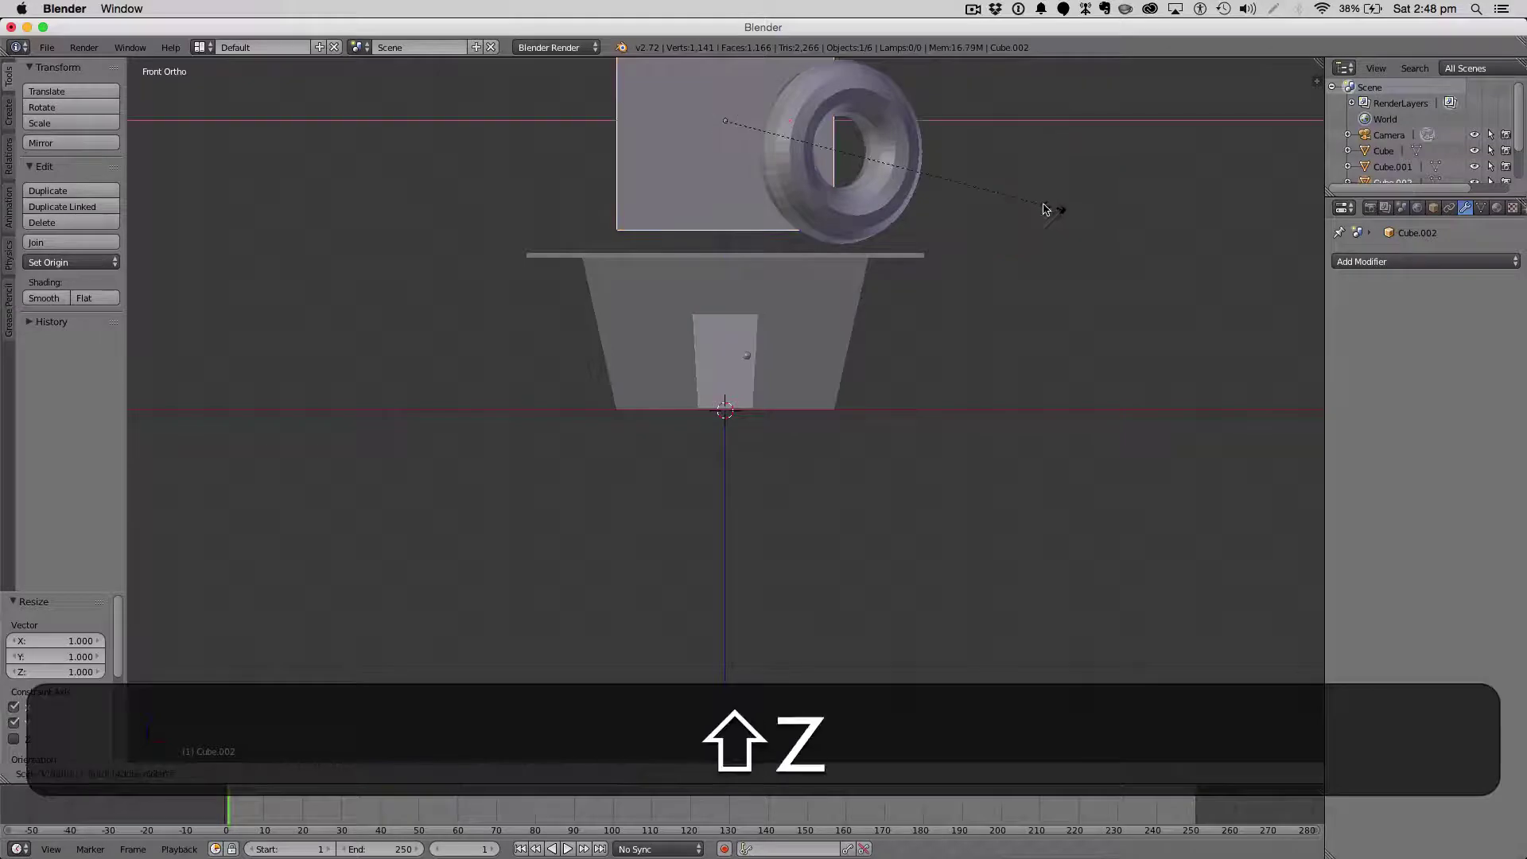
pyautogui.click(752, 124)
# Lower the post and shift it about 0.709 along X and -2.333 along Y beneath the donut's front end.
pyautogui.moveTo(727, 72); pyautogui.dragTo(857, 223)
pyautogui.press('KP_7')
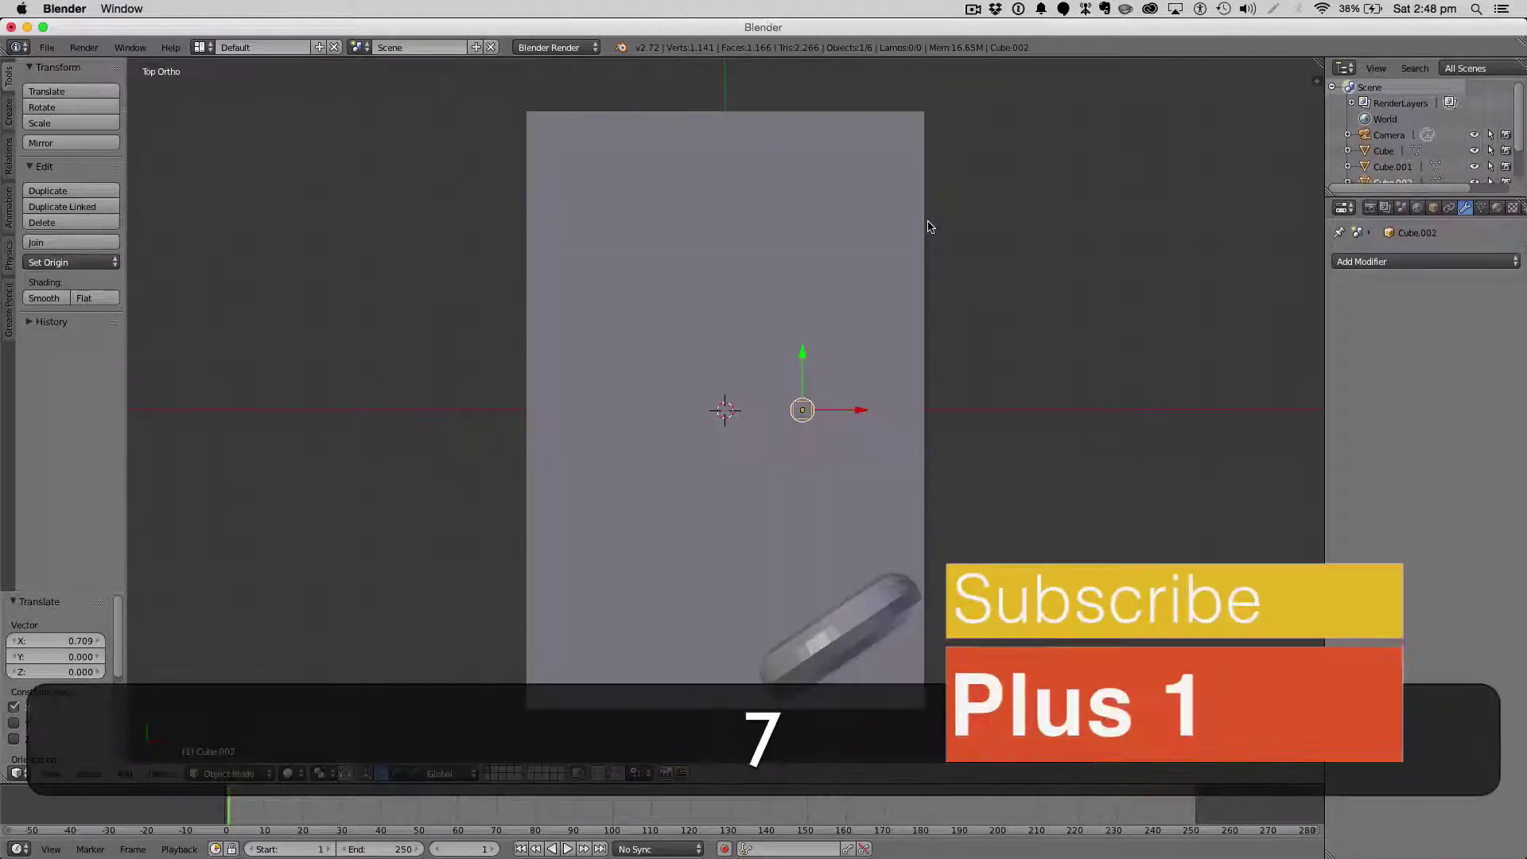
pyautogui.press('g')
pyautogui.press('y')
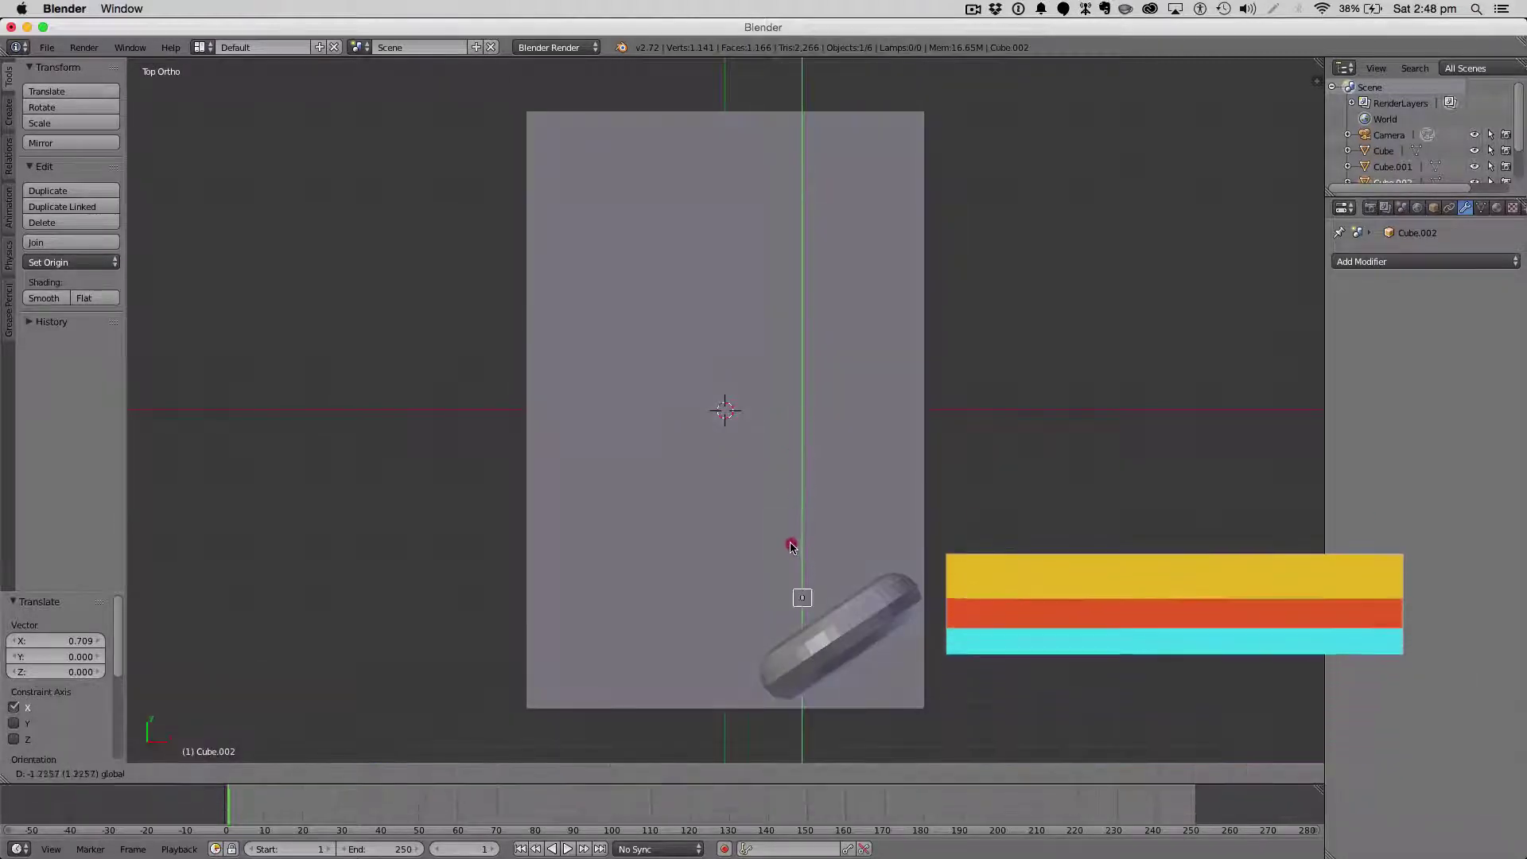
pyautogui.click(774, 608)
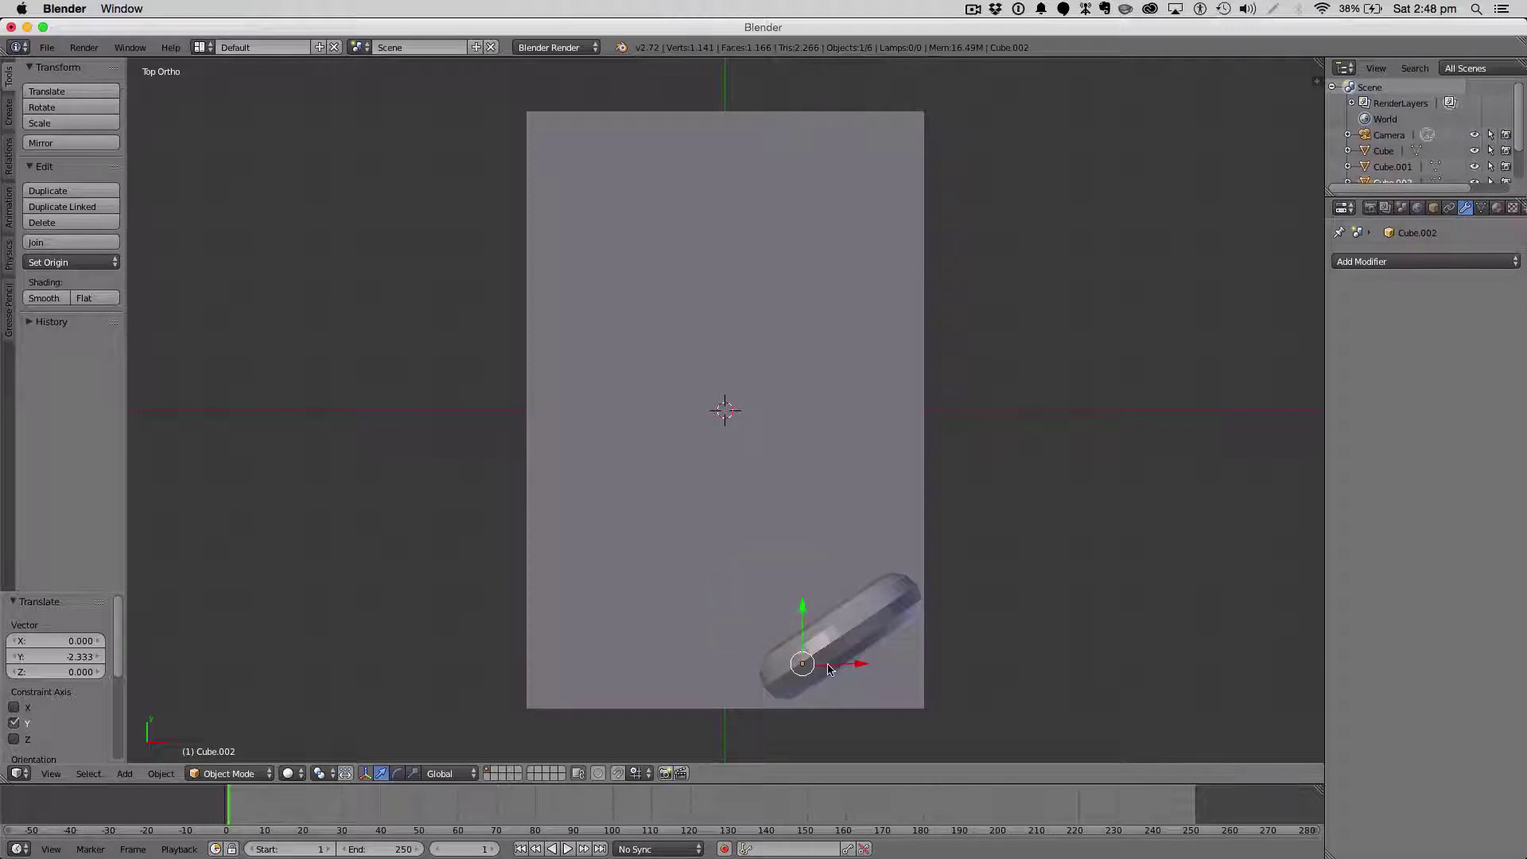
# Duplicate the support post and place the copy beneath the donut's other end near the roof's side edge.
pyautogui.hotkey('shift', 'd')
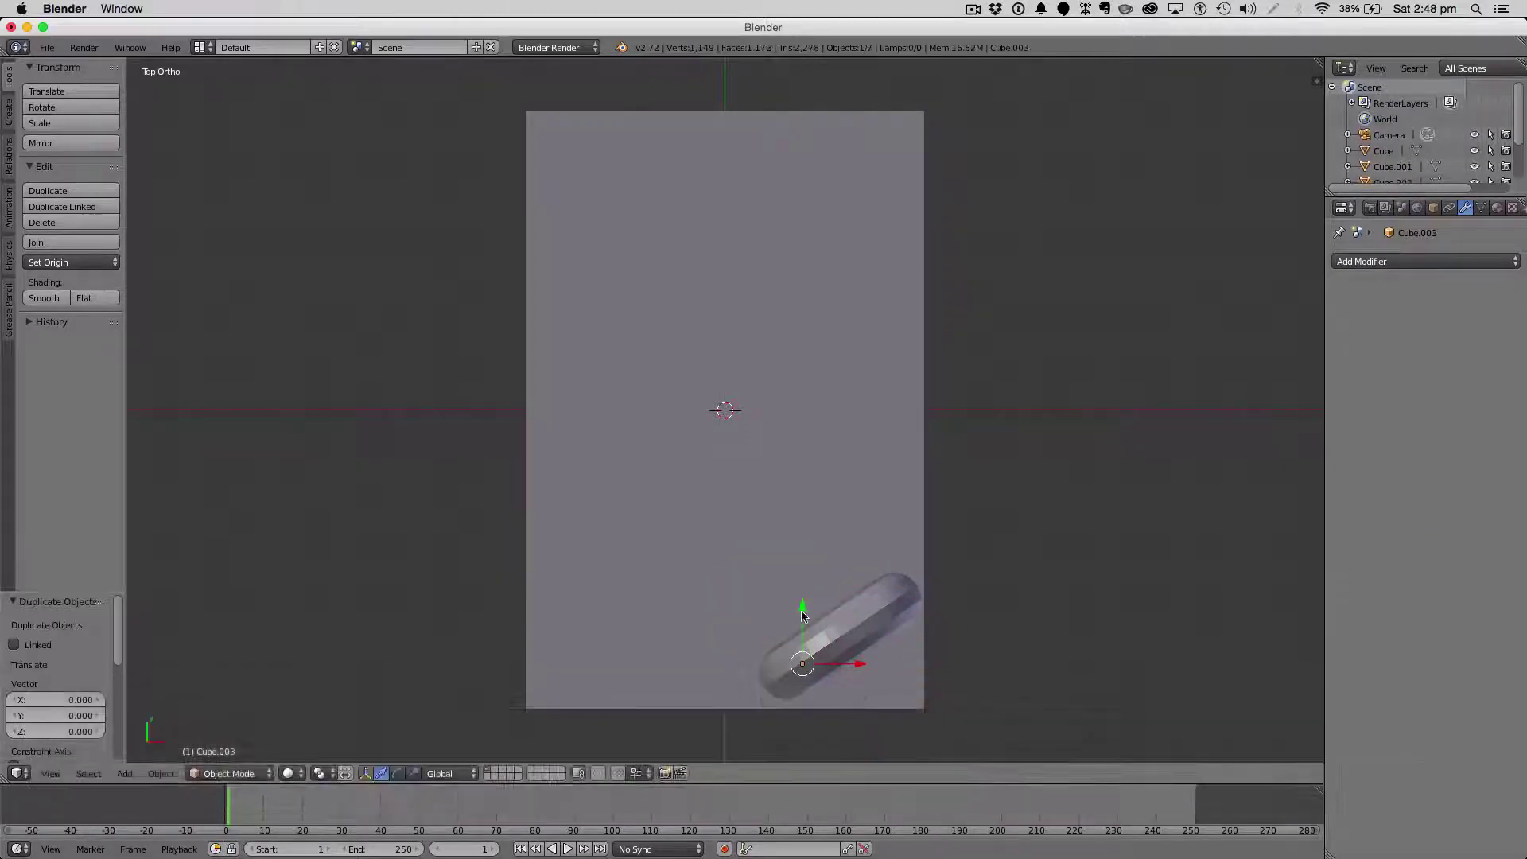
pyautogui.press('g')
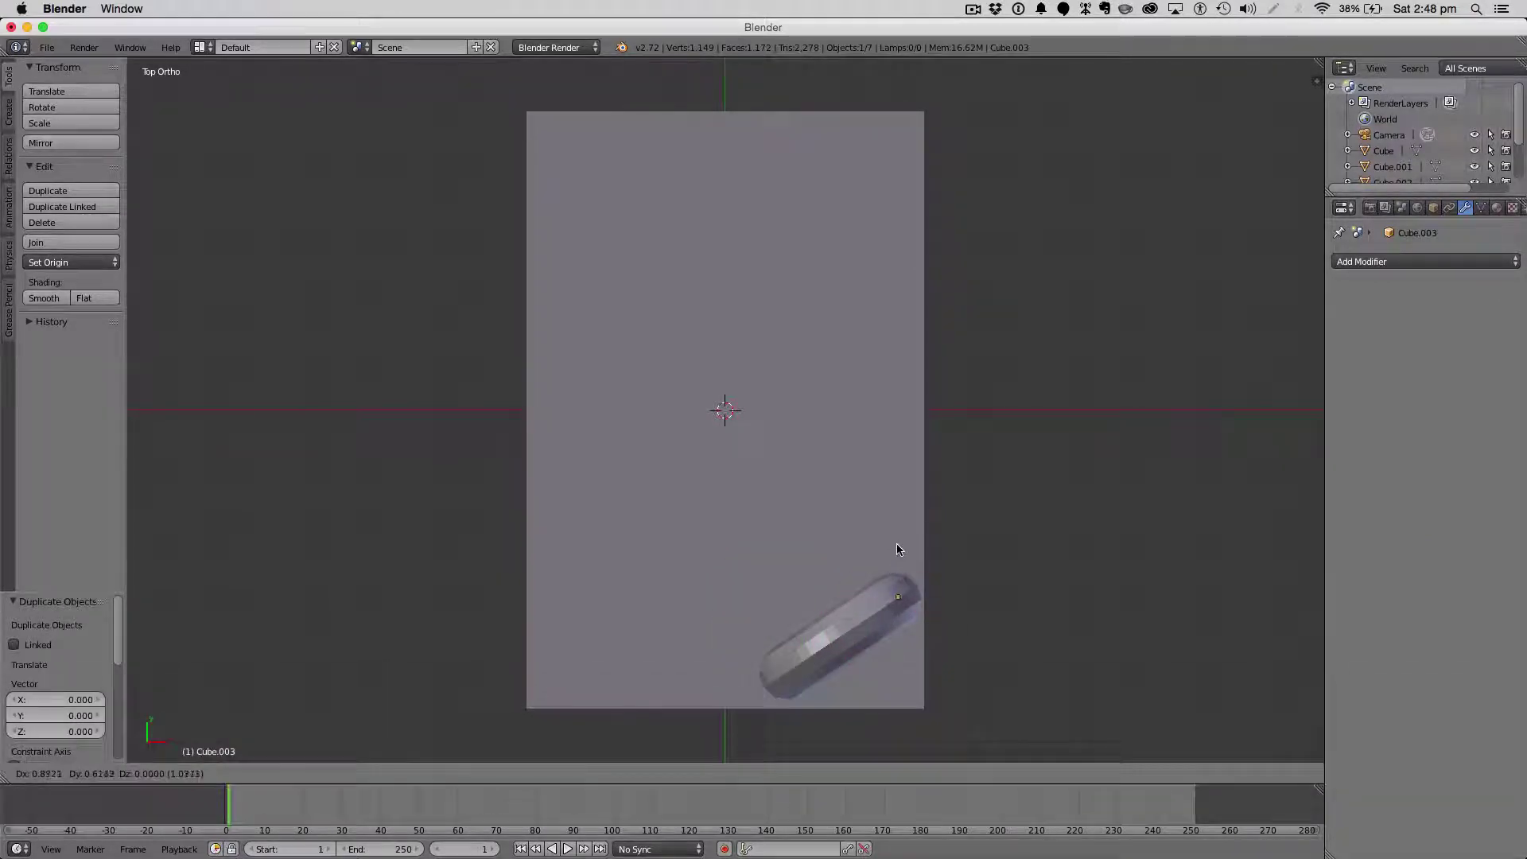
pyautogui.click(897, 549)
pyautogui.press('a')
pyautogui.moveTo(895, 547); pyautogui.dragTo(801, 398, button='middle')
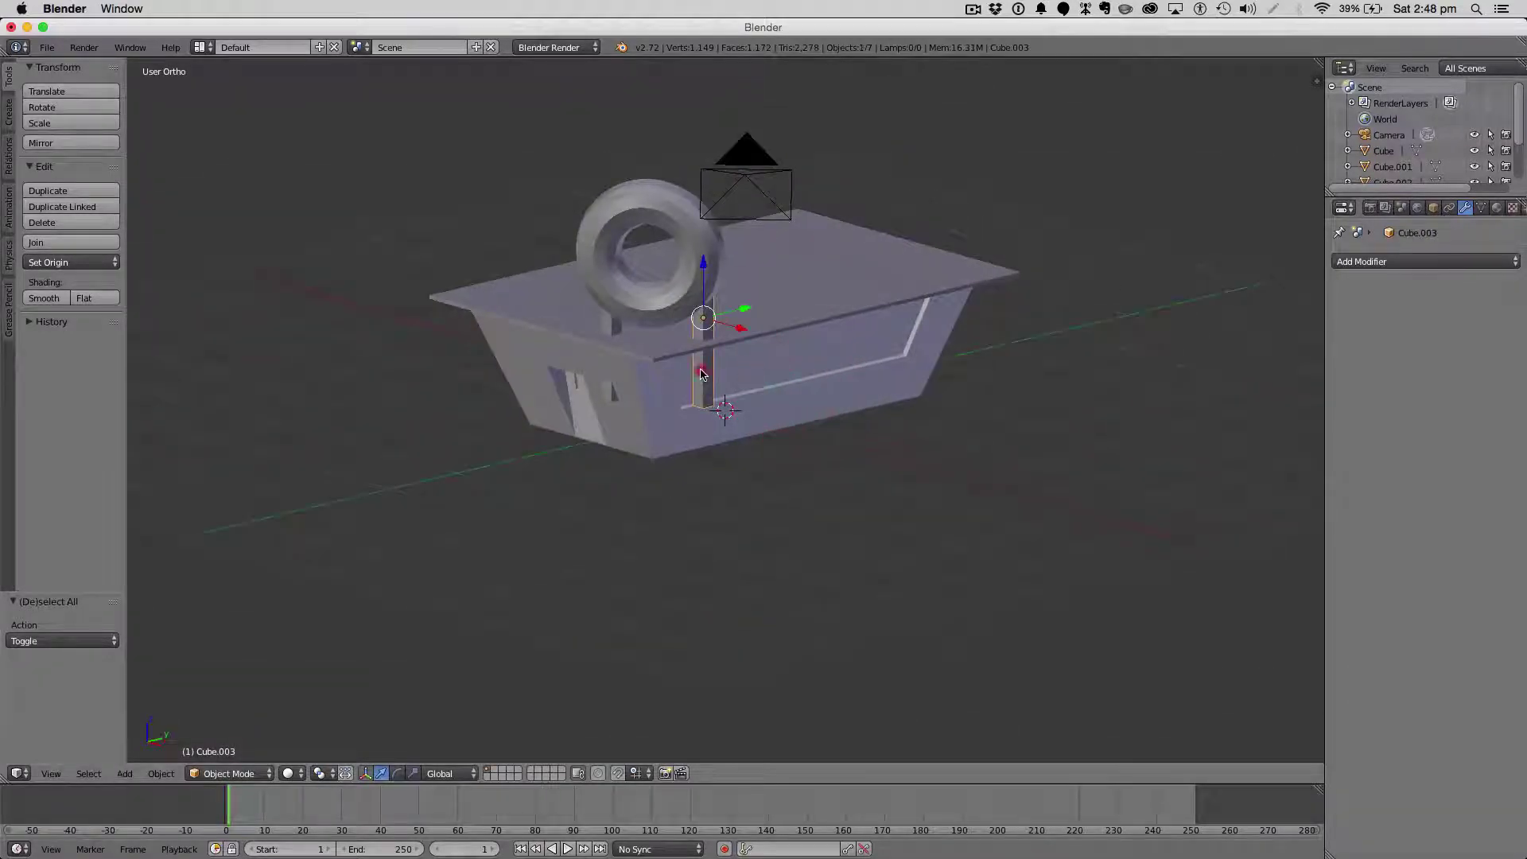
# Try scaling the duplicated support post down uniformly, and undo the resize.
pyautogui.press('s')
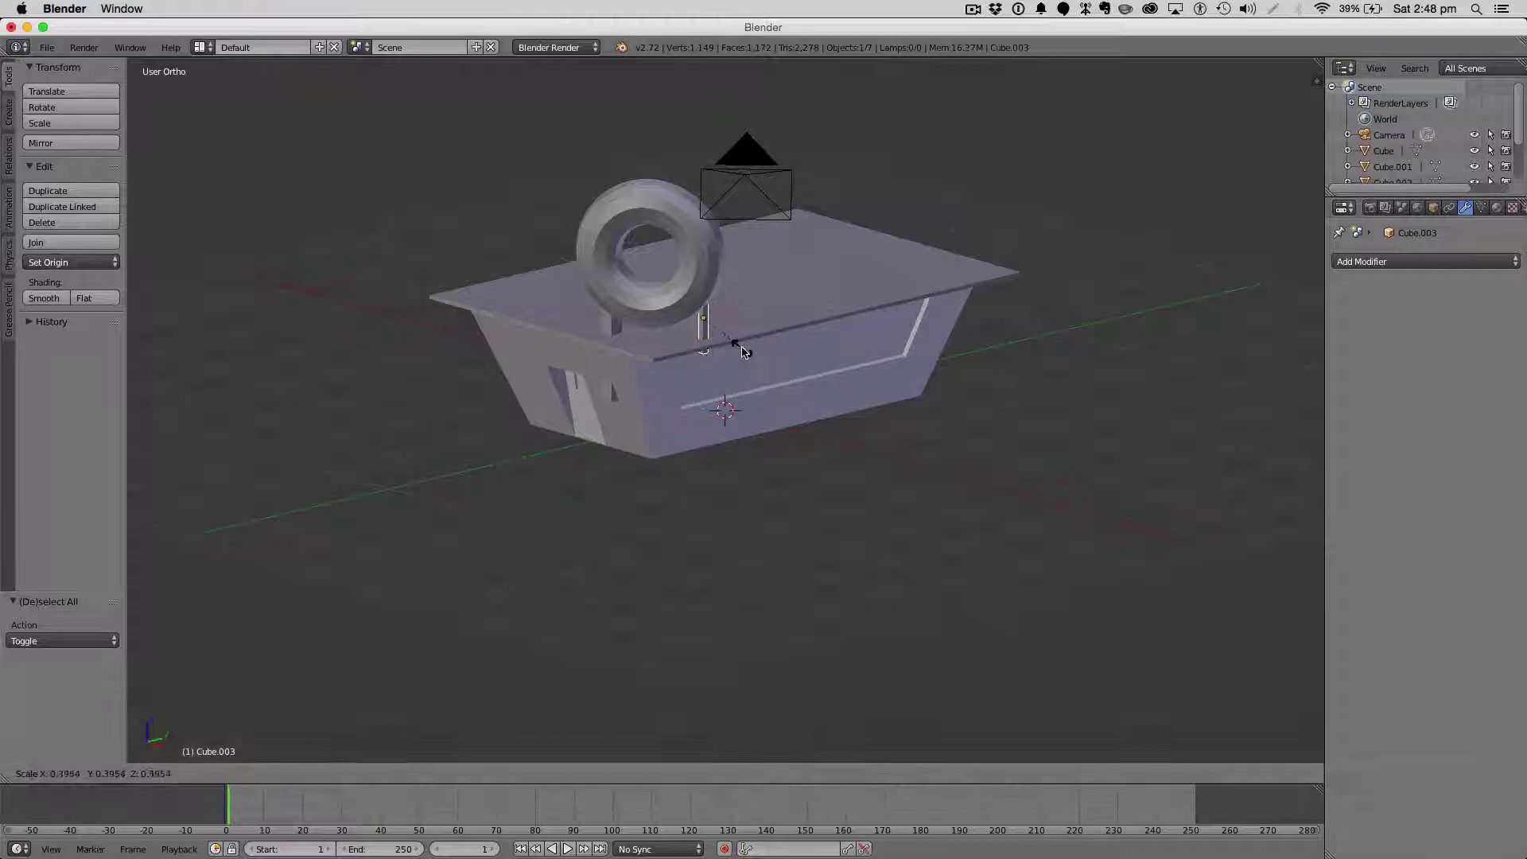
pyautogui.click(720, 340)
pyautogui.press('super+z')
pyautogui.press('shift+super+z')
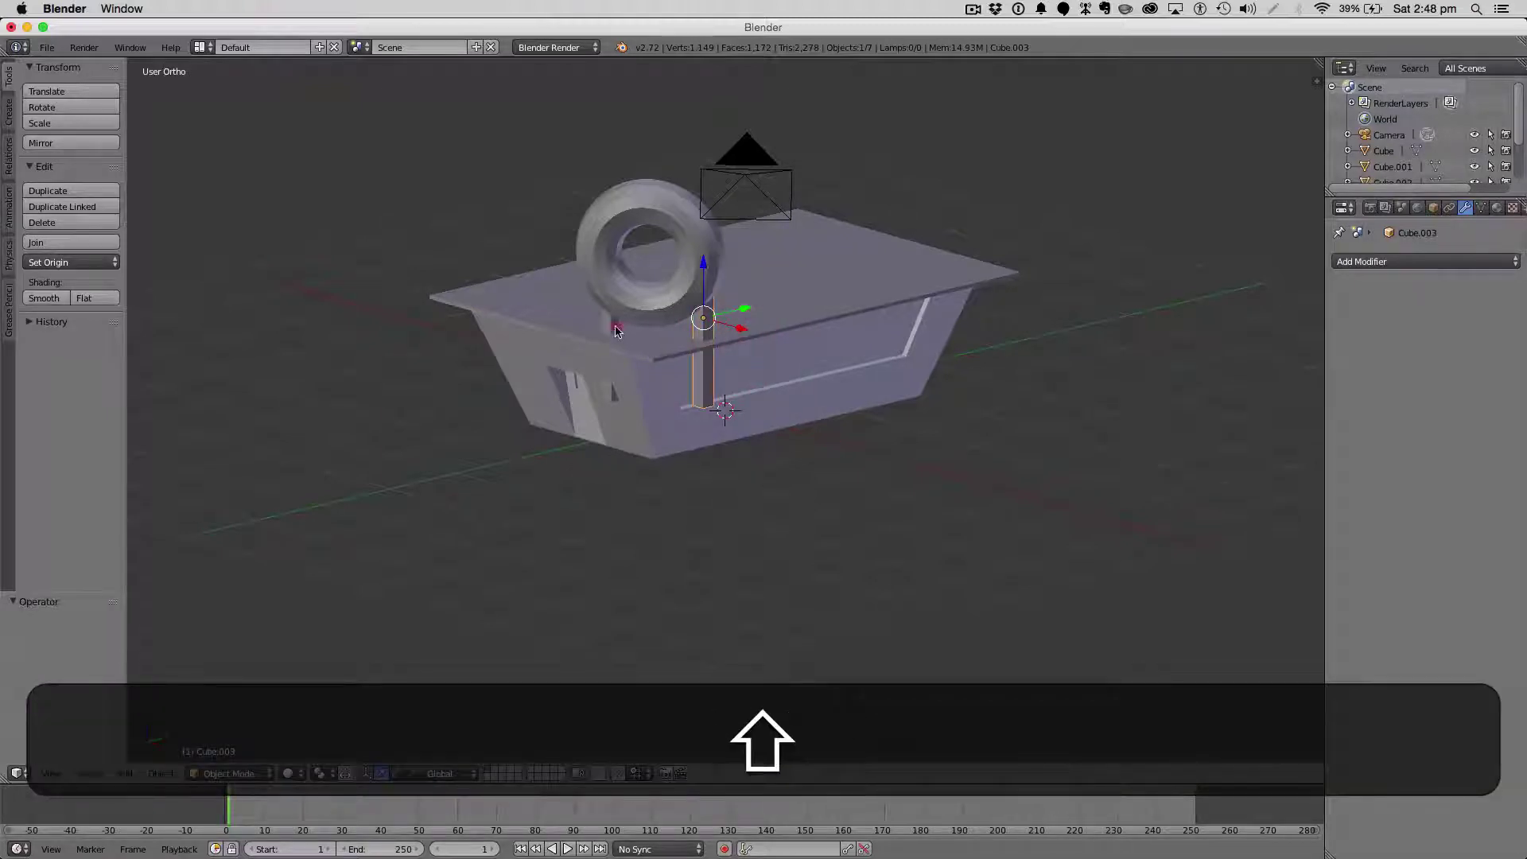
# Try scaling both support posts down uniformly together, and undo the resize.
pyautogui.keyDown('shift'); pyautogui.rightClick(616, 327); pyautogui.keyUp('shift')
pyautogui.press('s')
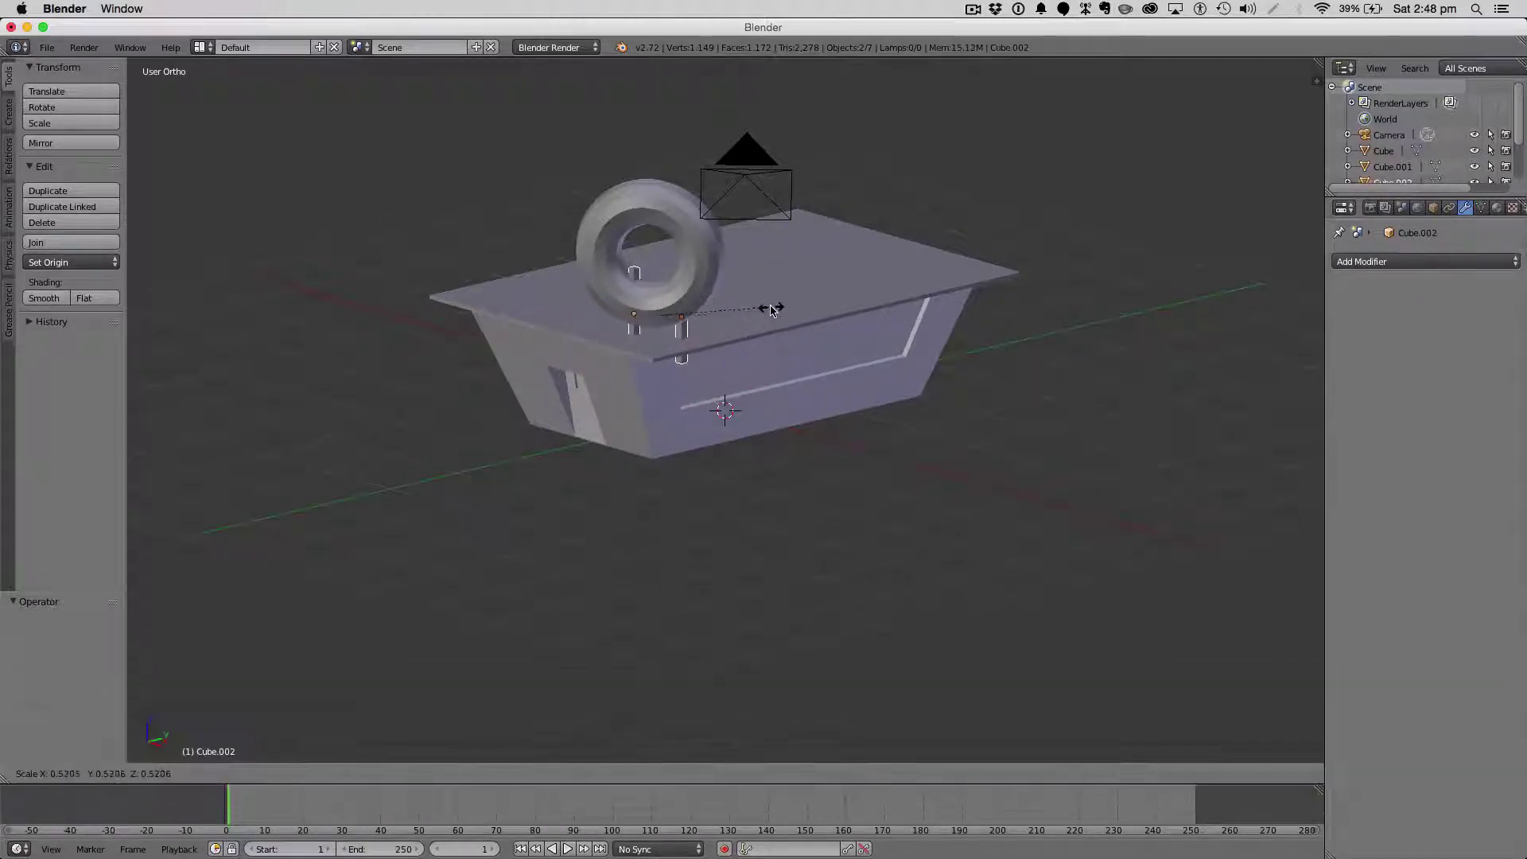
pyautogui.click(705, 252)
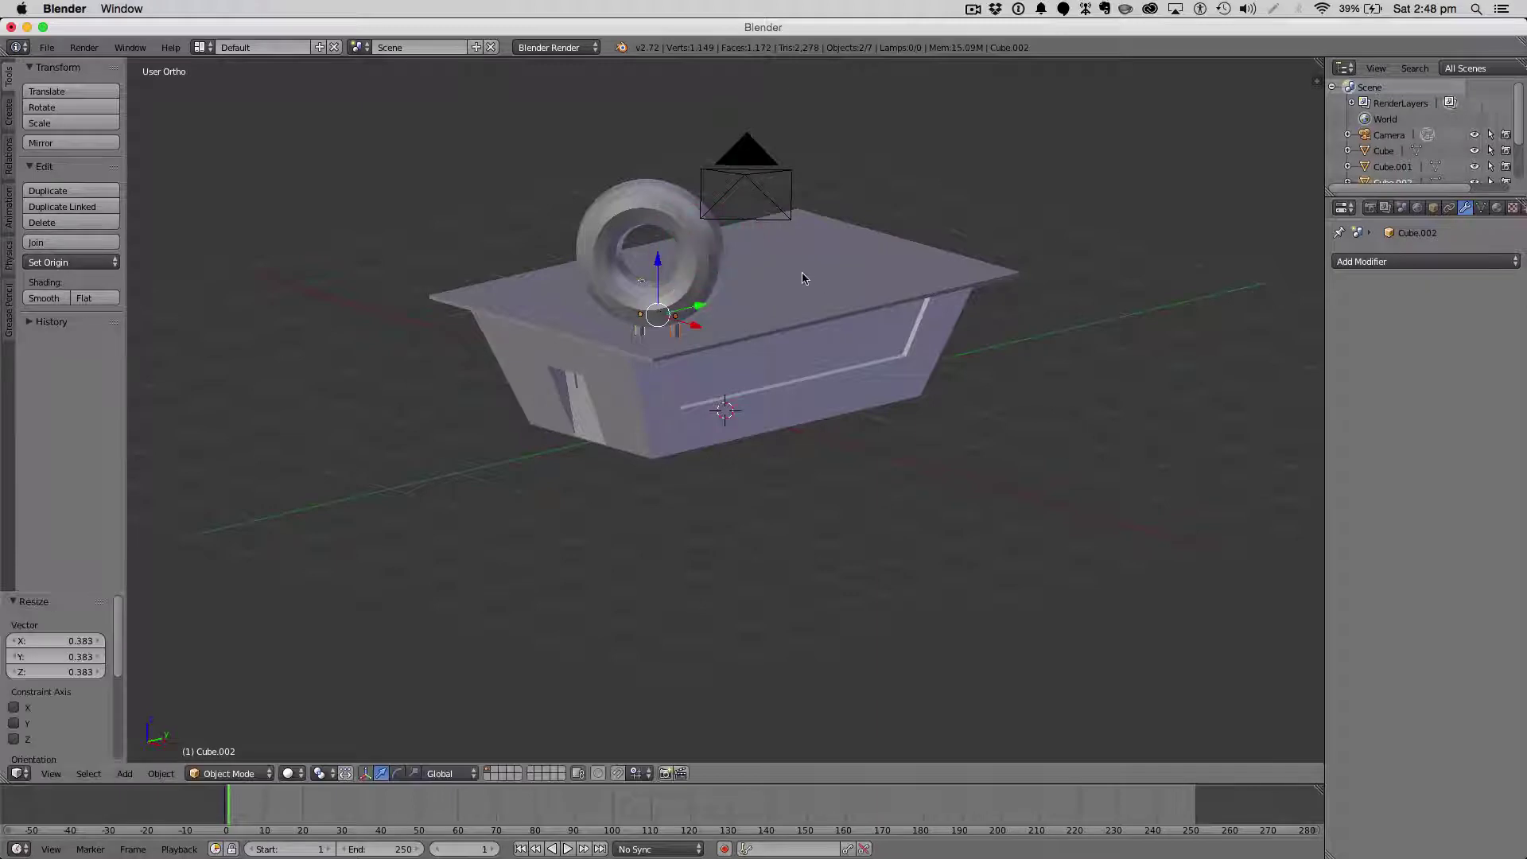
pyautogui.press('super+z')
# Shorten the duplicated support post near the roof's side edge by scaling it to about 0.245 along Z only.
pyautogui.rightClick(702, 323)
pyautogui.press('s')
pyautogui.press('z')
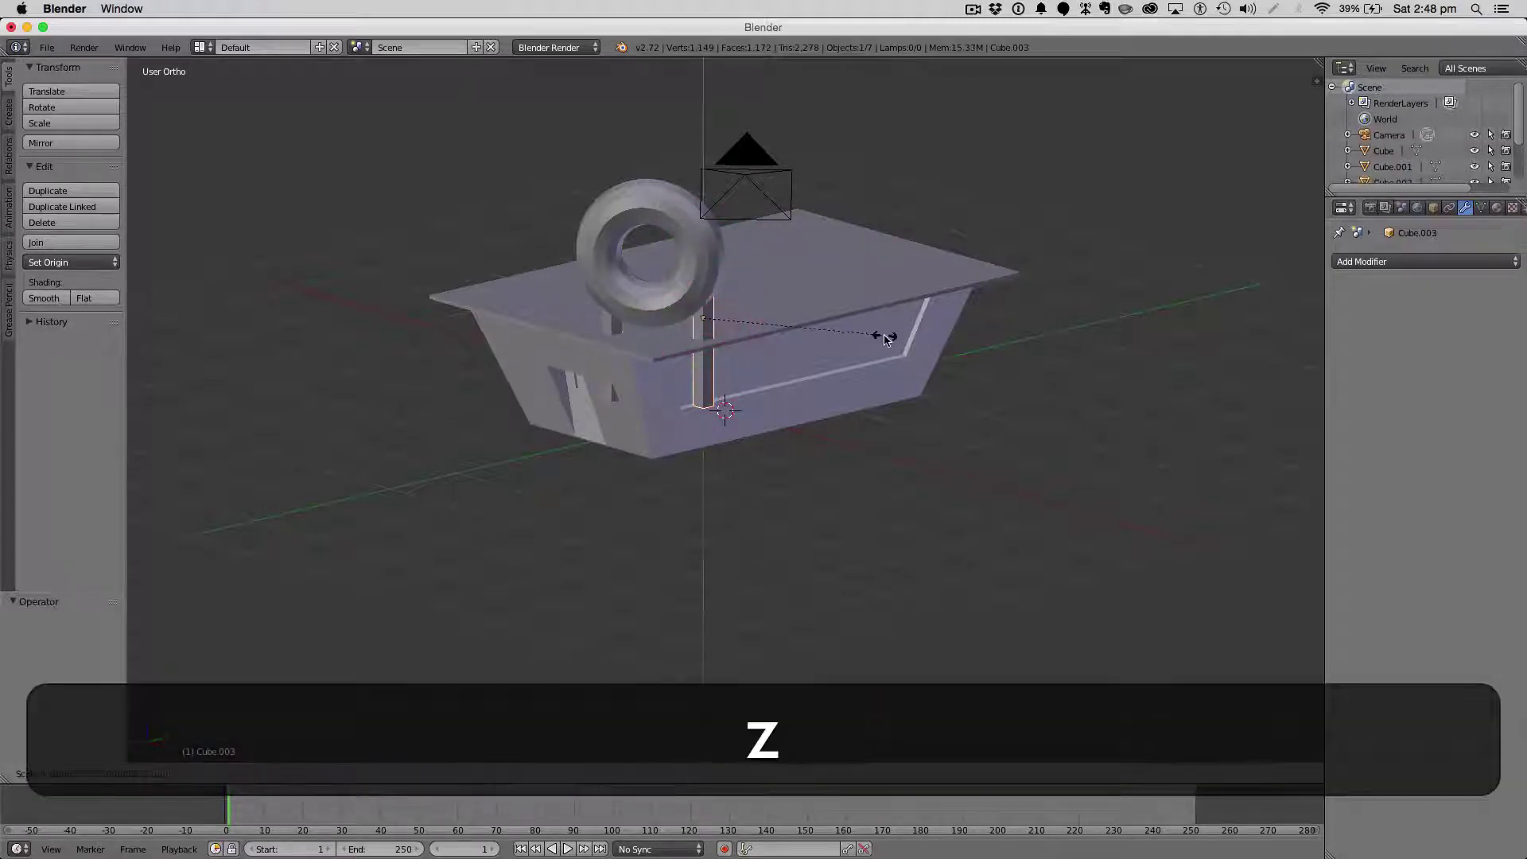
pyautogui.click(747, 333)
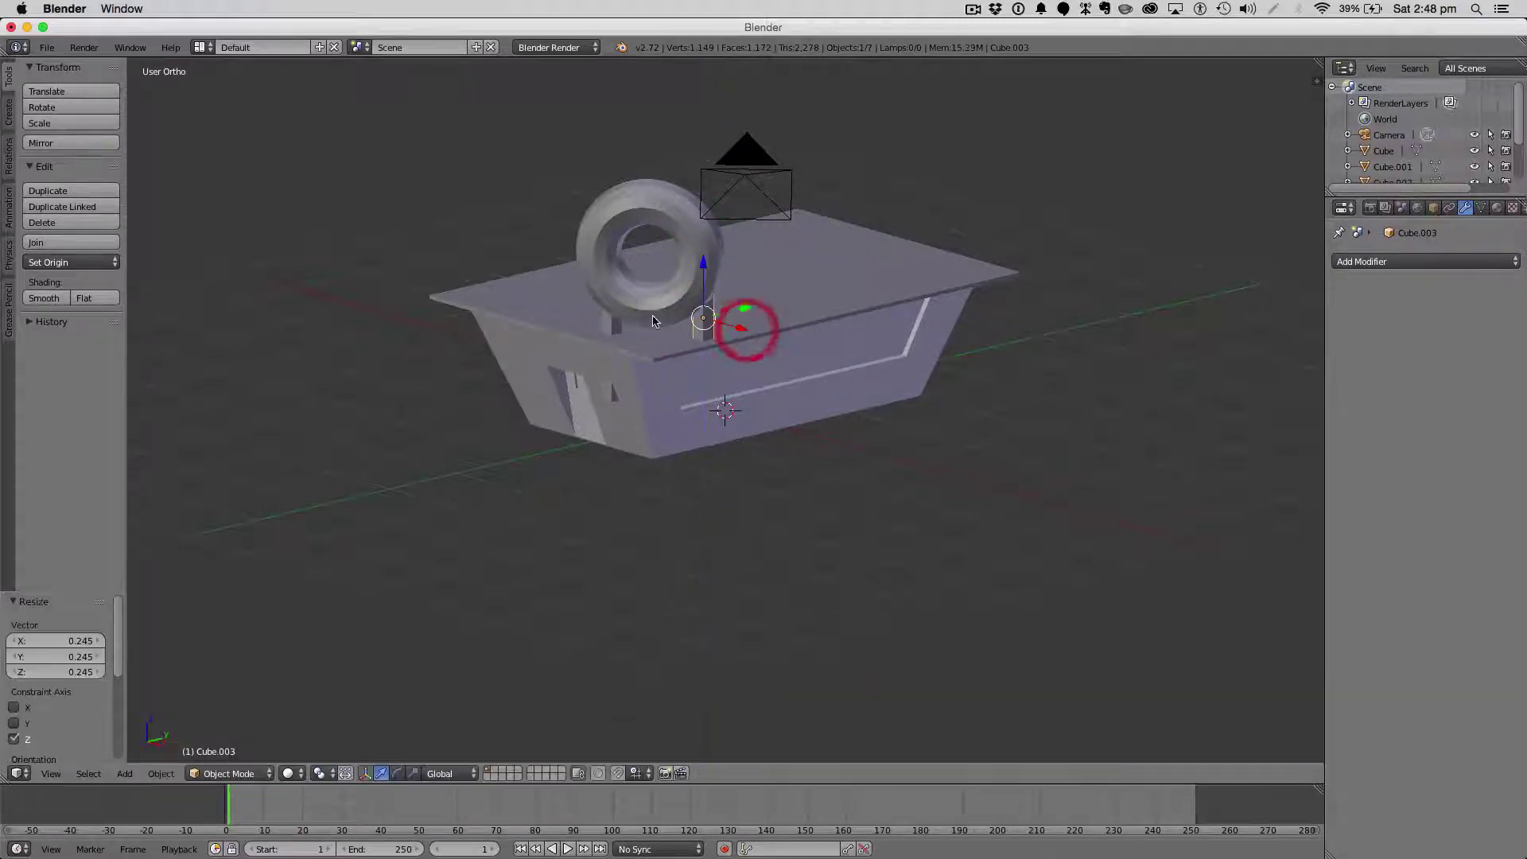
# Shorten the original support post along Z only so its length roughly matches the other post.
pyautogui.press('s')
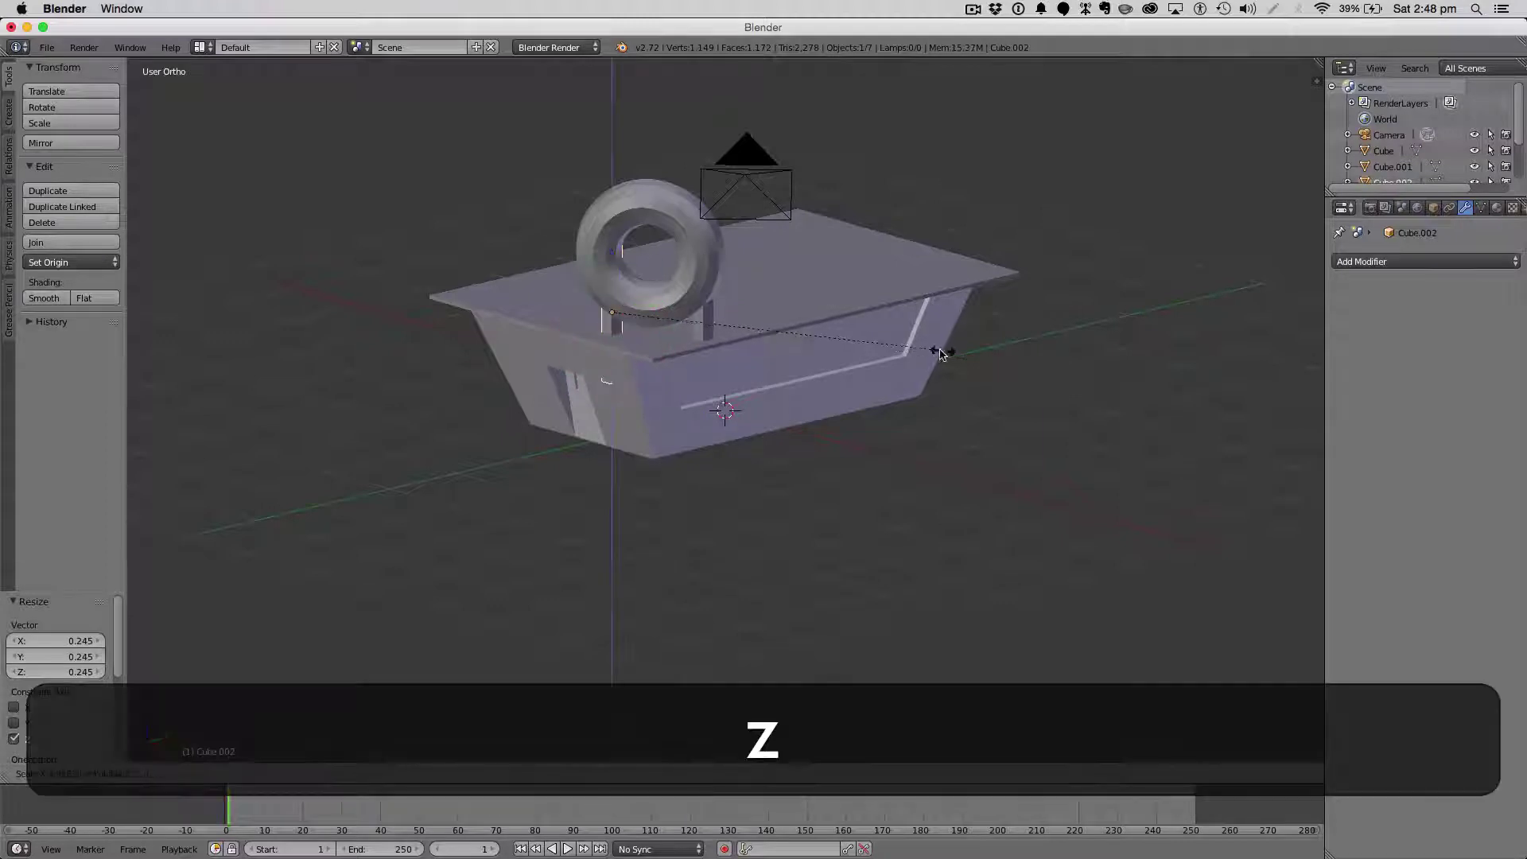
pyautogui.click(769, 302)
pyautogui.moveTo(768, 302); pyautogui.dragTo(817, 296, button='middle')
pyautogui.press('a')
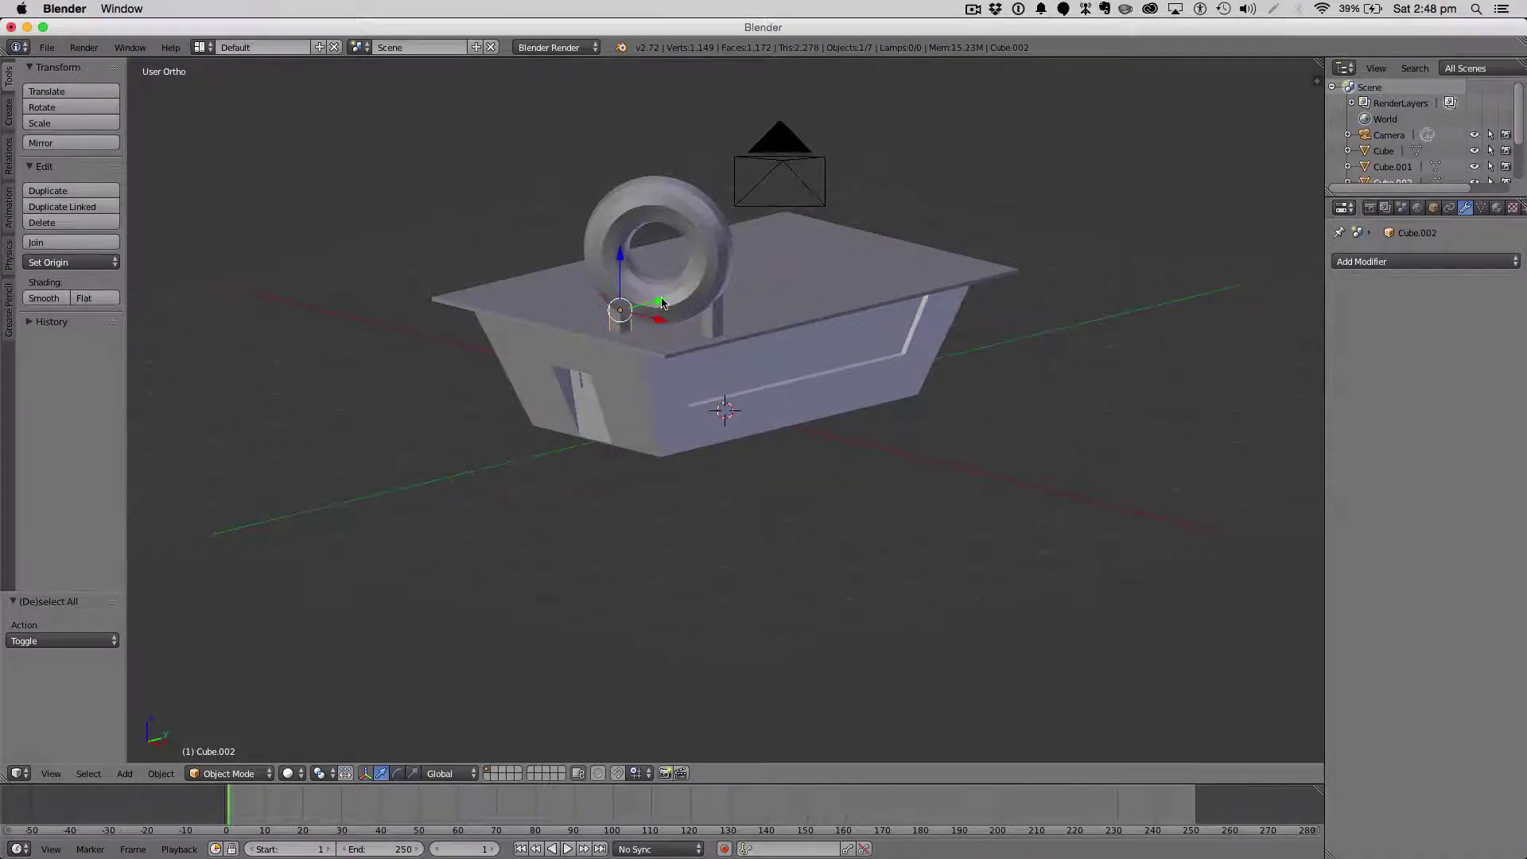
# In the front view, move the original support post slightly outward along X, away from the other post.
pyautogui.press('KP_7')
pyautogui.press('KP_1')
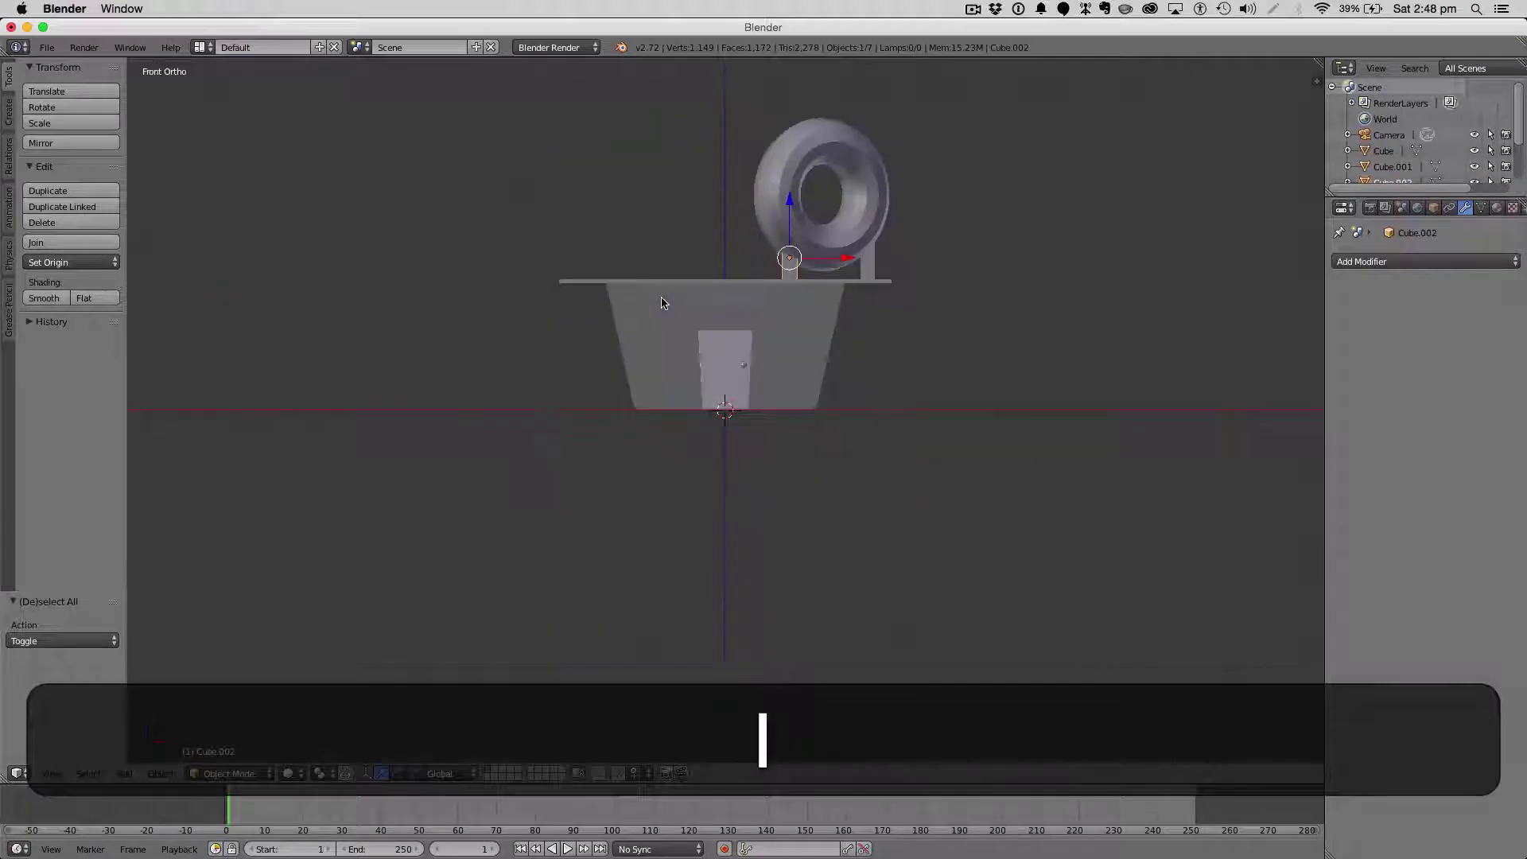
pyautogui.press('g')
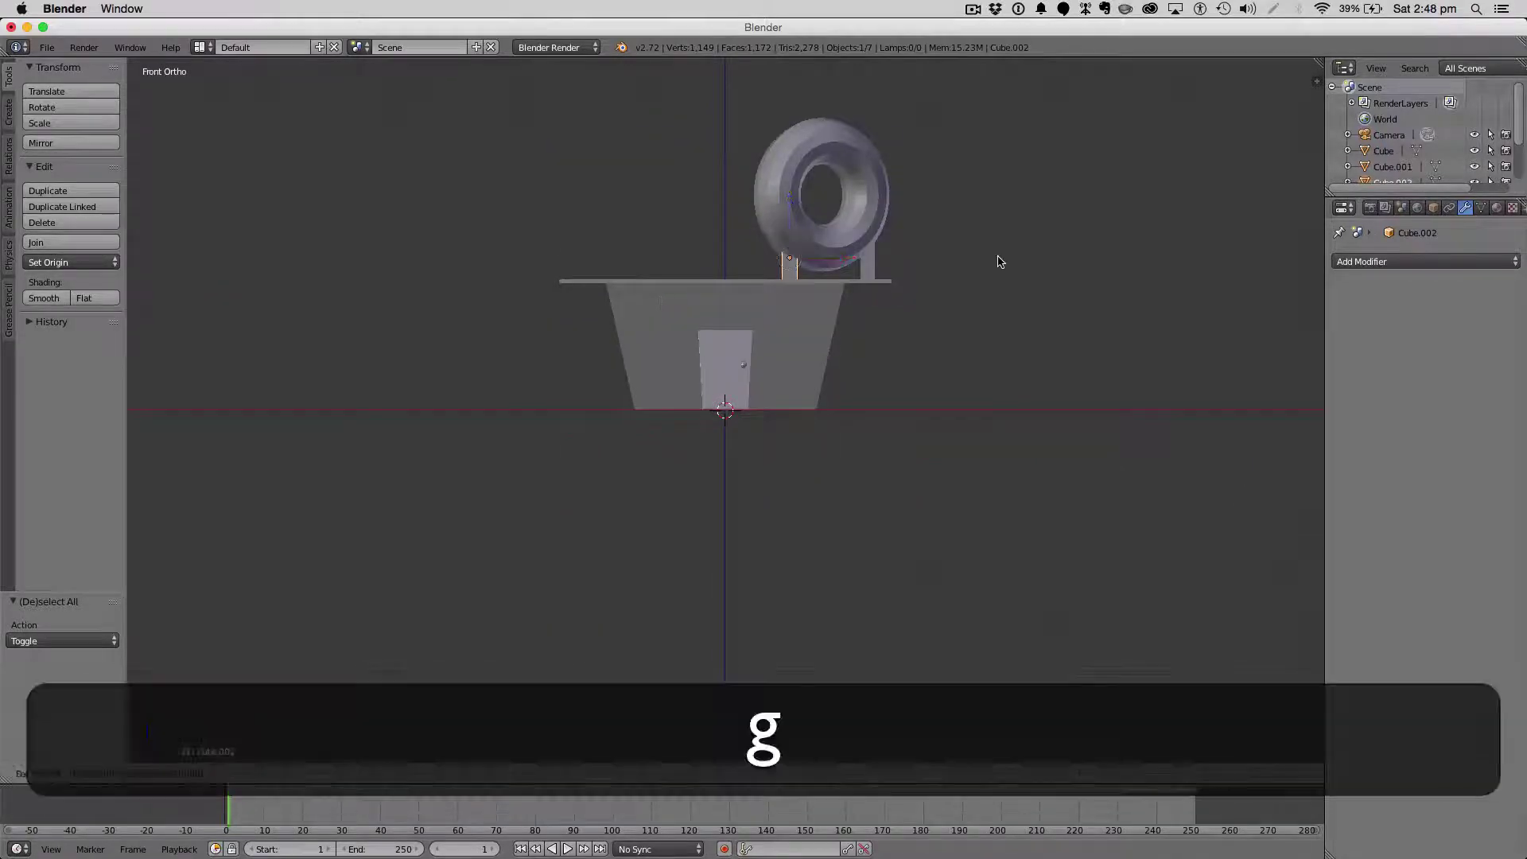
pyautogui.press('a')
# Tilt the donut by about -7.731° around the X axis.
pyautogui.moveTo(931, 276); pyautogui.dragTo(1149, 255, button='middle')
pyautogui.rightClick(941, 130)
pyautogui.moveTo(941, 130); pyautogui.dragTo(963, 118, button='middle')
pyautogui.press('r')
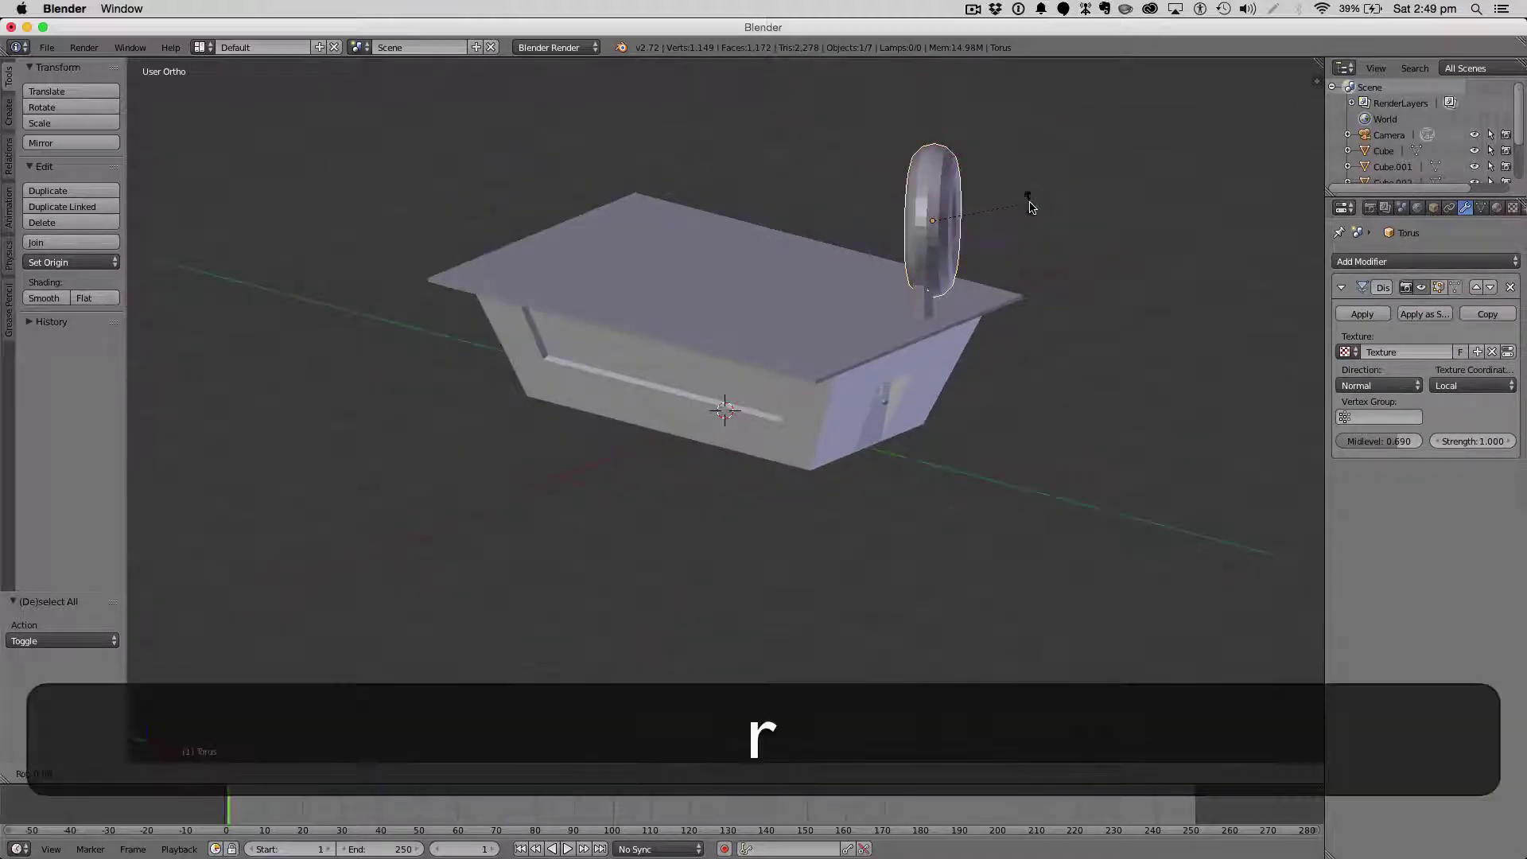
pyautogui.press('z')
pyautogui.press('x')
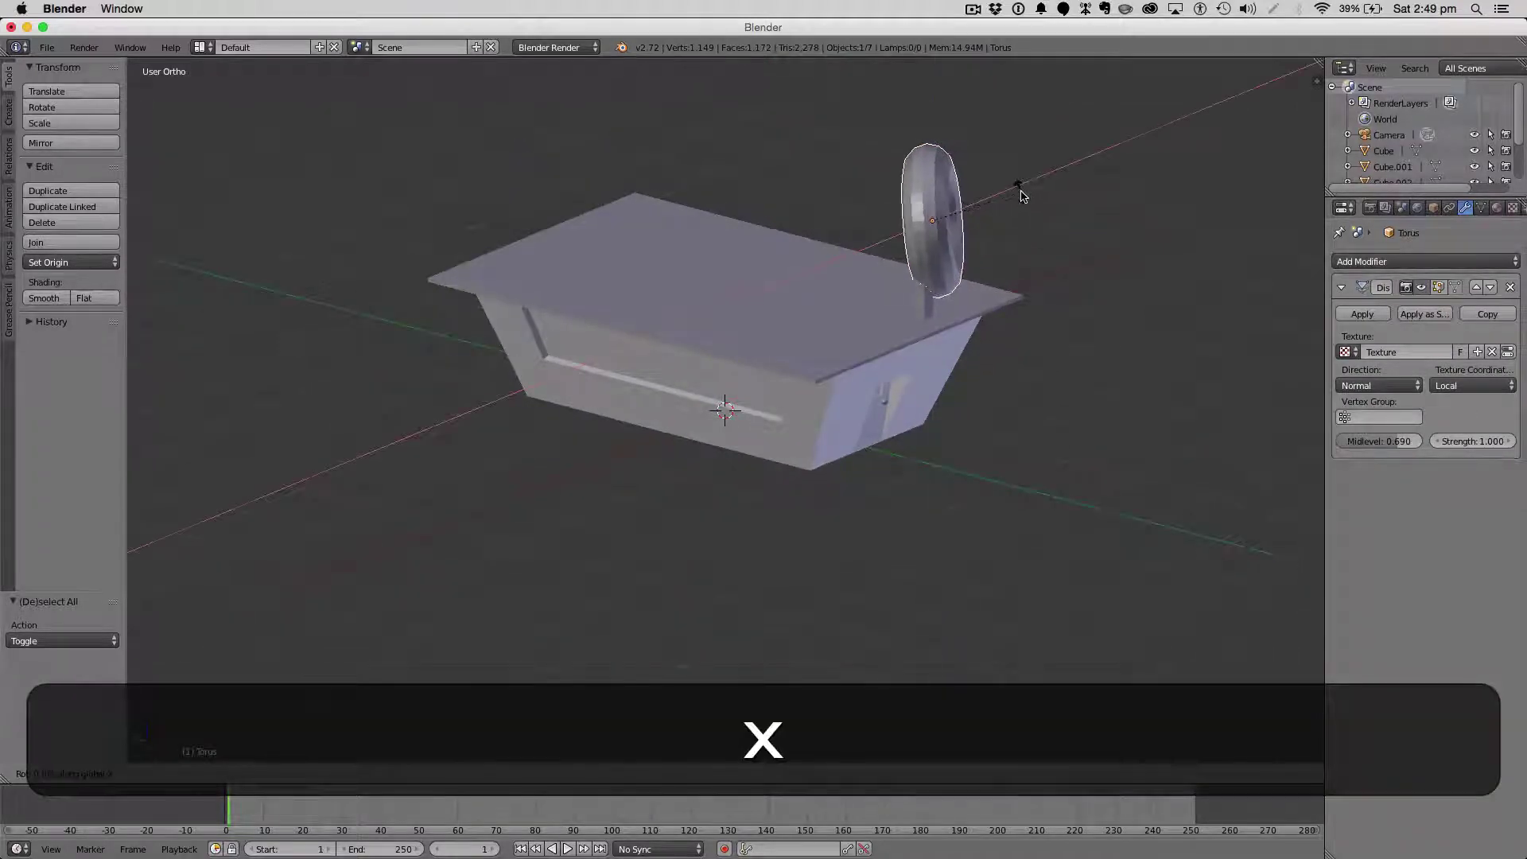
pyautogui.click(1022, 197)
pyautogui.moveTo(1026, 205); pyautogui.dragTo(965, 212, button='middle')
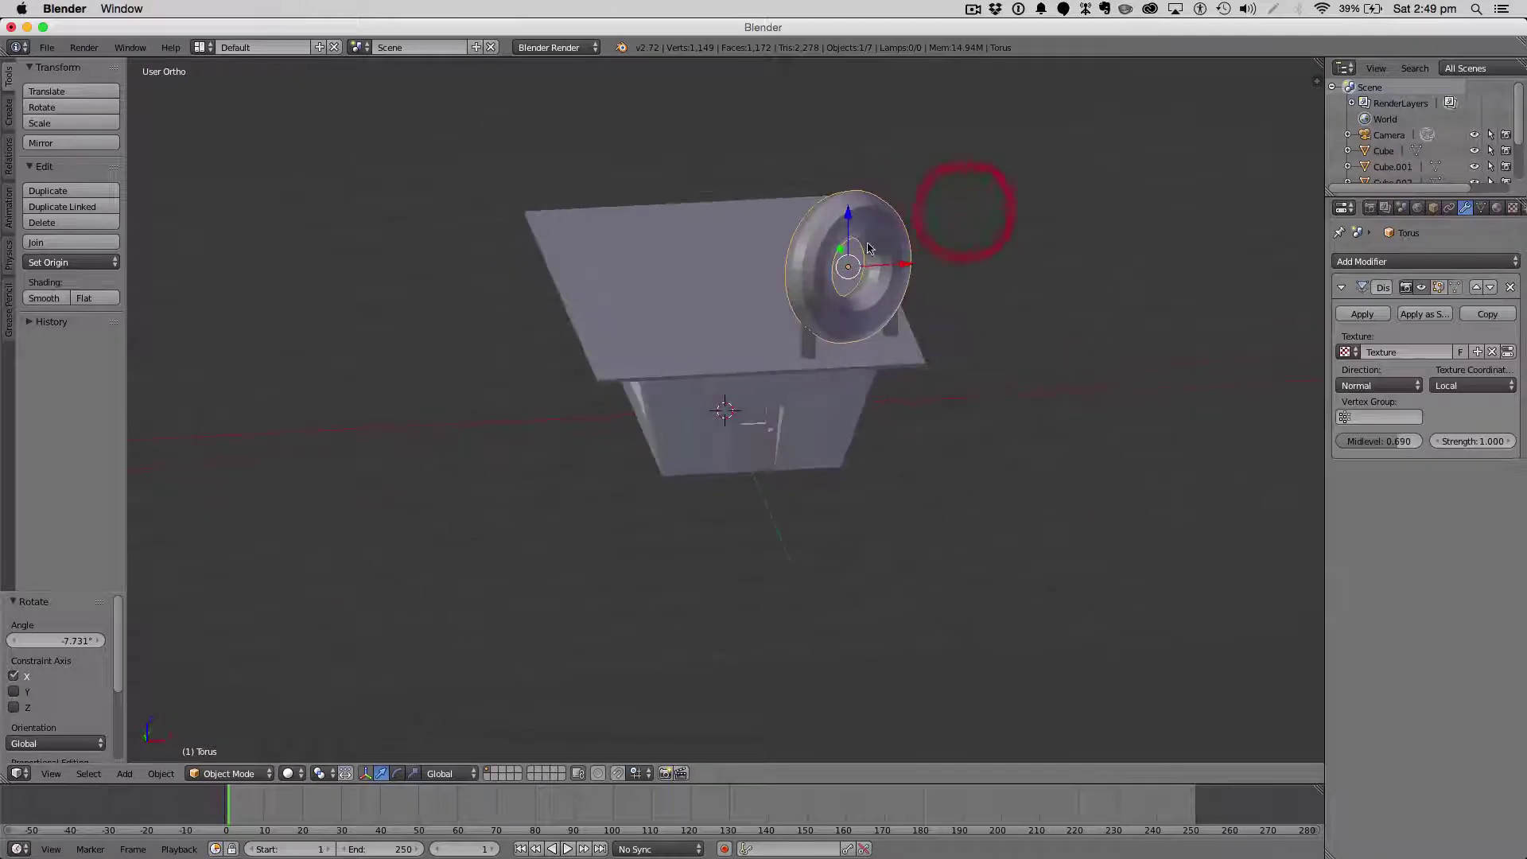
# Shift the tilted donut about 0.210 along Y over its support posts.
pyautogui.moveTo(835, 249); pyautogui.dragTo(828, 246)
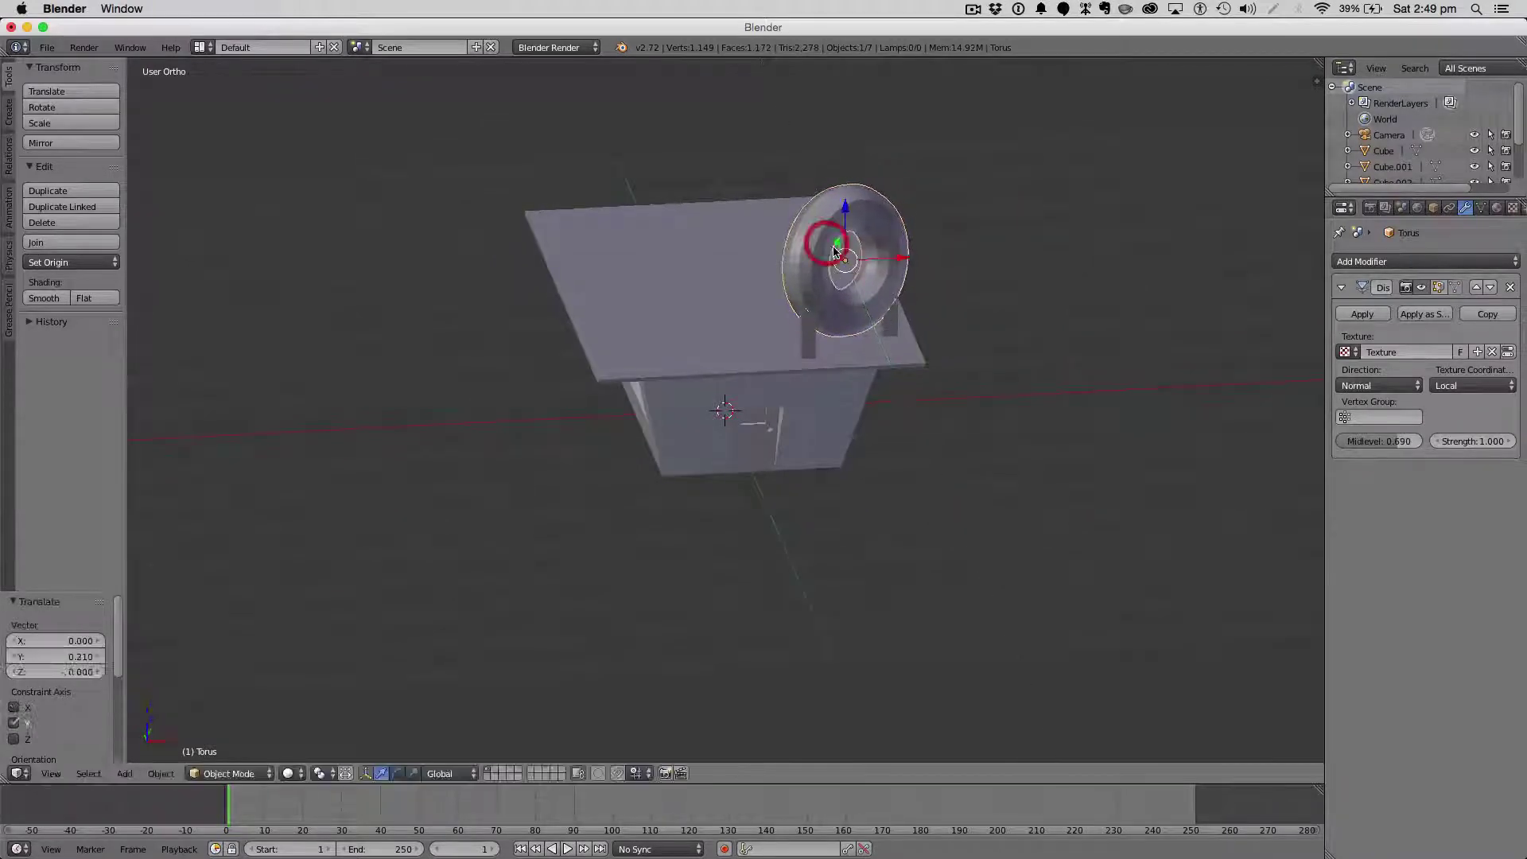
pyautogui.press('a')
pyautogui.moveTo(947, 307); pyautogui.dragTo(828, 289, button='middle')
pyautogui.press('super+z')
pyautogui.press('super+a')
pyautogui.scroll(-1, 828, 289)
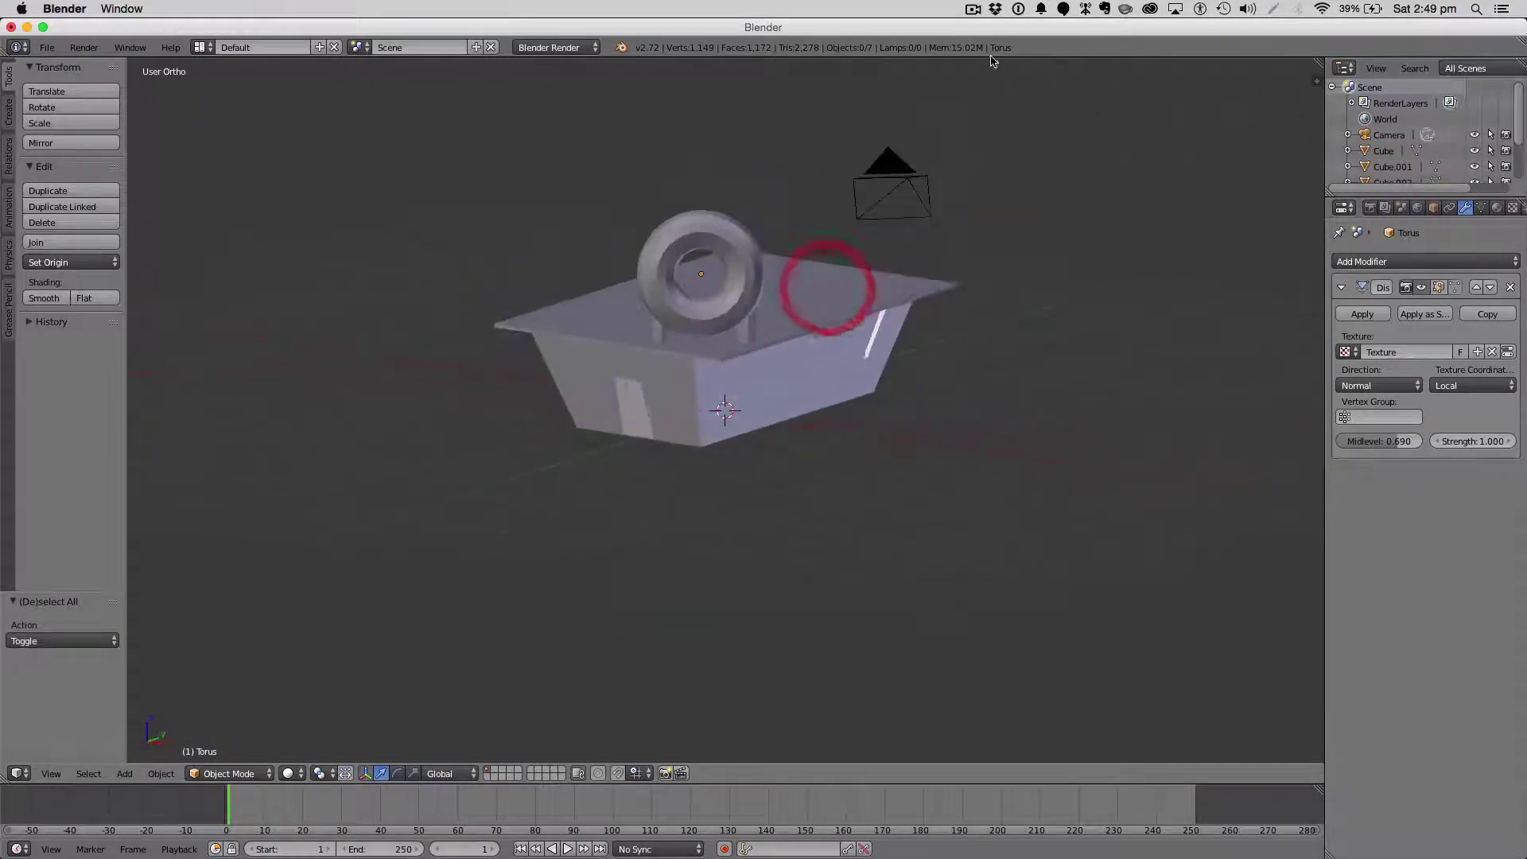
pyautogui.click(978, 11)
pyautogui.click(979, 13)
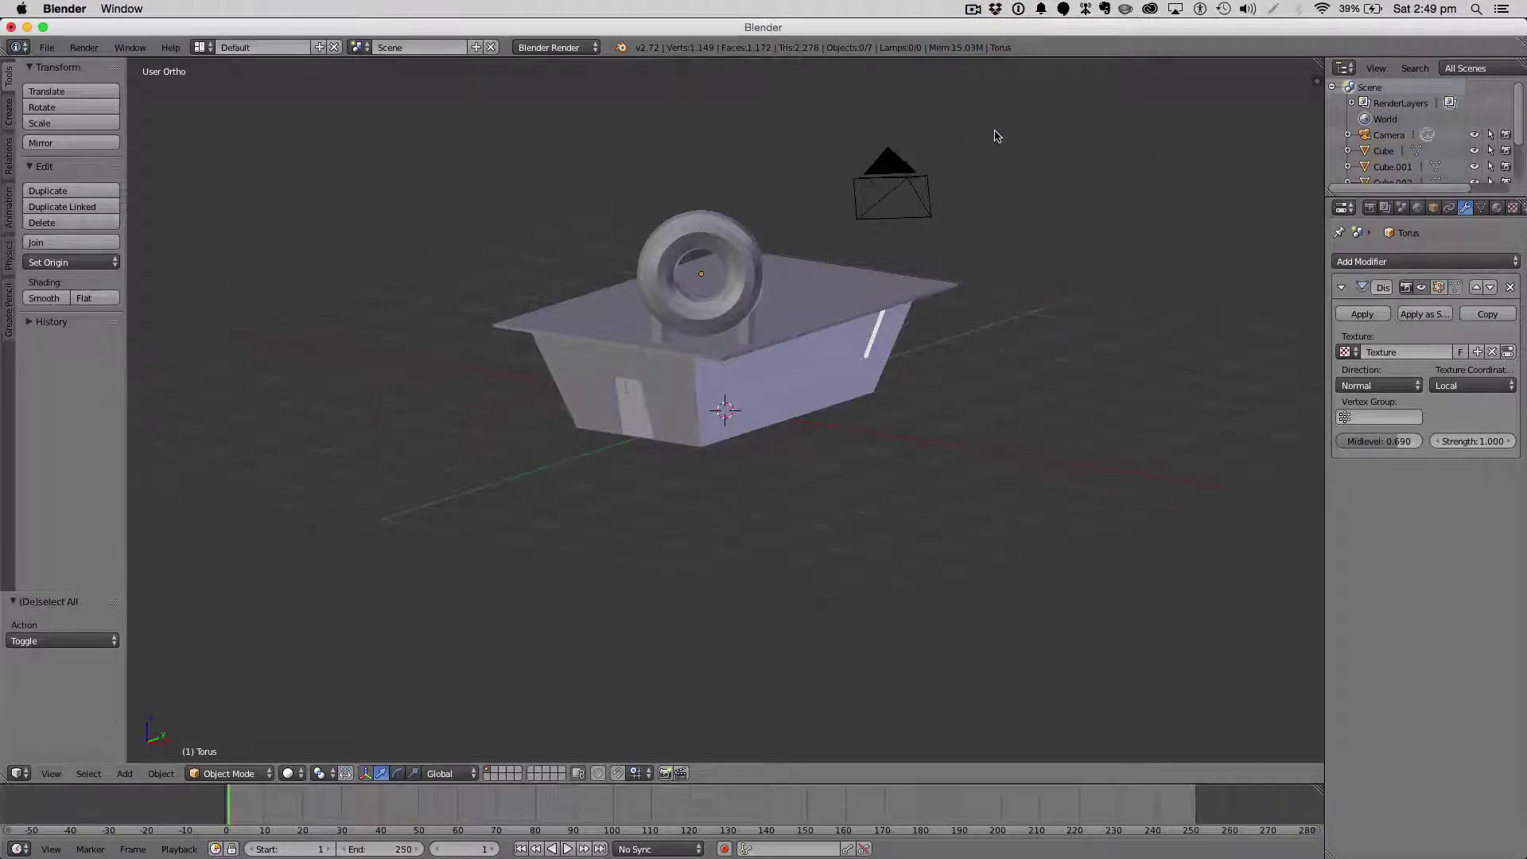
# Add a Decimate modifier to the donut and reduce its collapse ratio to about 0.1835 for a faceted look.
pyautogui.rightClick(746, 288)
pyautogui.click(1404, 262)
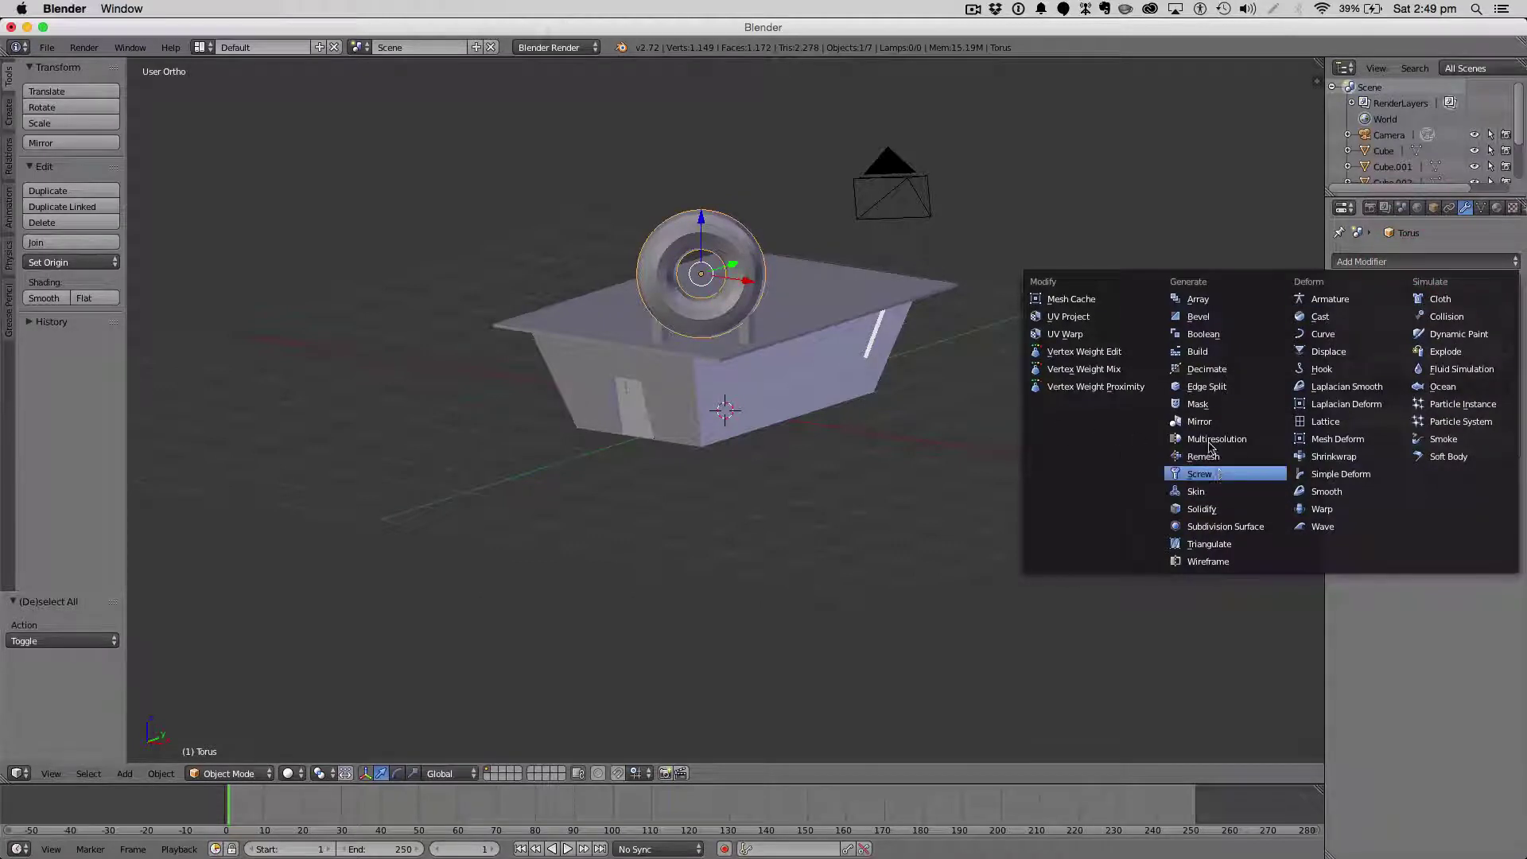
pyautogui.click(1217, 369)
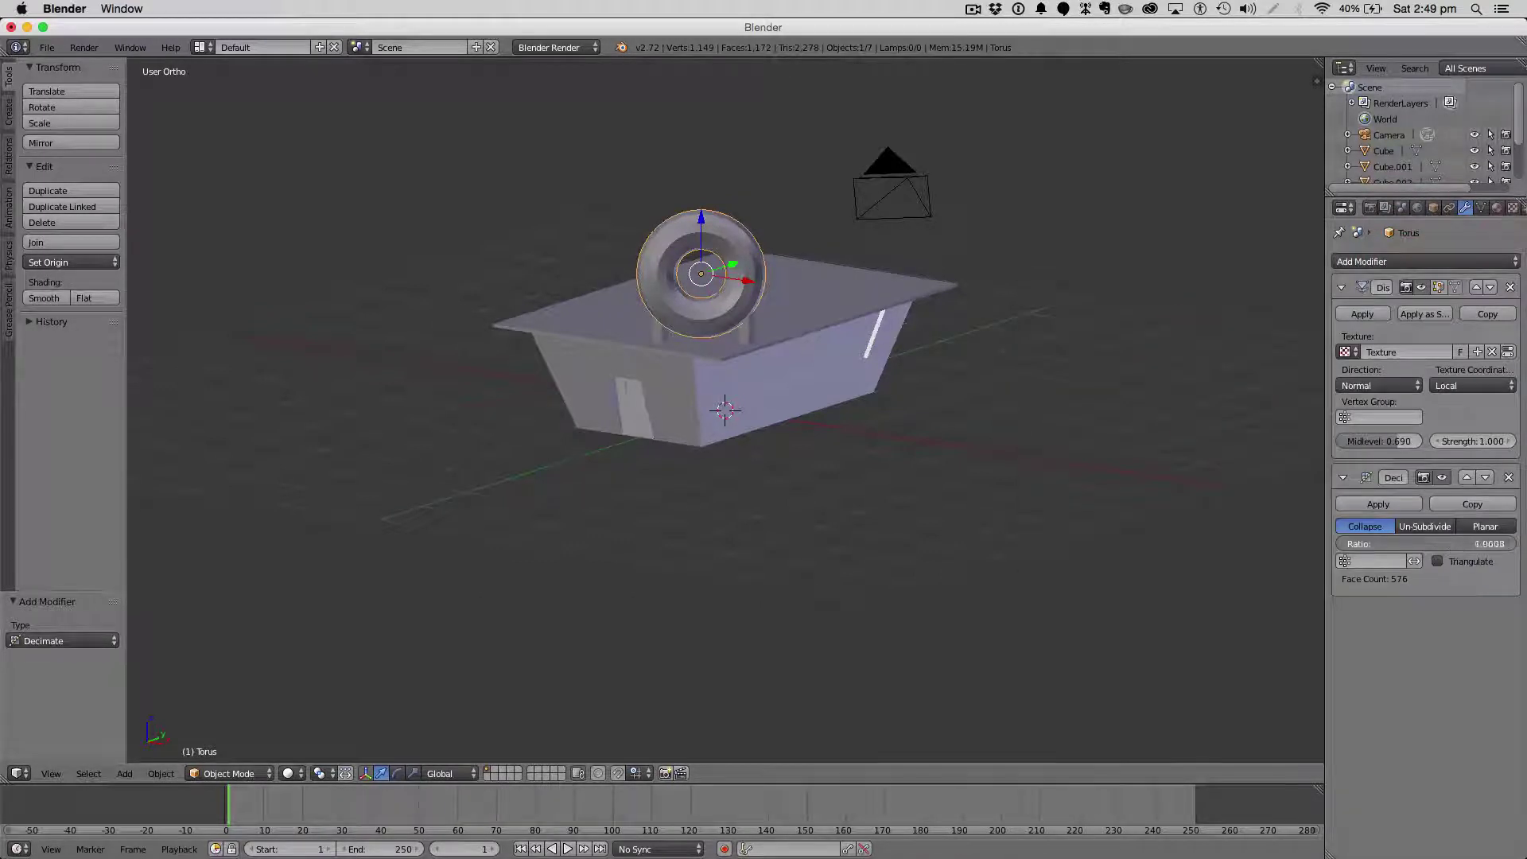
pyautogui.moveTo(1445, 544); pyautogui.dragTo(1355, 544)
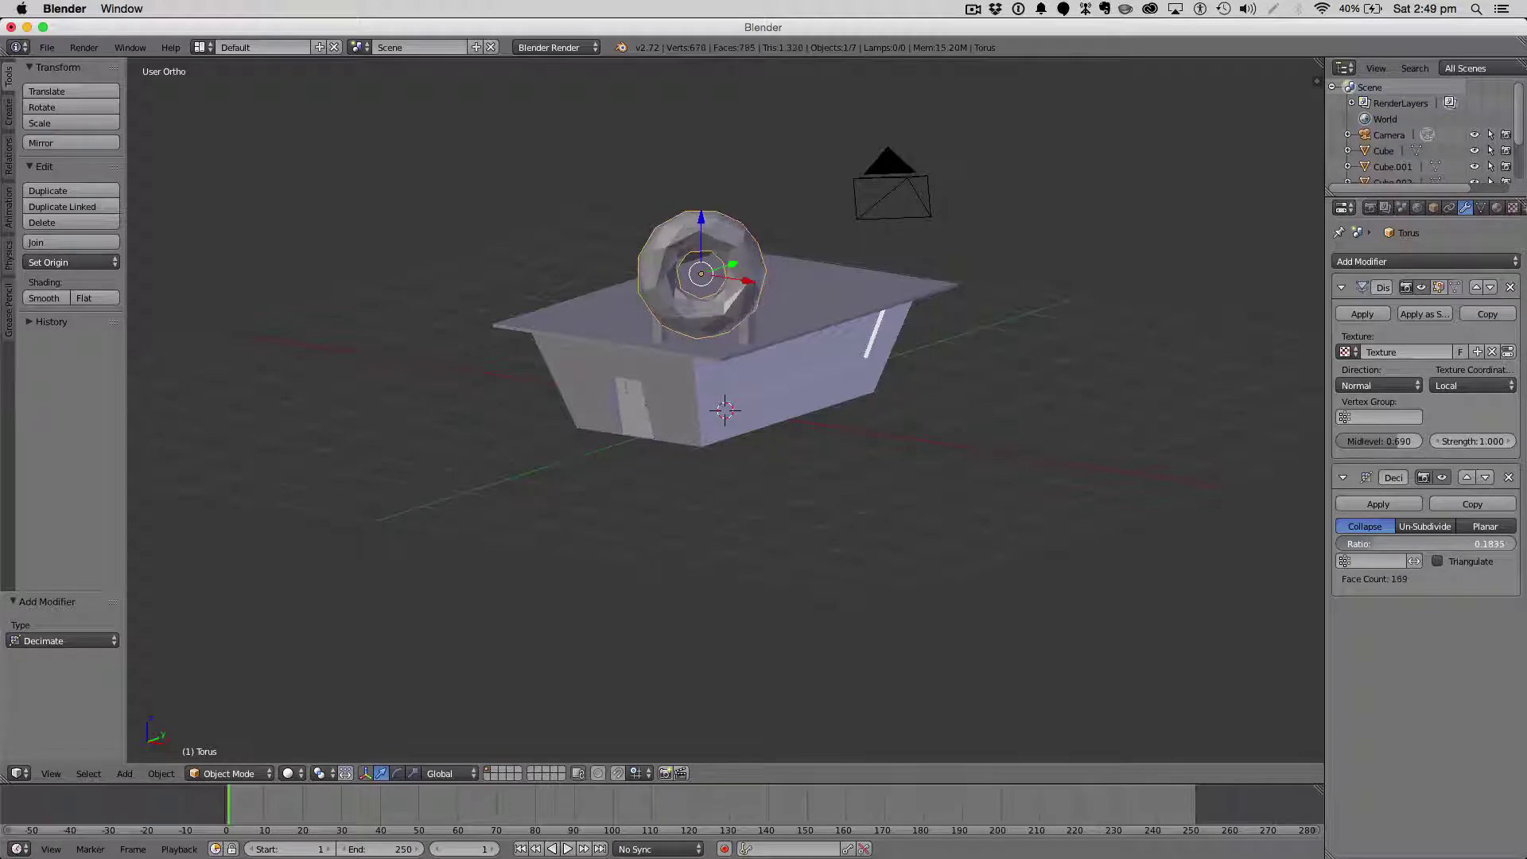
pyautogui.scroll(5, 845, 395)
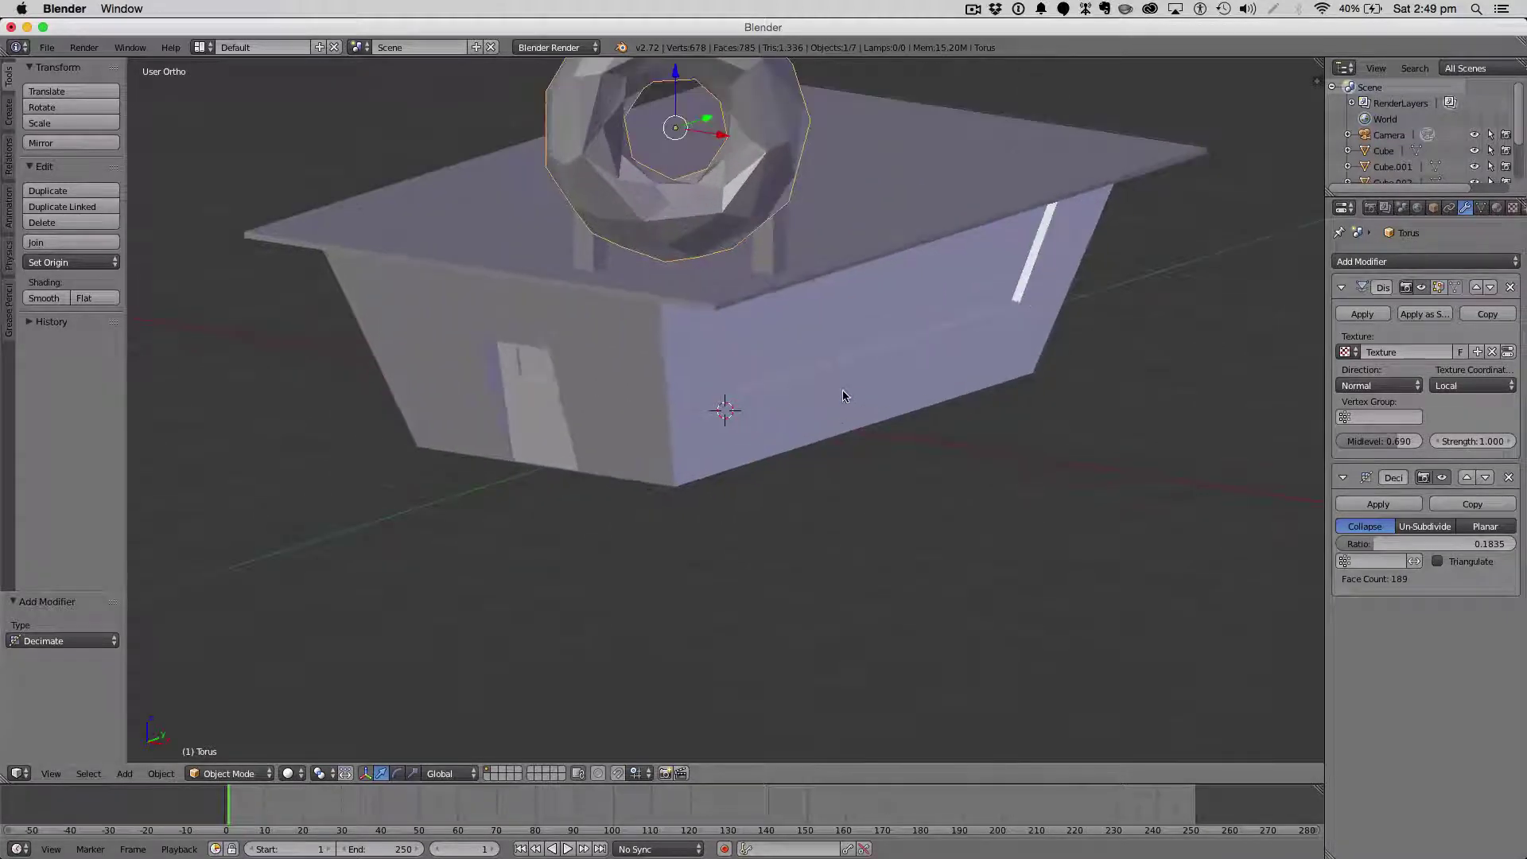
pyautogui.press('a')
# Select the main building and examine its walls, window recess and door from several angles.
pyautogui.moveTo(767, 401); pyautogui.dragTo(823, 382, button='middle')
pyautogui.scroll(6, 722, 382)
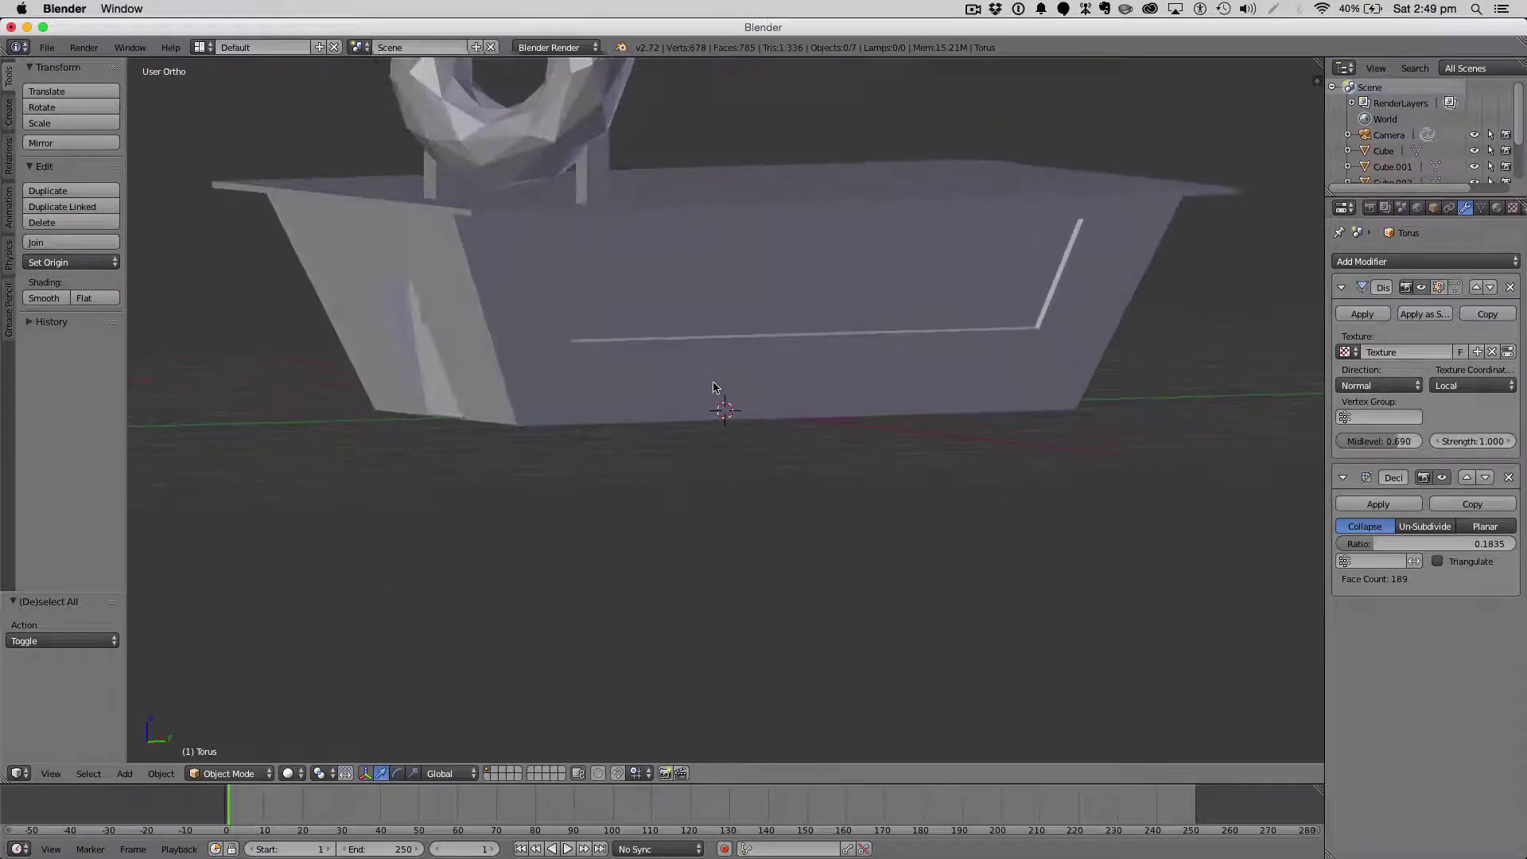
pyautogui.rightClick(726, 394)
pyautogui.press('Tab')
pyautogui.press('Tab')
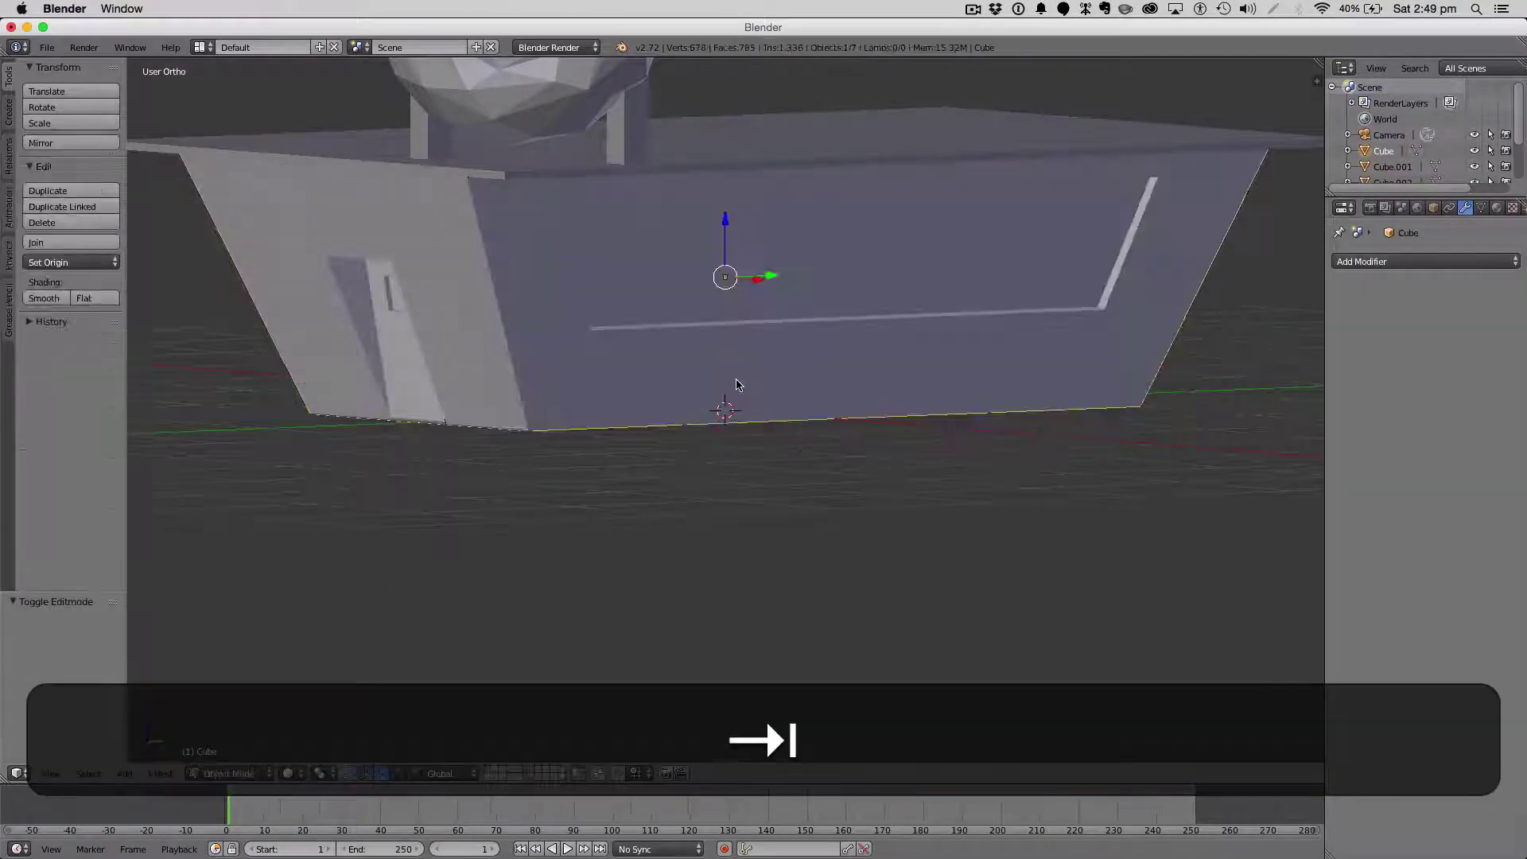
pyautogui.press('Tab')
pyautogui.press('Tab')
pyautogui.scroll(-5, 734, 378)
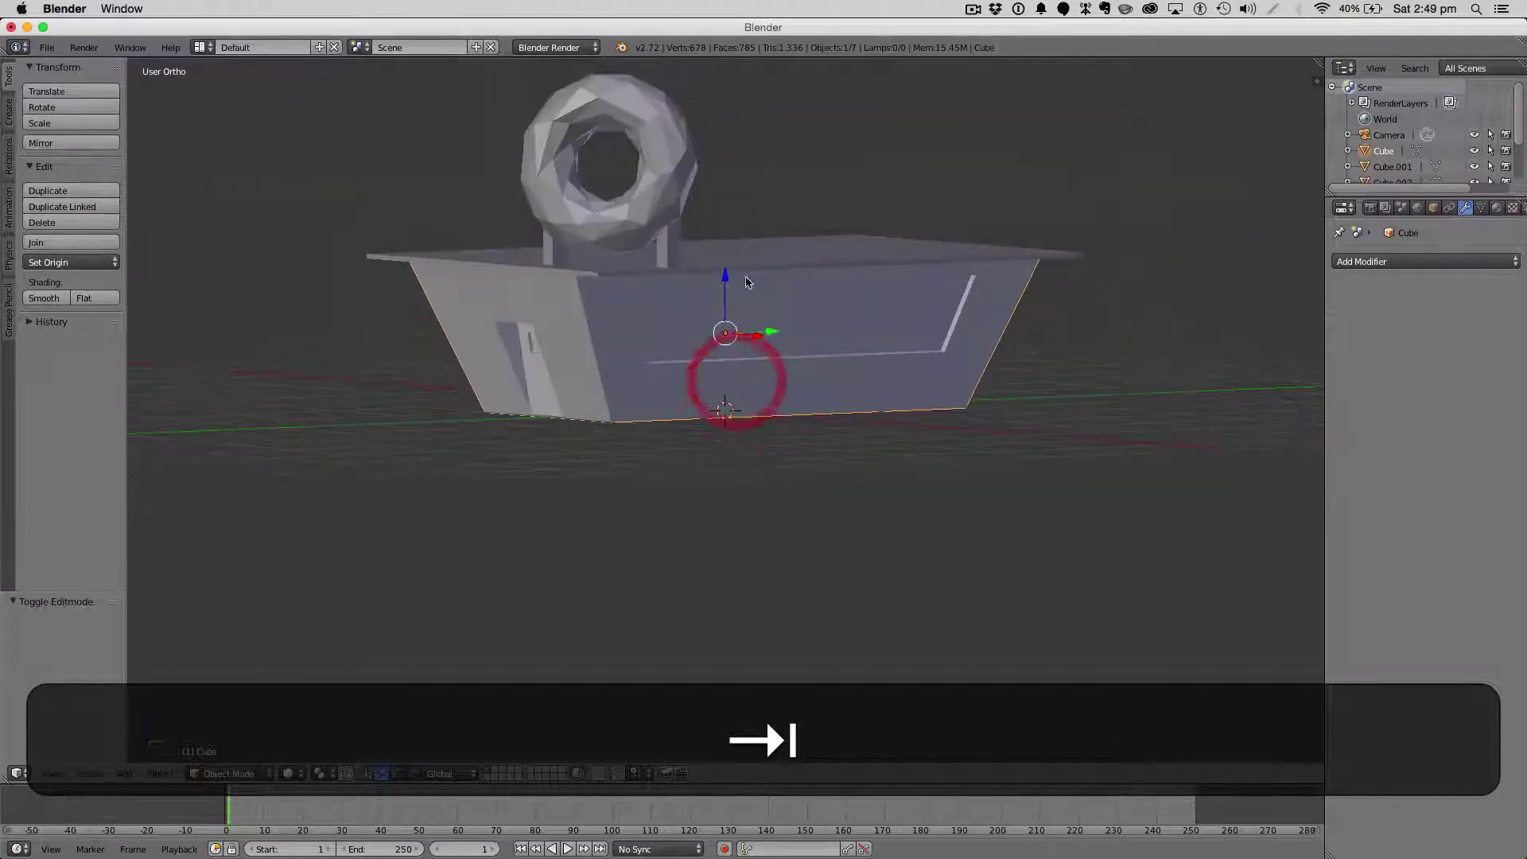
pyautogui.moveTo(735, 213); pyautogui.dragTo(764, 297, button='middle')
pyautogui.scroll(5, 764, 356)
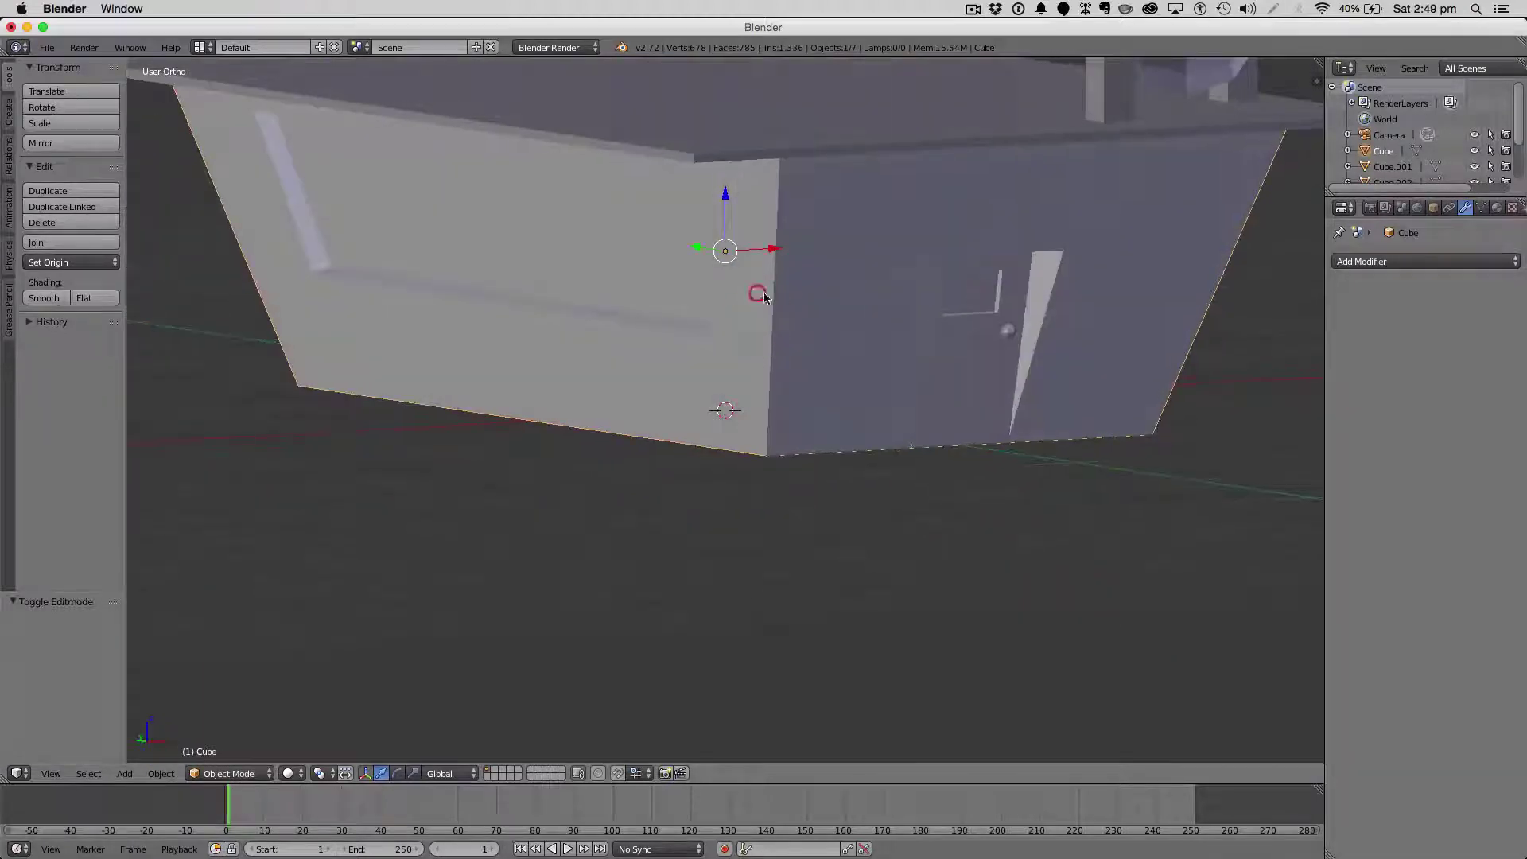
pyautogui.scroll(-5, 788, 305)
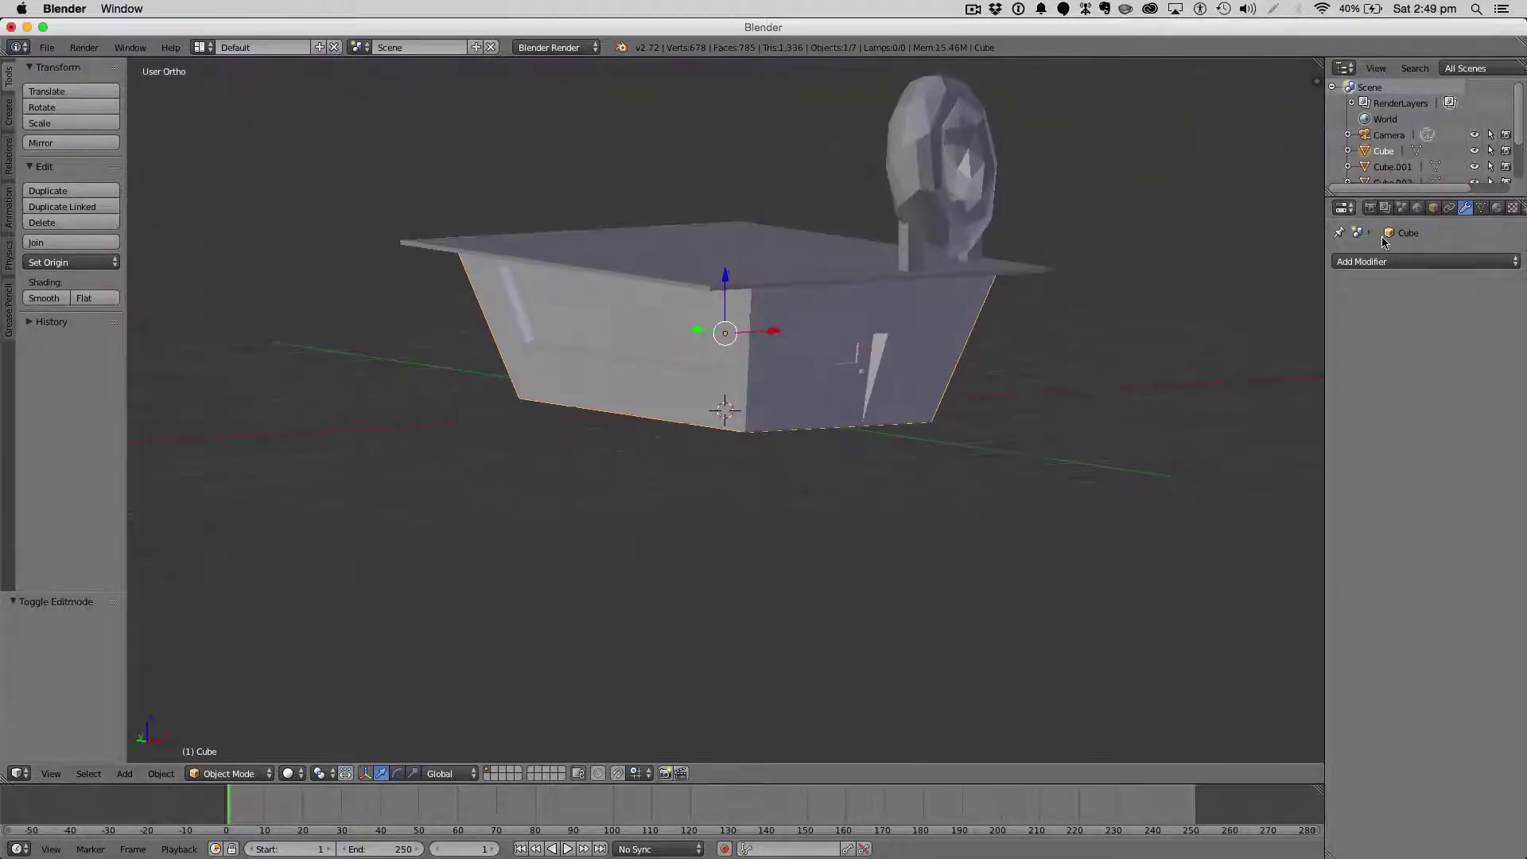
# Switch the render engine to Cycles and enable nodes on the building's material.
pyautogui.click(1498, 207)
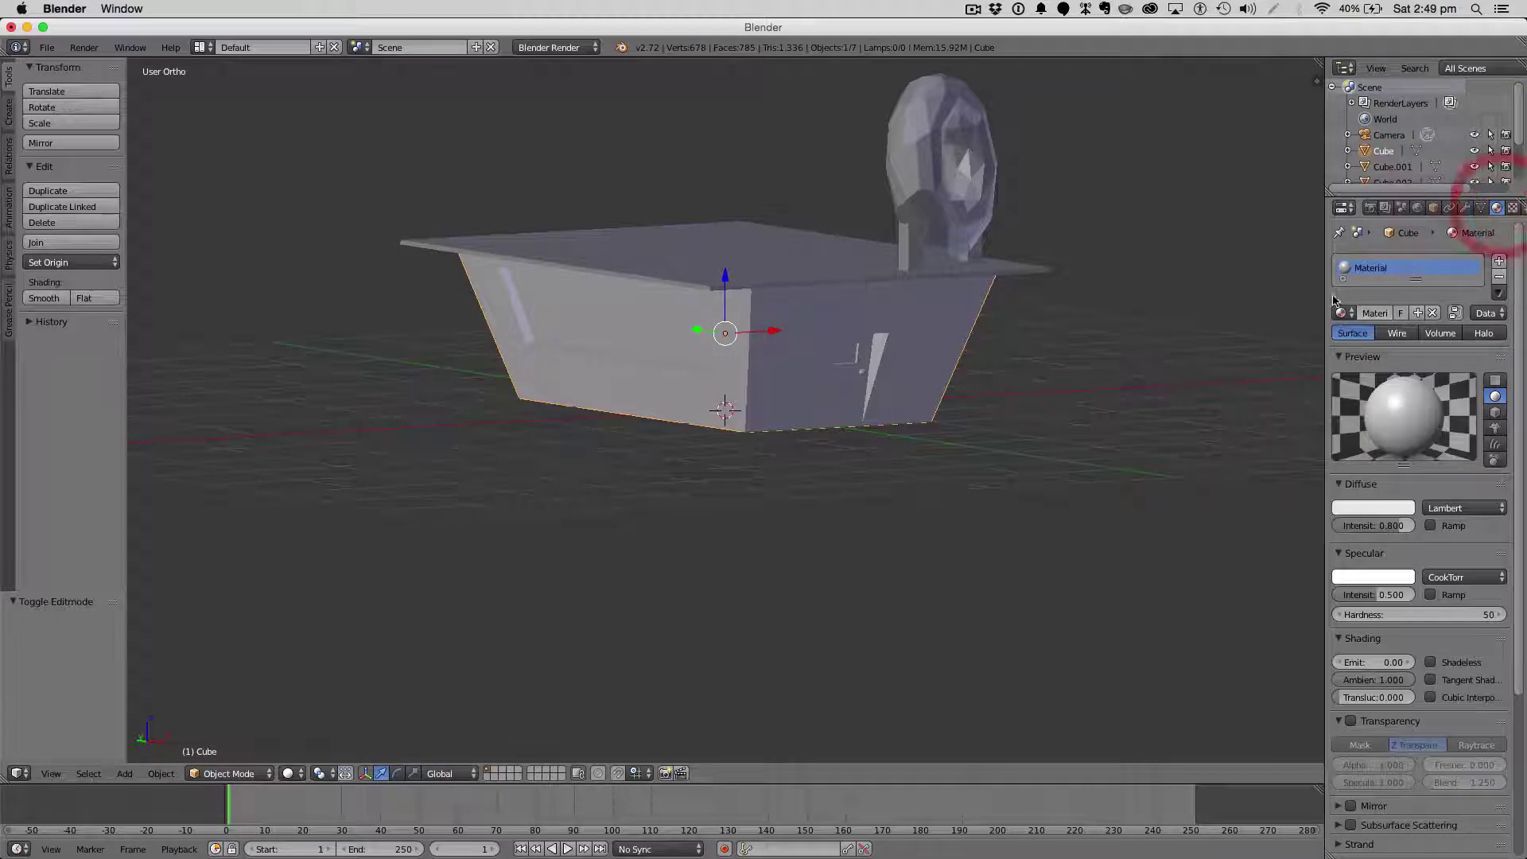
pyautogui.click(557, 47)
pyautogui.click(556, 101)
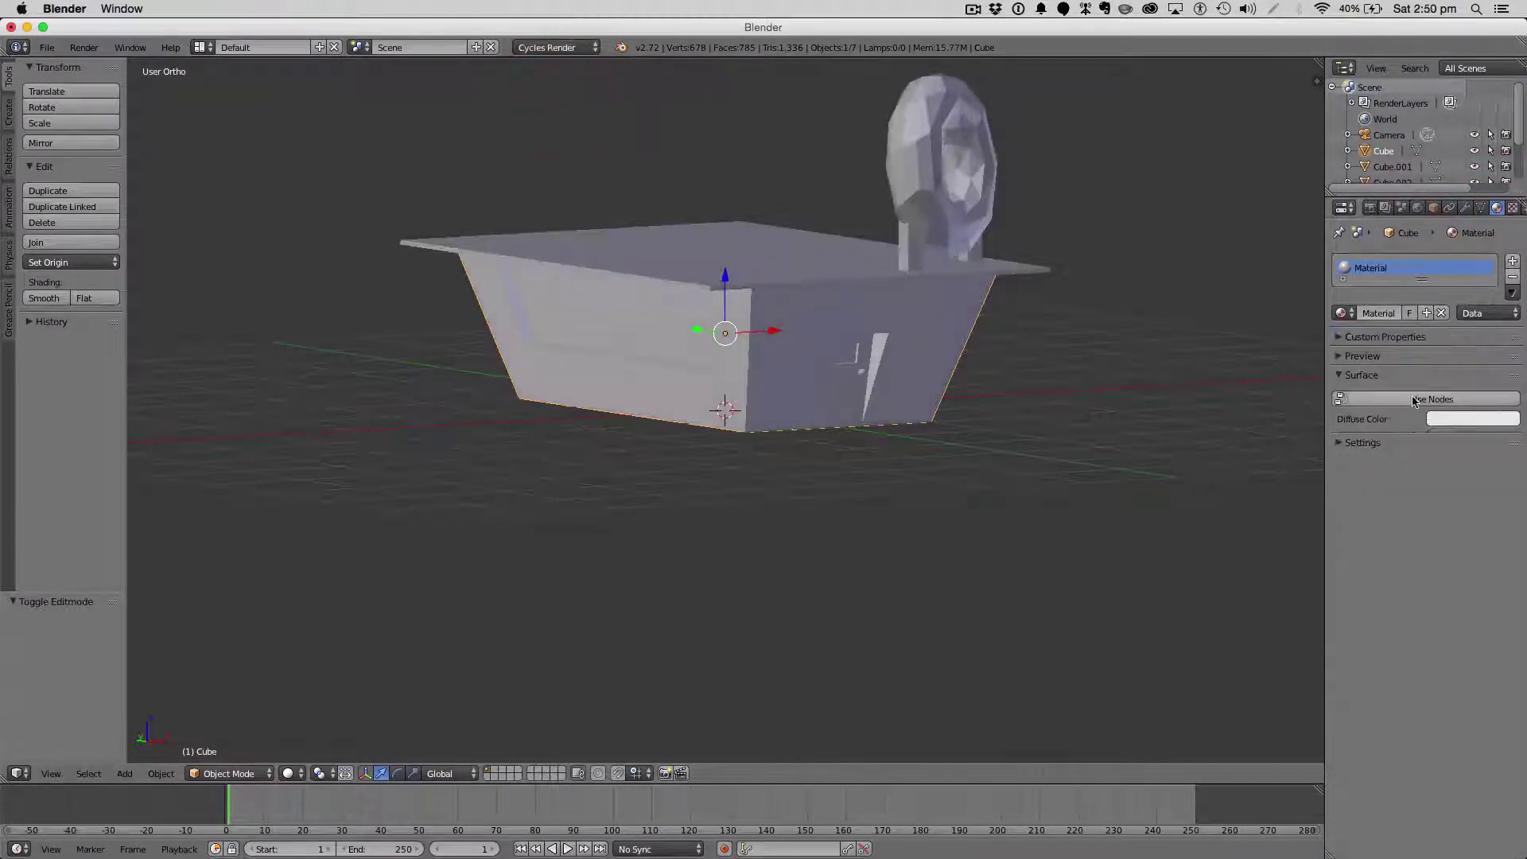
pyautogui.click(1423, 398)
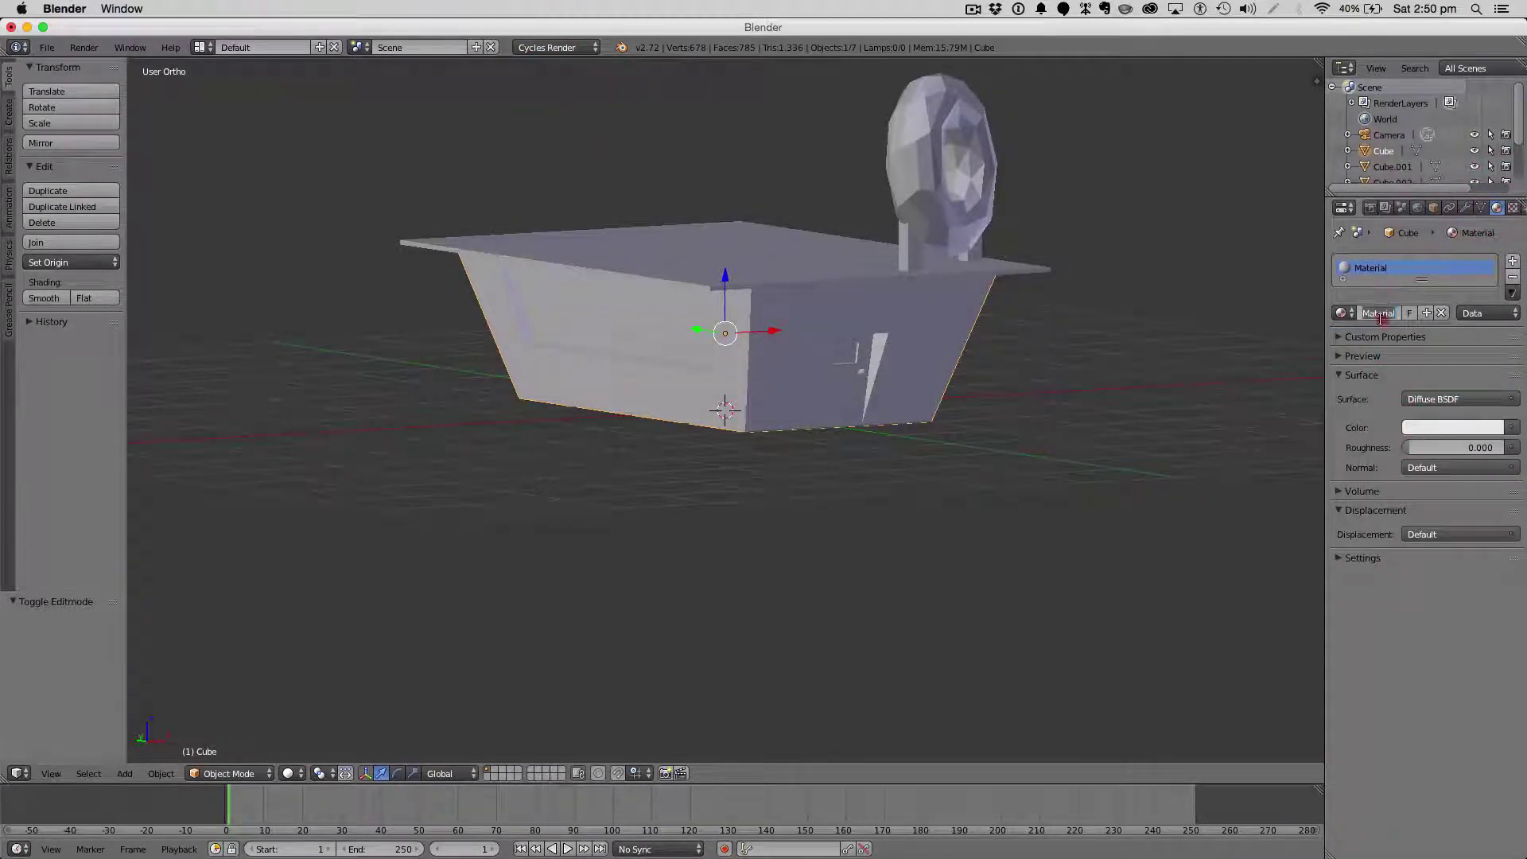
# Rename the building's material to Main and change its diffuse colour to a slightly darkened tan.
pyautogui.write('Main')
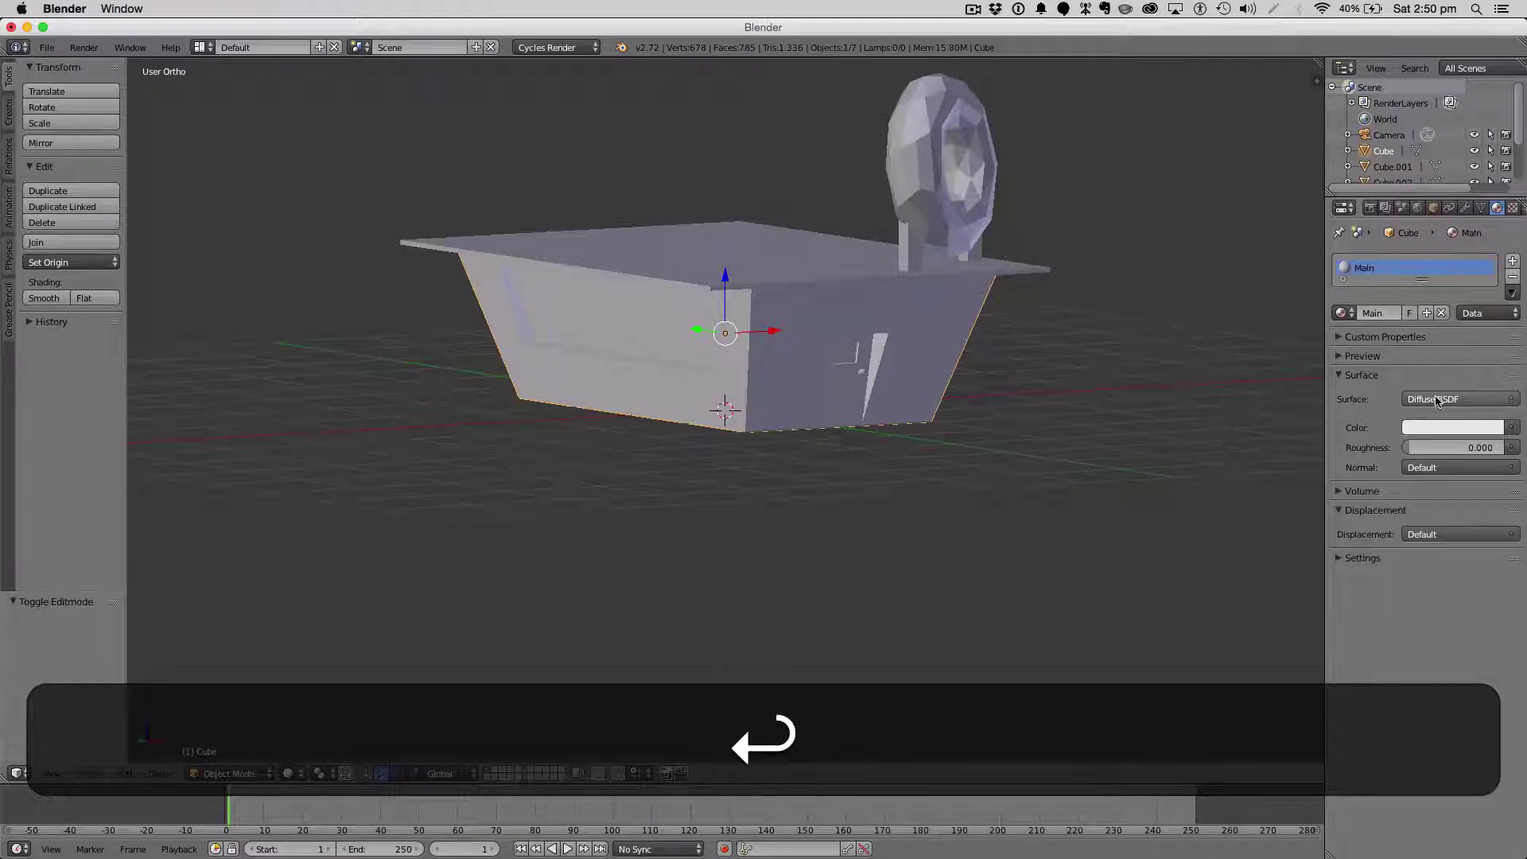
pyautogui.click(1440, 427)
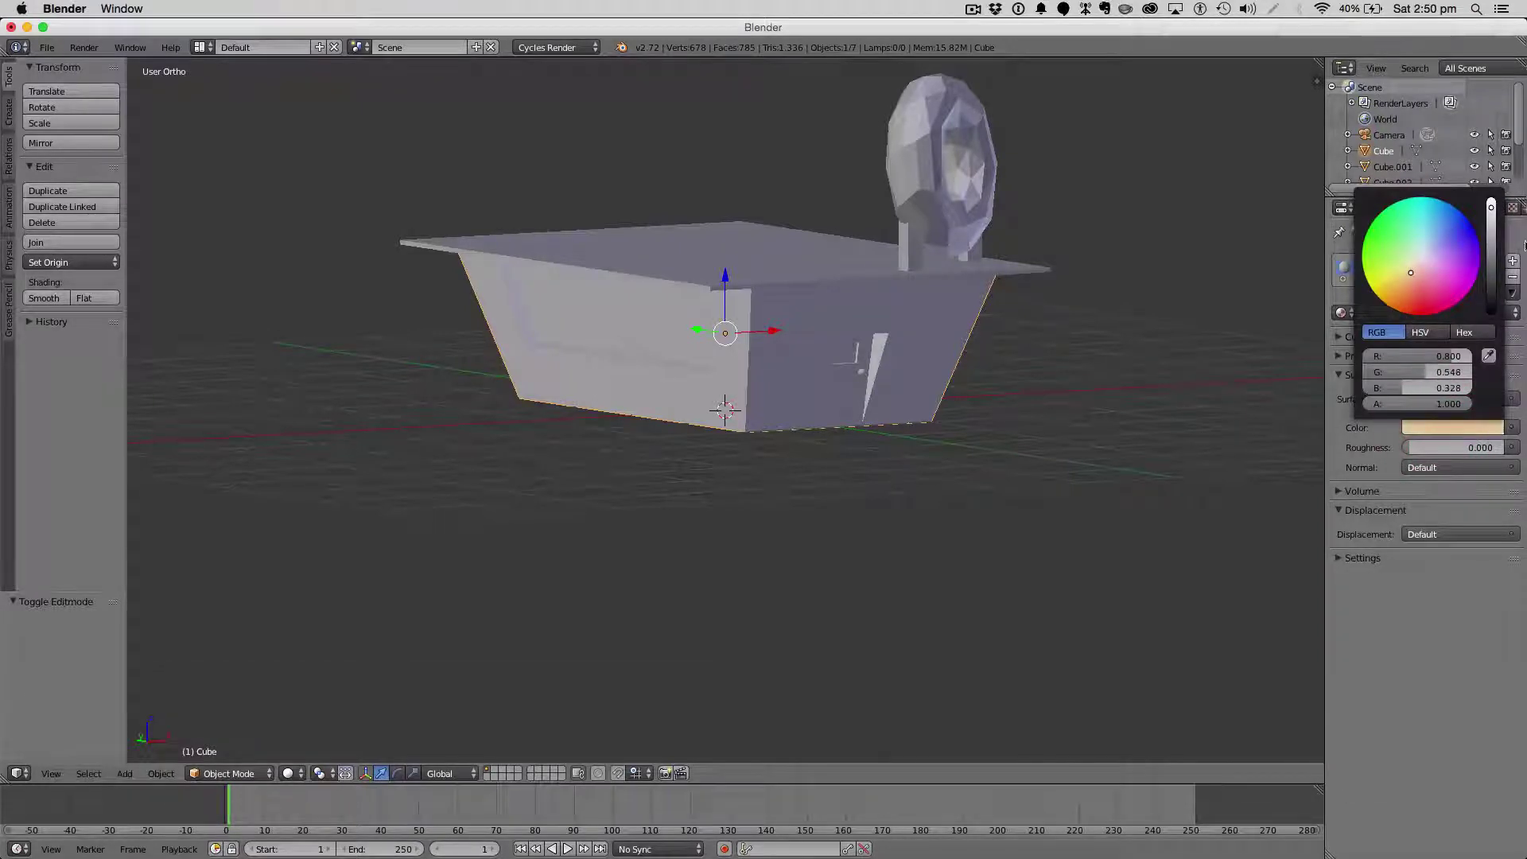
pyautogui.moveTo(1490, 230); pyautogui.dragTo(1491, 232)
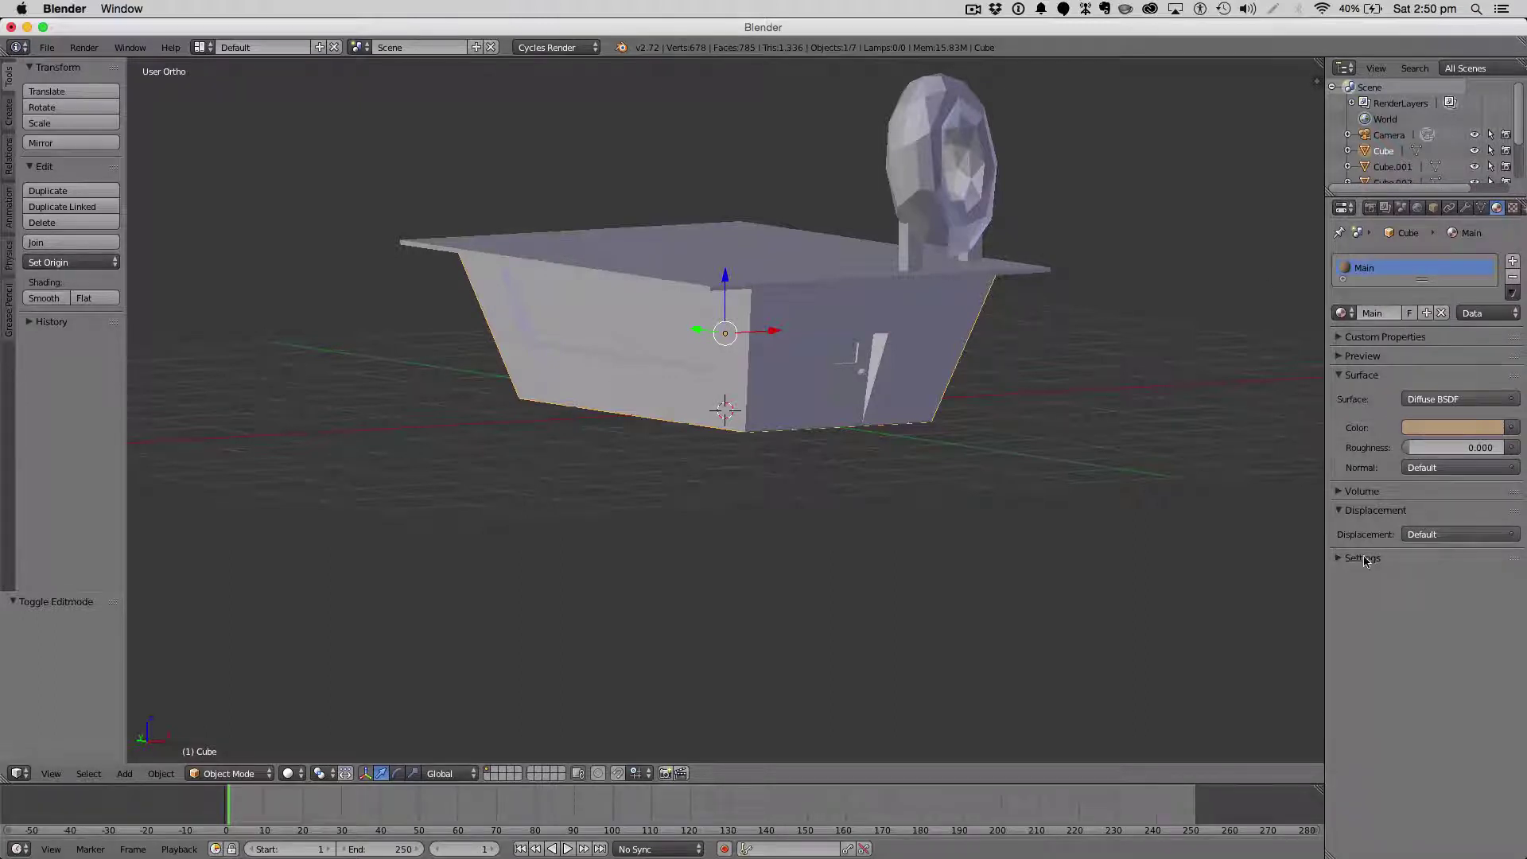
# Match the Main material's viewport colour to its diffuse tan by sampling that colour.
pyautogui.click(1363, 559)
pyautogui.click(1373, 596)
pyautogui.click(1401, 532)
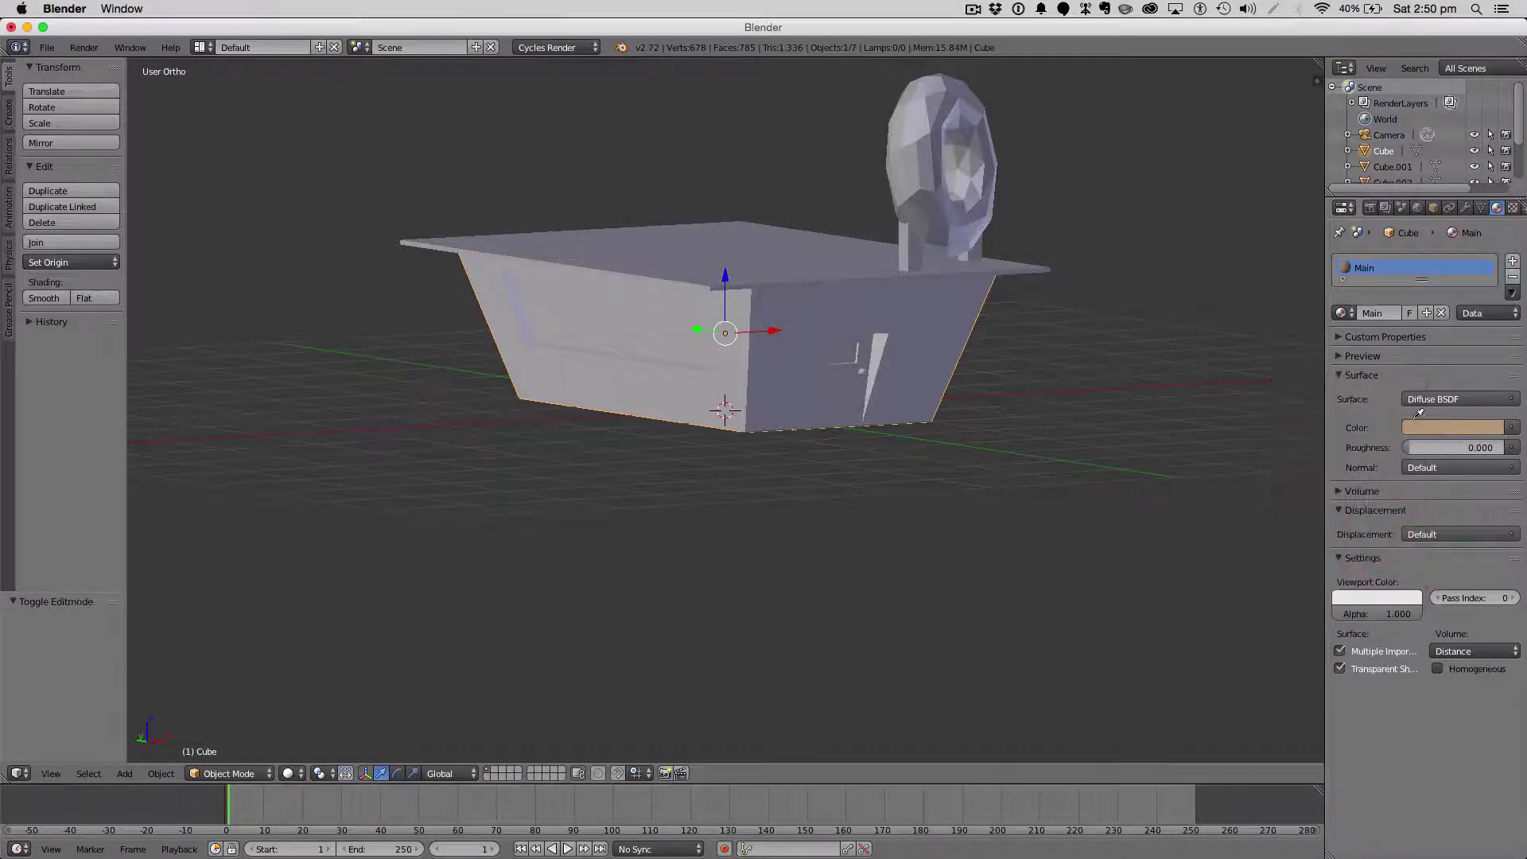
pyautogui.click(1420, 427)
# Select the two bottom rows of faces across the building's front wall, including the lower part of the door.
pyautogui.press('Tab')
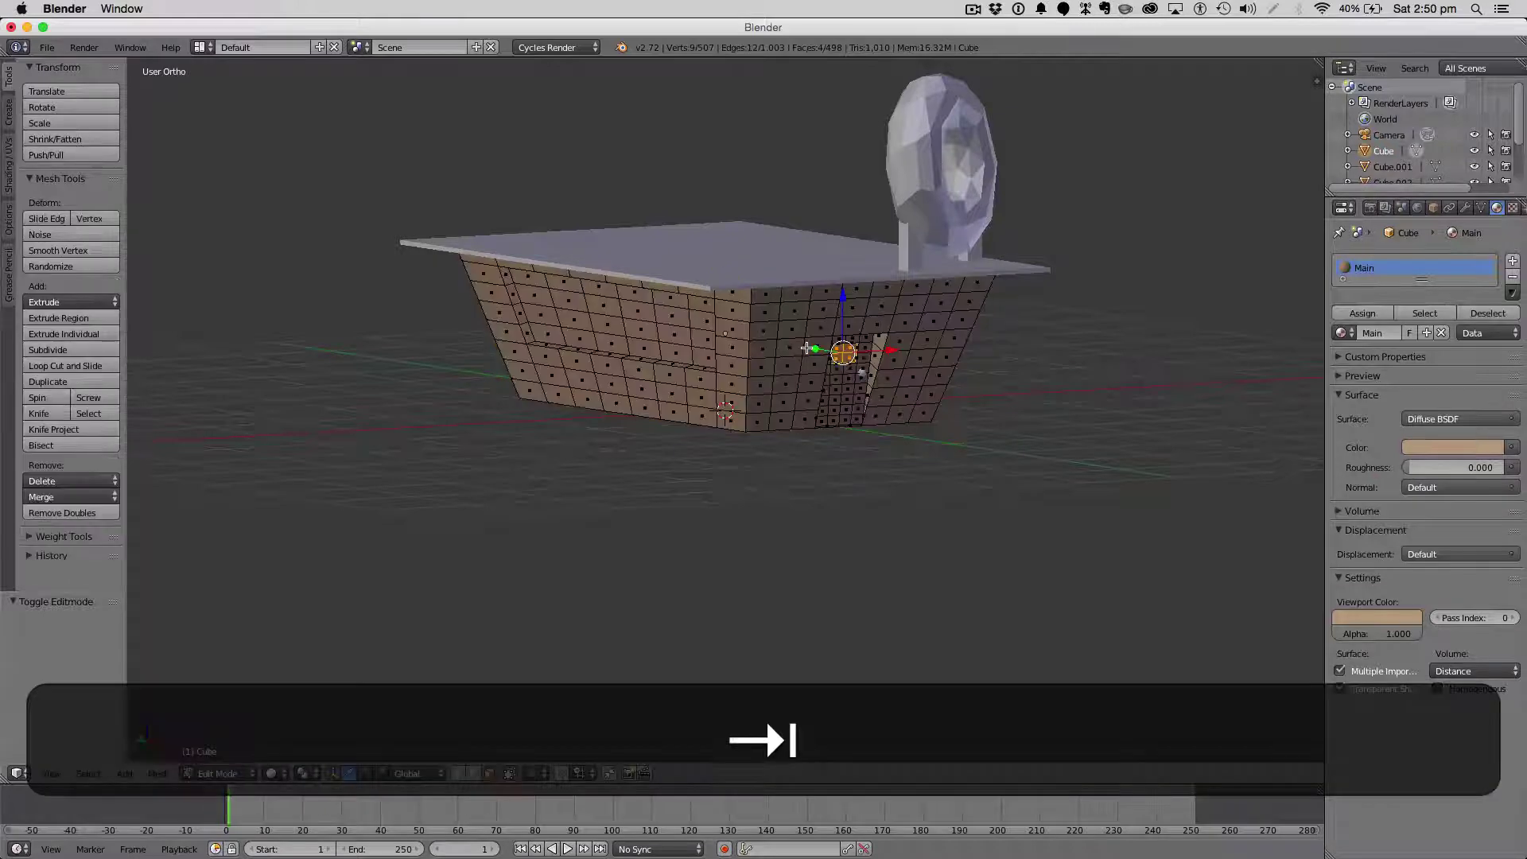
pyautogui.press('a')
pyautogui.press('1')
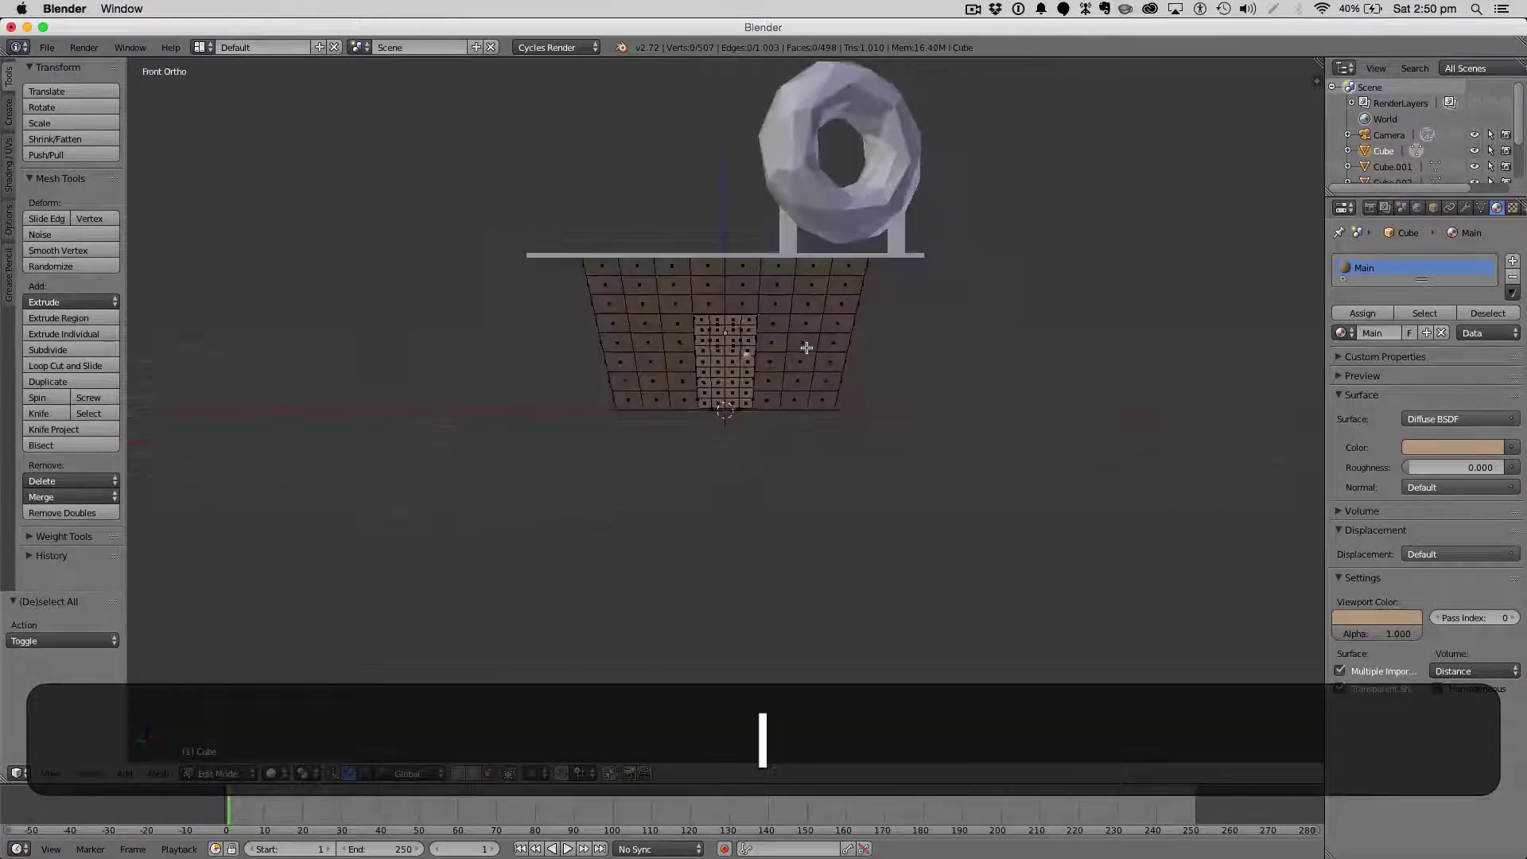
pyautogui.scroll(6, 809, 350)
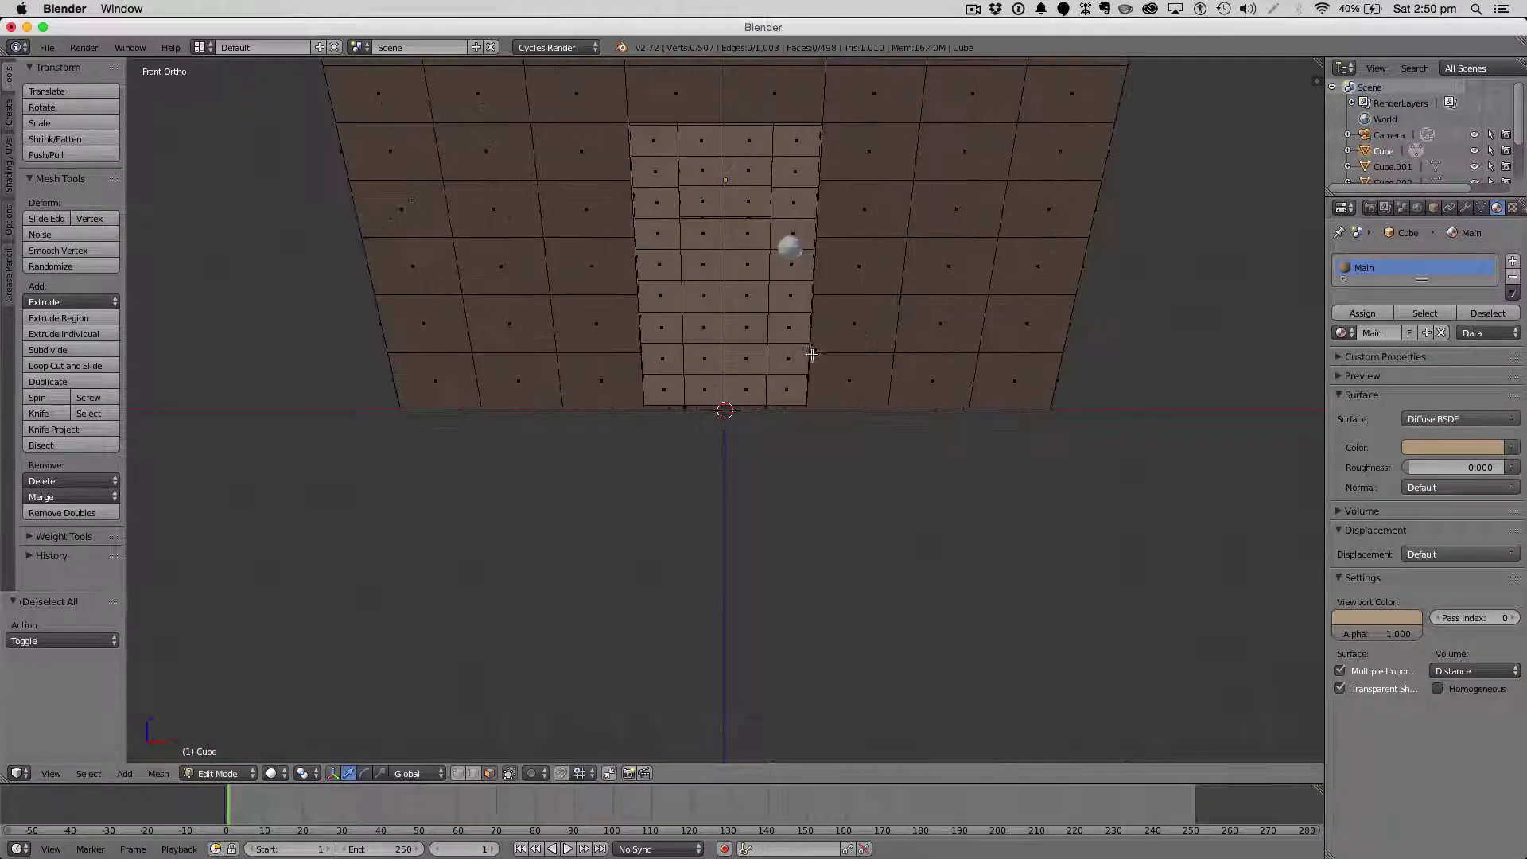
pyautogui.press('c')
pyautogui.moveTo(1024, 351)
pyautogui.mouseDown()
pyautogui.moveTo(669, 350)
pyautogui.moveTo(743, 373)
pyautogui.moveTo(475, 358)
pyautogui.mouseUp()
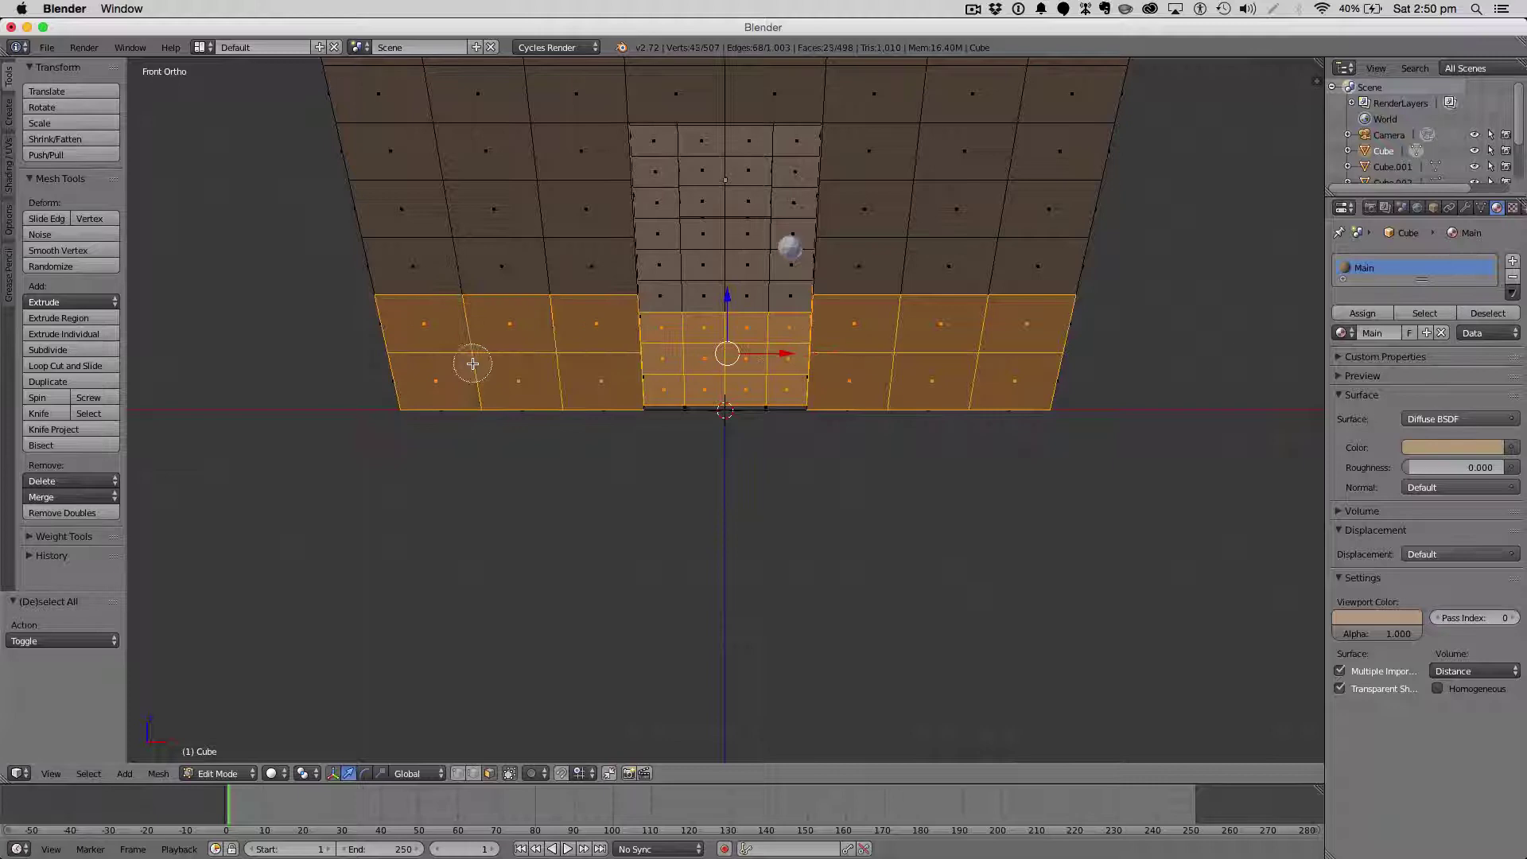
pyautogui.press('Escape')
# Add the two bottom rows of faces on the building's right side wall to the selection.
pyautogui.press('3')
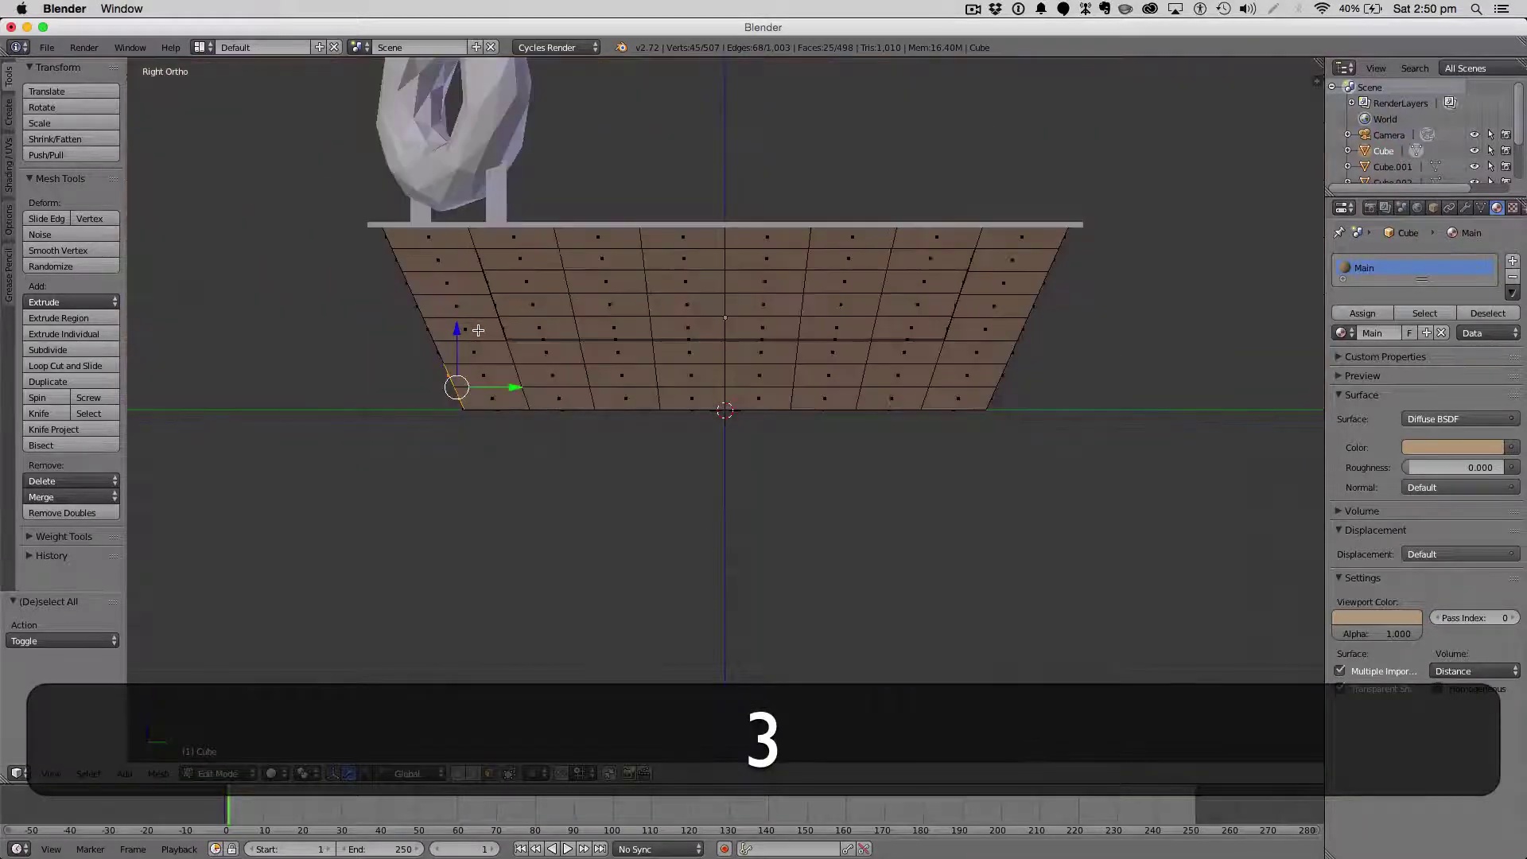
pyautogui.press('c')
pyautogui.moveTo(493, 386); pyautogui.dragTo(946, 389)
pyautogui.keyDown('shift'); pyautogui.moveTo(830, 362); pyautogui.dragTo(797, 336); pyautogui.keyUp('shift')
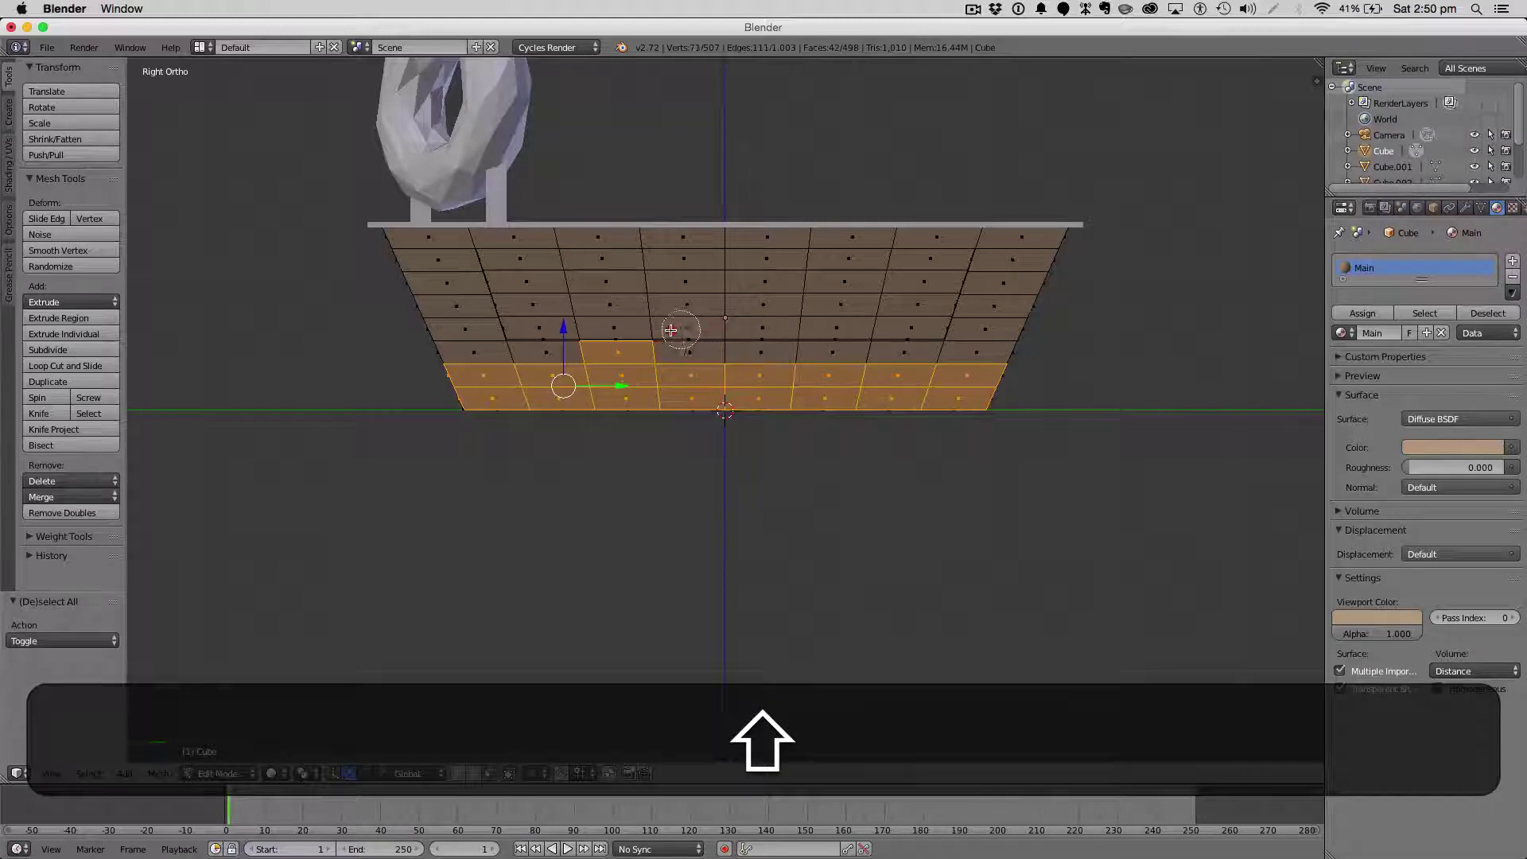
pyautogui.press('Escape')
# Extend the selection with the two bottom rows of faces on the building's left side wall.
pyautogui.hotkey('shift', '3')
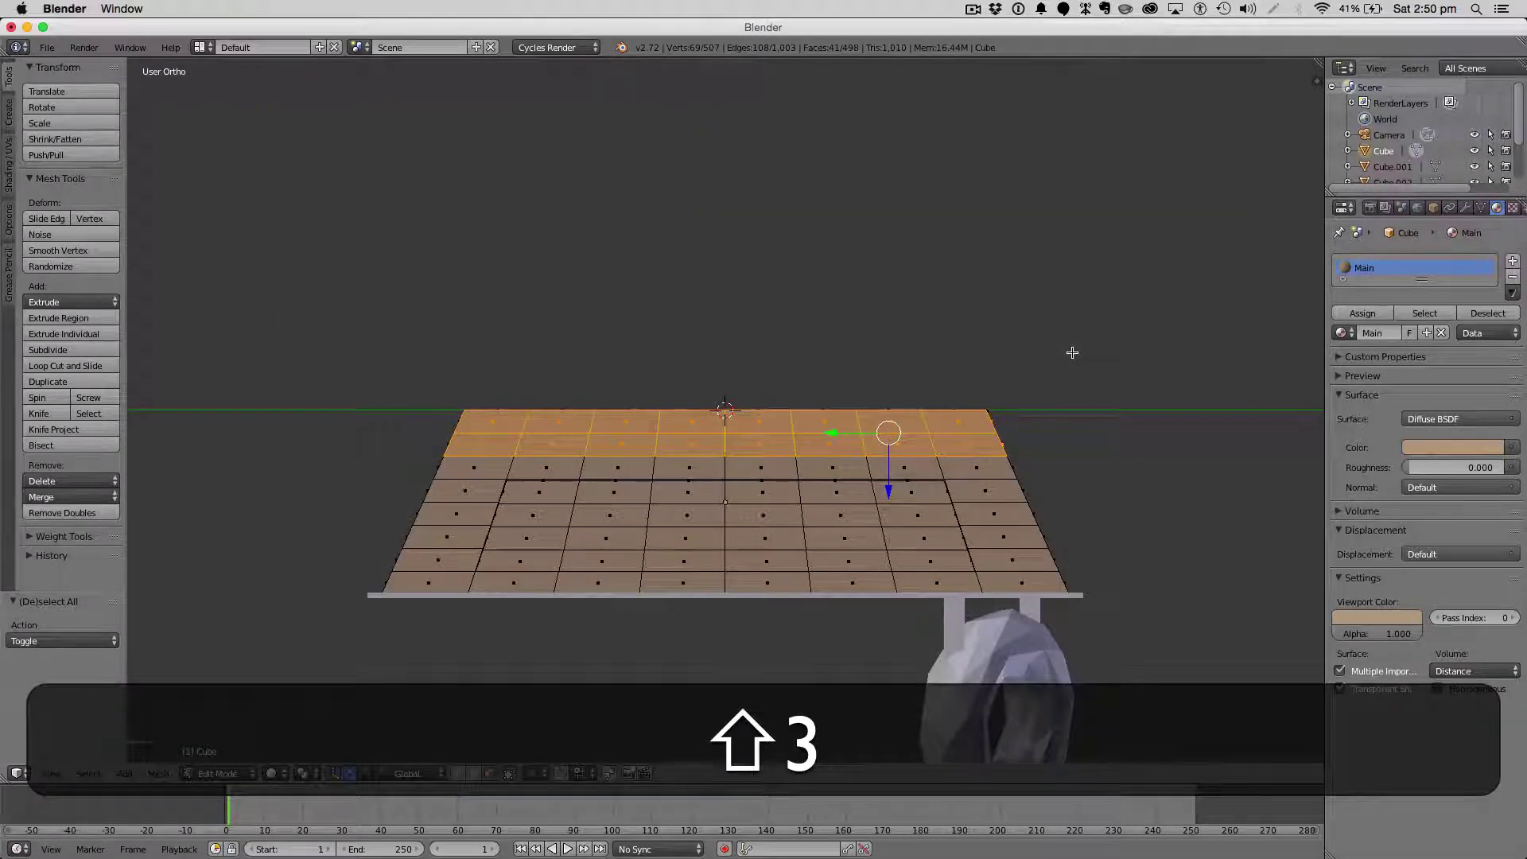
pyautogui.moveTo(1072, 352); pyautogui.dragTo(913, 228, button='middle')
pyautogui.hotkey('ctrl', '3')
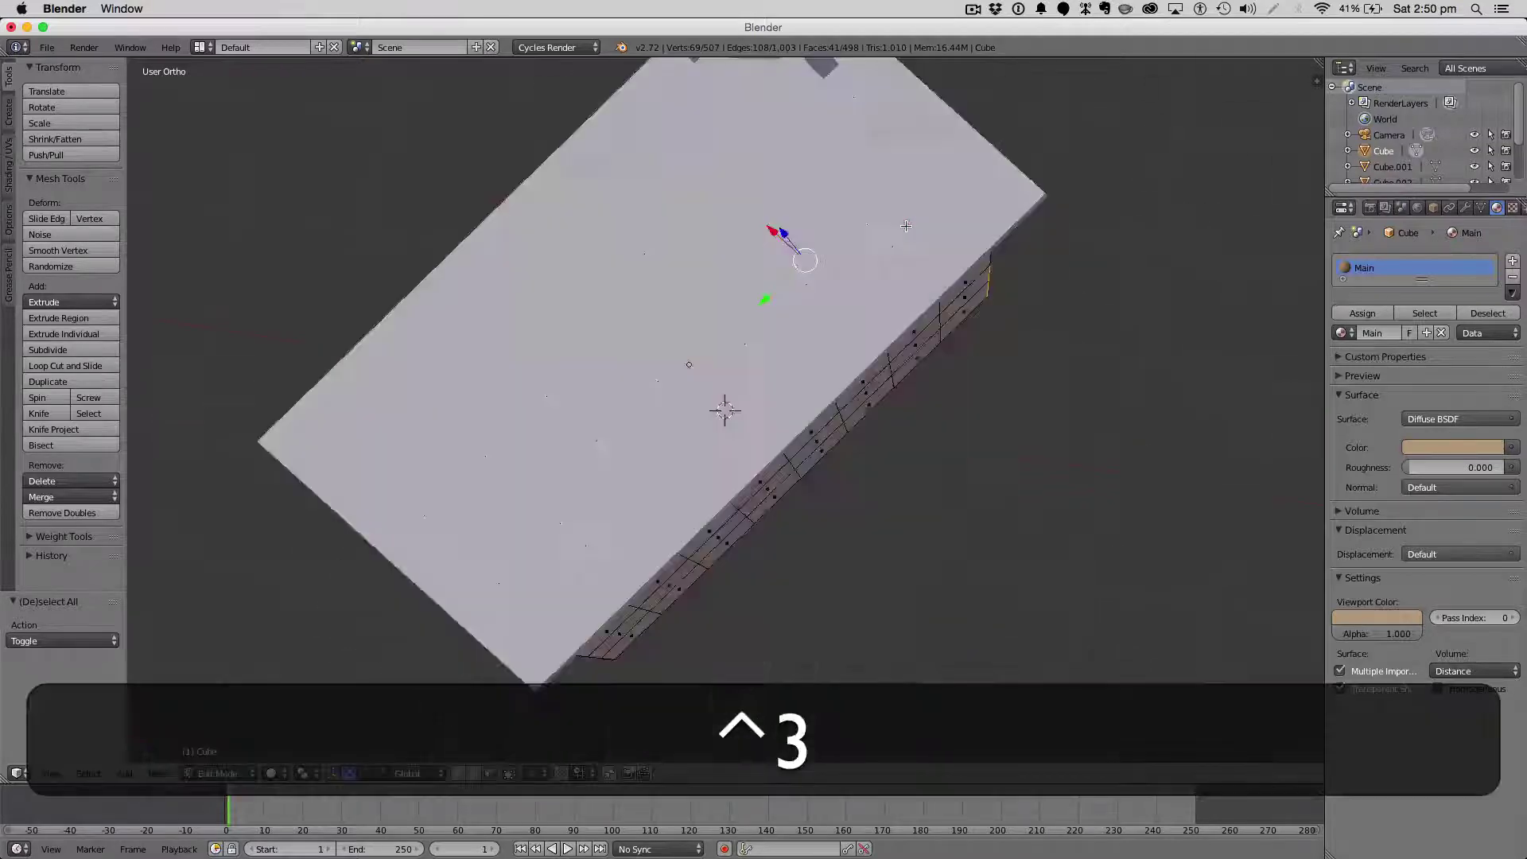
pyautogui.press('x')
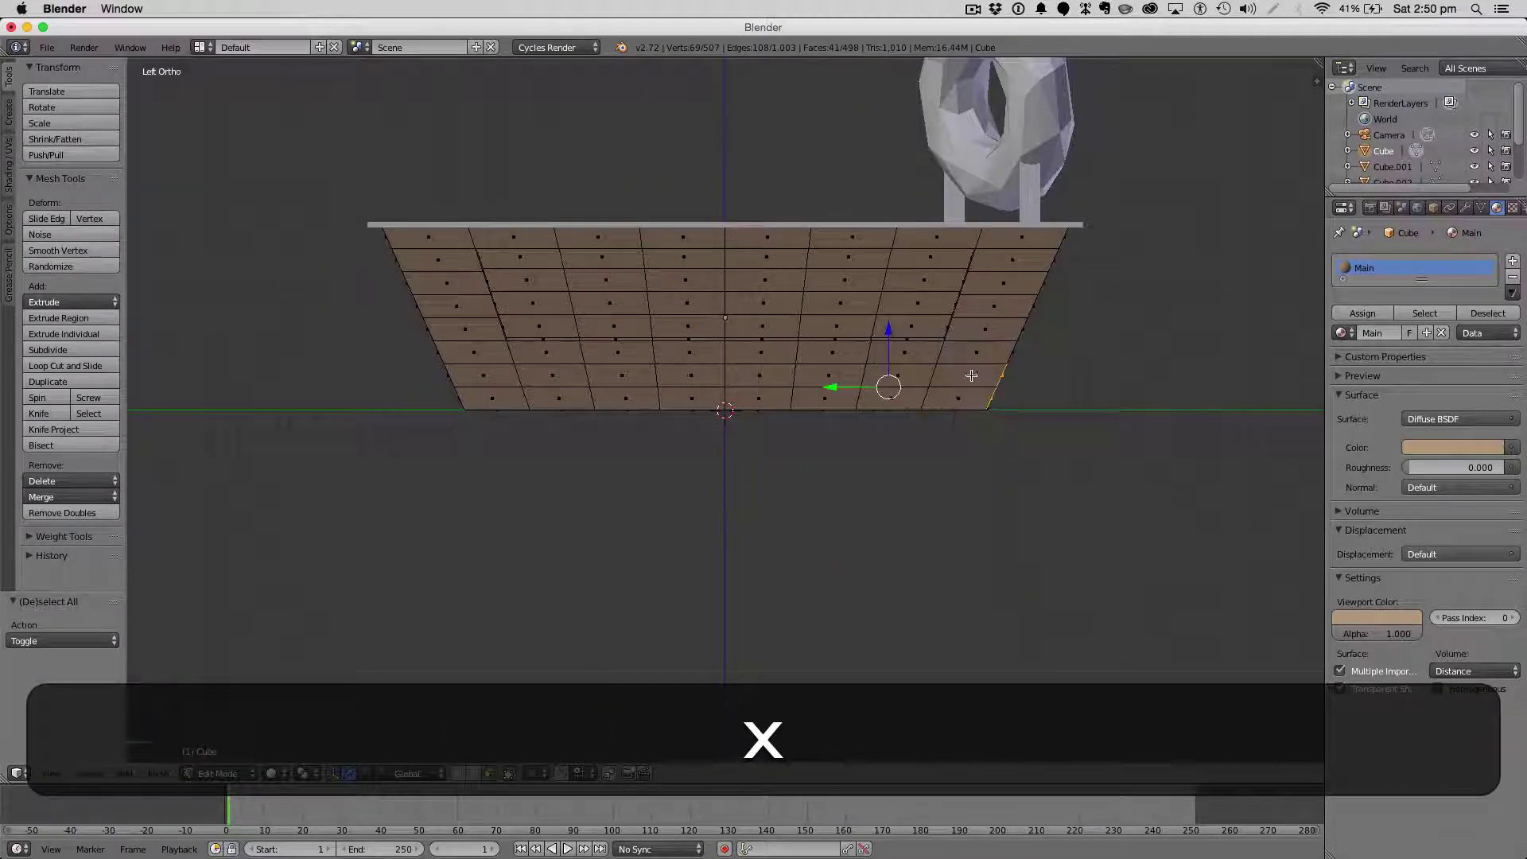
pyautogui.press('c')
pyautogui.moveTo(958, 381); pyautogui.dragTo(430, 385)
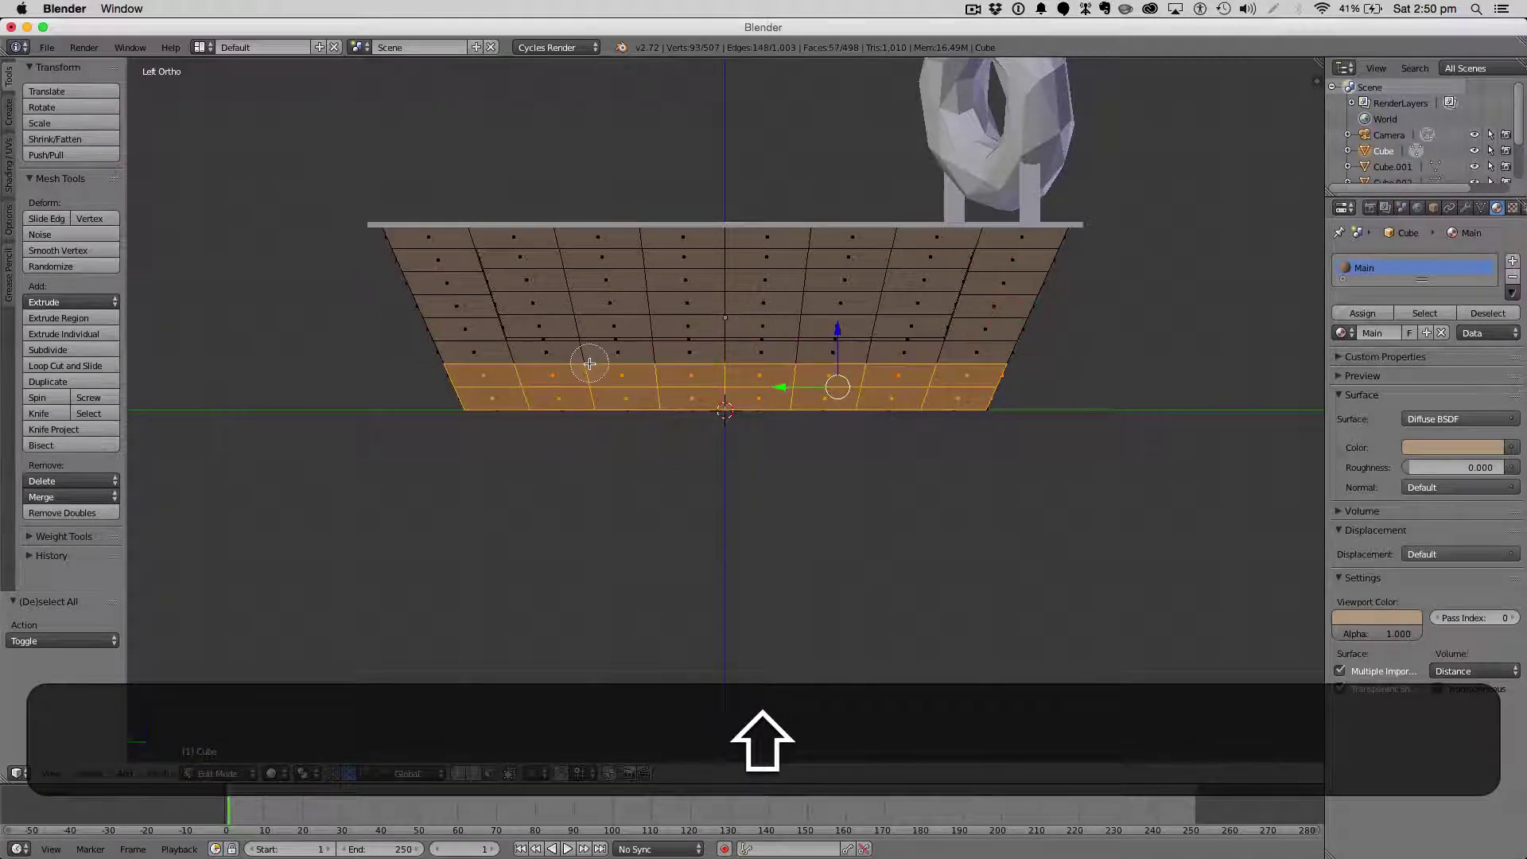
pyautogui.press('Escape')
# Complete the band selection with the two bottom rows of faces on the building's back wall.
pyautogui.press('ctrl+KP_1')
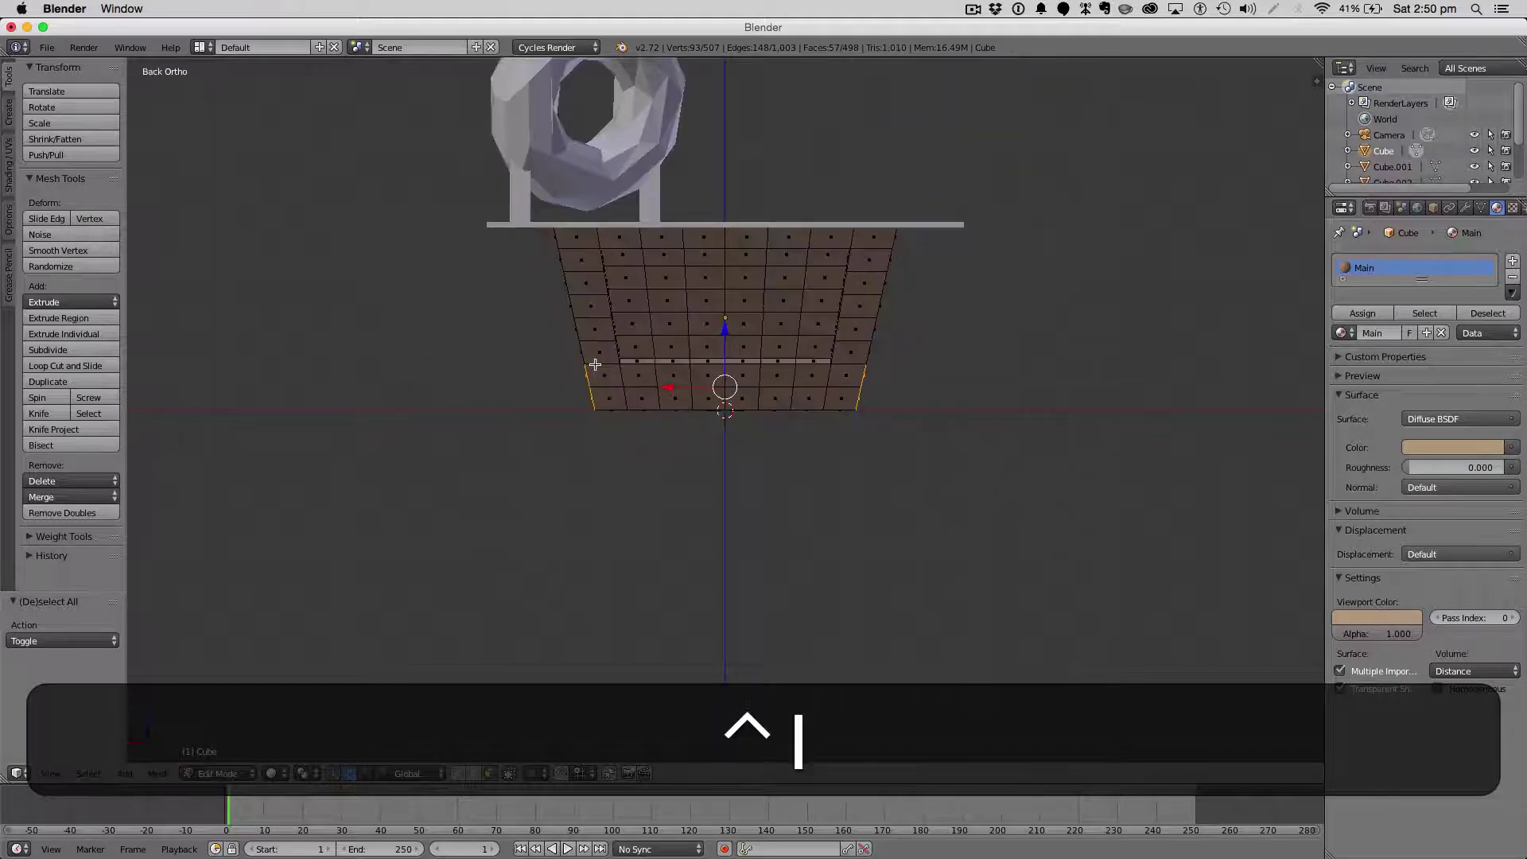
pyautogui.press('c')
pyautogui.moveTo(607, 393); pyautogui.dragTo(827, 398)
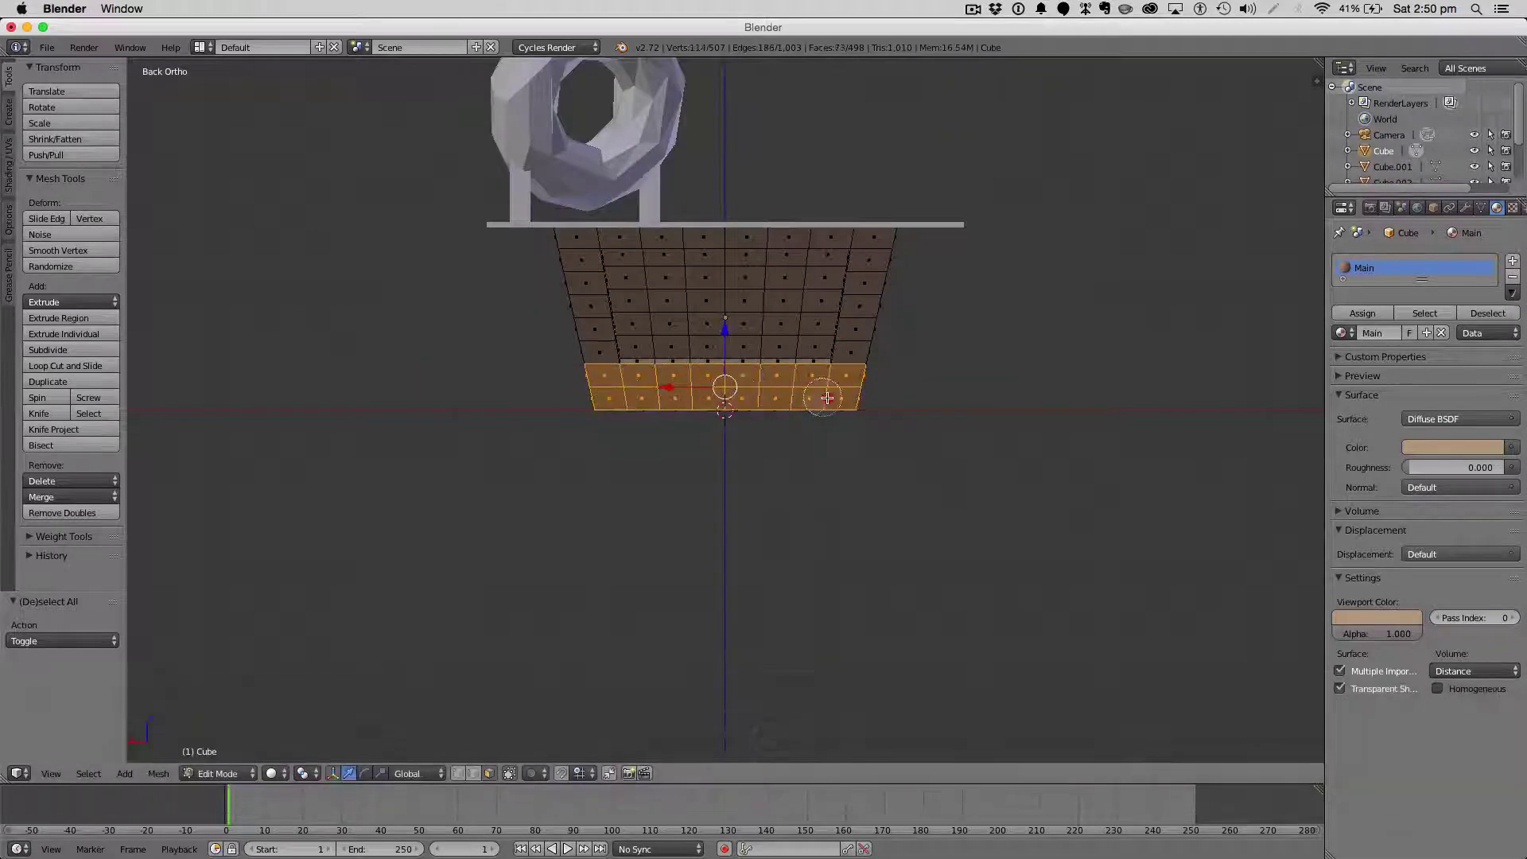
pyautogui.press('Escape')
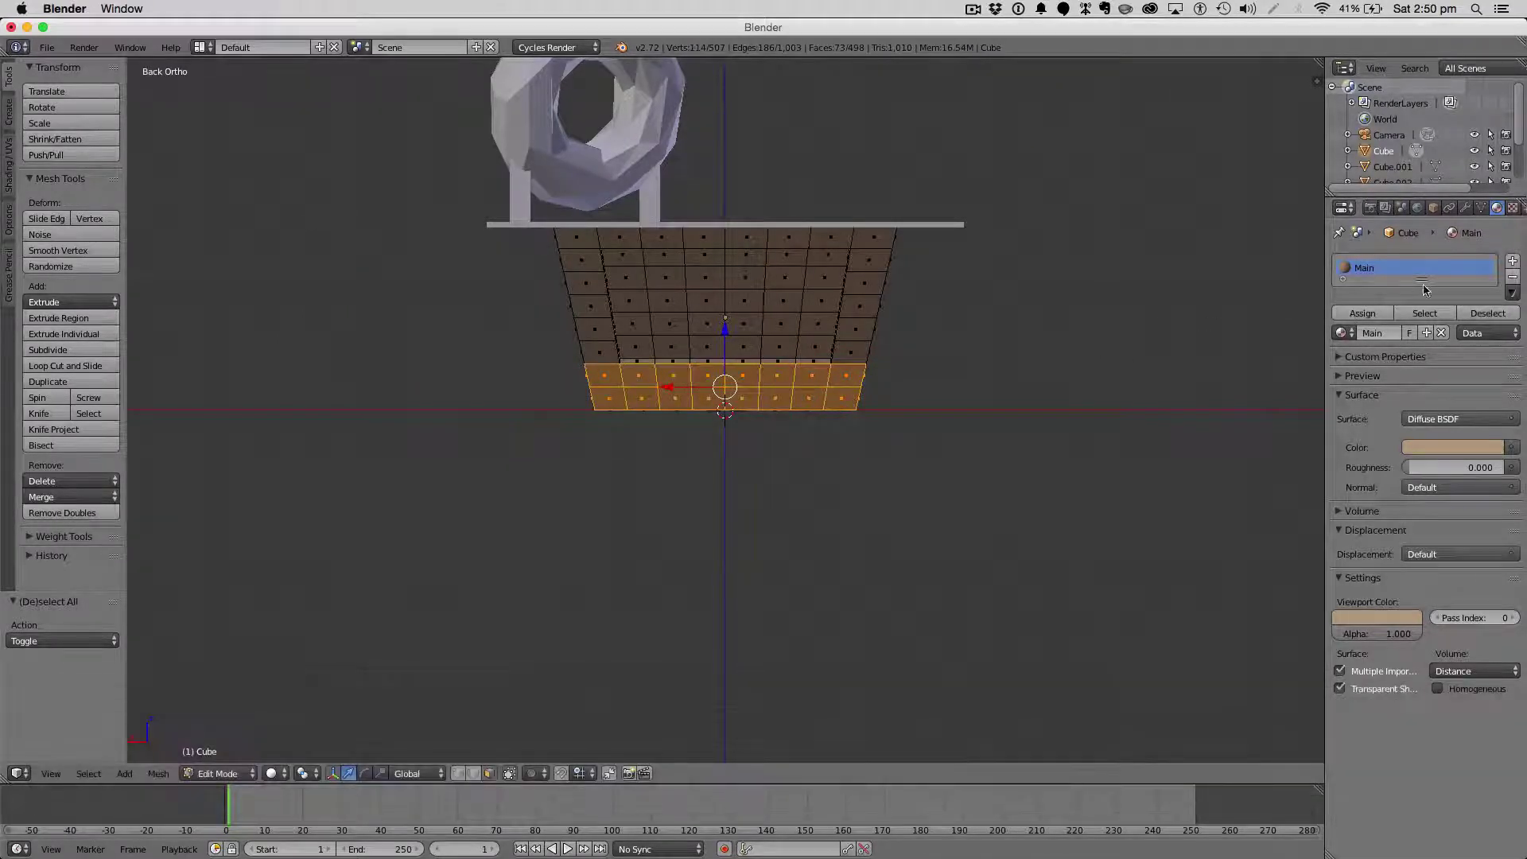
# Add a second material named Stripe to the building and give it a dark brown diffuse colour.
pyautogui.click(1514, 262)
pyautogui.click(1407, 335)
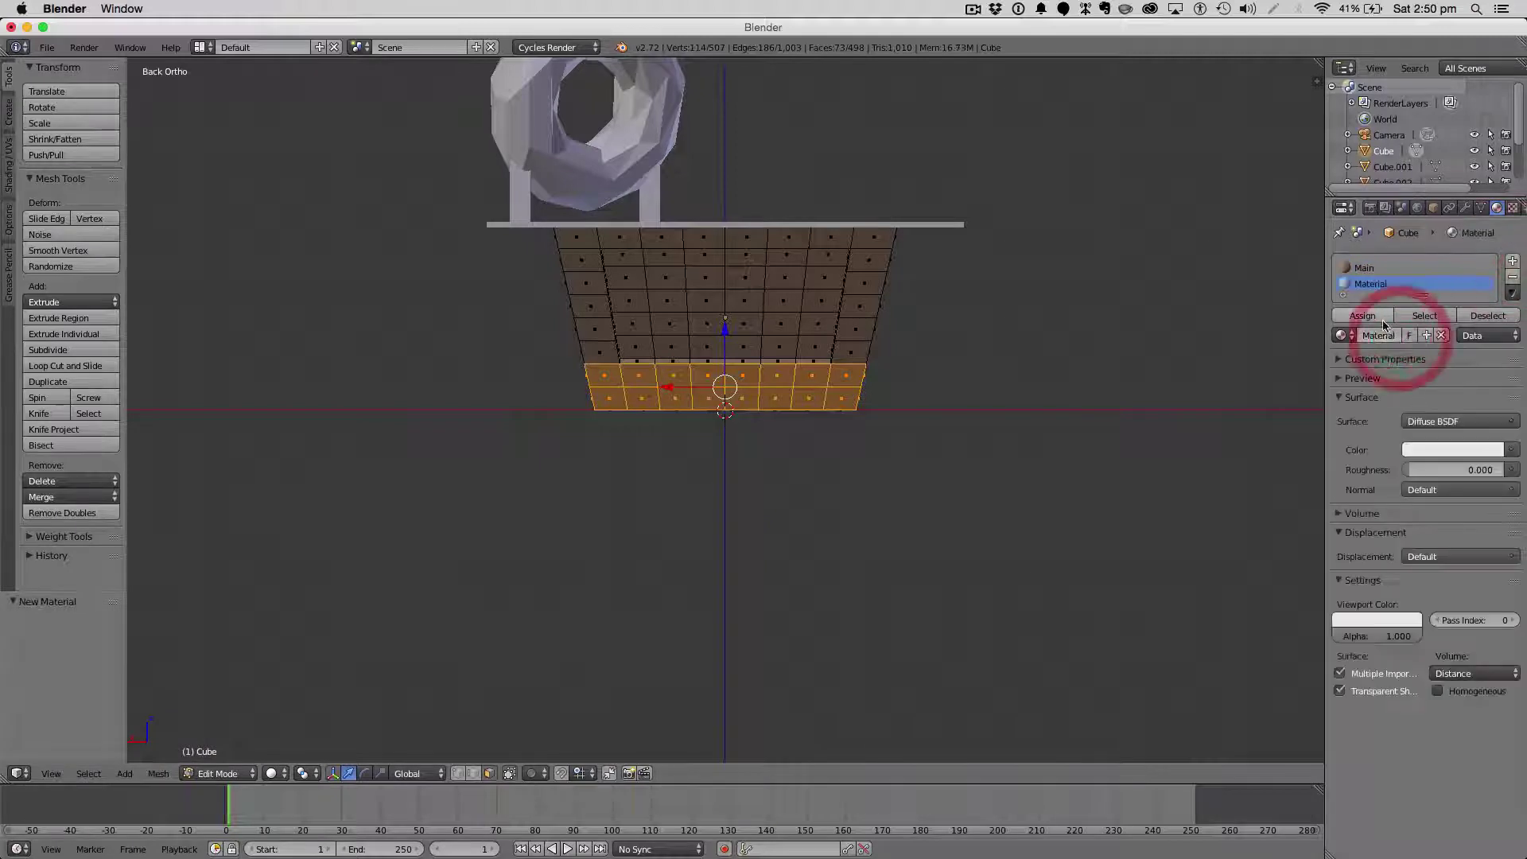
pyautogui.click(1373, 335)
pyautogui.write('Stripe')
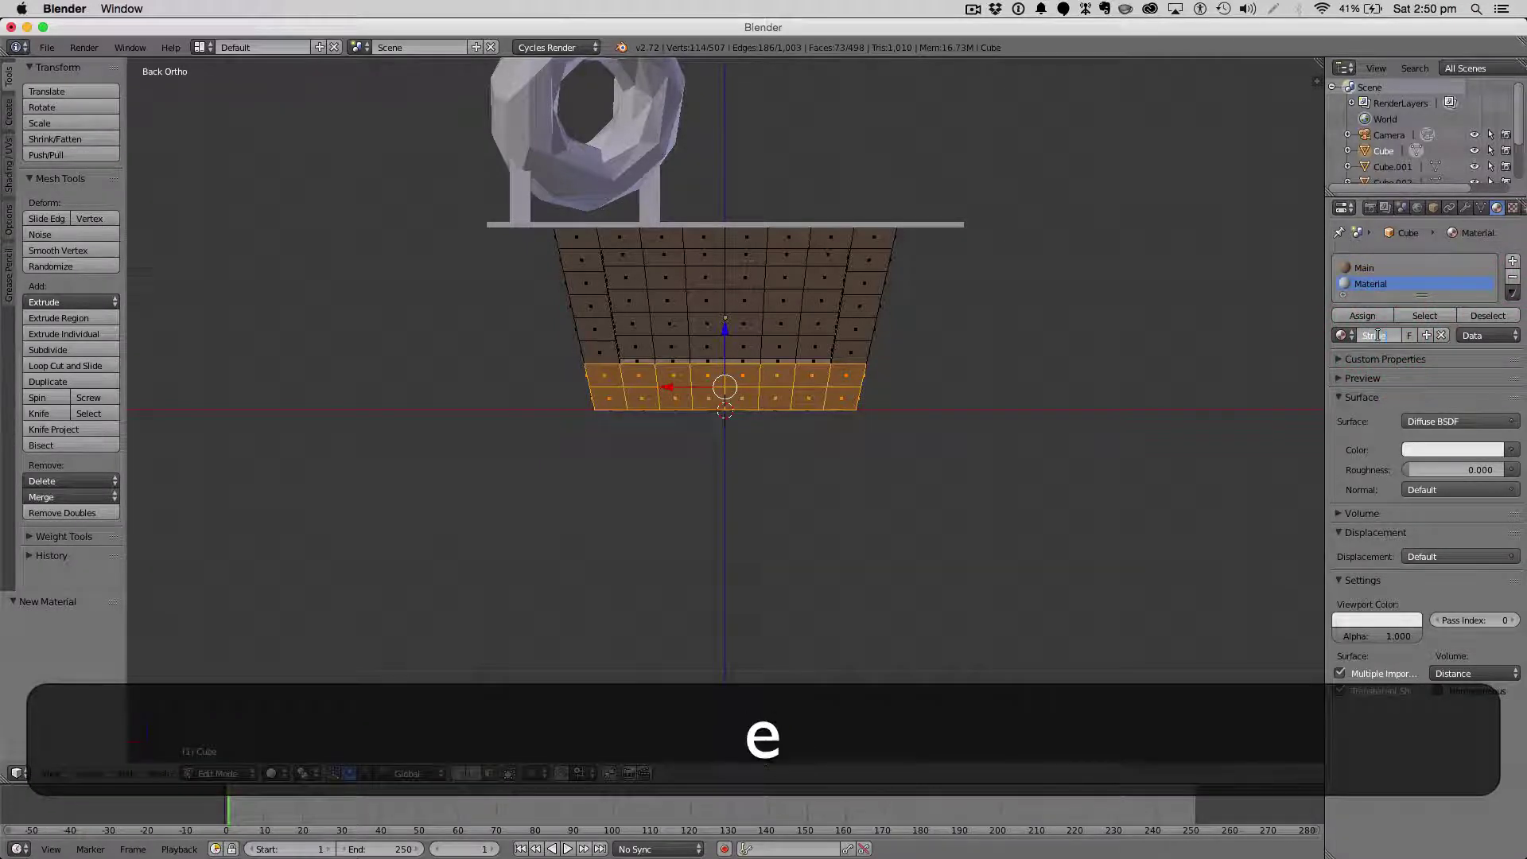
pyautogui.click(1444, 450)
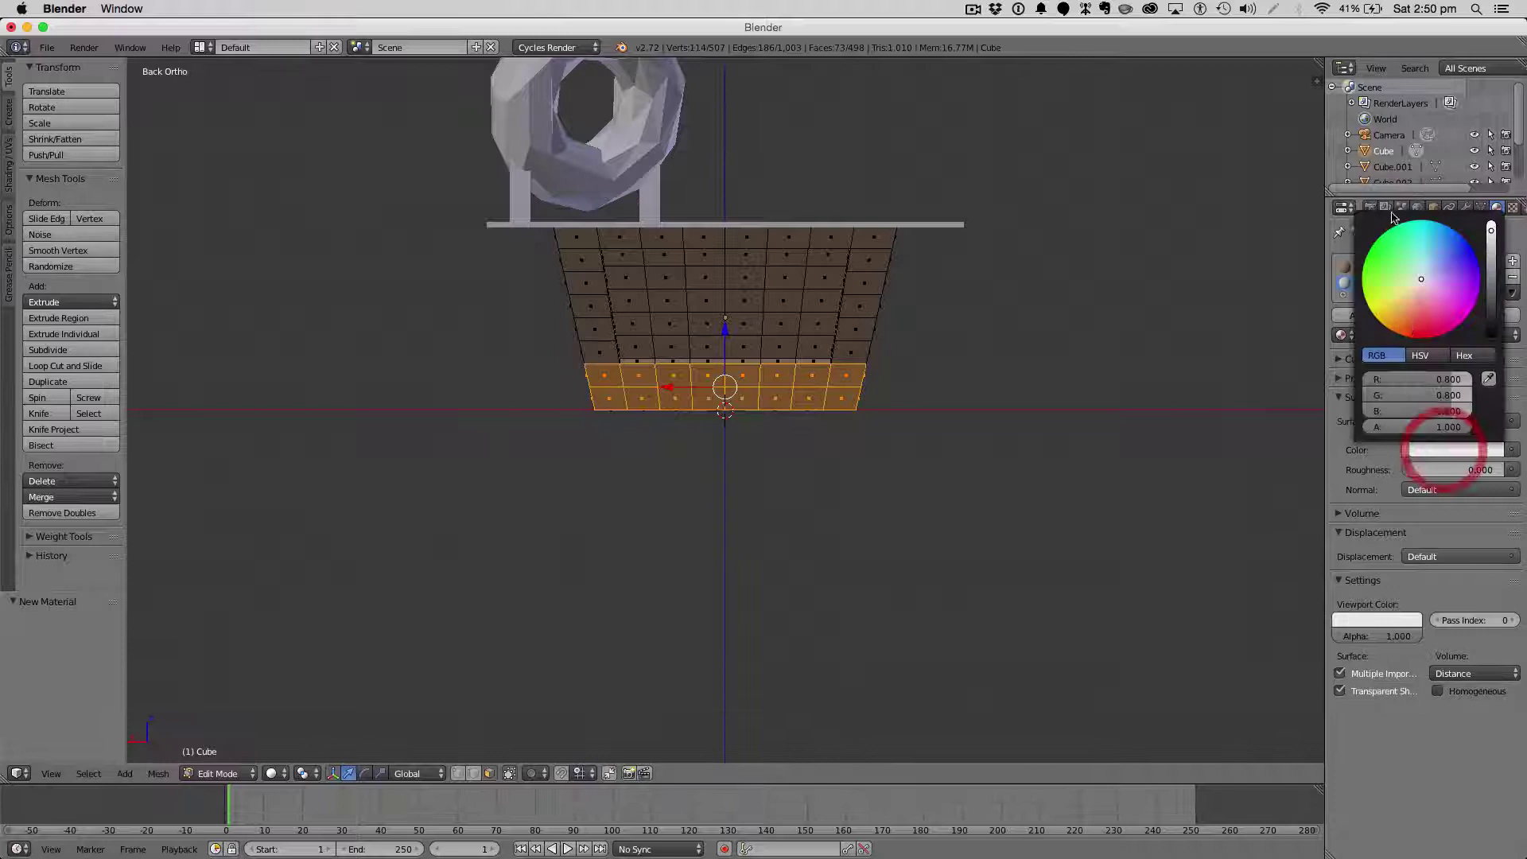
pyautogui.click(1422, 324)
pyautogui.click(1492, 291)
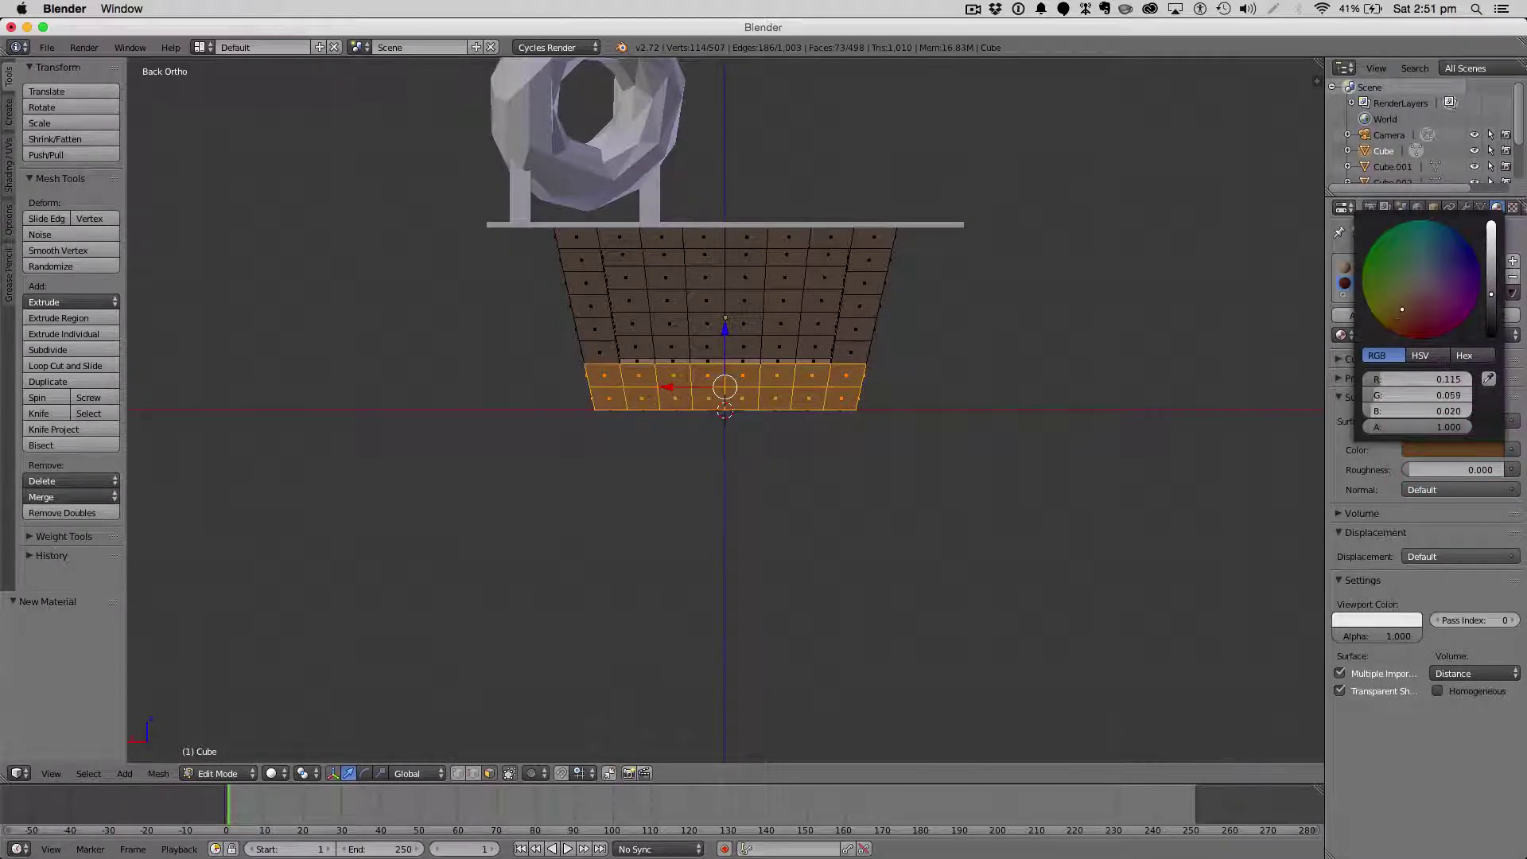
pyautogui.click(1447, 451)
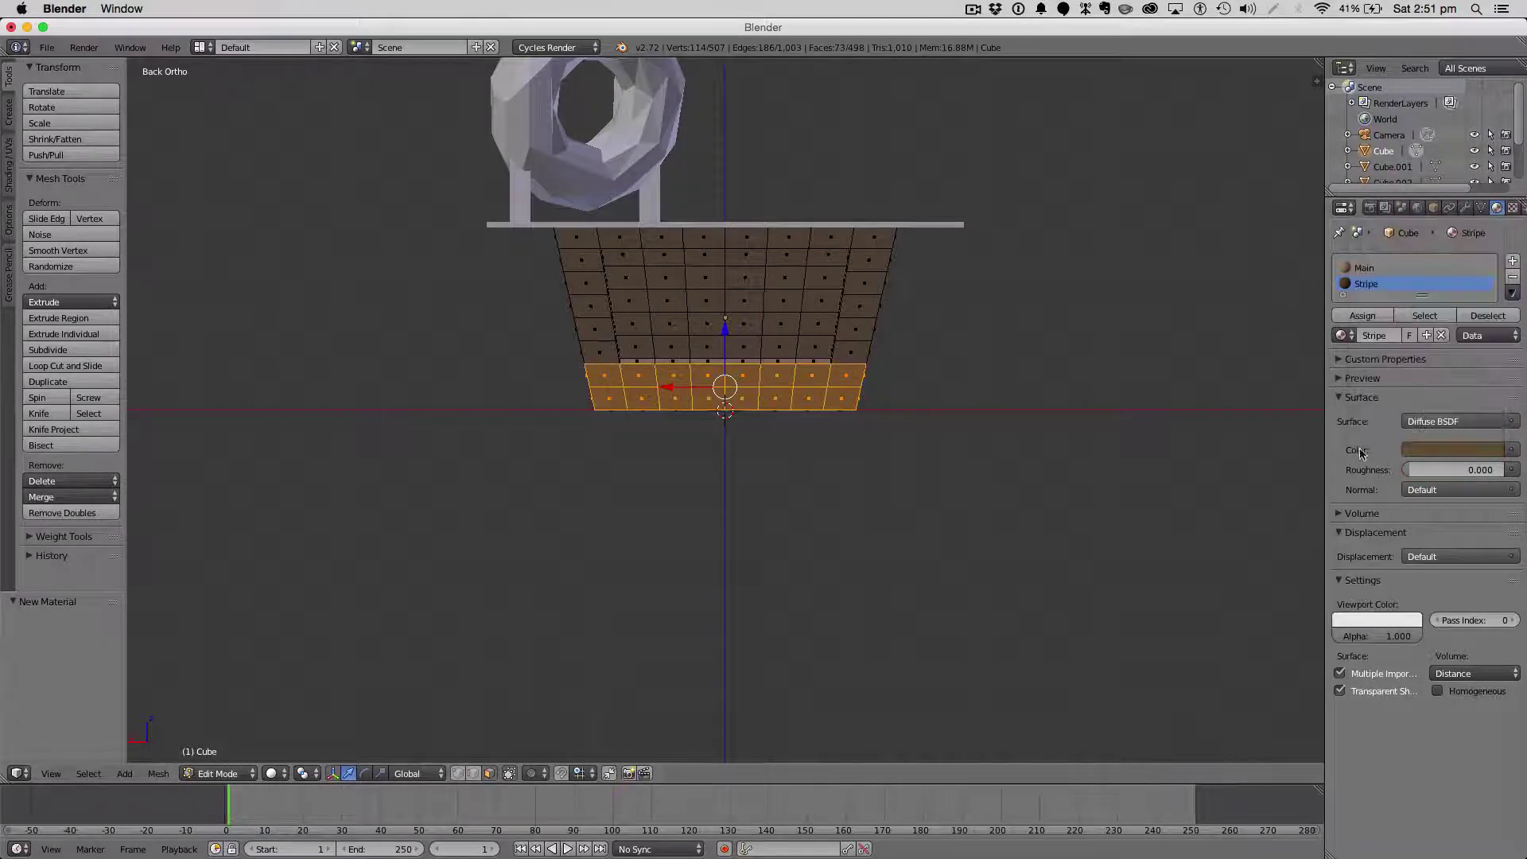
# Assign the Stripe material to the selected bottom band of faces and return to Object Mode.
pyautogui.click(1361, 317)
pyautogui.press('Tab')
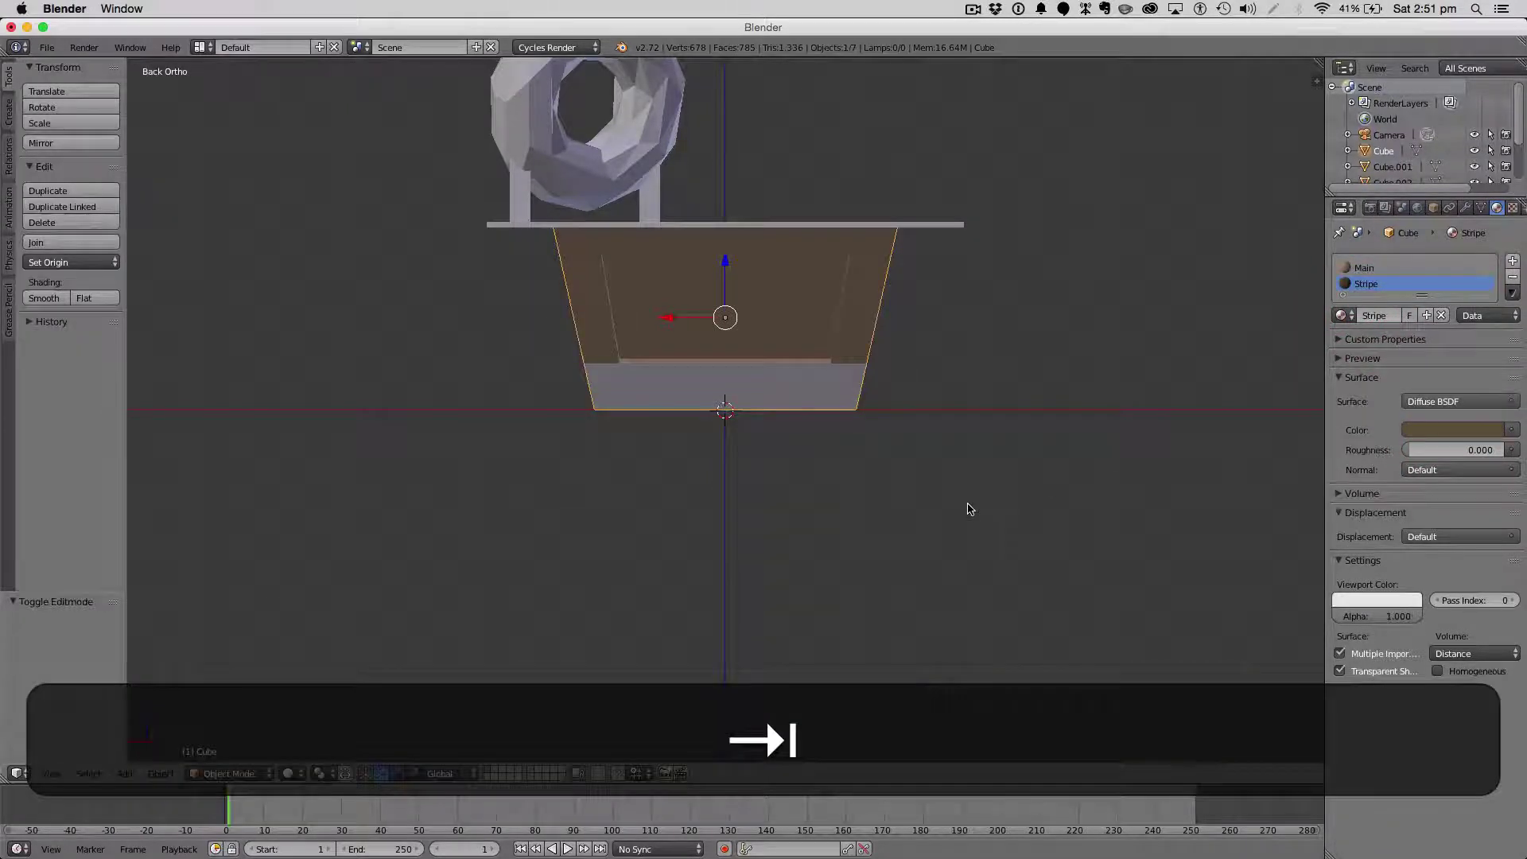
pyautogui.press('Tab')
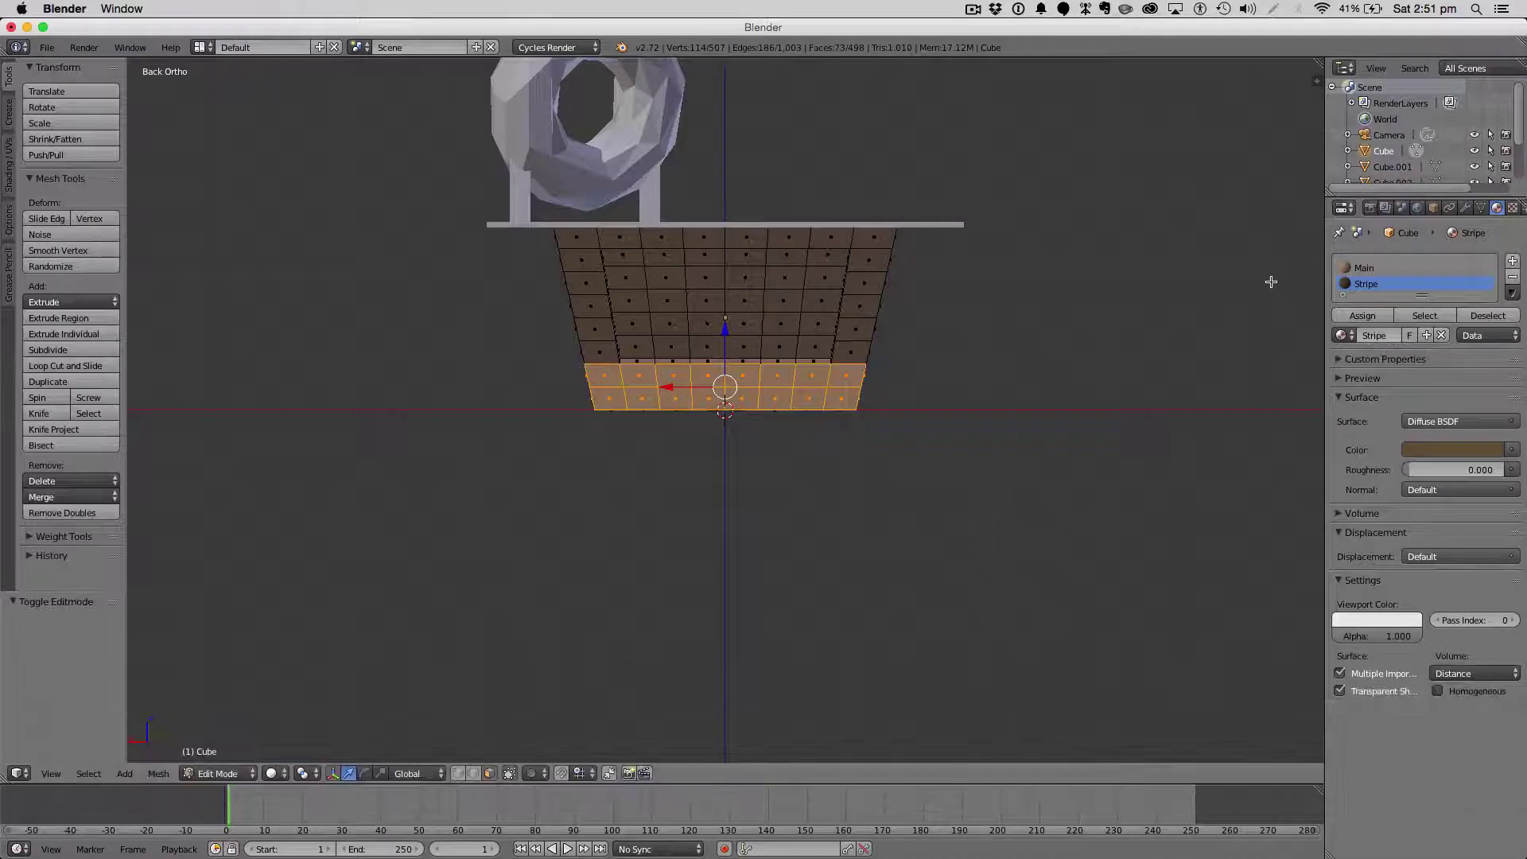
pyautogui.click(1366, 285)
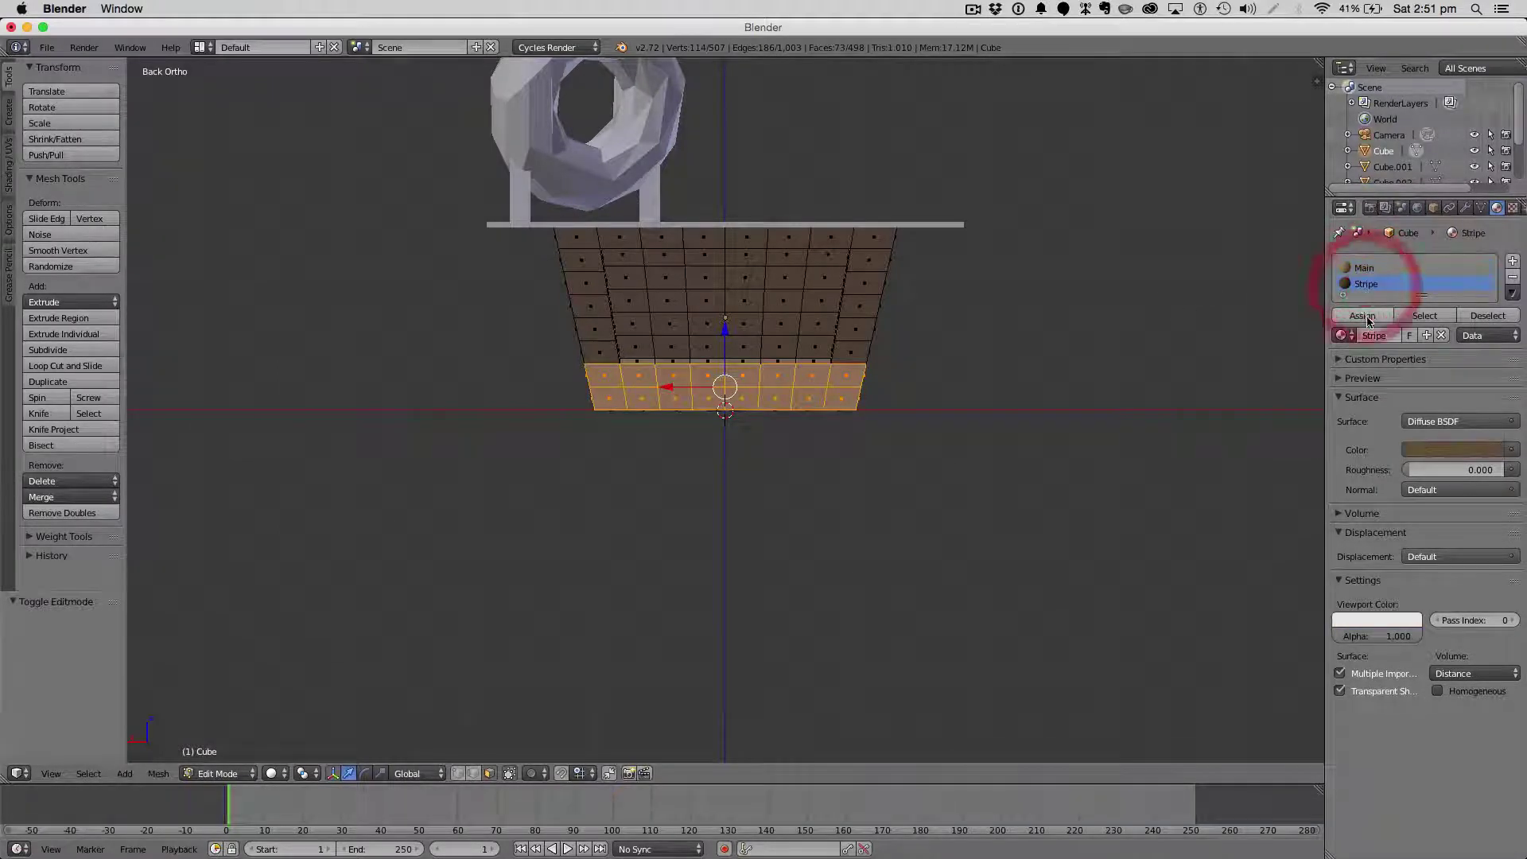
pyautogui.click(1363, 317)
pyautogui.press('Tab')
pyautogui.moveTo(951, 371); pyautogui.dragTo(1305, 334, button='middle')
# Match the Stripe material's viewport colour to its diffuse brown by sampling that colour.
pyautogui.click(1406, 602)
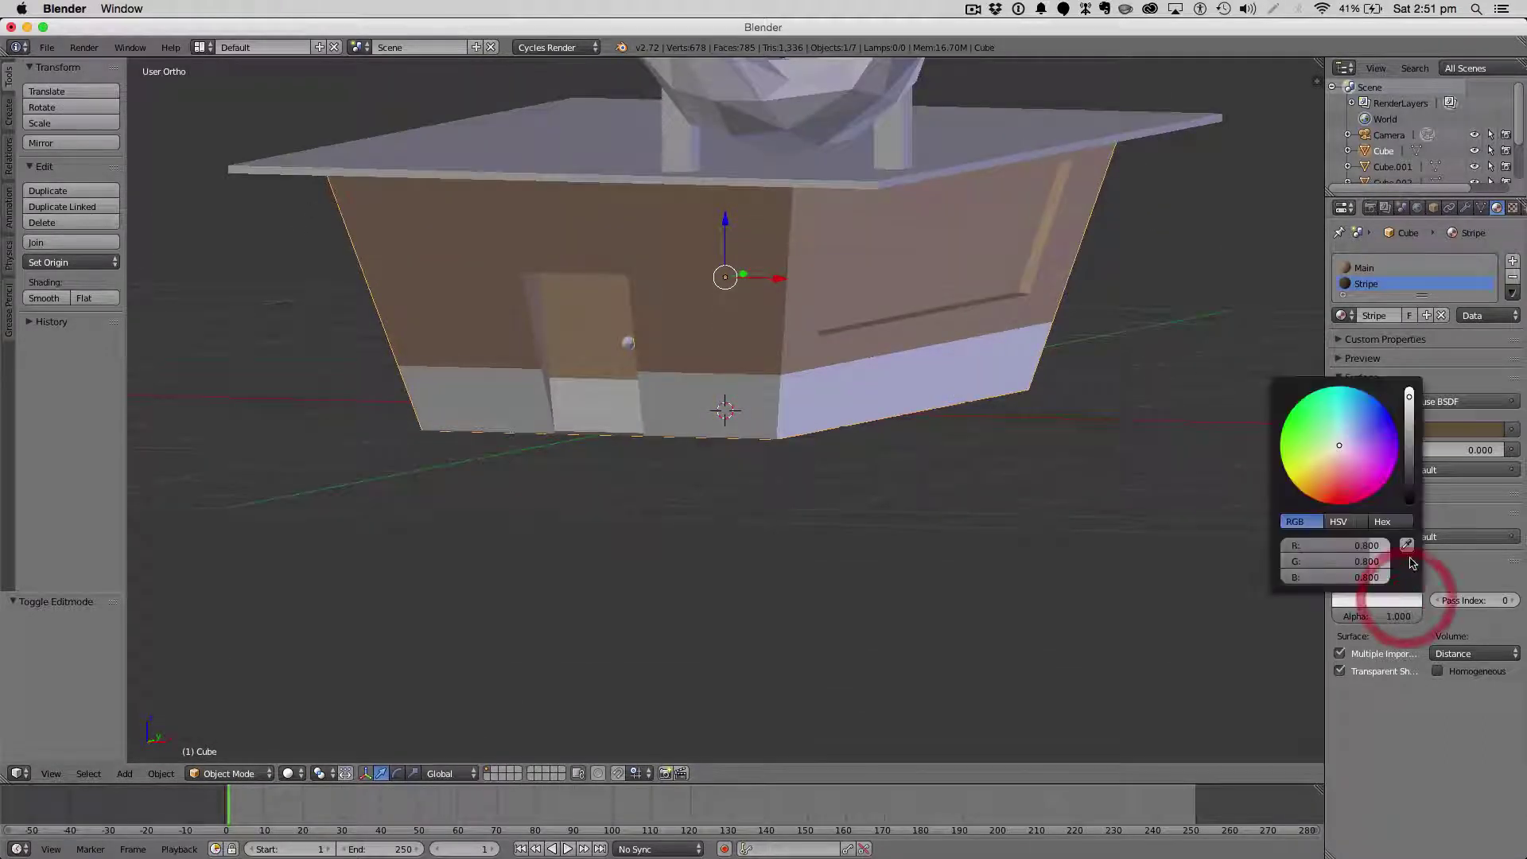
pyautogui.click(1400, 545)
pyautogui.click(1446, 436)
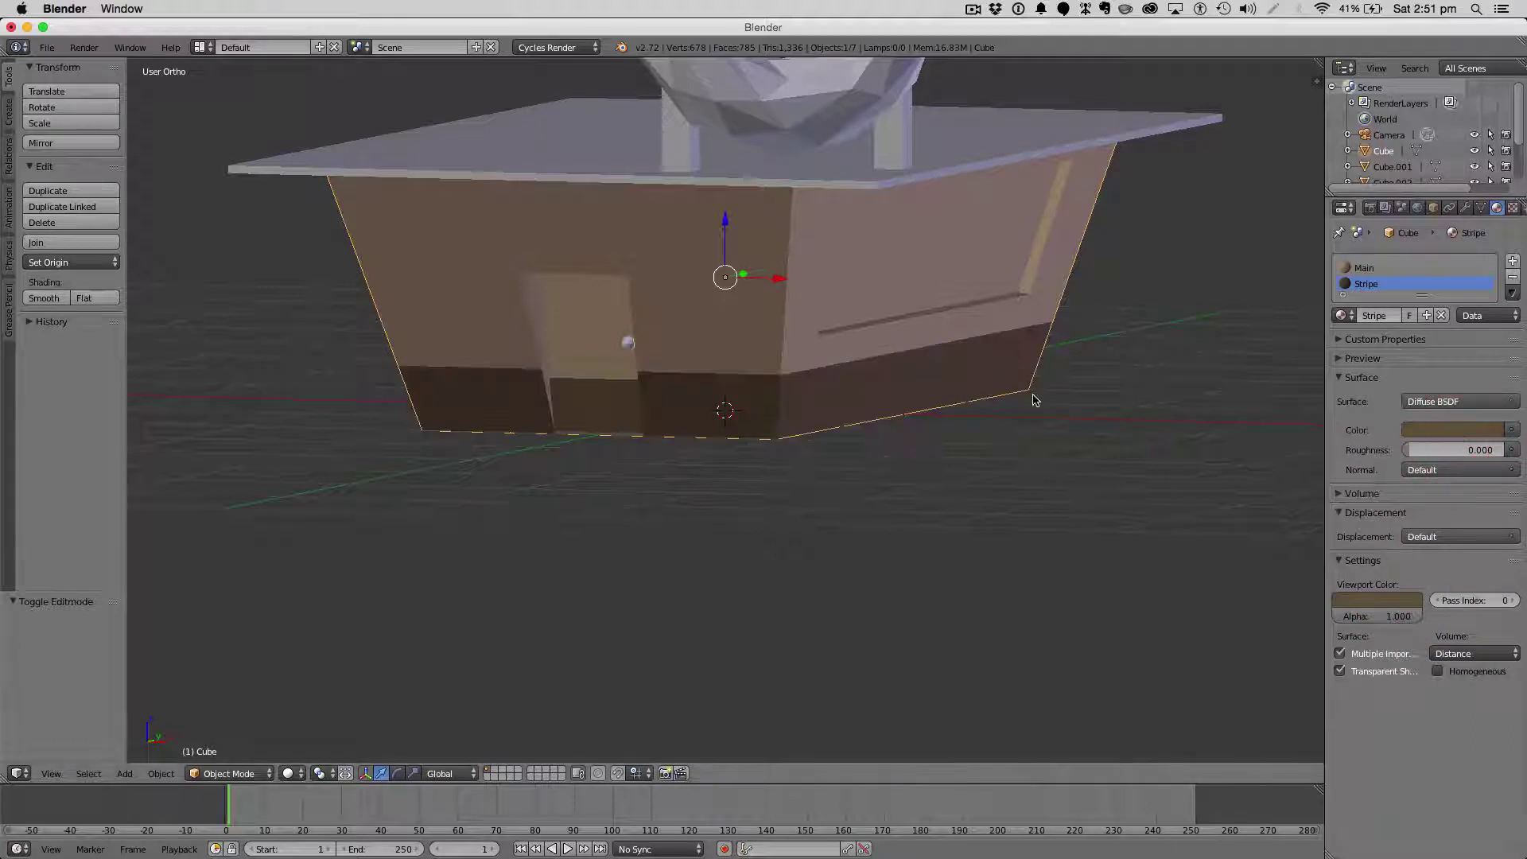
# Give the doorknob a new material named Door with a darker grey diffuse colour and a matching viewport colour.
pyautogui.moveTo(1073, 375); pyautogui.dragTo(1042, 368, button='middle')
pyautogui.scroll(5, 965, 375)
pyautogui.rightClick(909, 291)
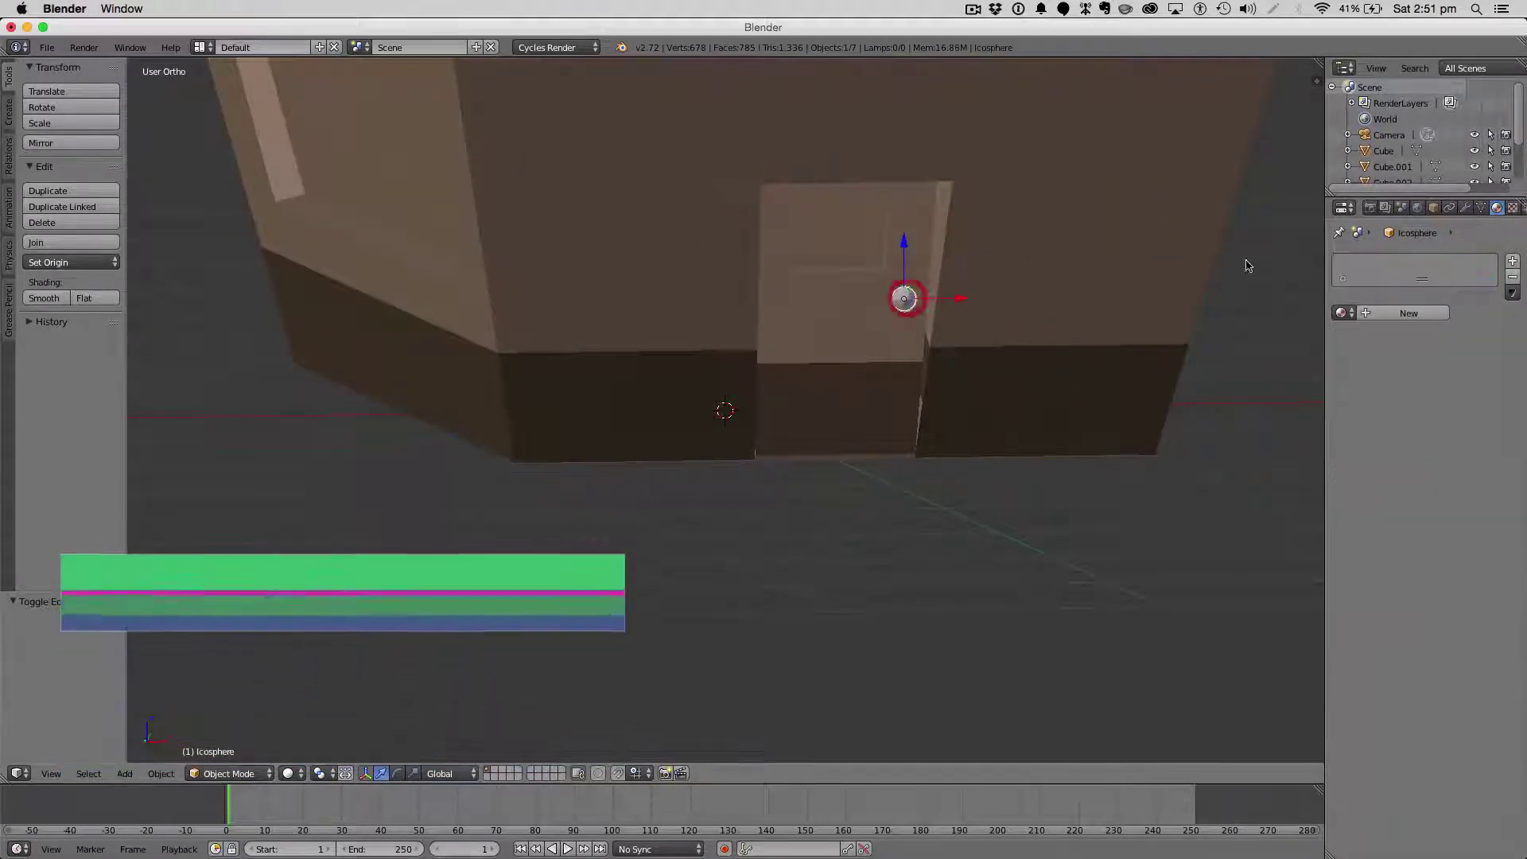
pyautogui.click(1378, 315)
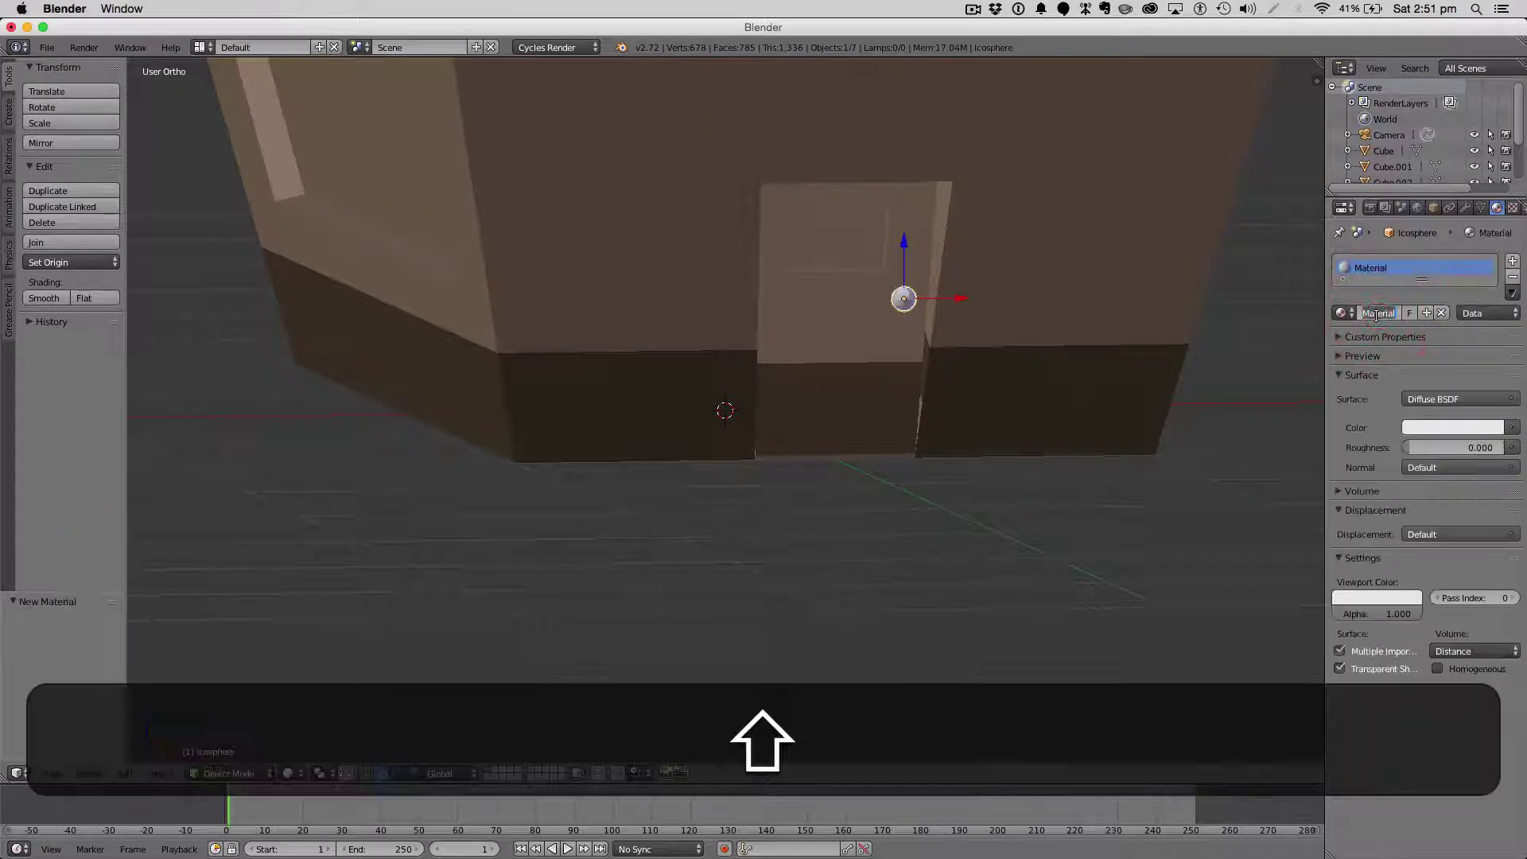
pyautogui.write('Door')
pyautogui.press('Return')
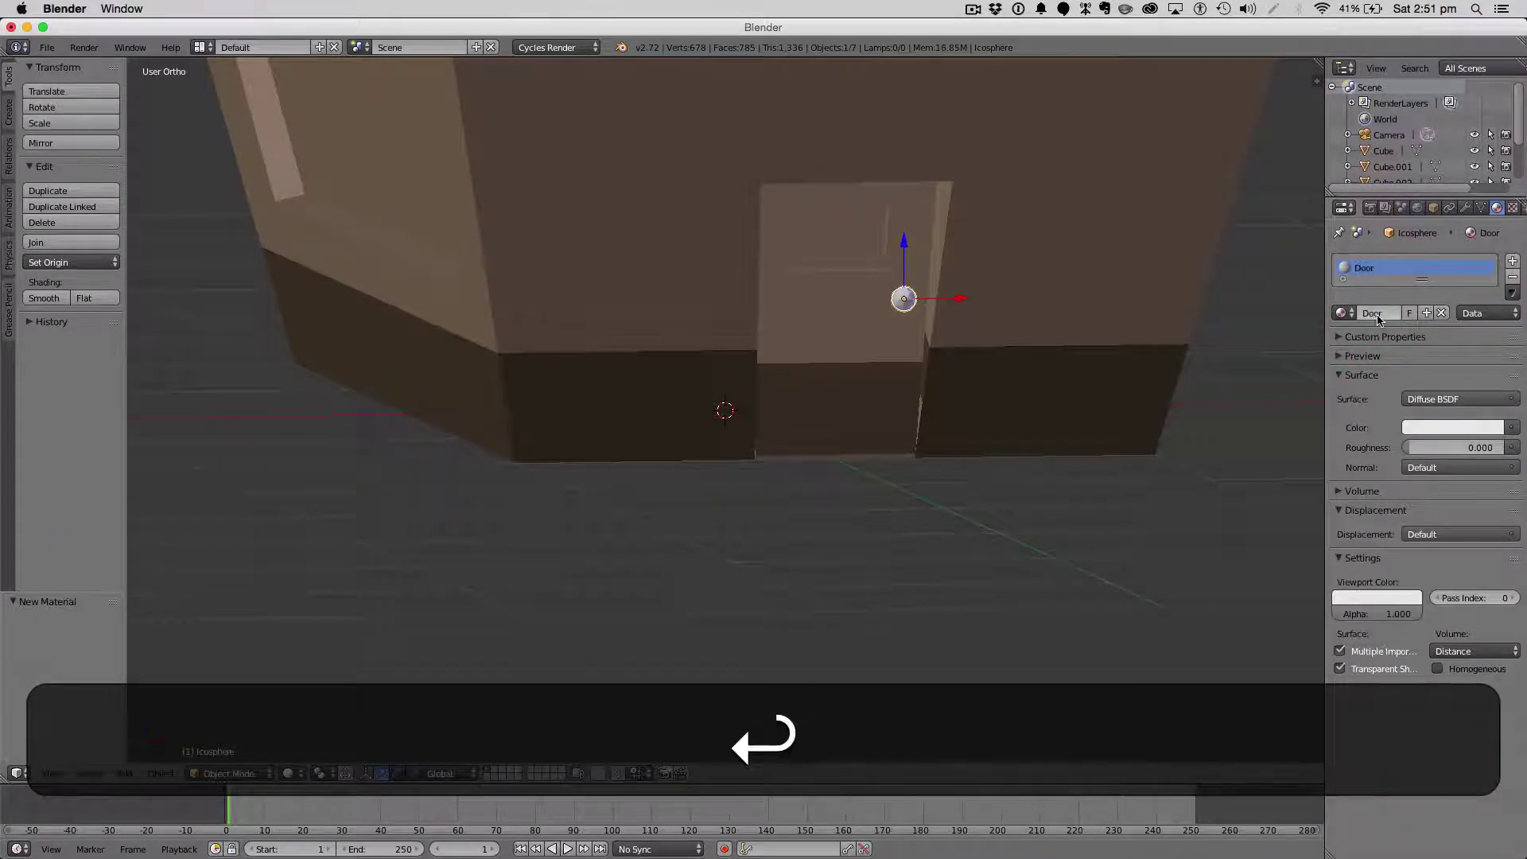
pyautogui.click(1454, 427)
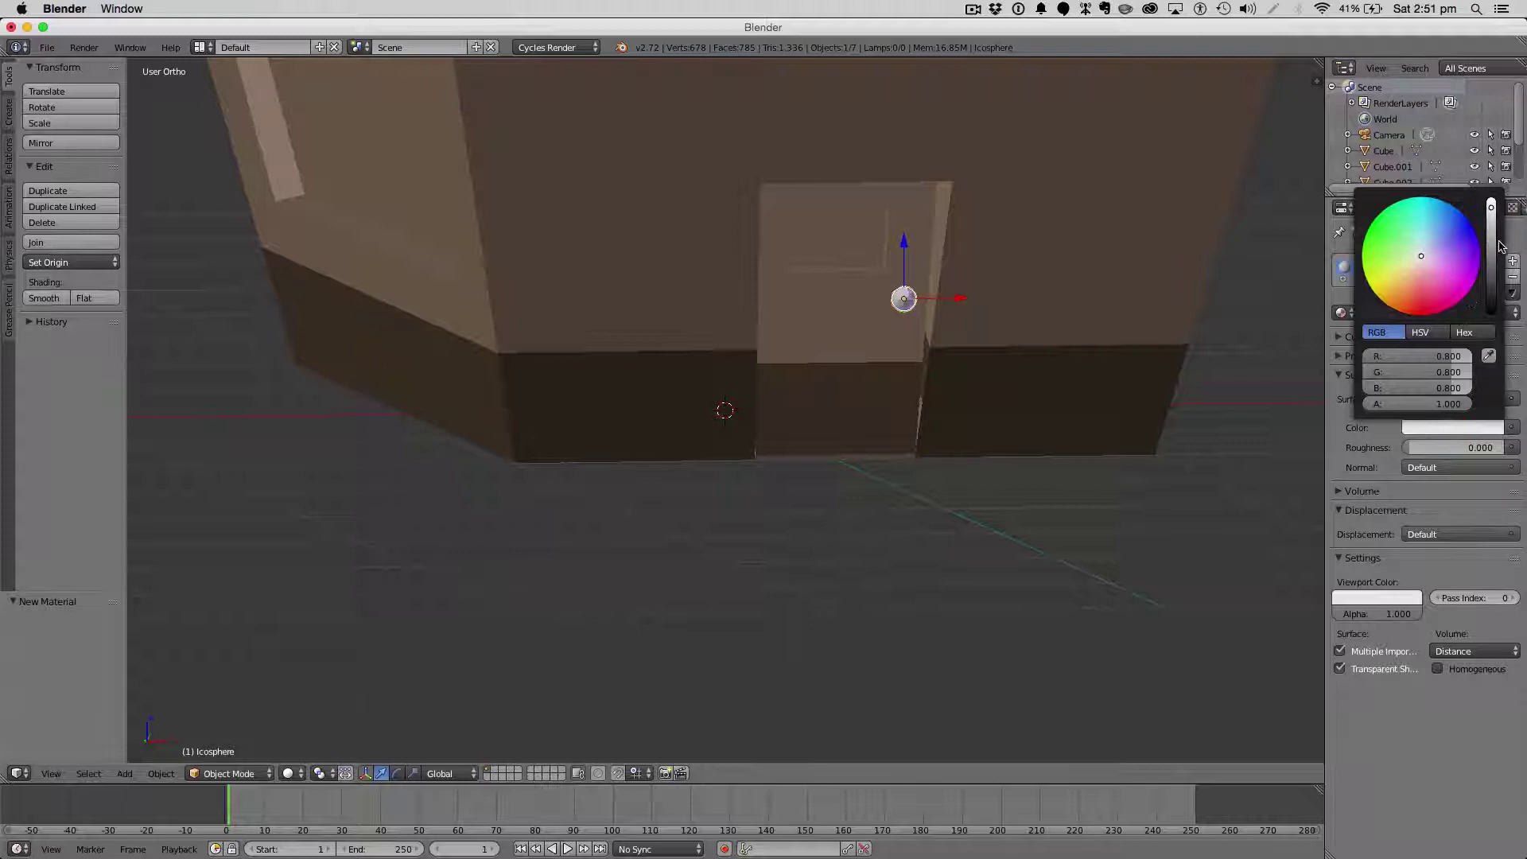
pyautogui.click(1388, 598)
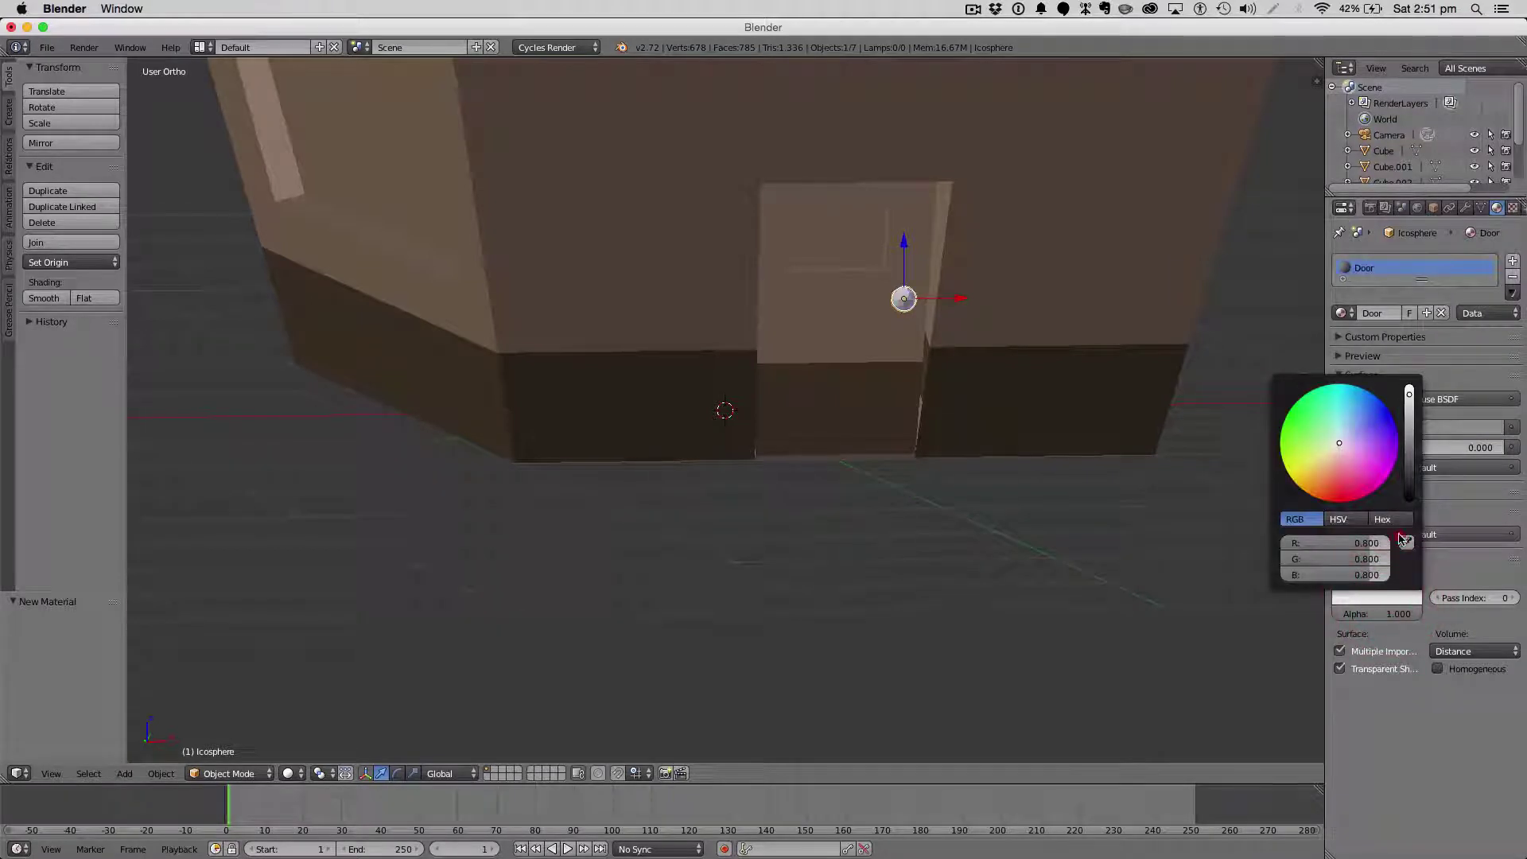
# Create a new material named Pillar on the left post of the donut sign.
pyautogui.scroll(-4, 986, 429)
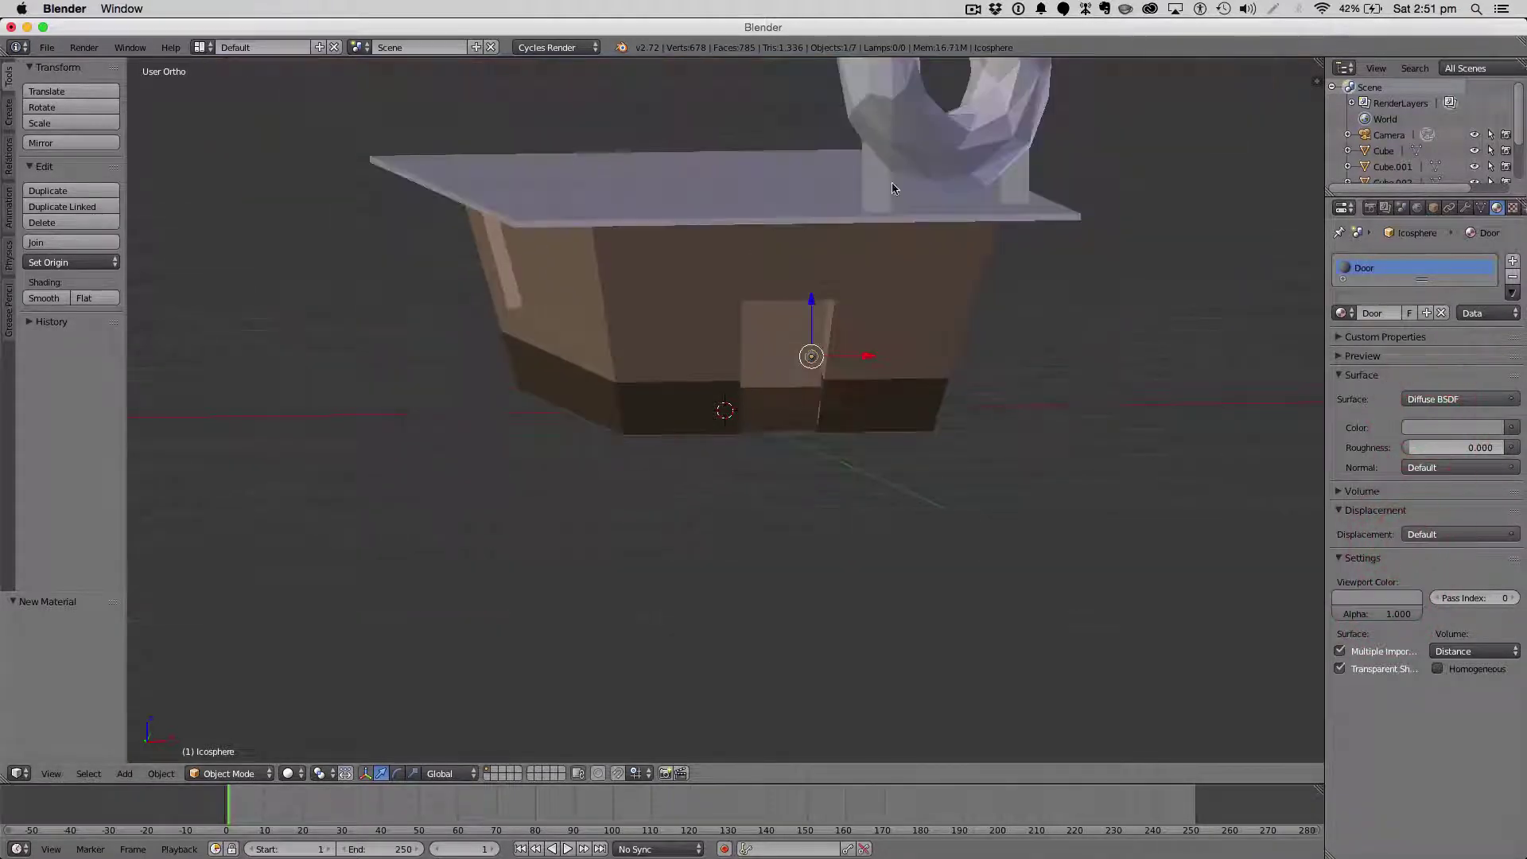
pyautogui.rightClick(891, 187)
pyautogui.click(1381, 315)
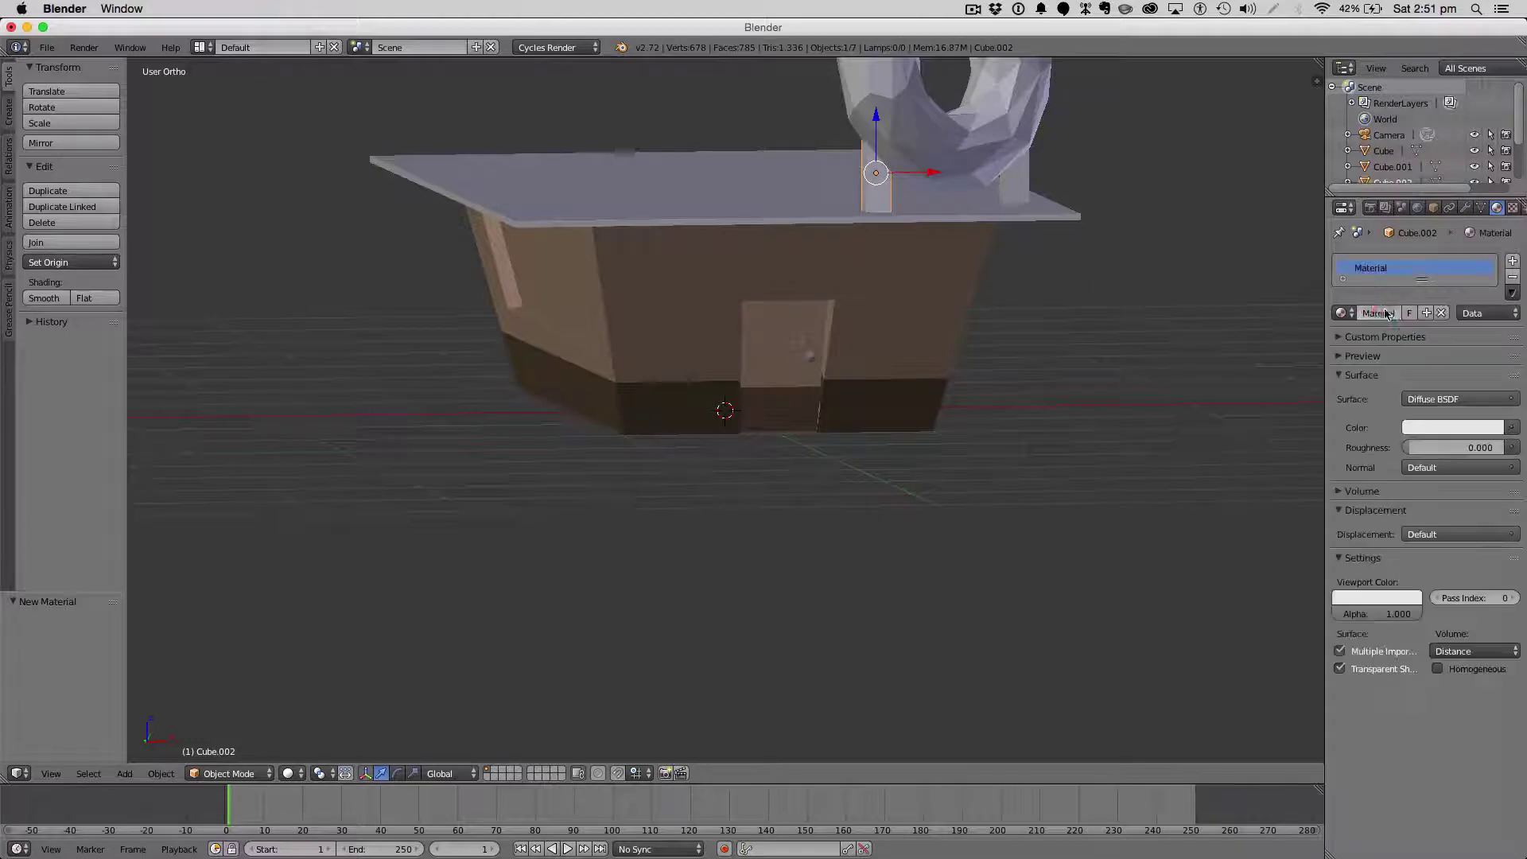
pyautogui.doubleClick(1383, 312)
pyautogui.write('Pillar')
pyautogui.press('Return')
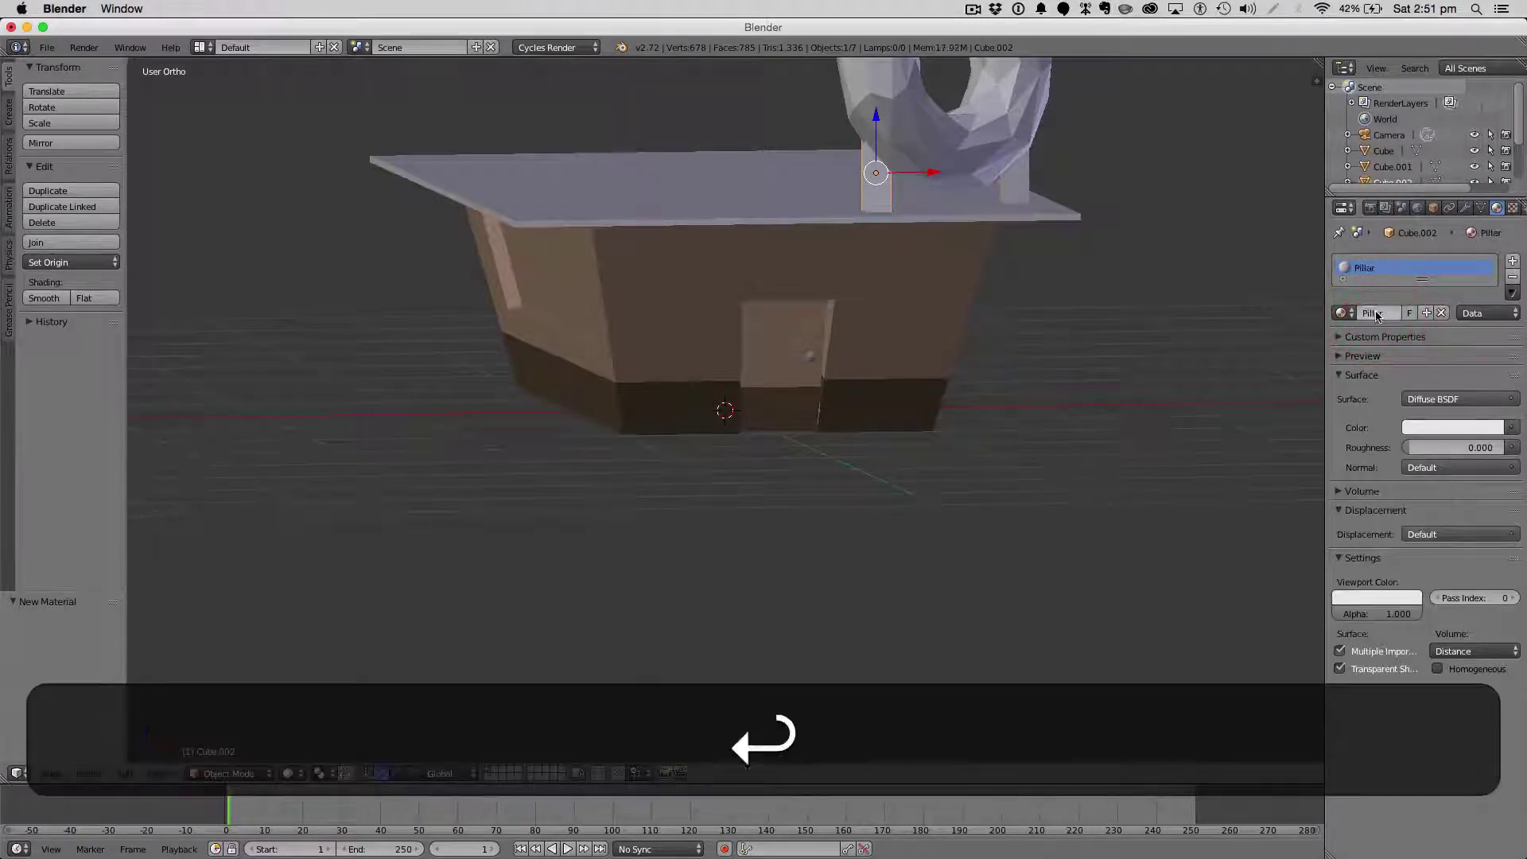
# Match the Pillar material's viewport colour to its diffuse colour by sampling it.
pyautogui.click(1416, 430)
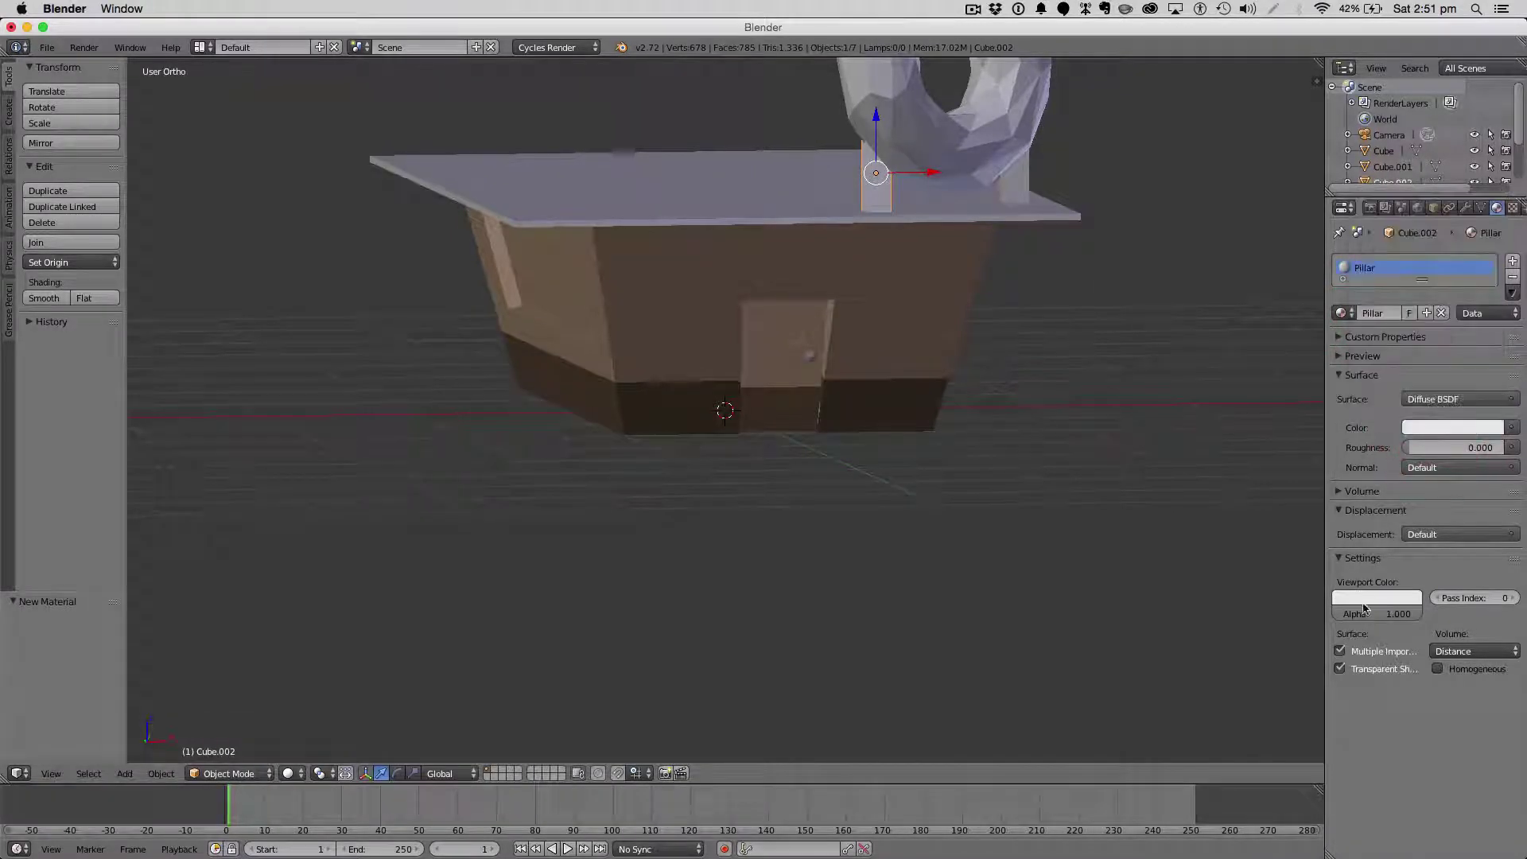
pyautogui.click(1376, 597)
pyautogui.click(1407, 543)
pyautogui.click(1444, 426)
# Apply the existing Pillar material to the right post of the donut sign.
pyautogui.rightClick(1030, 176)
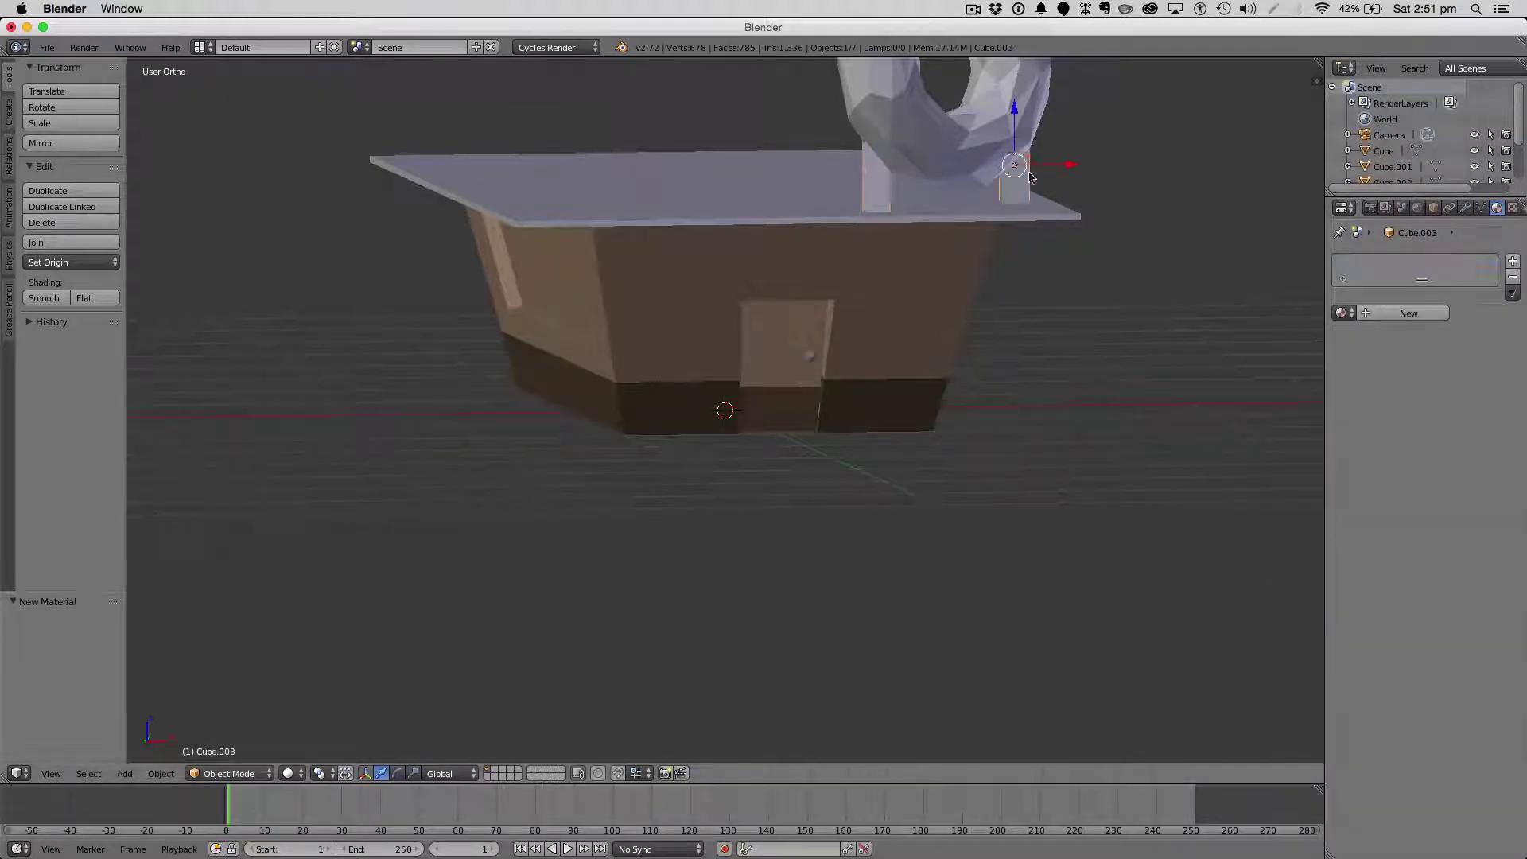
pyautogui.click(1341, 312)
pyautogui.click(1285, 365)
# Apply the existing Stripe material to the roof slab.
pyautogui.rightClick(913, 145)
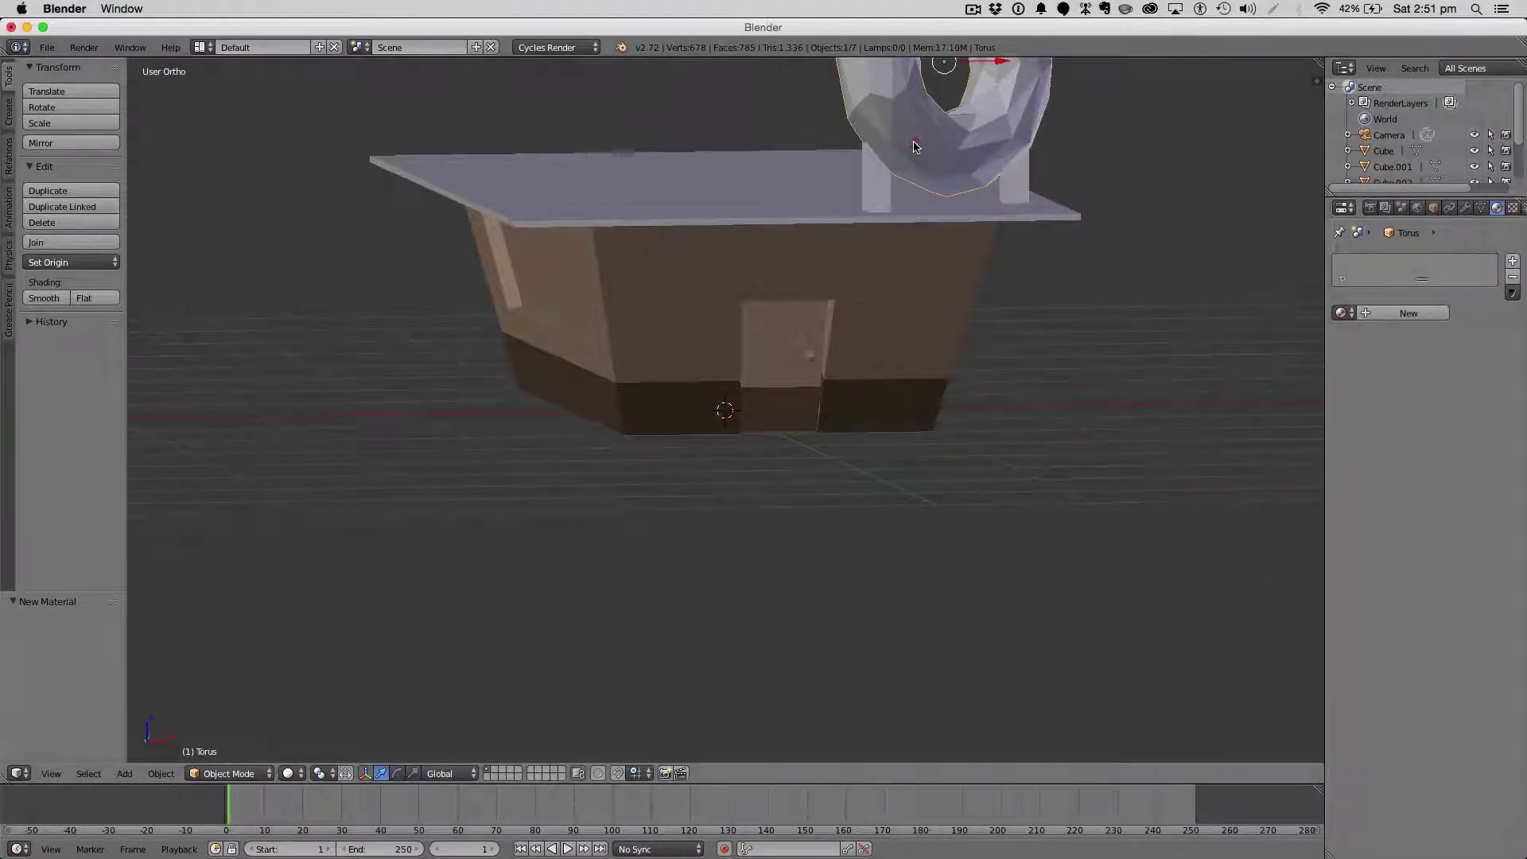
pyautogui.rightClick(808, 222)
pyautogui.click(1342, 312)
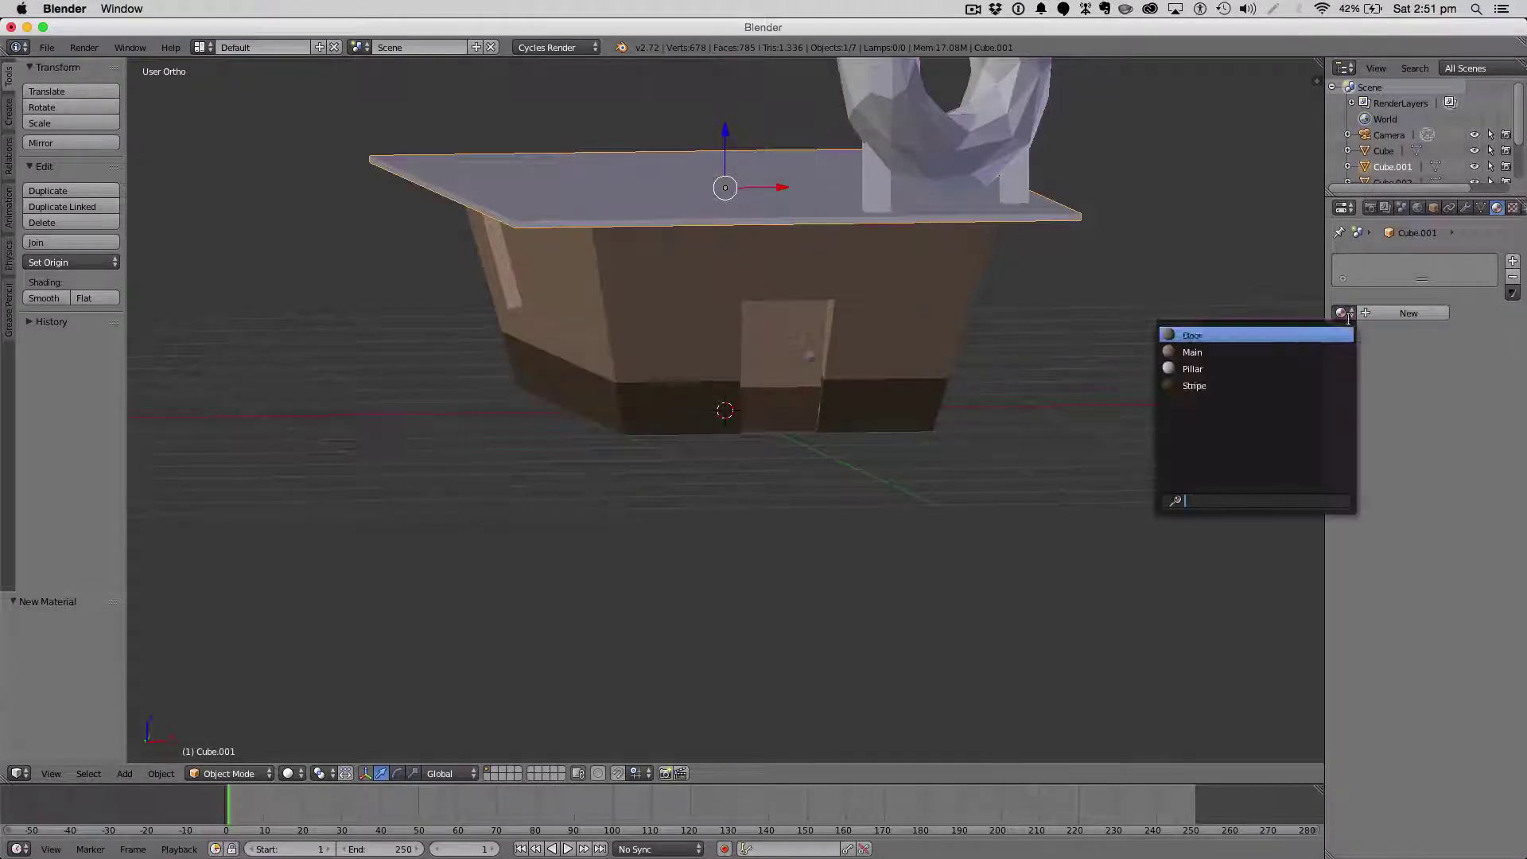
pyautogui.click(1289, 383)
# Create a new material named Donut on the donut sign.
pyautogui.rightClick(964, 150)
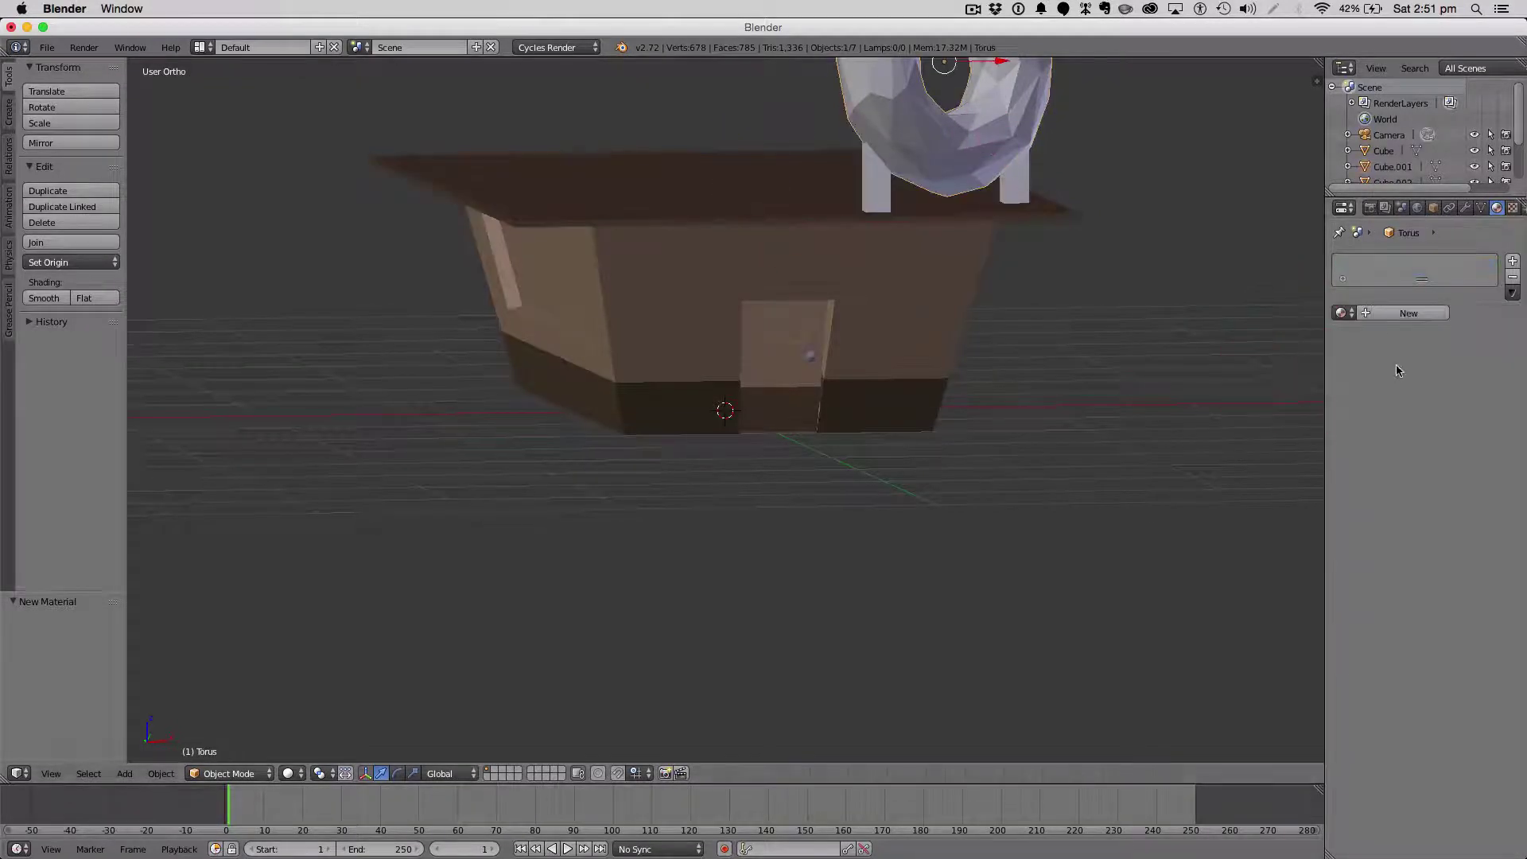
pyautogui.click(1385, 313)
pyautogui.click(1380, 313)
pyautogui.write('Donit')
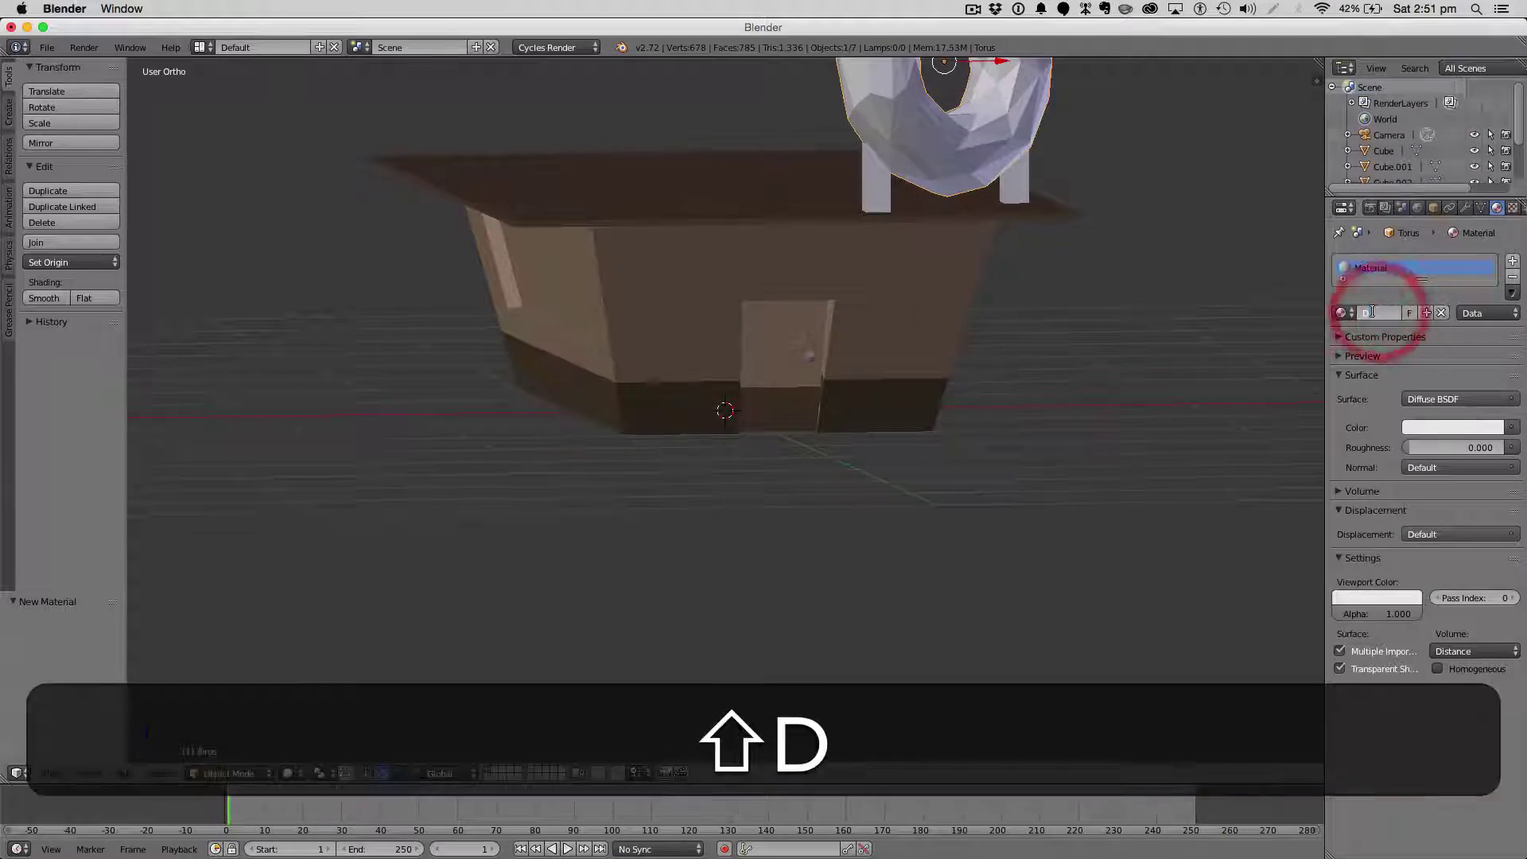
pyautogui.press('Return')
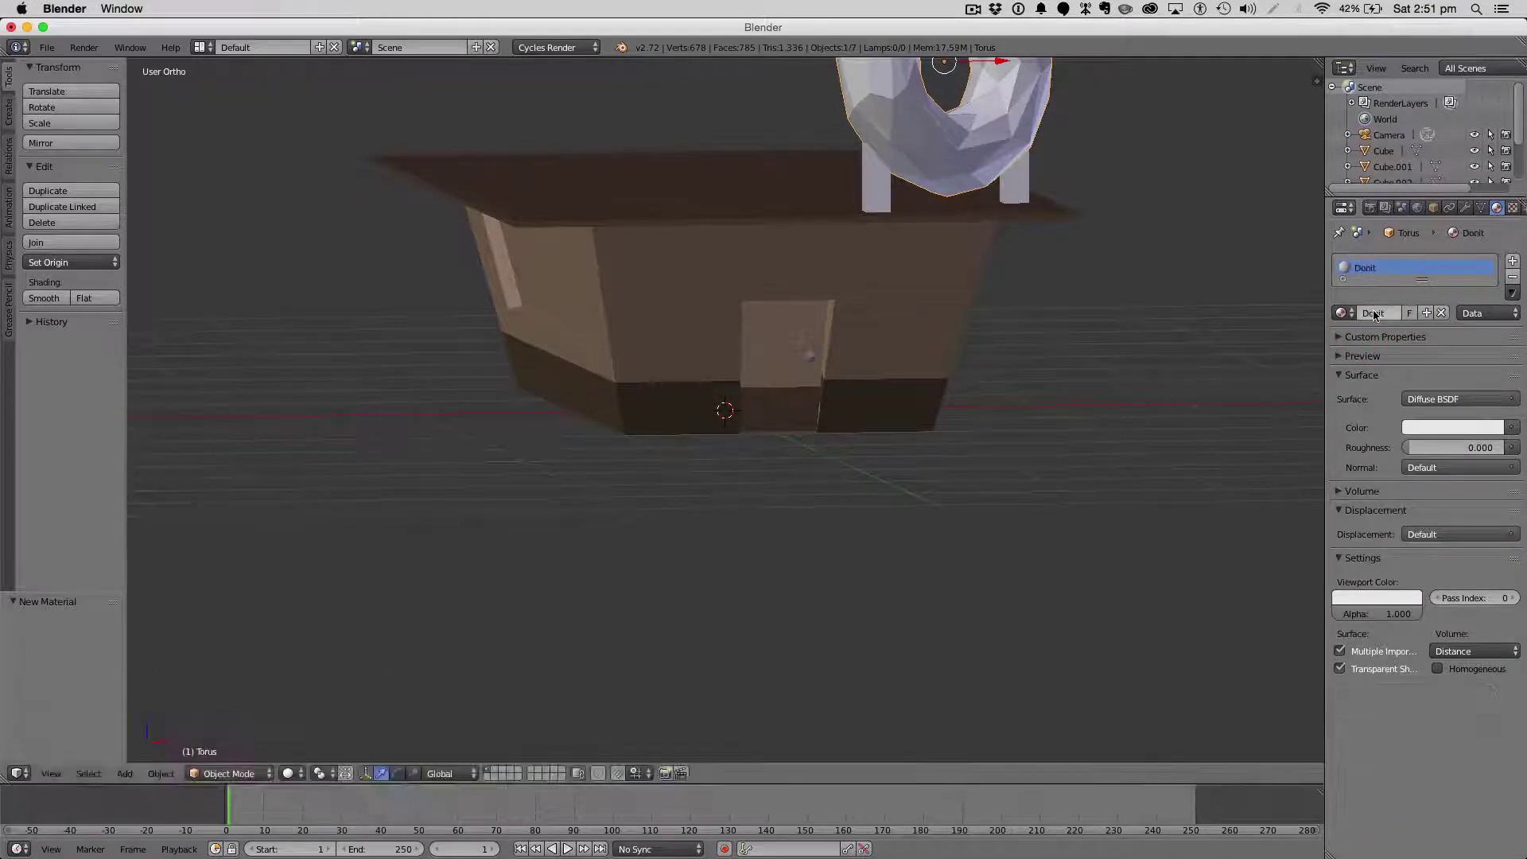
pyautogui.write('Don')
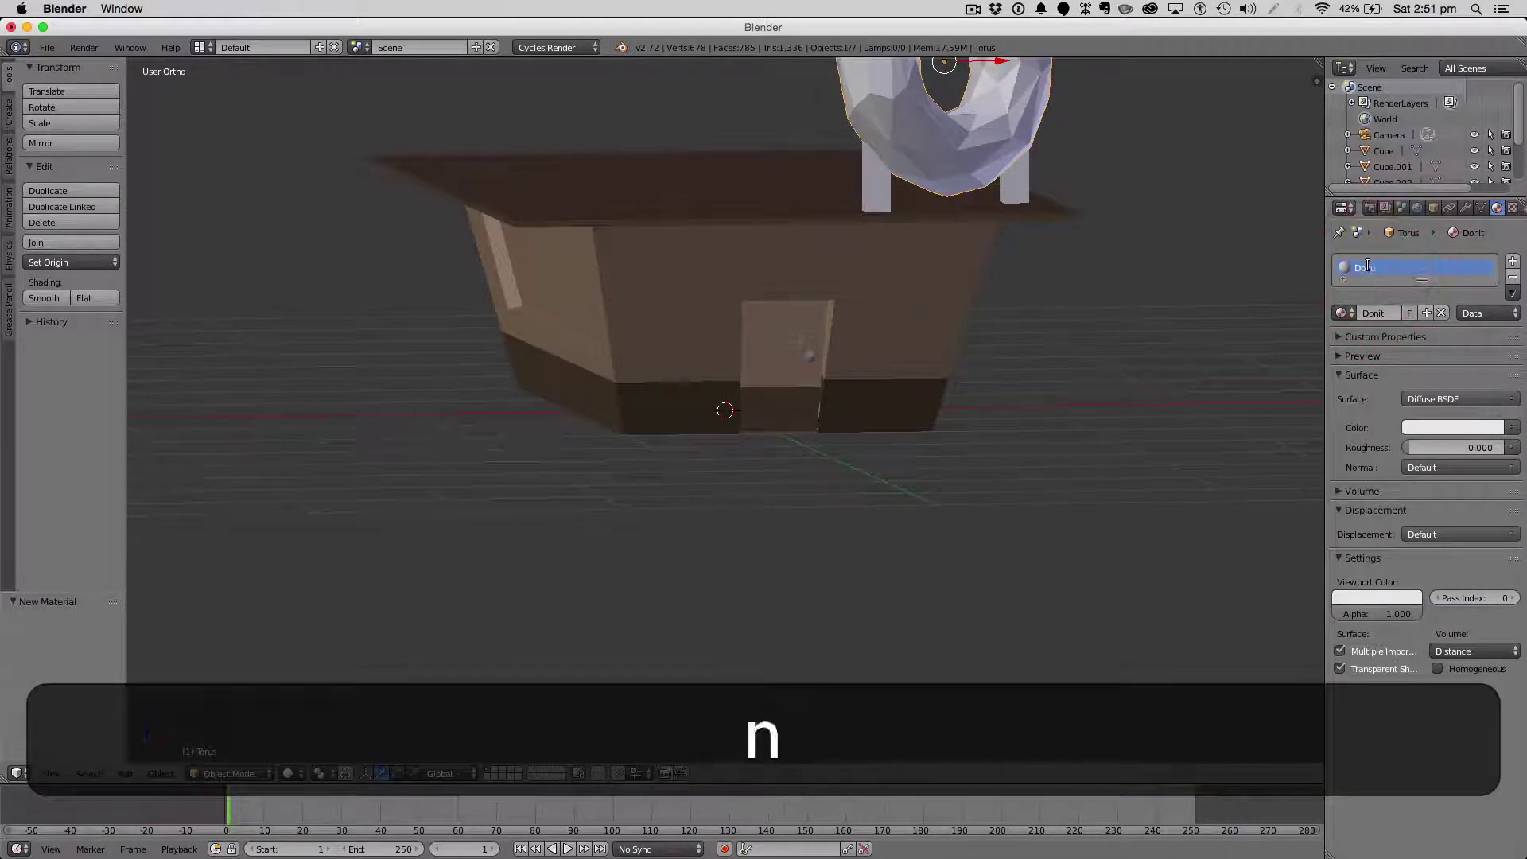
# Set the Donut material's diffuse colour to a light tan brown and match its viewport colour by sampling it.
pyautogui.click(1425, 427)
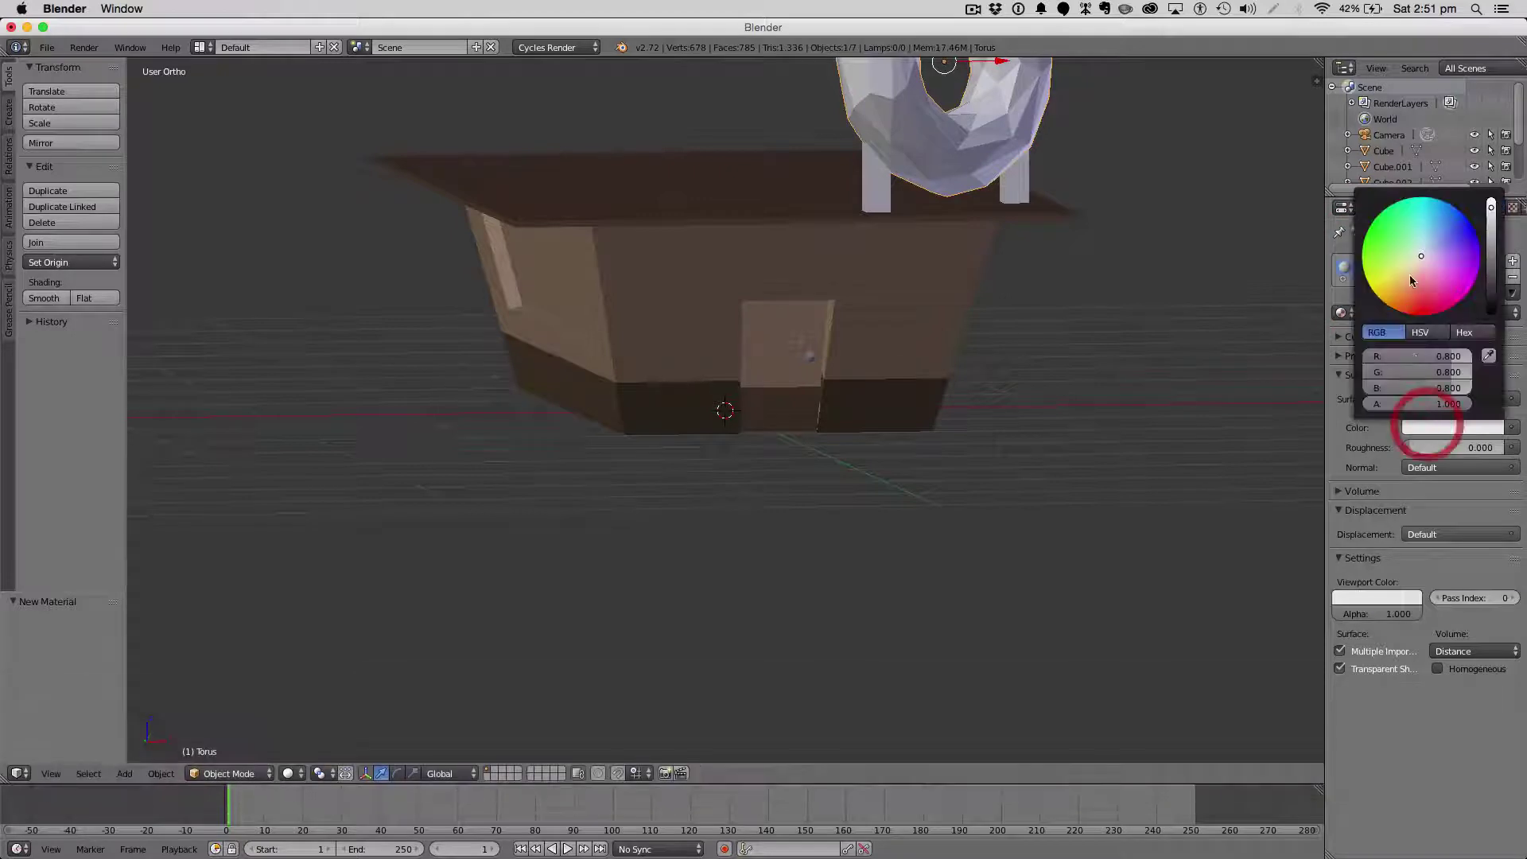
pyautogui.moveTo(1409, 274); pyautogui.dragTo(1491, 230)
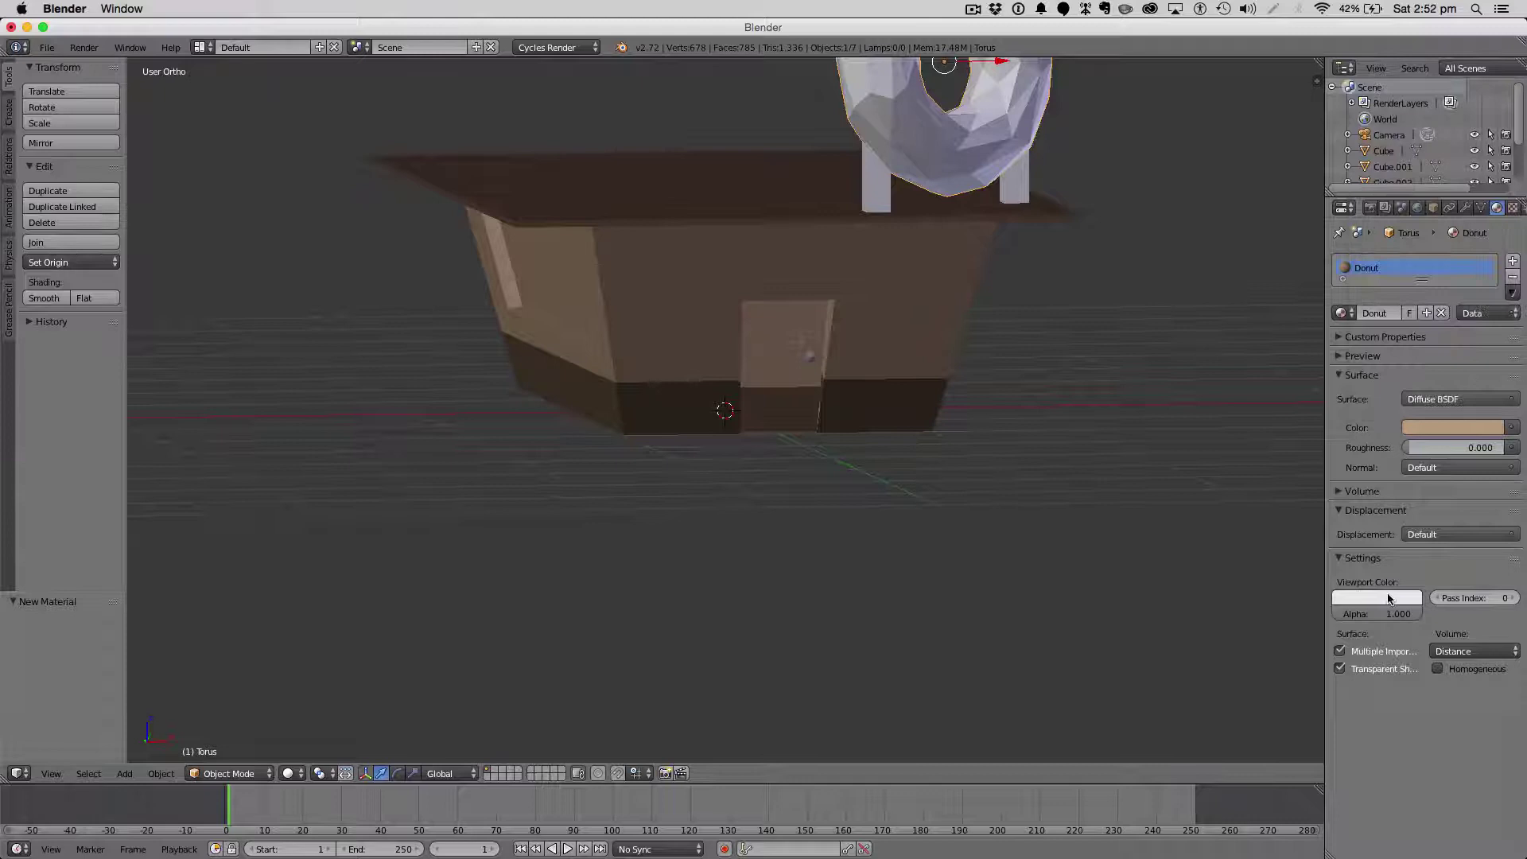
pyautogui.click(1382, 597)
pyautogui.click(1408, 528)
pyautogui.click(1457, 427)
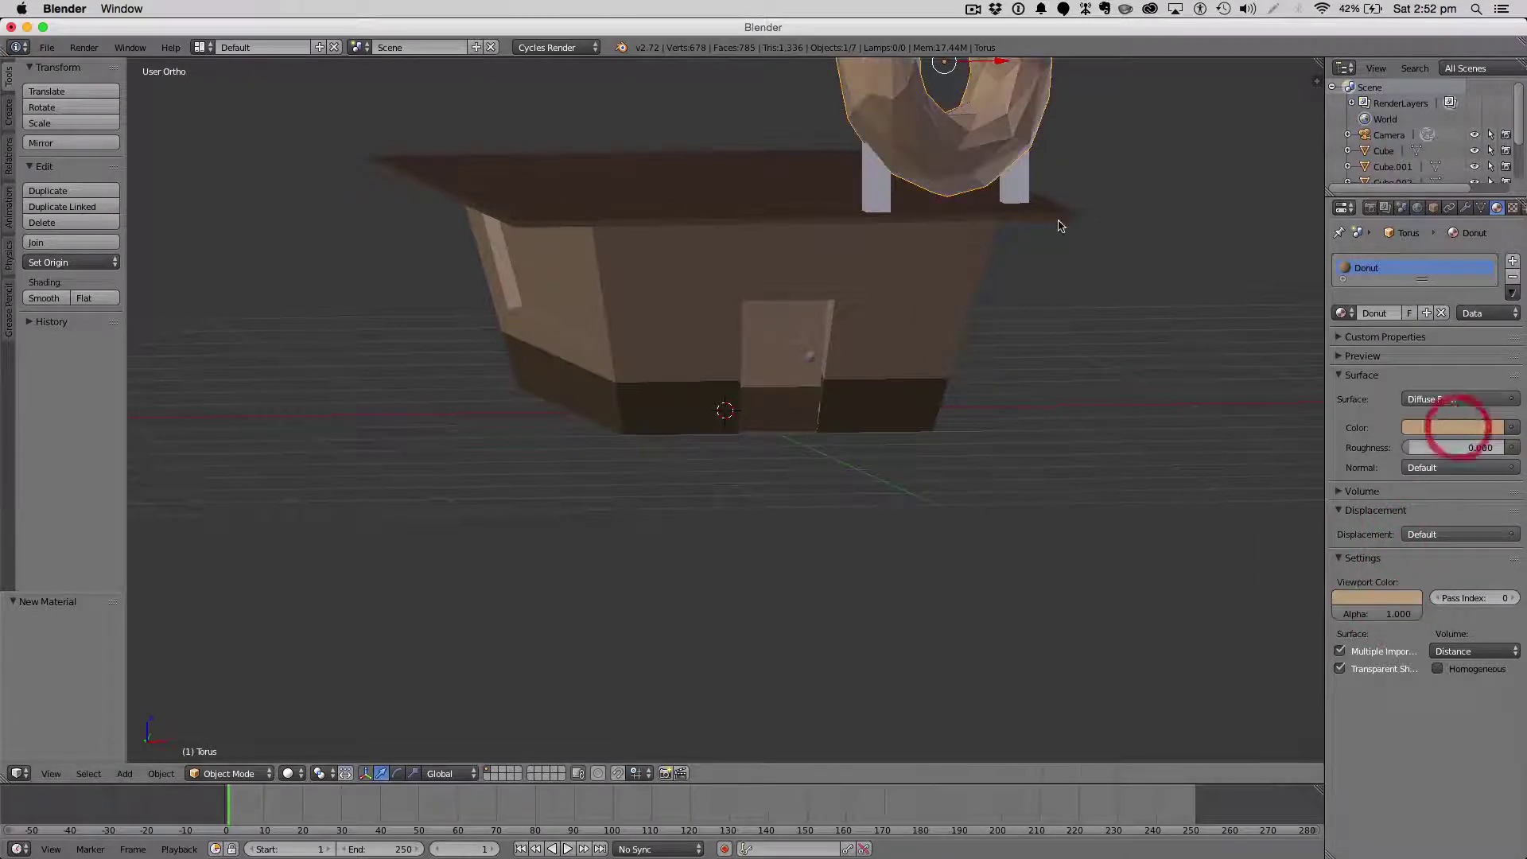
# Enter Edit Mode on the donut sign and deselect all of its faces.
pyautogui.scroll(-5, 1026, 220)
pyautogui.moveTo(992, 215); pyautogui.dragTo(880, 246, button='middle')
pyautogui.press('Tab')
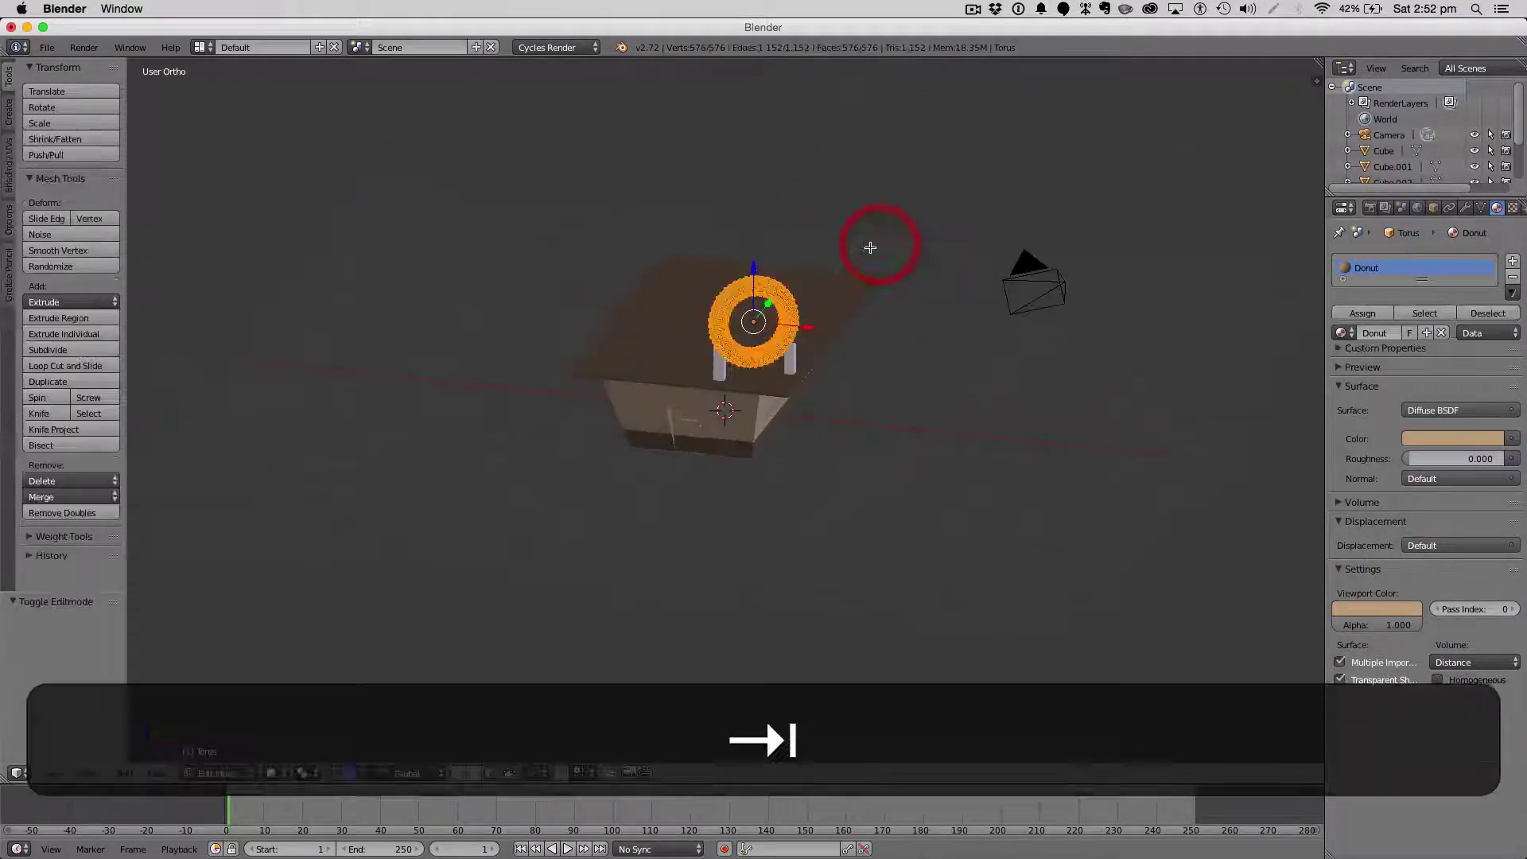
pyautogui.scroll(6, 810, 286)
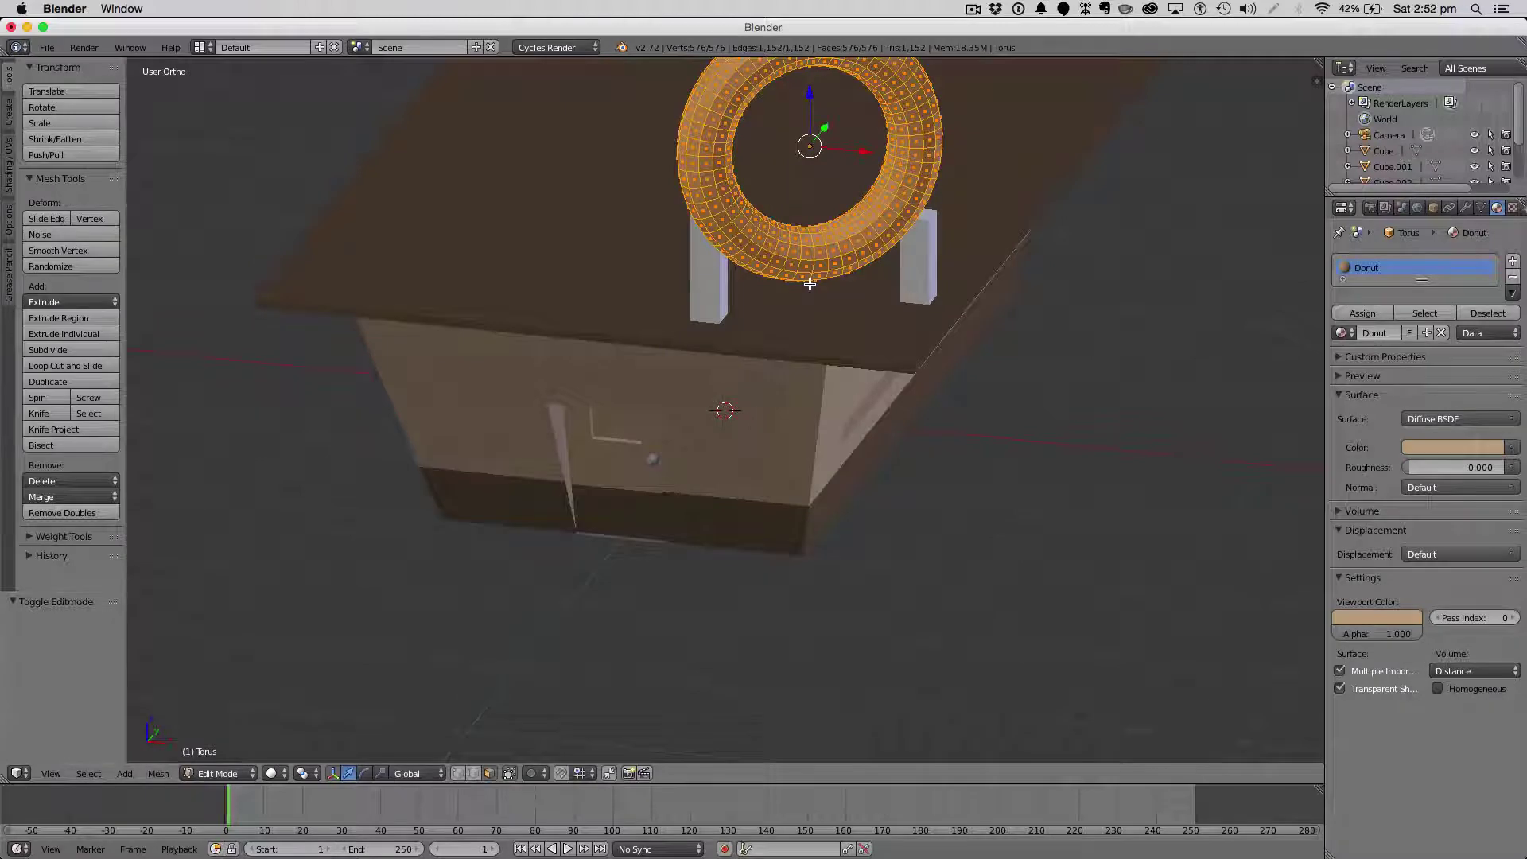
pyautogui.scroll(2, 876, 269)
pyautogui.moveTo(917, 235); pyautogui.dragTo(879, 257, button='middle')
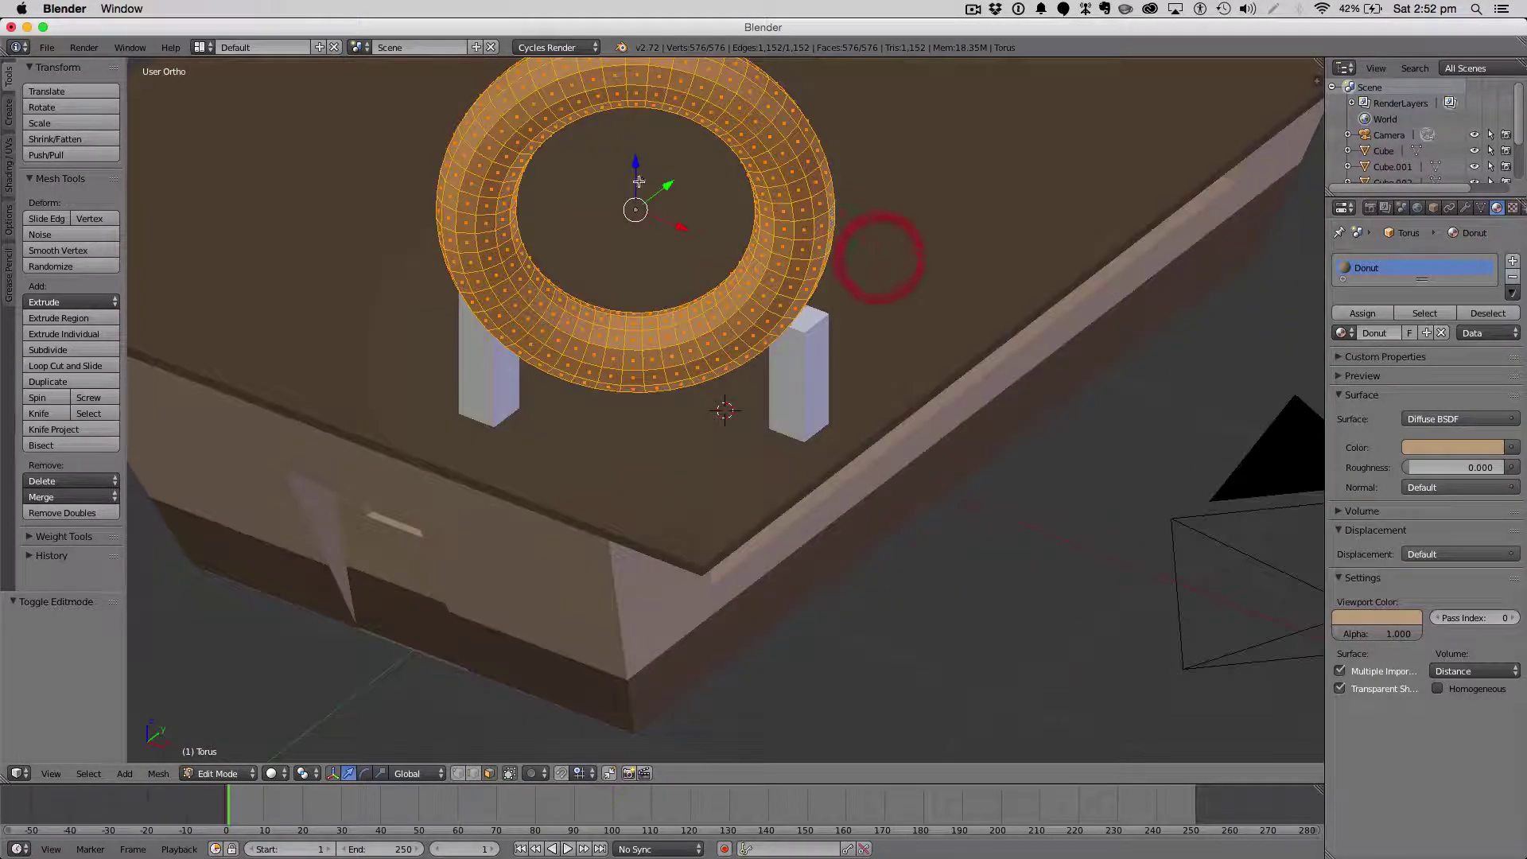
pyautogui.press('c')
pyautogui.press('Escape')
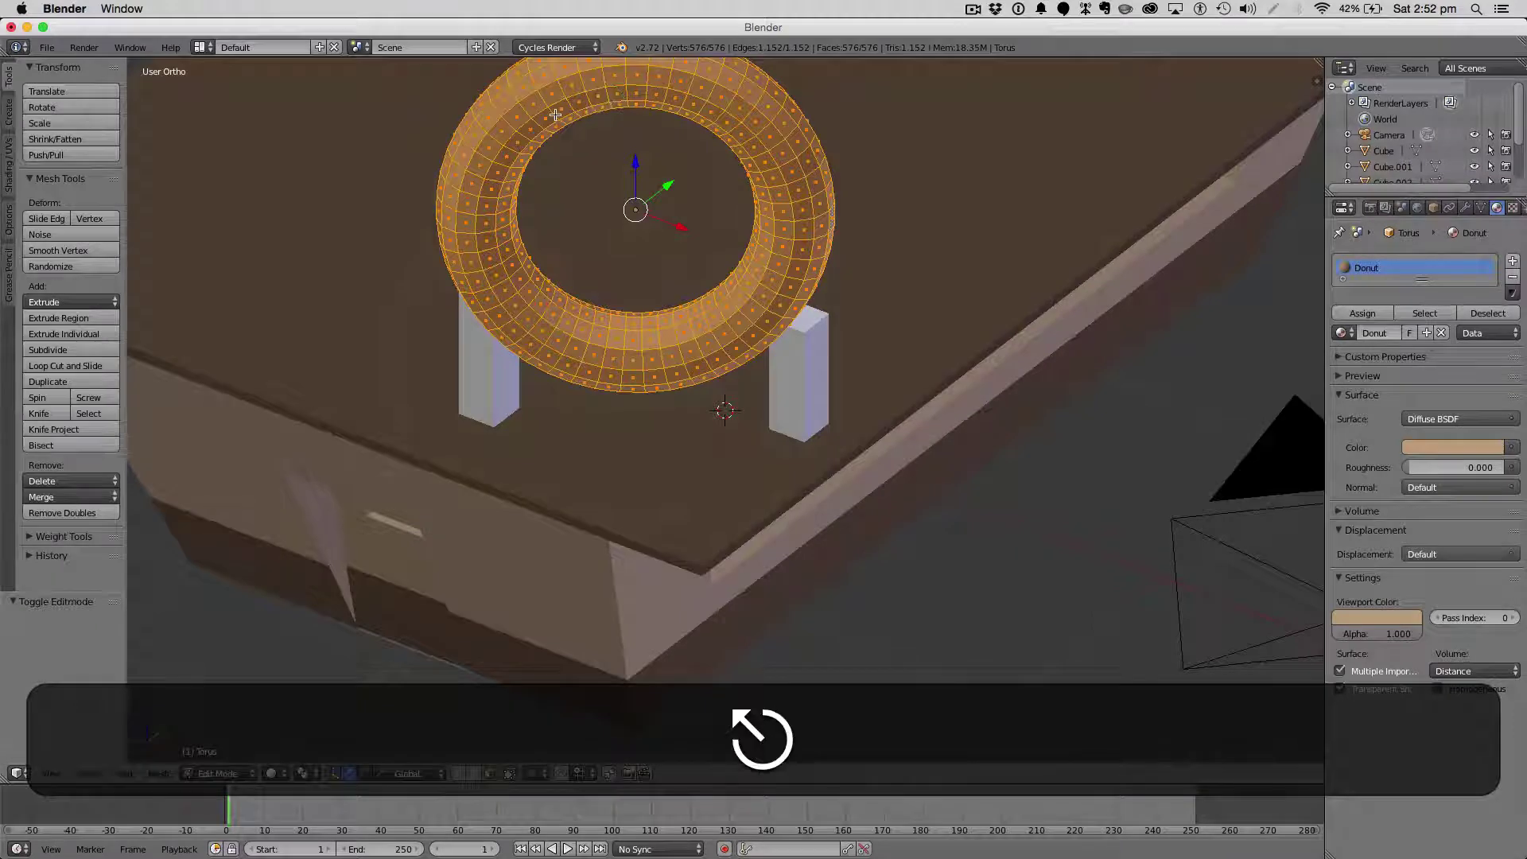
pyautogui.press('a')
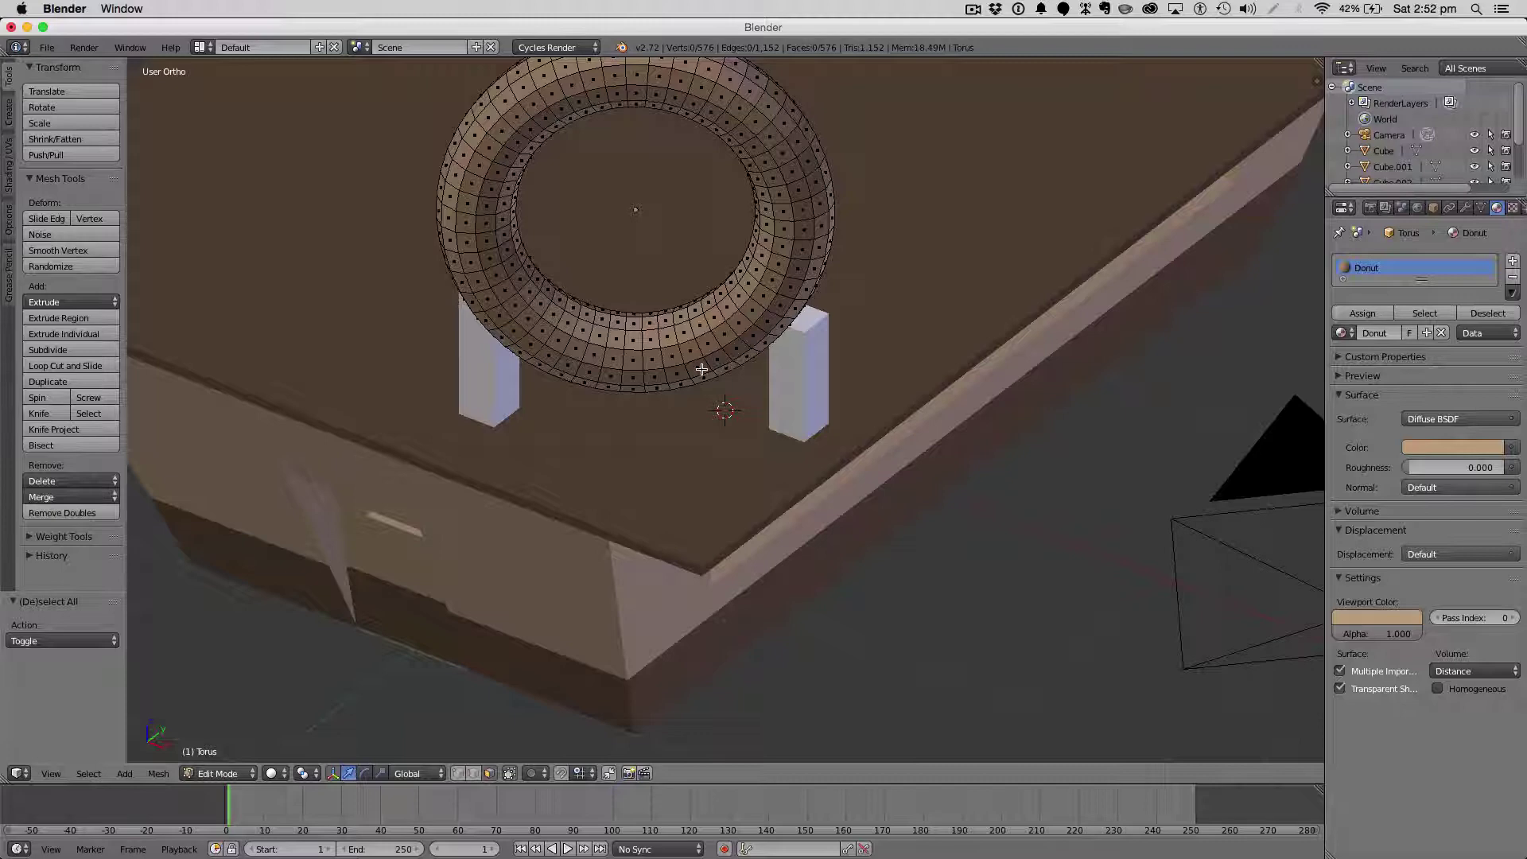
# Circle-select the faces around the front of the donut ring for the icing area.
pyautogui.keyDown('shift'); pyautogui.moveTo(752, 336); pyautogui.dragTo(801, 460, button='middle'); pyautogui.keyUp('shift')
pyautogui.scroll(-1, 740, 236)
pyautogui.moveTo(741, 236); pyautogui.dragTo(745, 360, button='middle')
pyautogui.hotkey('shift', 'c')
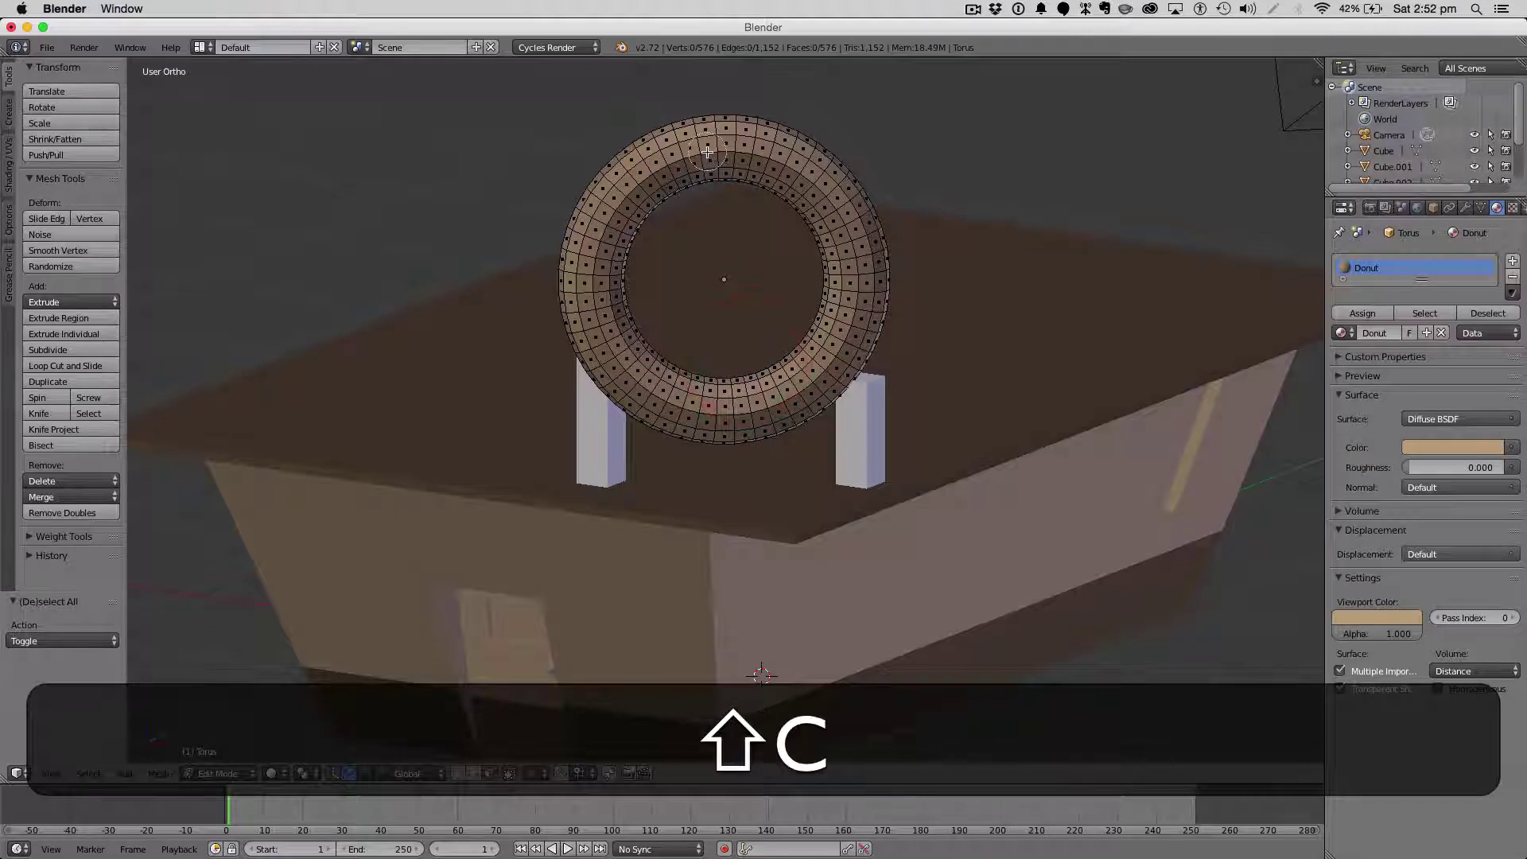
pyautogui.moveTo(708, 151)
pyautogui.mouseDown()
pyautogui.moveTo(616, 195)
pyautogui.moveTo(587, 272)
pyautogui.moveTo(597, 329)
pyautogui.moveTo(651, 394)
pyautogui.moveTo(766, 412)
pyautogui.moveTo(829, 377)
pyautogui.moveTo(866, 315)
pyautogui.moveTo(852, 217)
pyautogui.mouseUp()
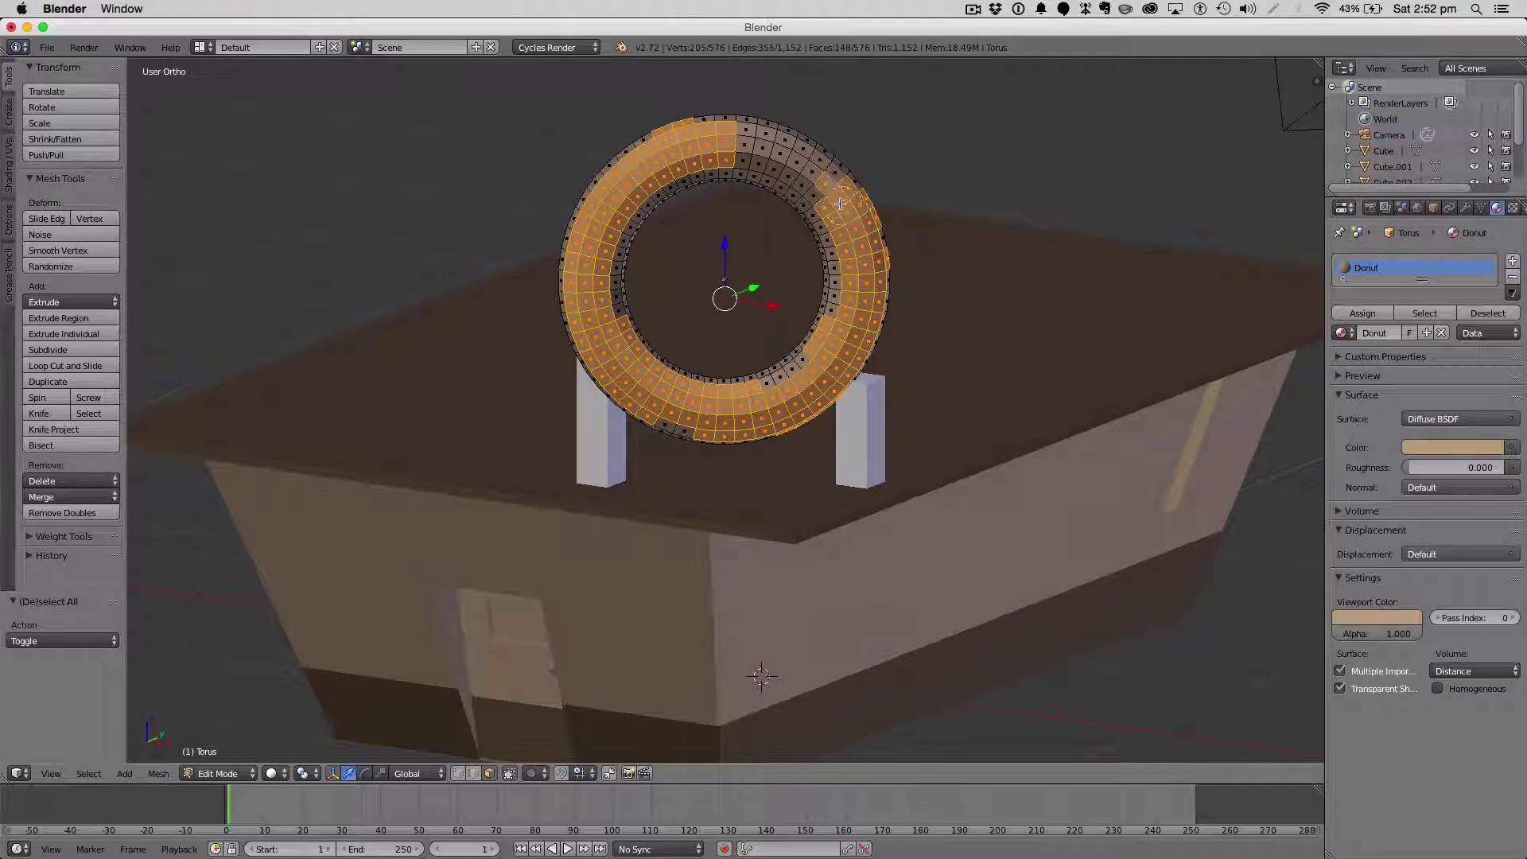
pyautogui.moveTo(800, 170); pyautogui.dragTo(770, 157)
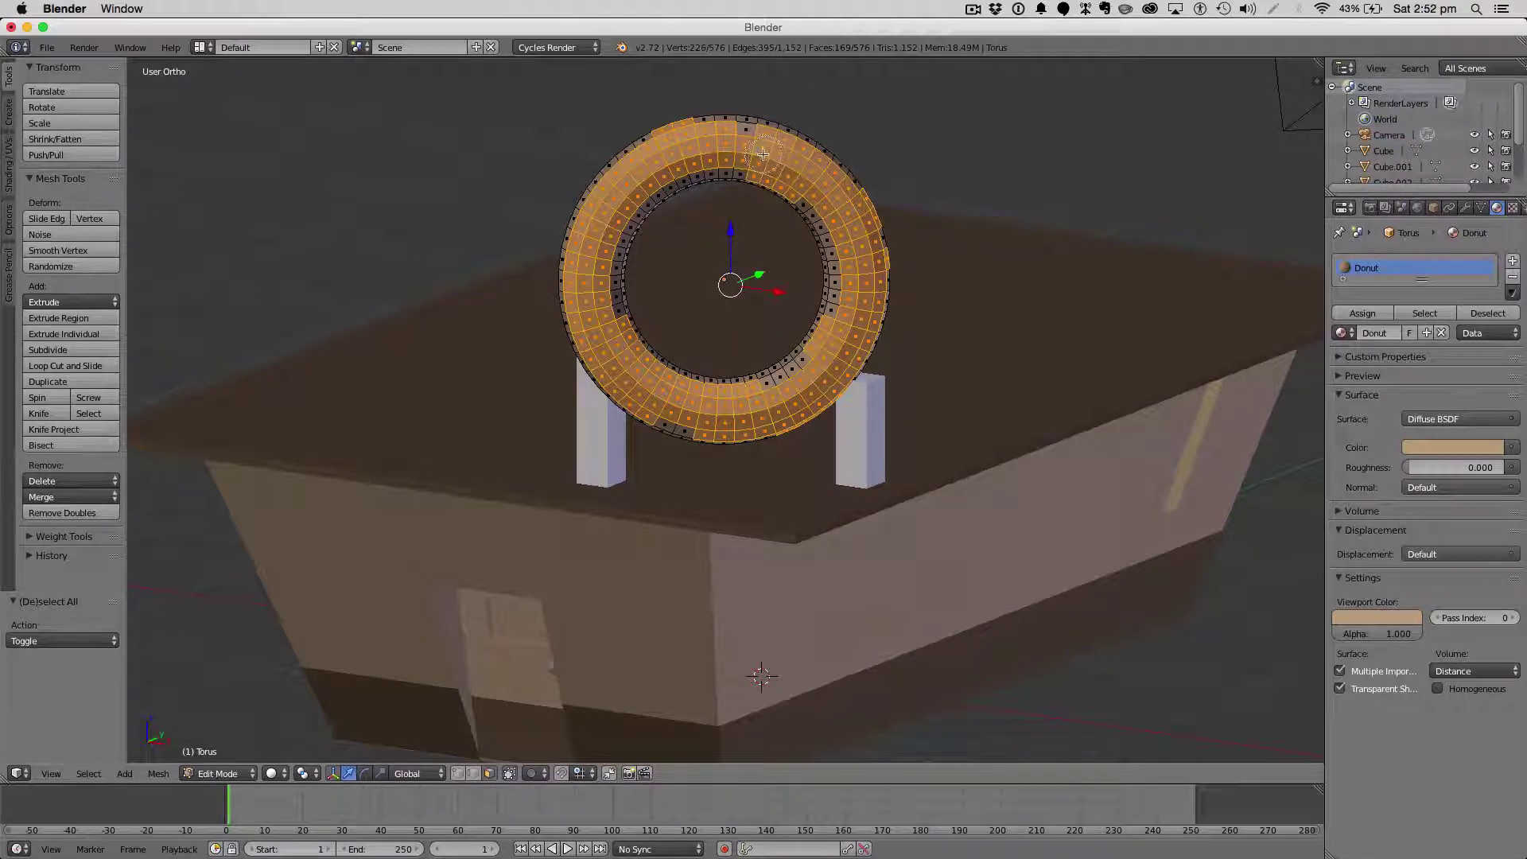
pyautogui.press('Escape')
# Clean up the icing selection by removing stray faces along the inner and outer edges and adding the missing lower front faces.
pyautogui.press('c')
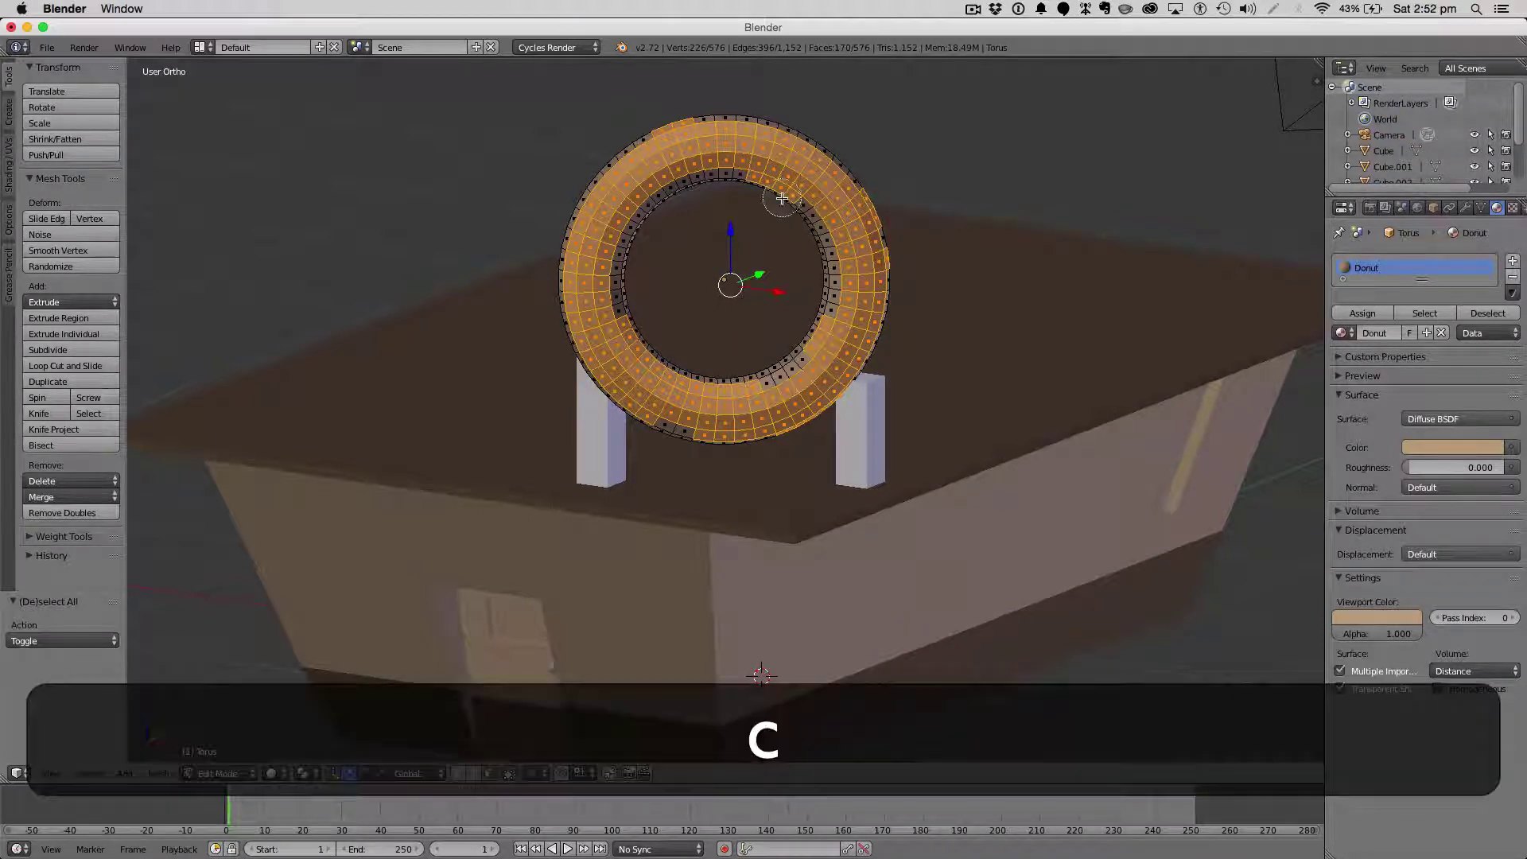
pyautogui.press('shift')
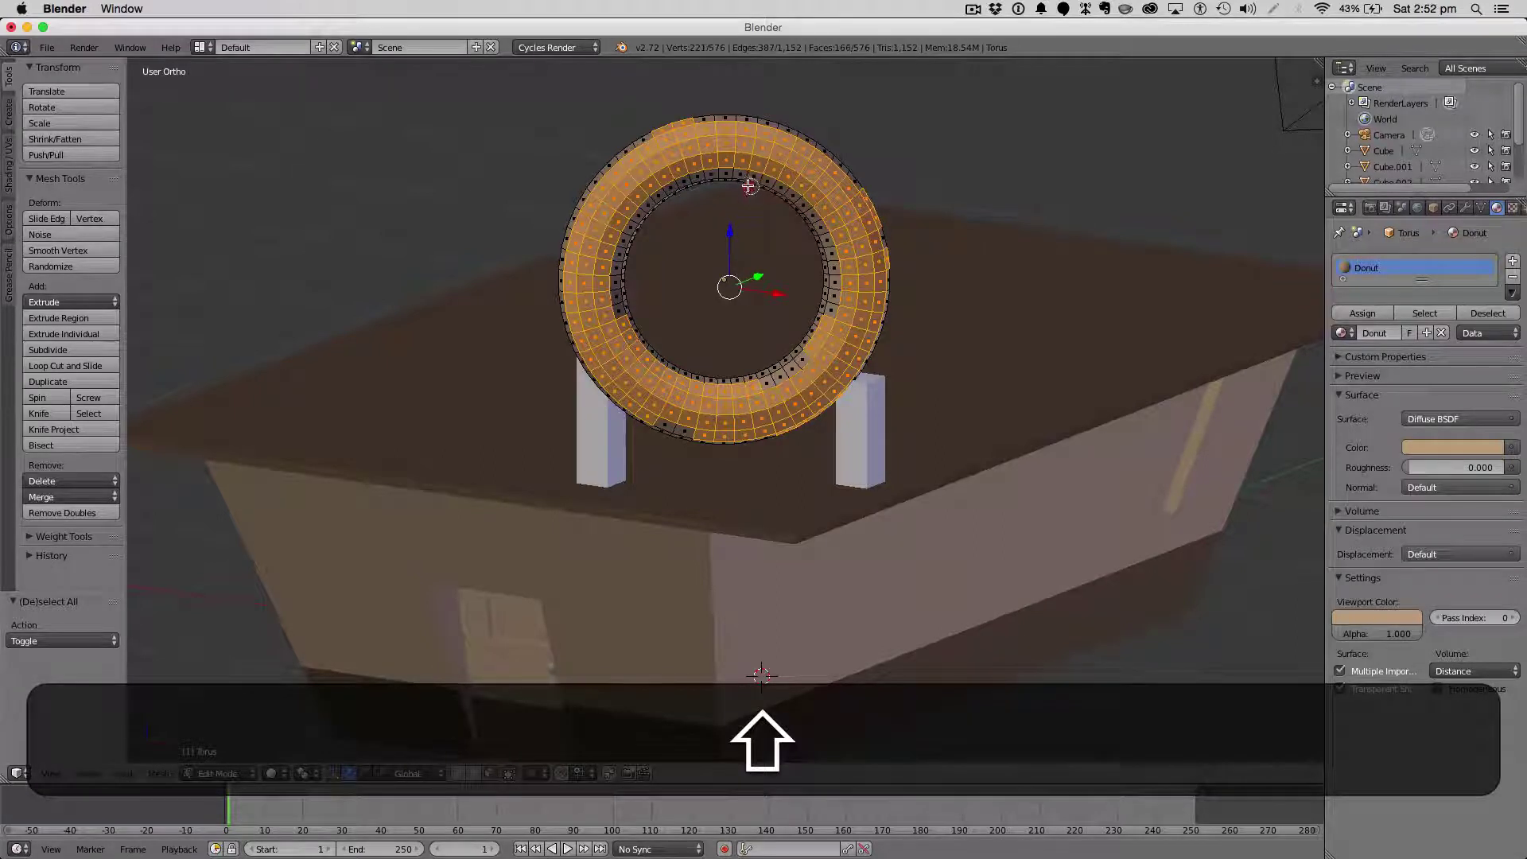
pyautogui.click(682, 125)
pyautogui.rightClick(673, 135)
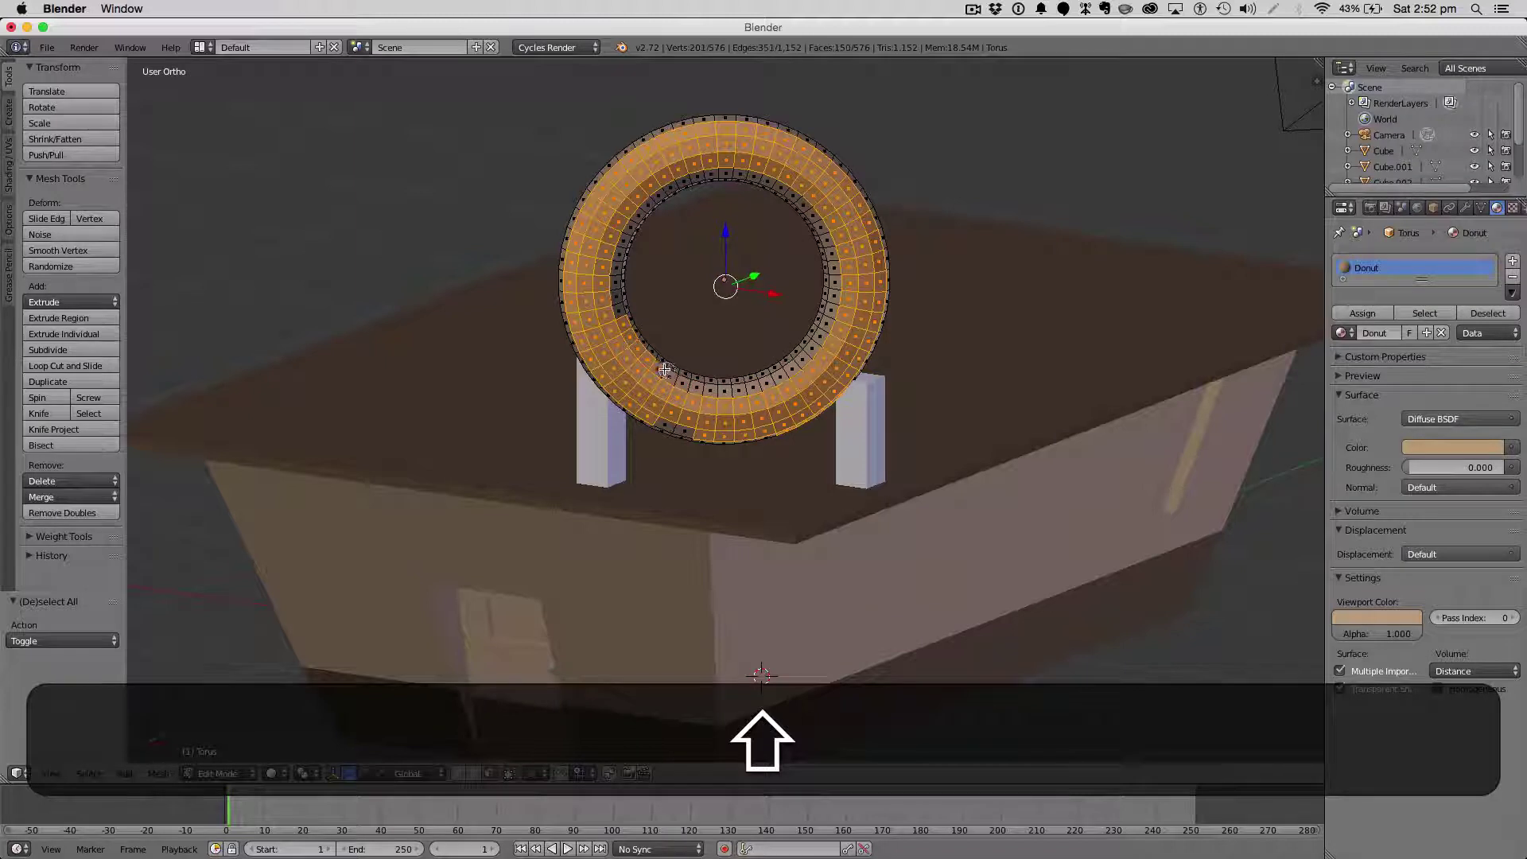
pyautogui.keyDown('shift'); pyautogui.rightClick(670, 424); pyautogui.keyUp('shift')
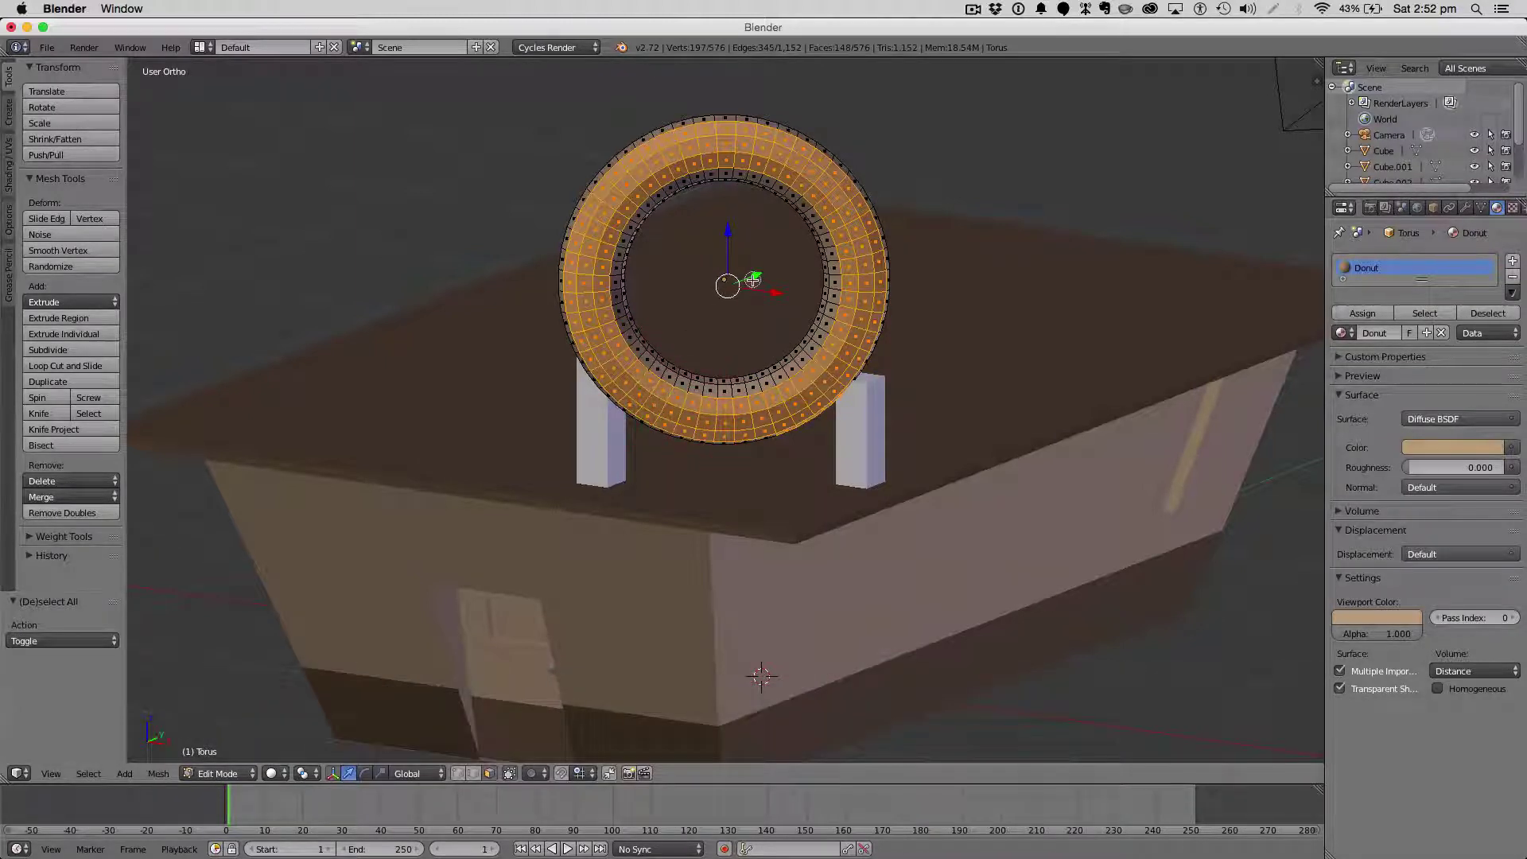
pyautogui.press('Escape')
# Add a second material slot to the donut with a new material named Icing and a pink diffuse colour (R 0.800, G 0.205, B 0.405).
pyautogui.click(1512, 260)
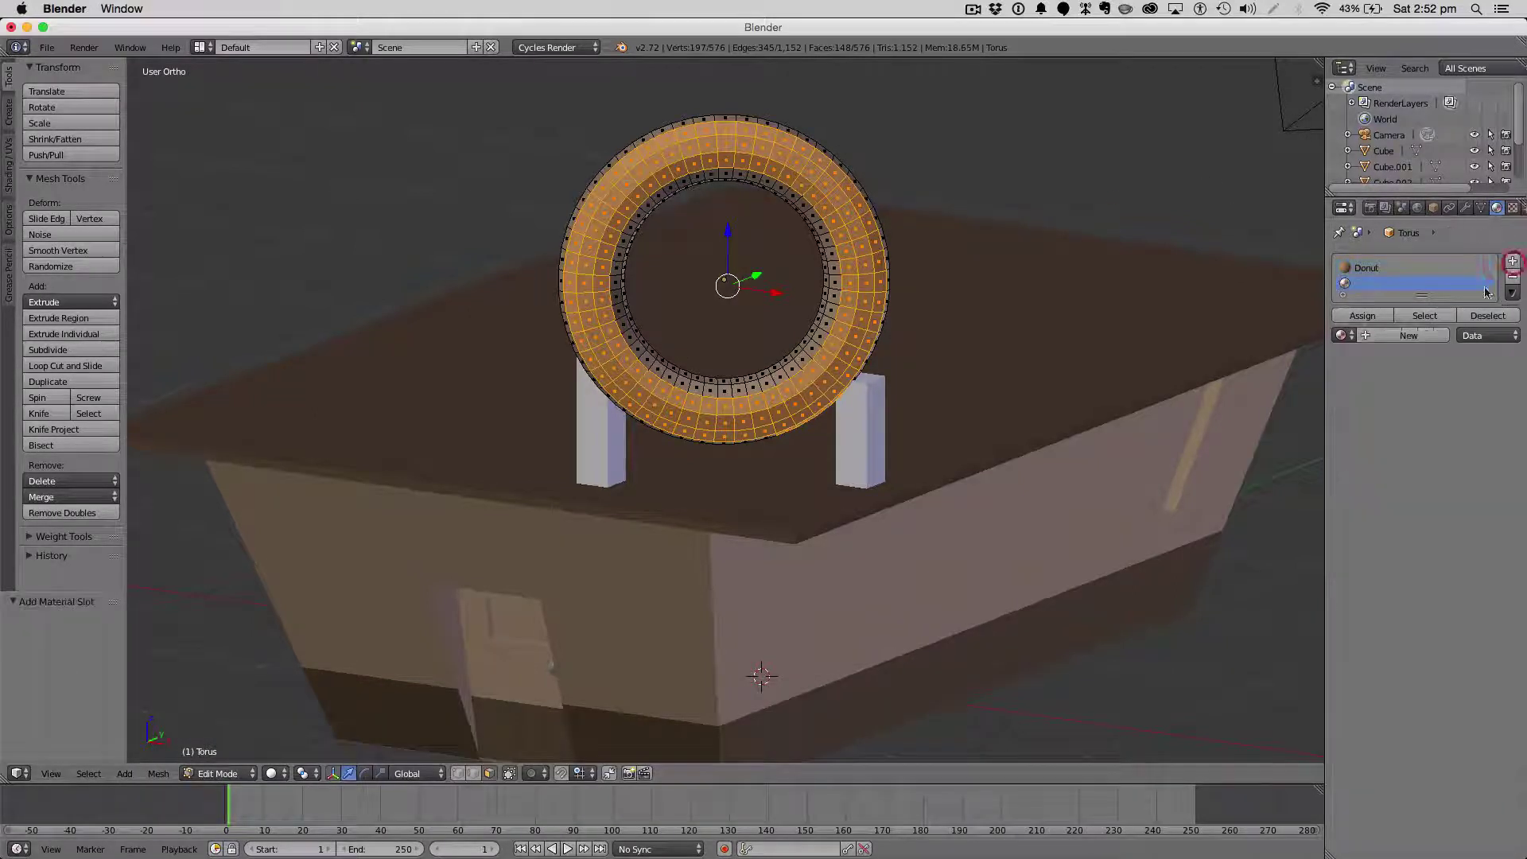
pyautogui.click(1384, 335)
pyautogui.write('Icing')
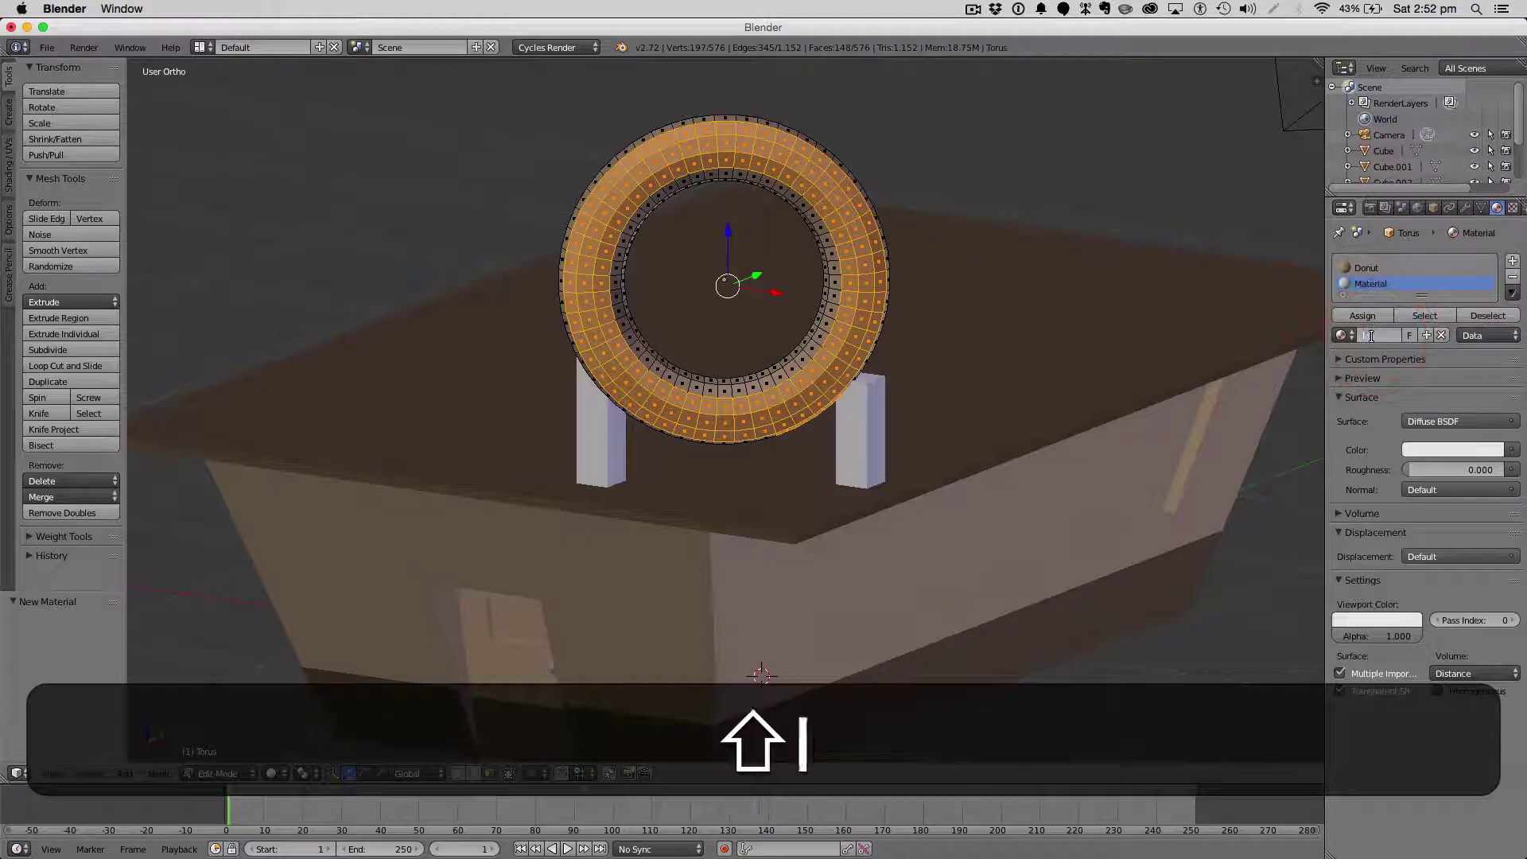
pyautogui.press('Return')
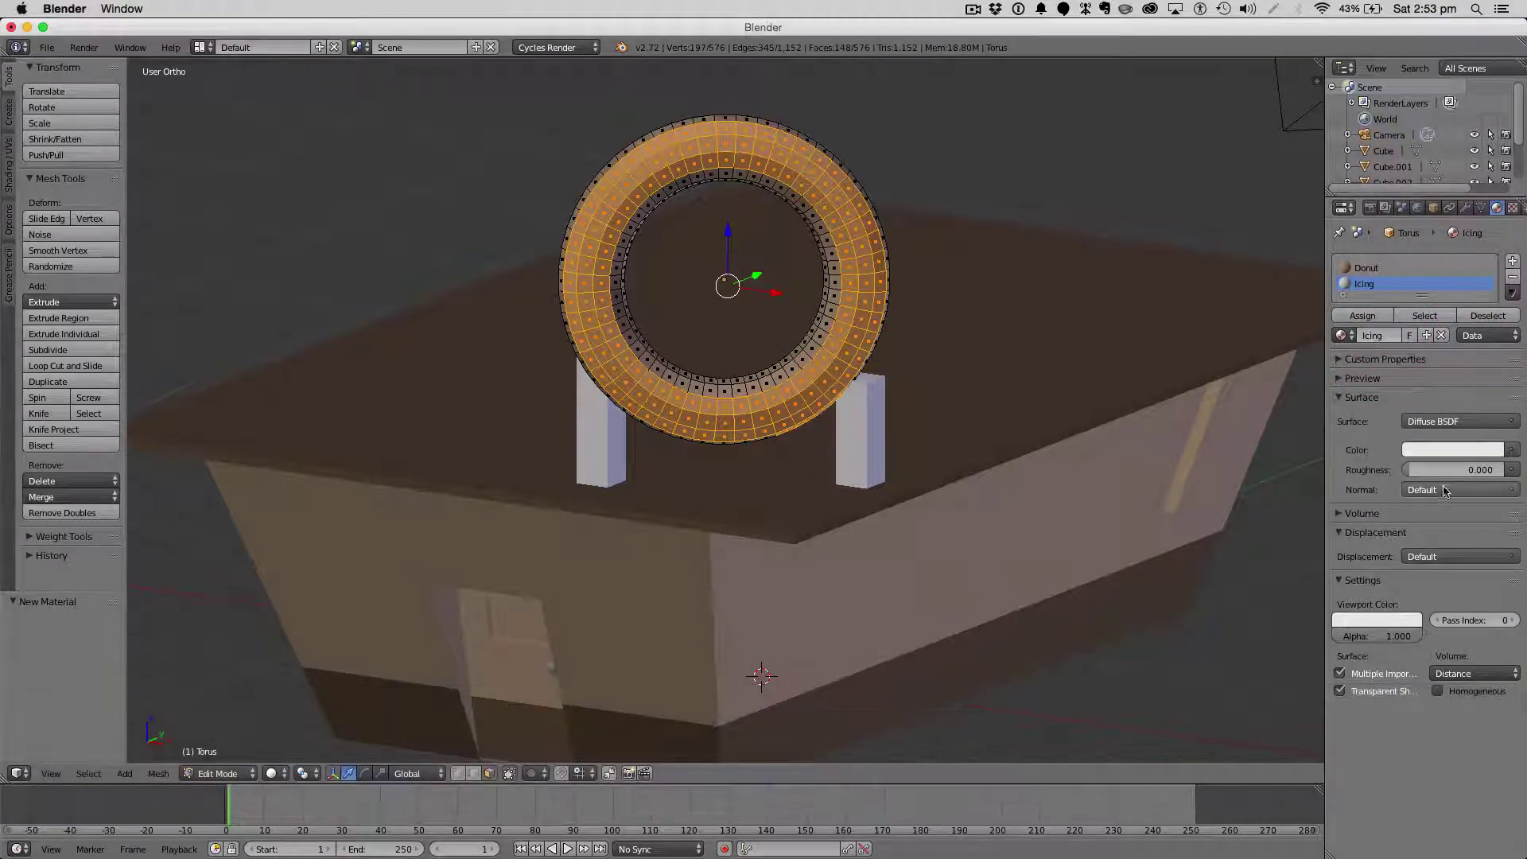
pyautogui.click(1443, 455)
pyautogui.moveTo(1423, 299); pyautogui.dragTo(1424, 302)
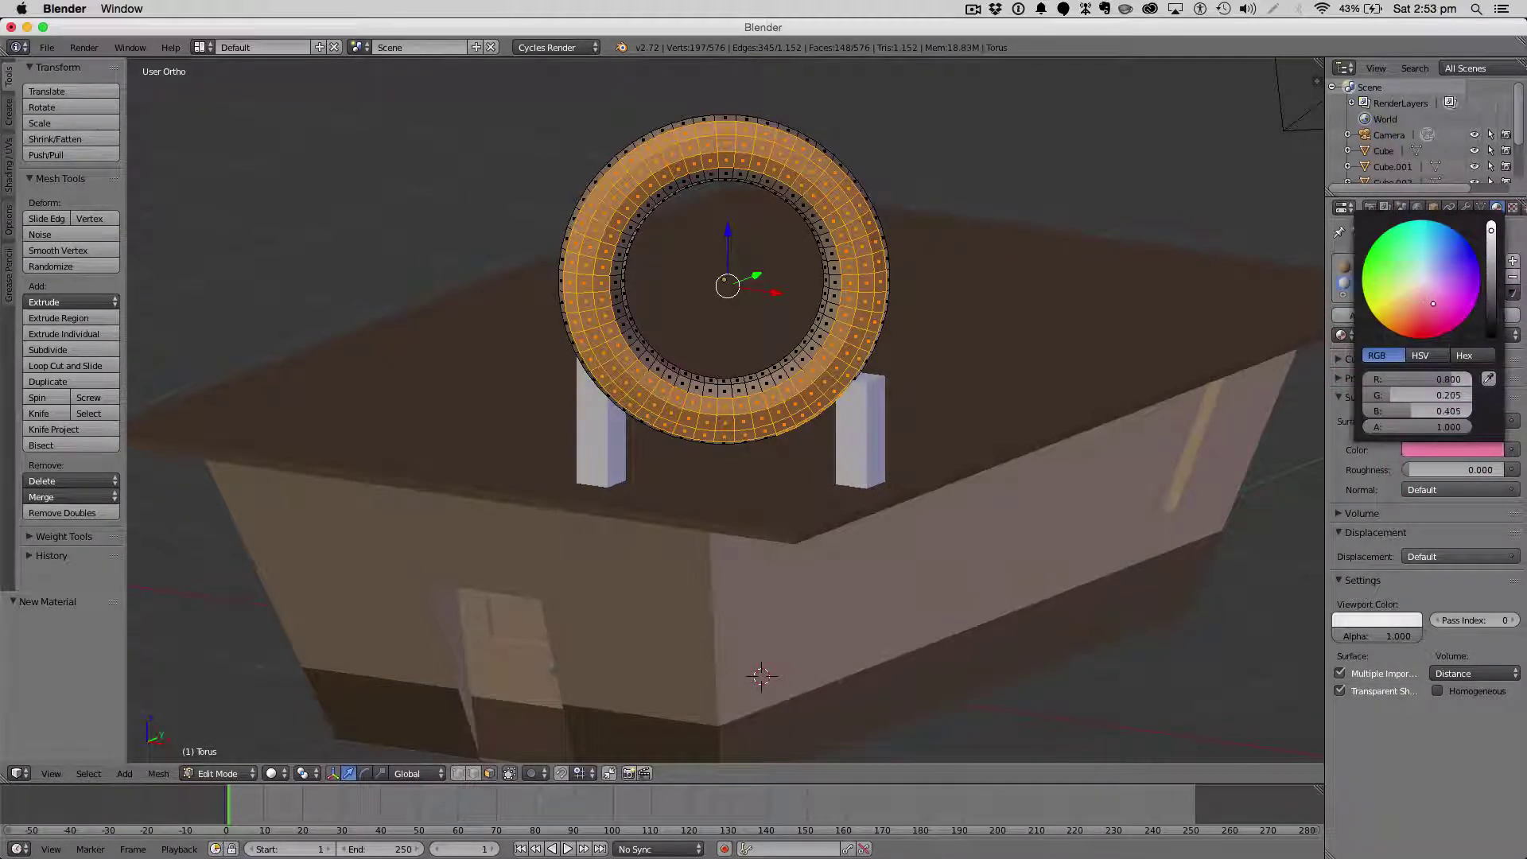
# Try to sample the pink diffuse colour for the Icing material's viewport colour.
pyautogui.click(1349, 622)
pyautogui.click(1409, 561)
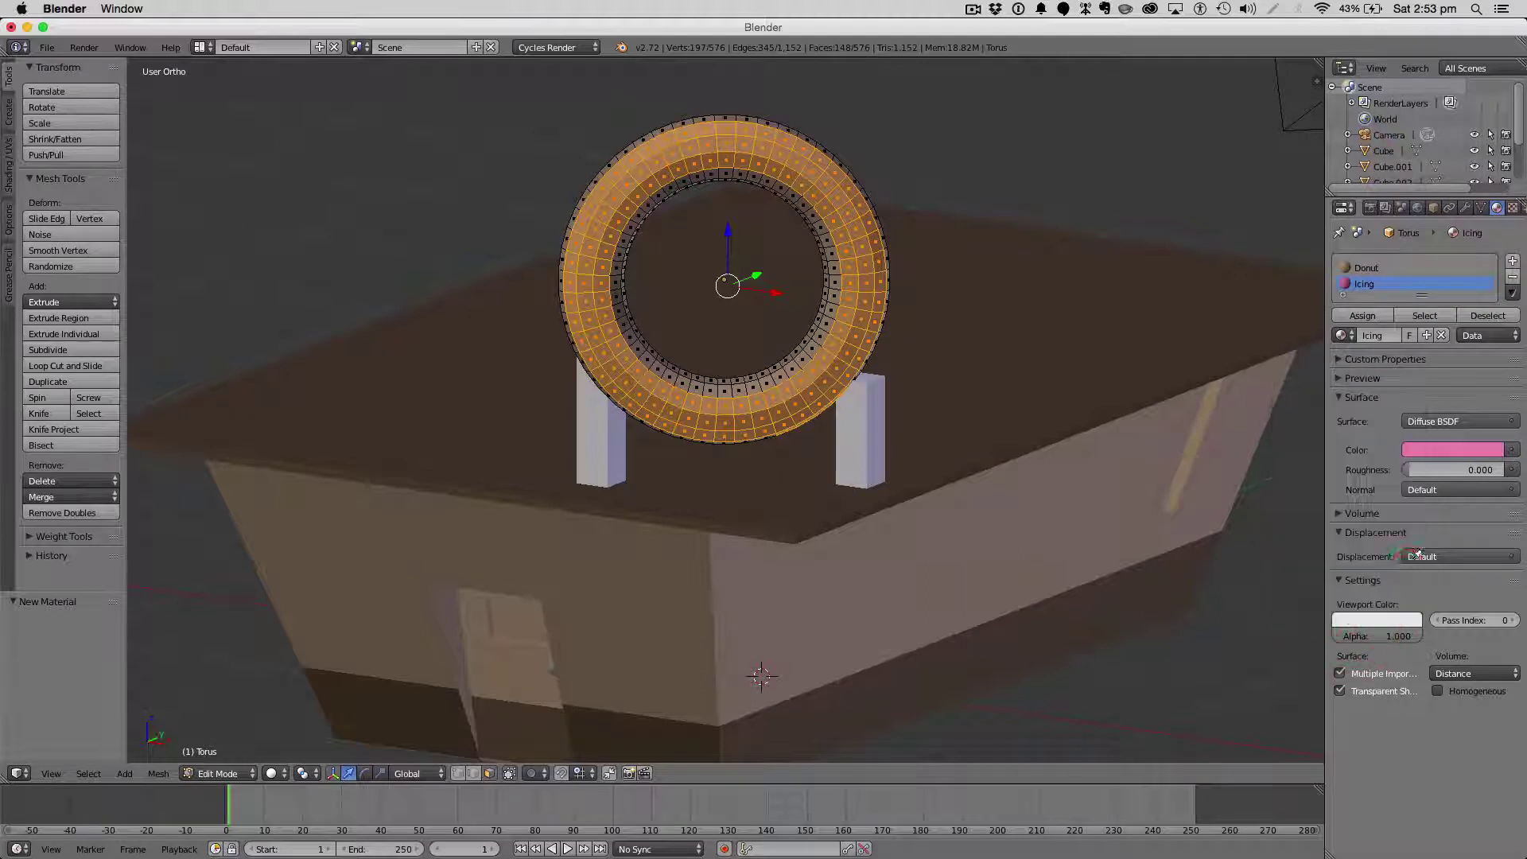
pyautogui.click(1462, 436)
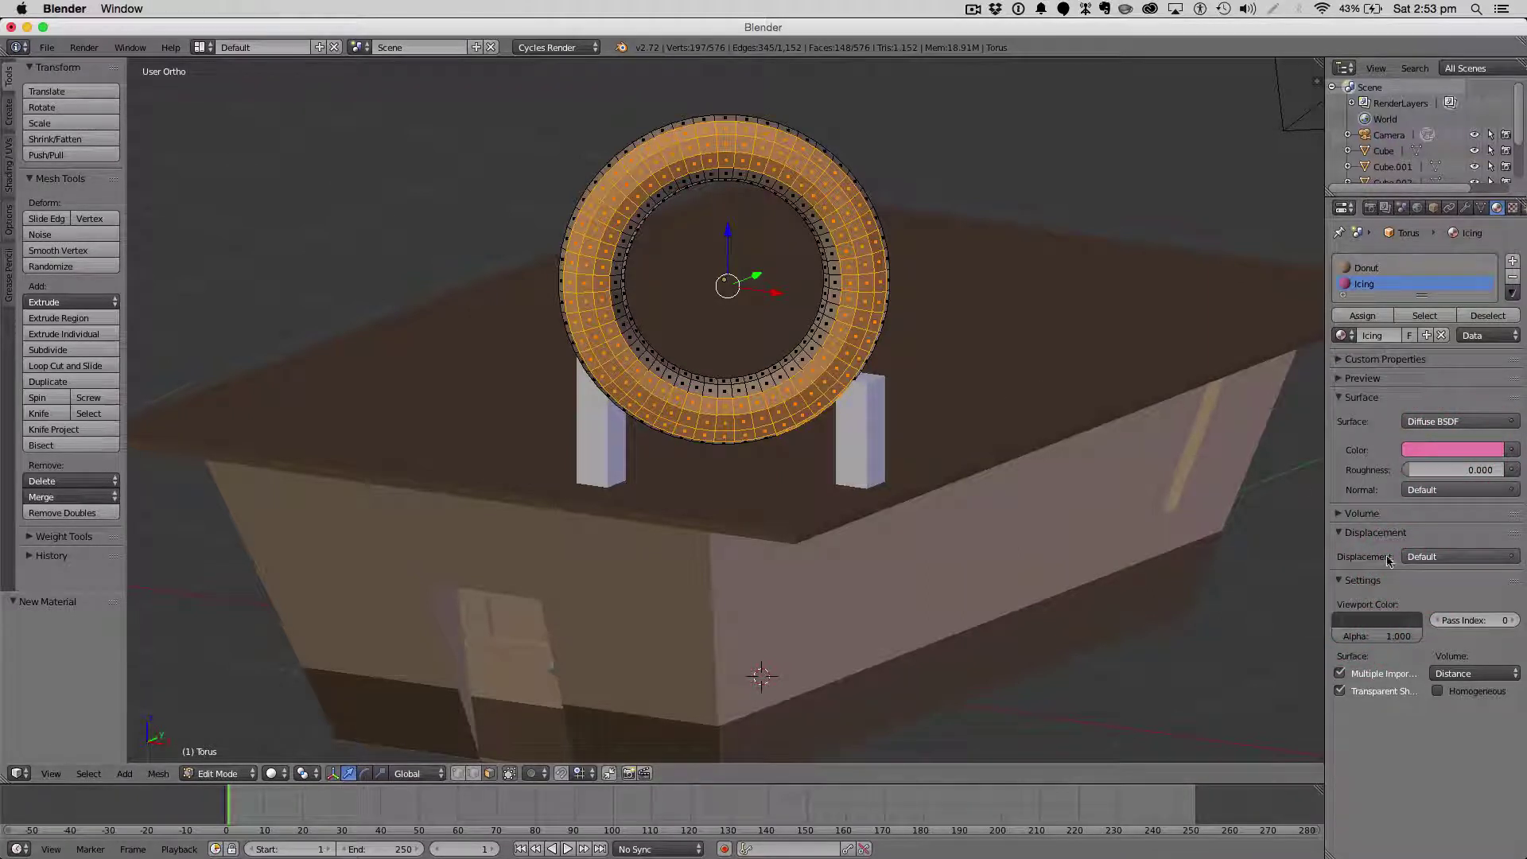
# Match the Icing material's viewport colour to its pink diffuse colour by sampling it, and assign Icing to the selected front faces.
pyautogui.click(1404, 628)
pyautogui.click(1411, 557)
pyautogui.click(1434, 442)
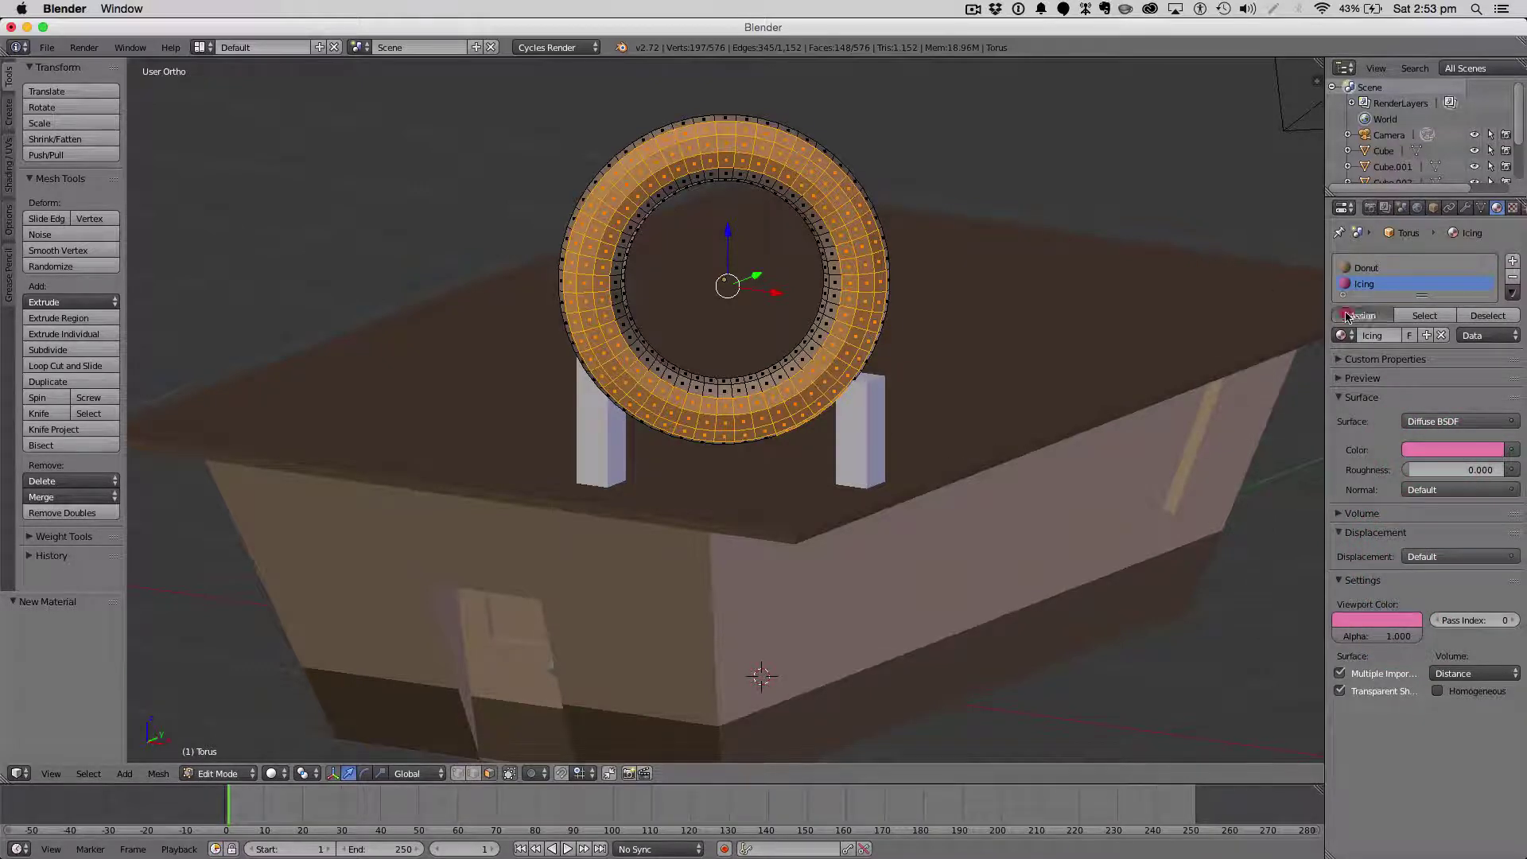
pyautogui.click(1363, 315)
# Extrude the icing faces outward by about 0.006 and return to Object Mode.
pyautogui.moveTo(936, 418); pyautogui.dragTo(999, 429, button='middle')
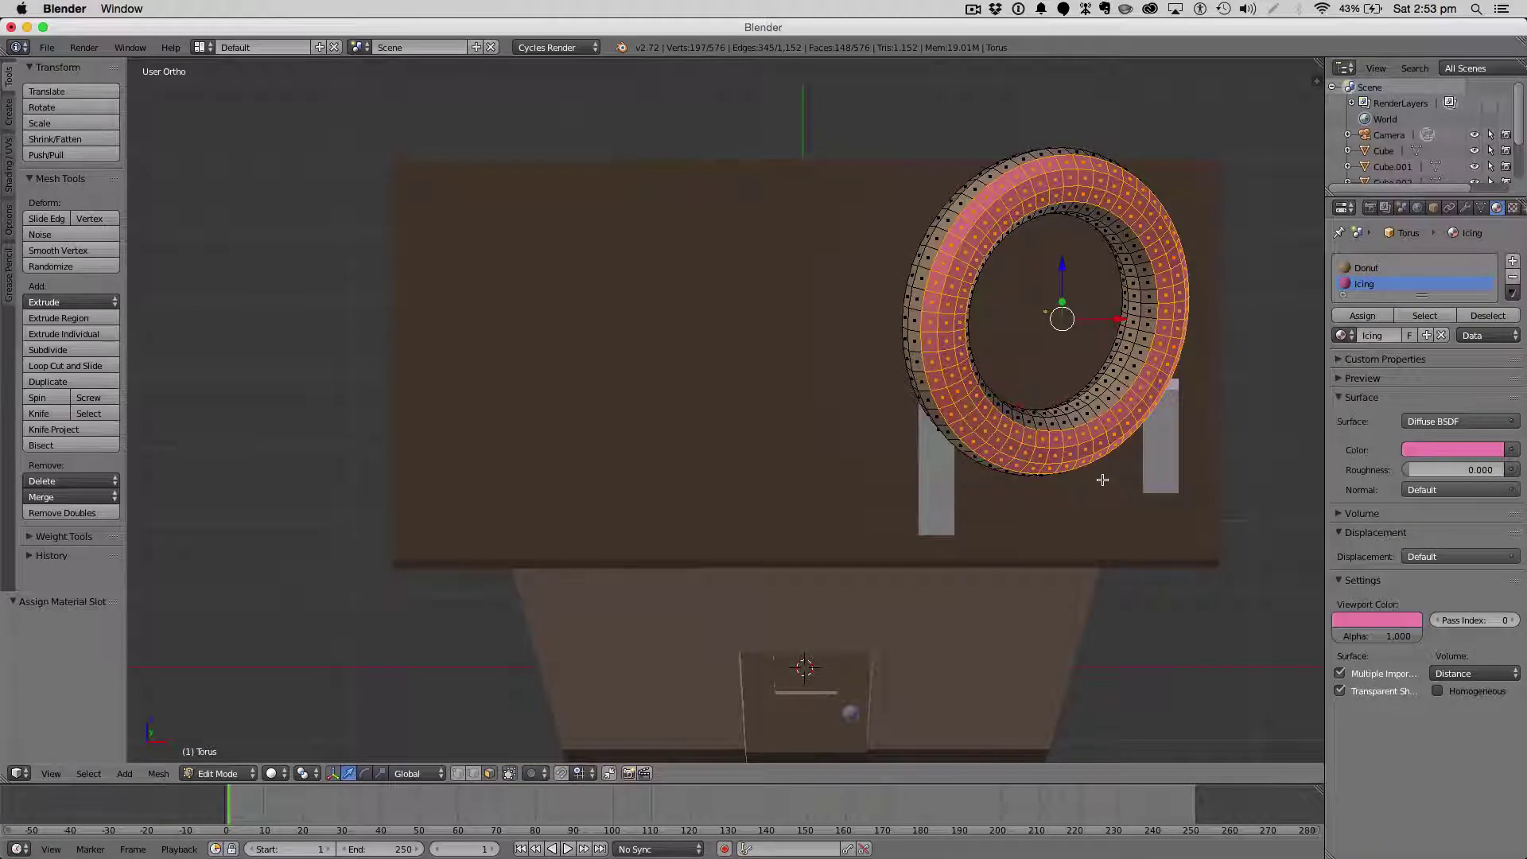
pyautogui.press('e')
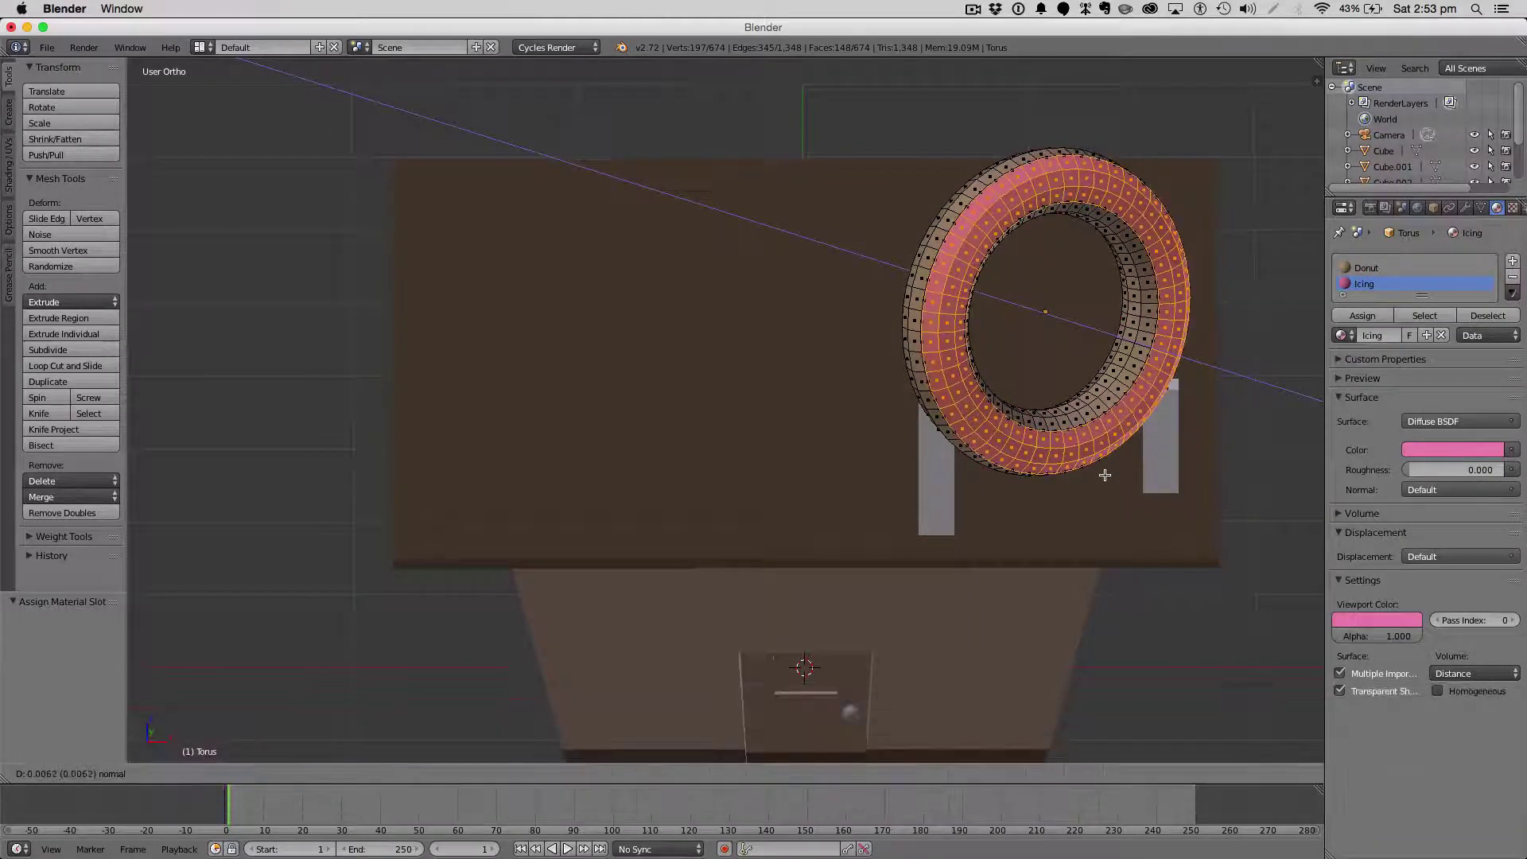
pyautogui.click(1105, 475)
pyautogui.press('z')
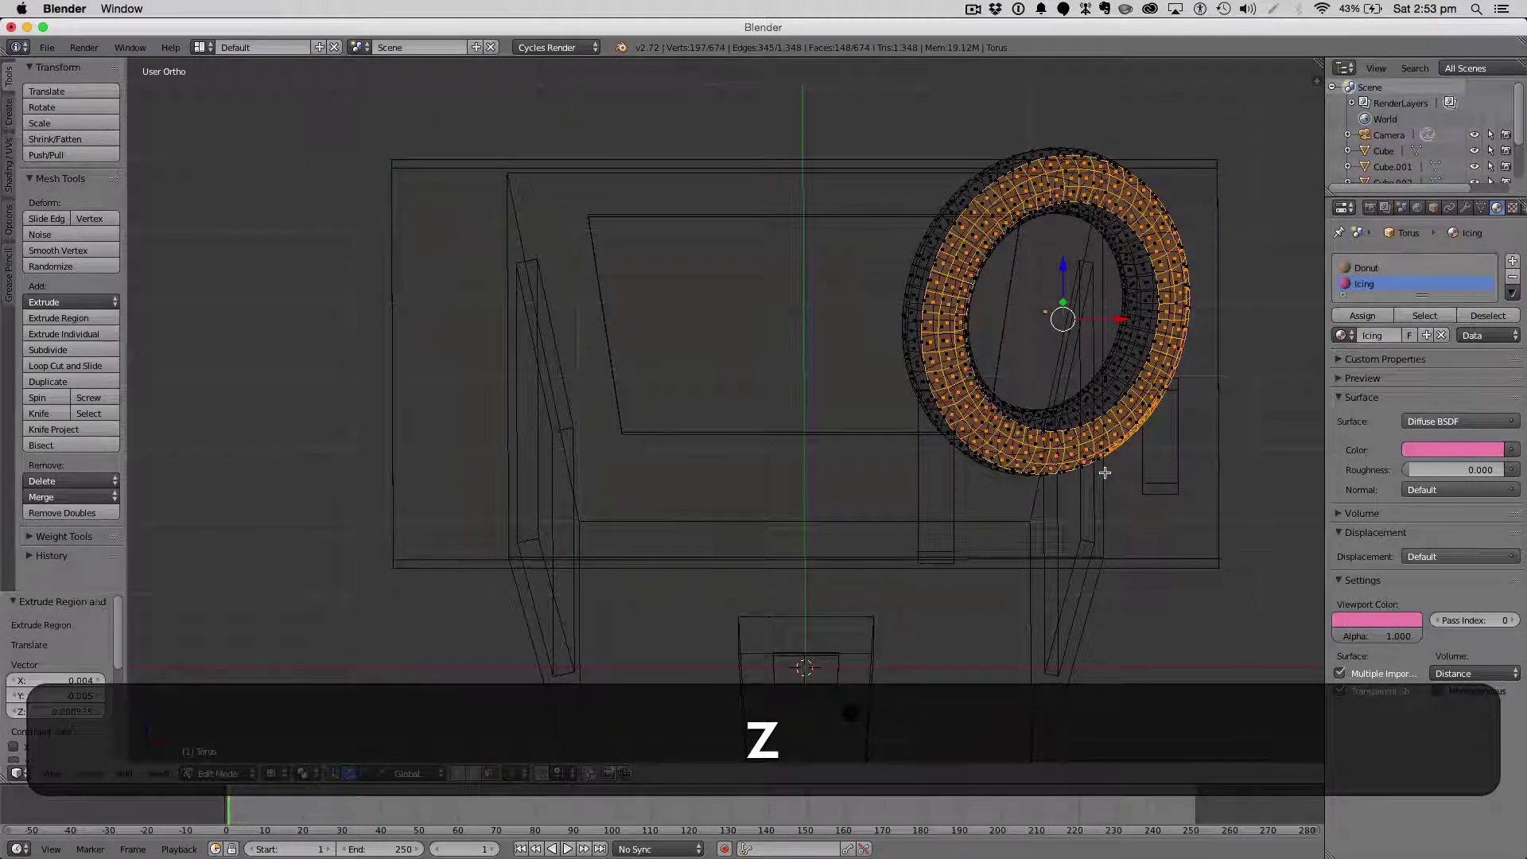
pyautogui.press('z')
pyautogui.press('Tab')
# Rotate the donut sign 10 degrees about the Z axis and deselect everything.
pyautogui.press('r')
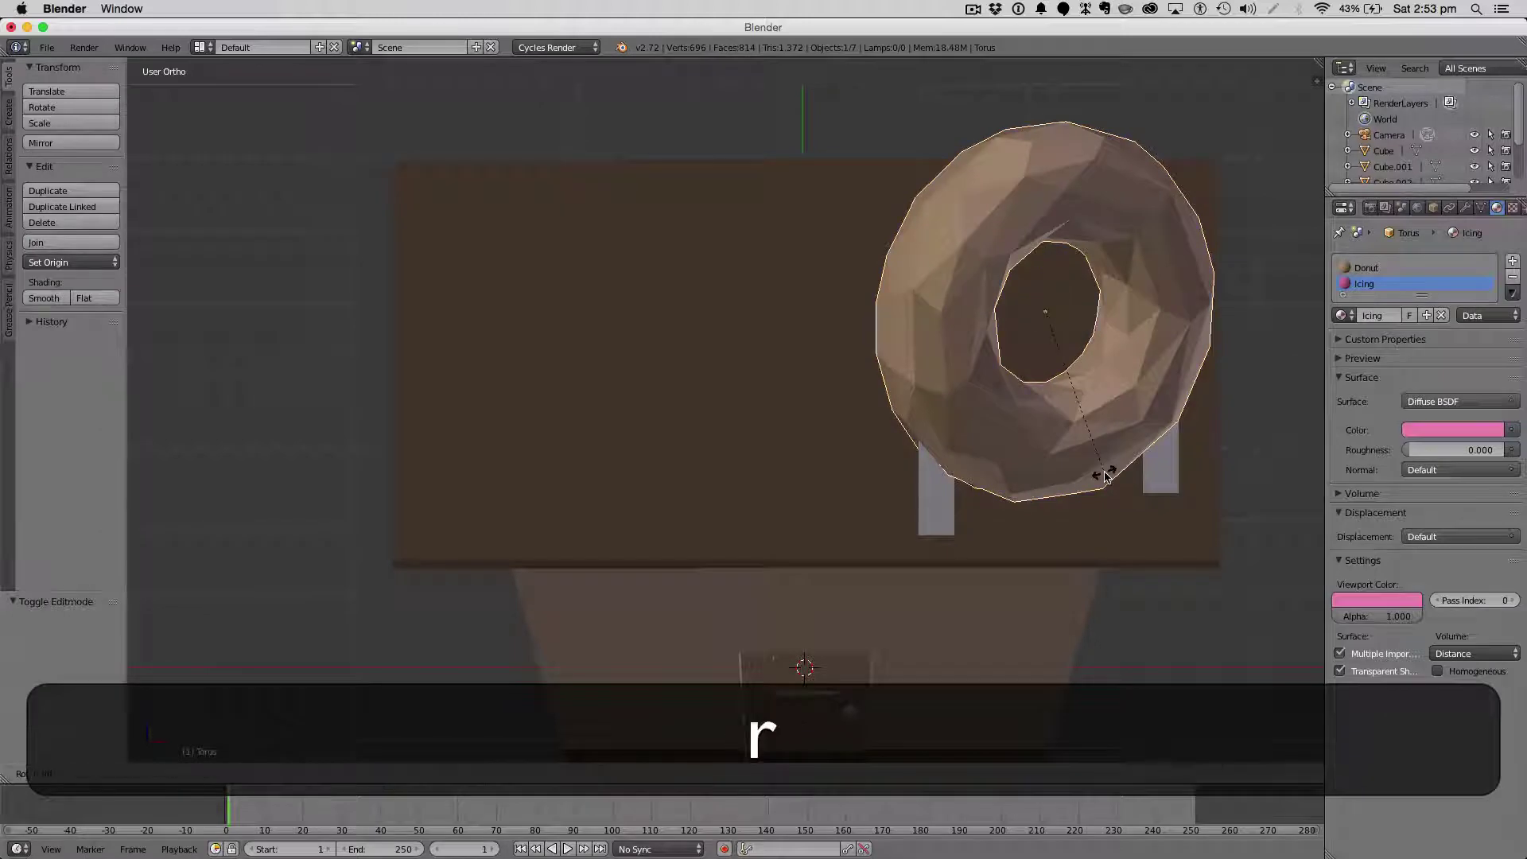
pyautogui.write('z10')
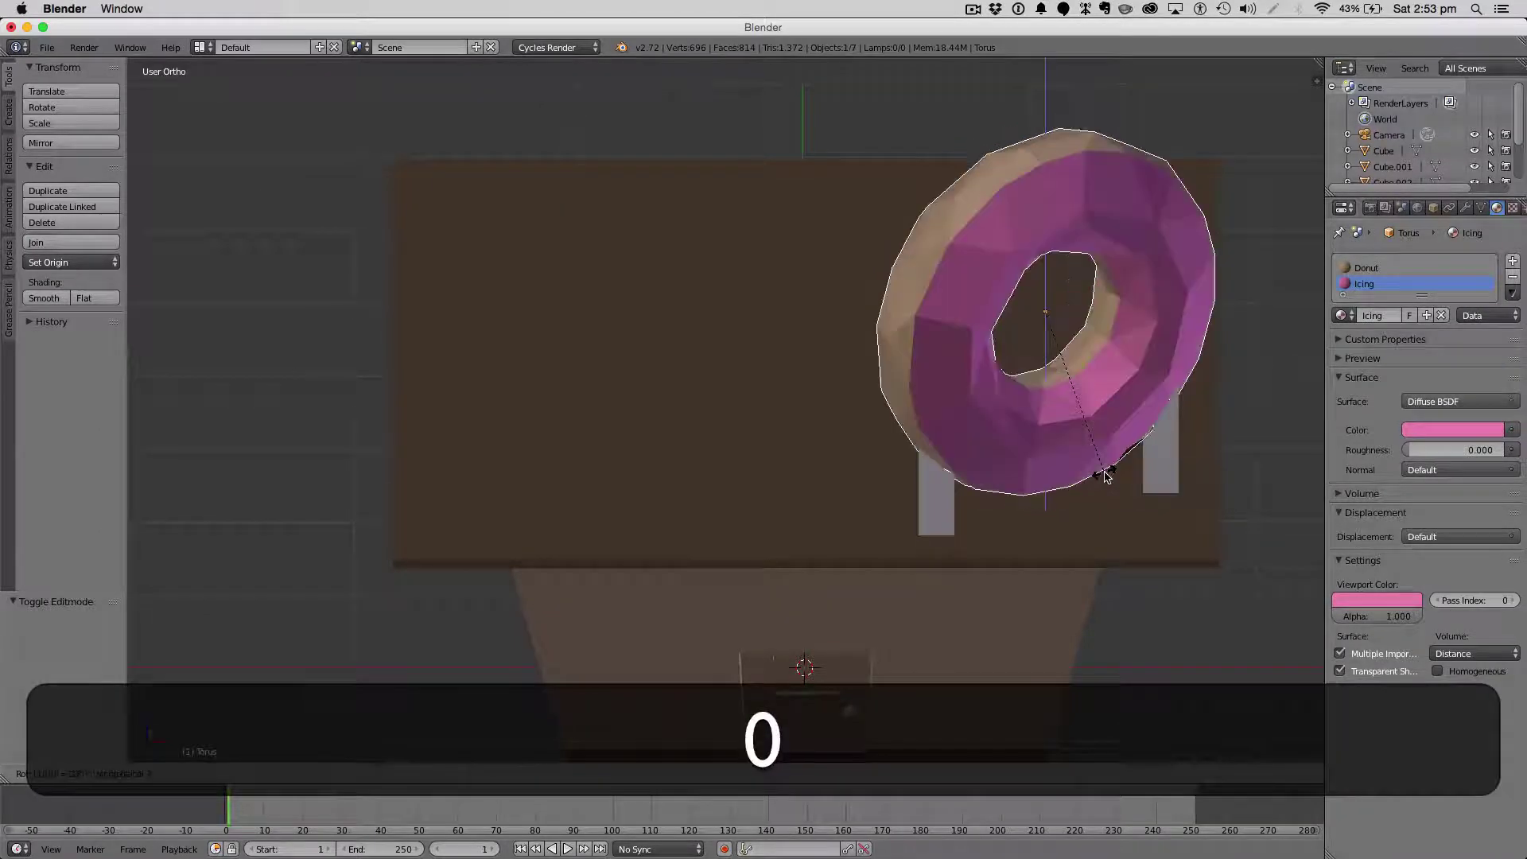
pyautogui.press('Return')
pyautogui.scroll(1, 1197, 474)
pyautogui.moveTo(1197, 474); pyautogui.dragTo(870, 449, button='middle')
pyautogui.scroll(-5, 989, 463)
pyautogui.press('x')
pyautogui.press('a')
# Add a third material slot to the building walls with a new material named Window.
pyautogui.scroll(4, 955, 469)
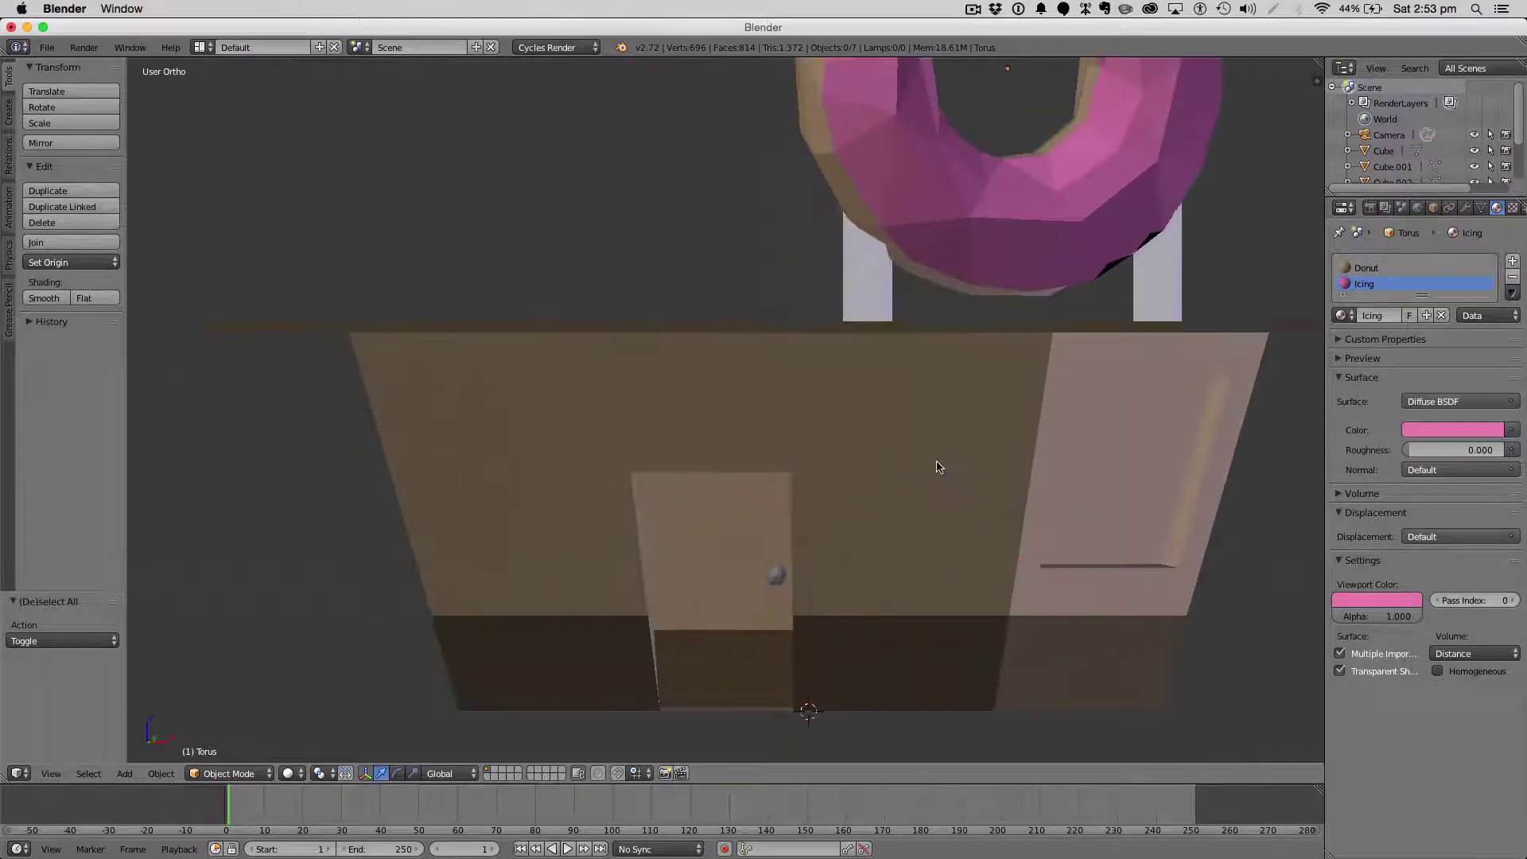
pyautogui.rightClick(931, 460)
pyautogui.click(1512, 262)
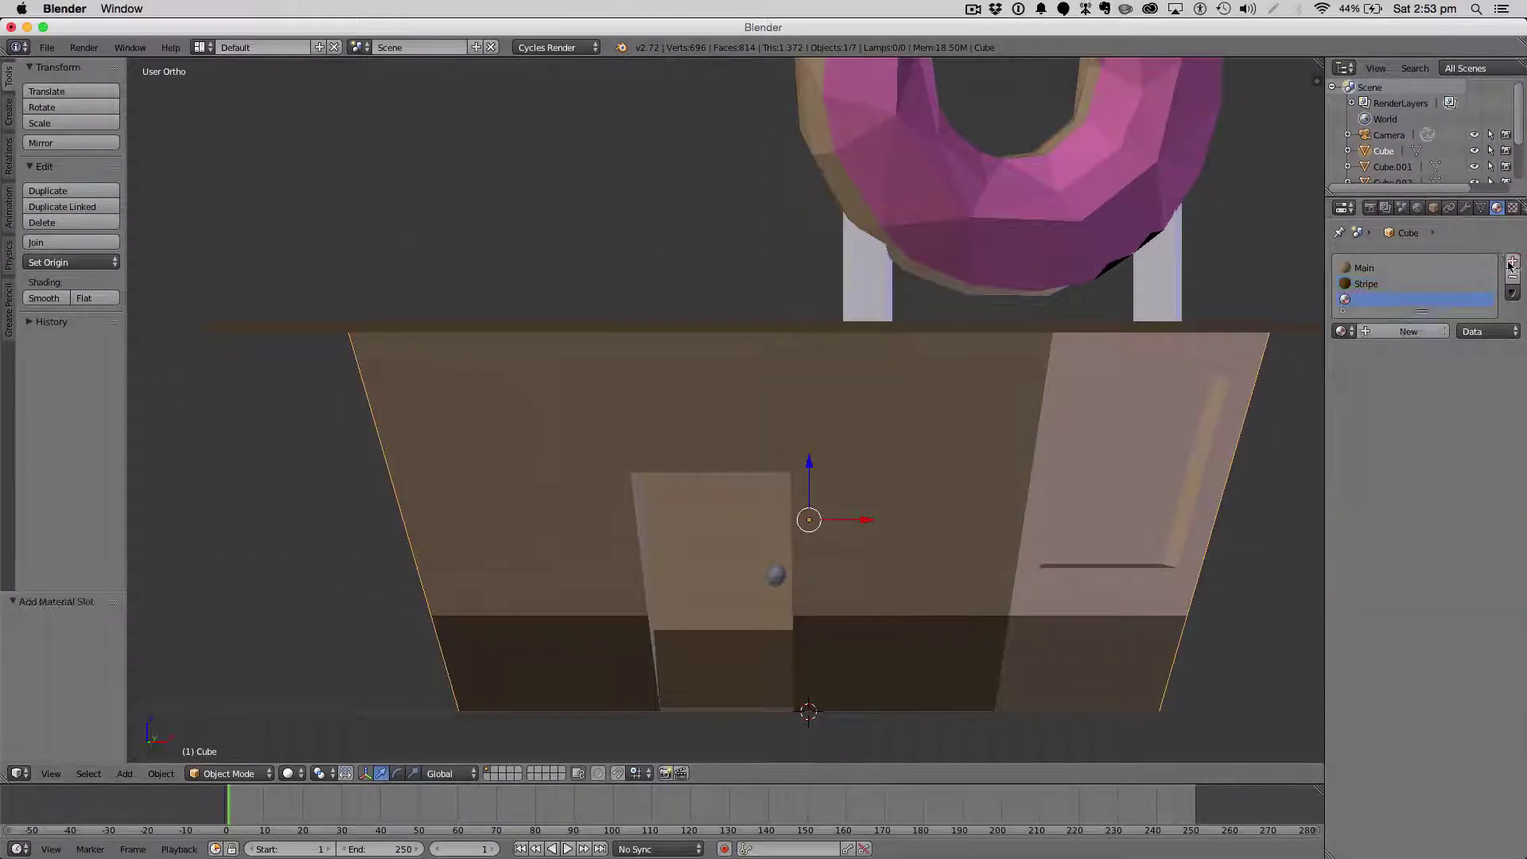
pyautogui.click(1406, 330)
pyautogui.click(1380, 332)
pyautogui.write('Wind')
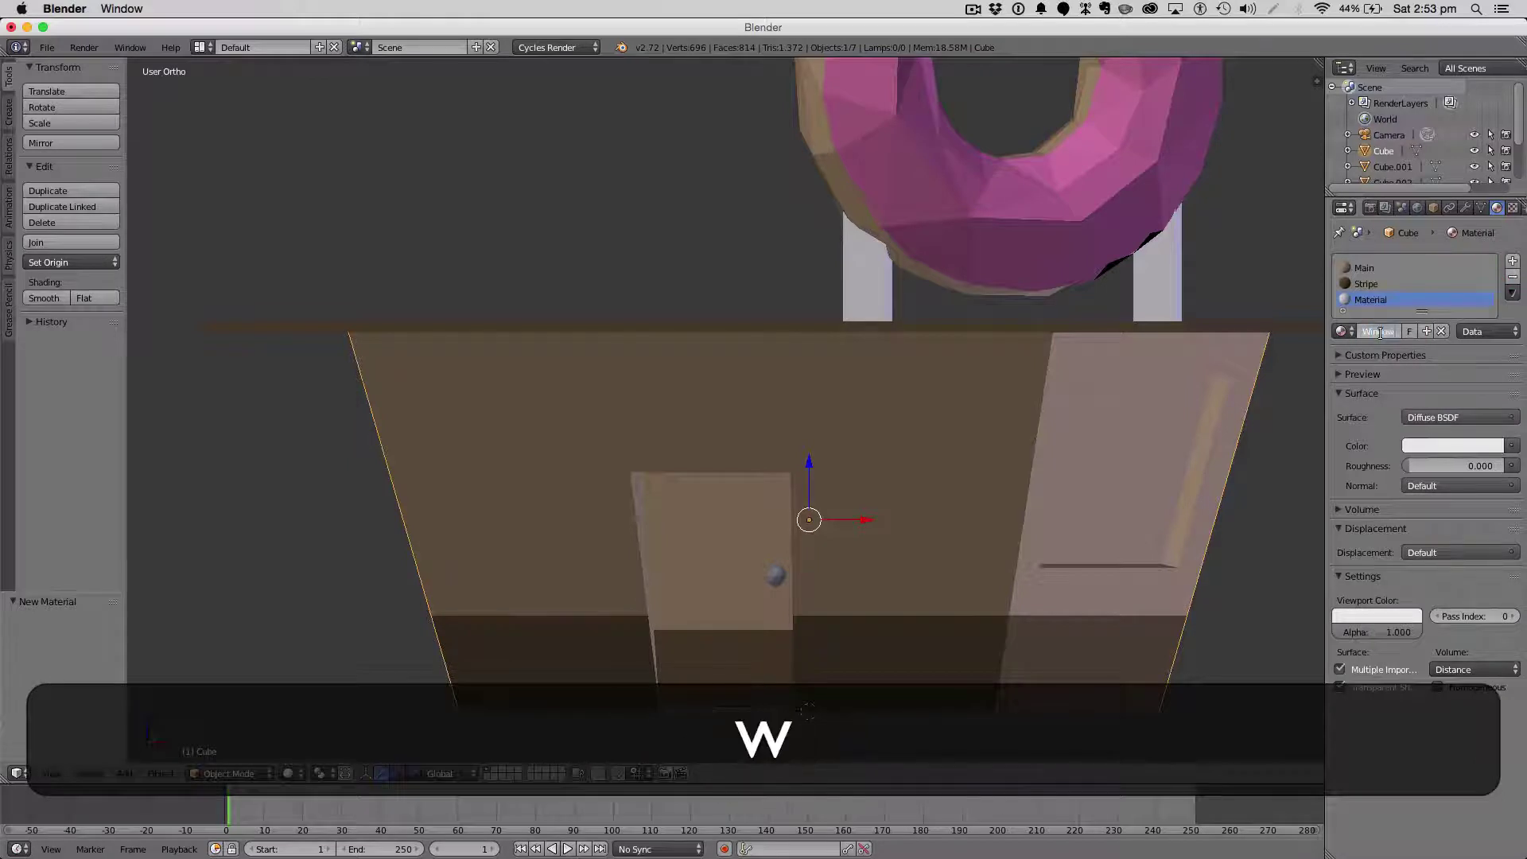
pyautogui.write('ow')
pyautogui.press('Return')
# Give the Window material a blue diffuse colour and match its viewport colour by sampling it.
pyautogui.click(1446, 446)
pyautogui.moveTo(1446, 280)
pyautogui.mouseDown()
pyautogui.moveTo(1431, 245)
pyautogui.moveTo(1429, 266)
pyautogui.mouseUp()
pyautogui.moveTo(1491, 226); pyautogui.dragTo(1429, 251)
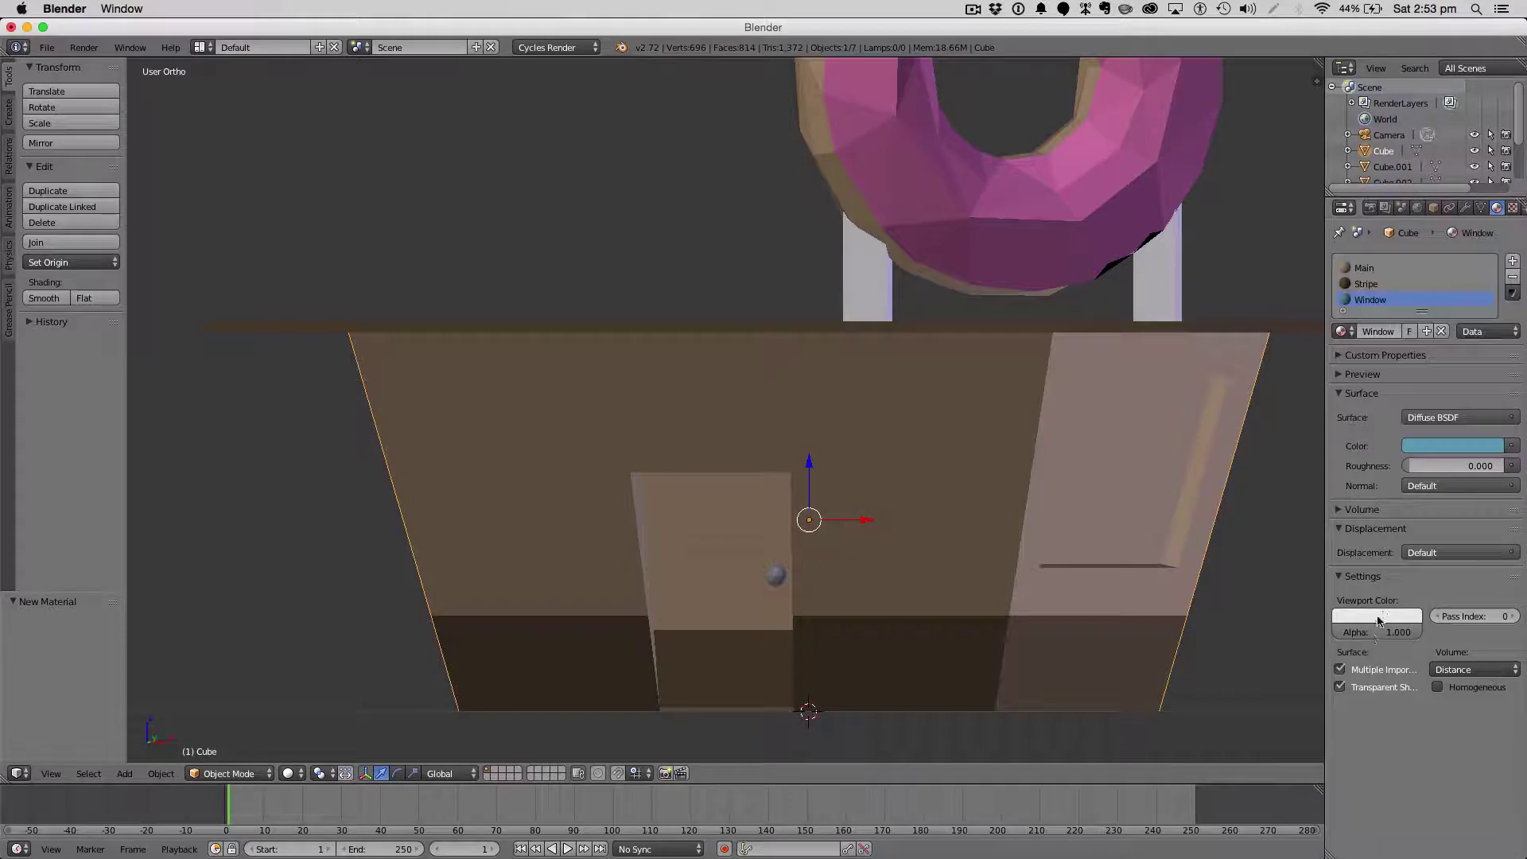
pyautogui.click(1390, 615)
pyautogui.click(1407, 560)
pyautogui.click(1433, 443)
# Shift the Window material's diffuse colour to a softer teal and resample it as the viewport colour.
pyautogui.click(1472, 445)
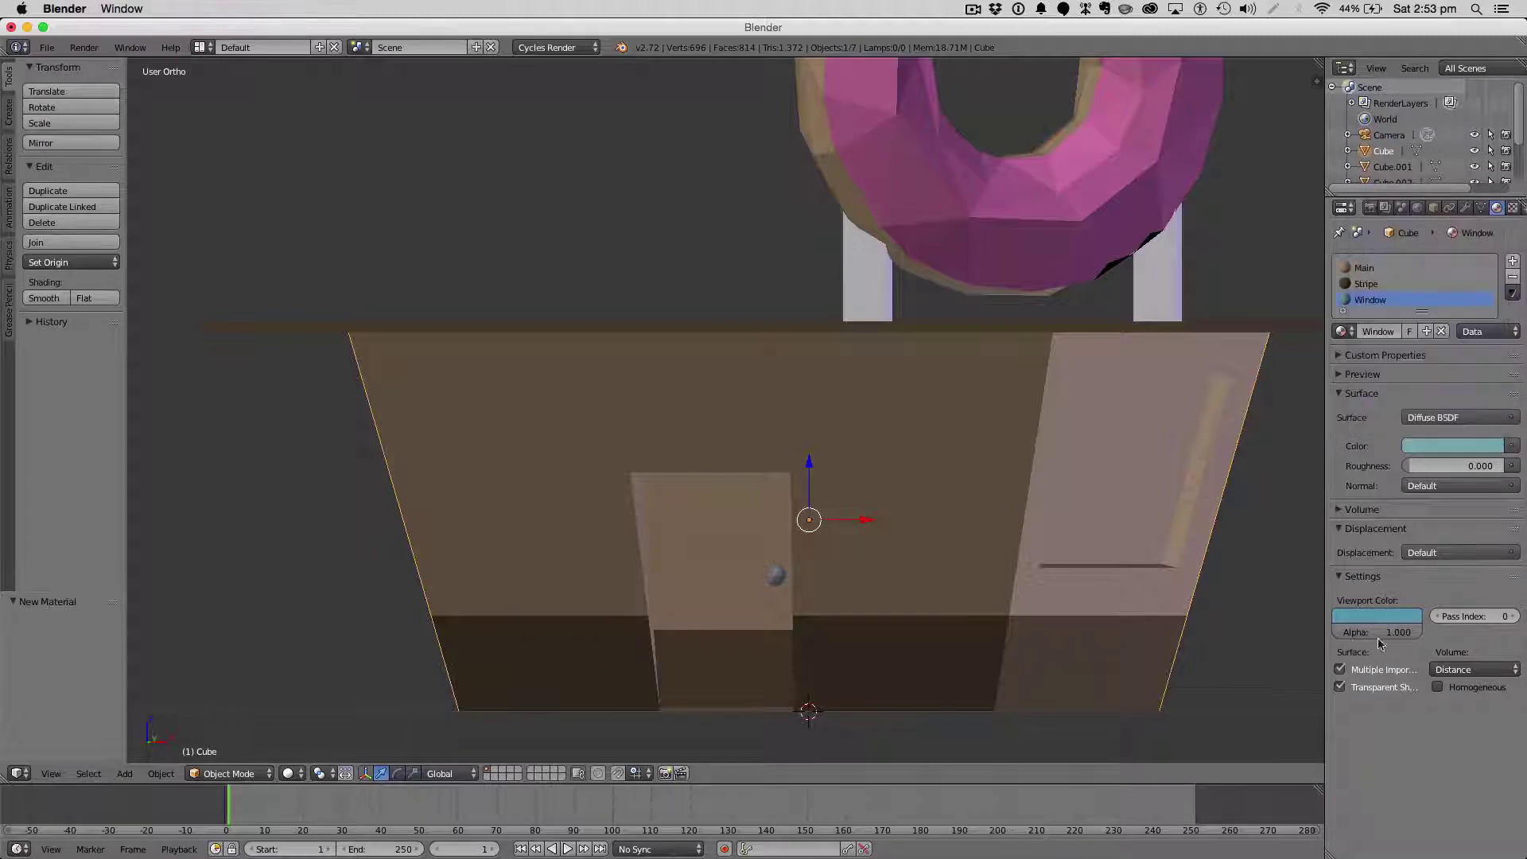
pyautogui.click(1384, 613)
pyautogui.click(1407, 561)
pyautogui.click(1421, 447)
# Assign the Window material to the four window faces in the upper part of the door in Edit Mode.
pyautogui.press('Tab')
pyautogui.press('a')
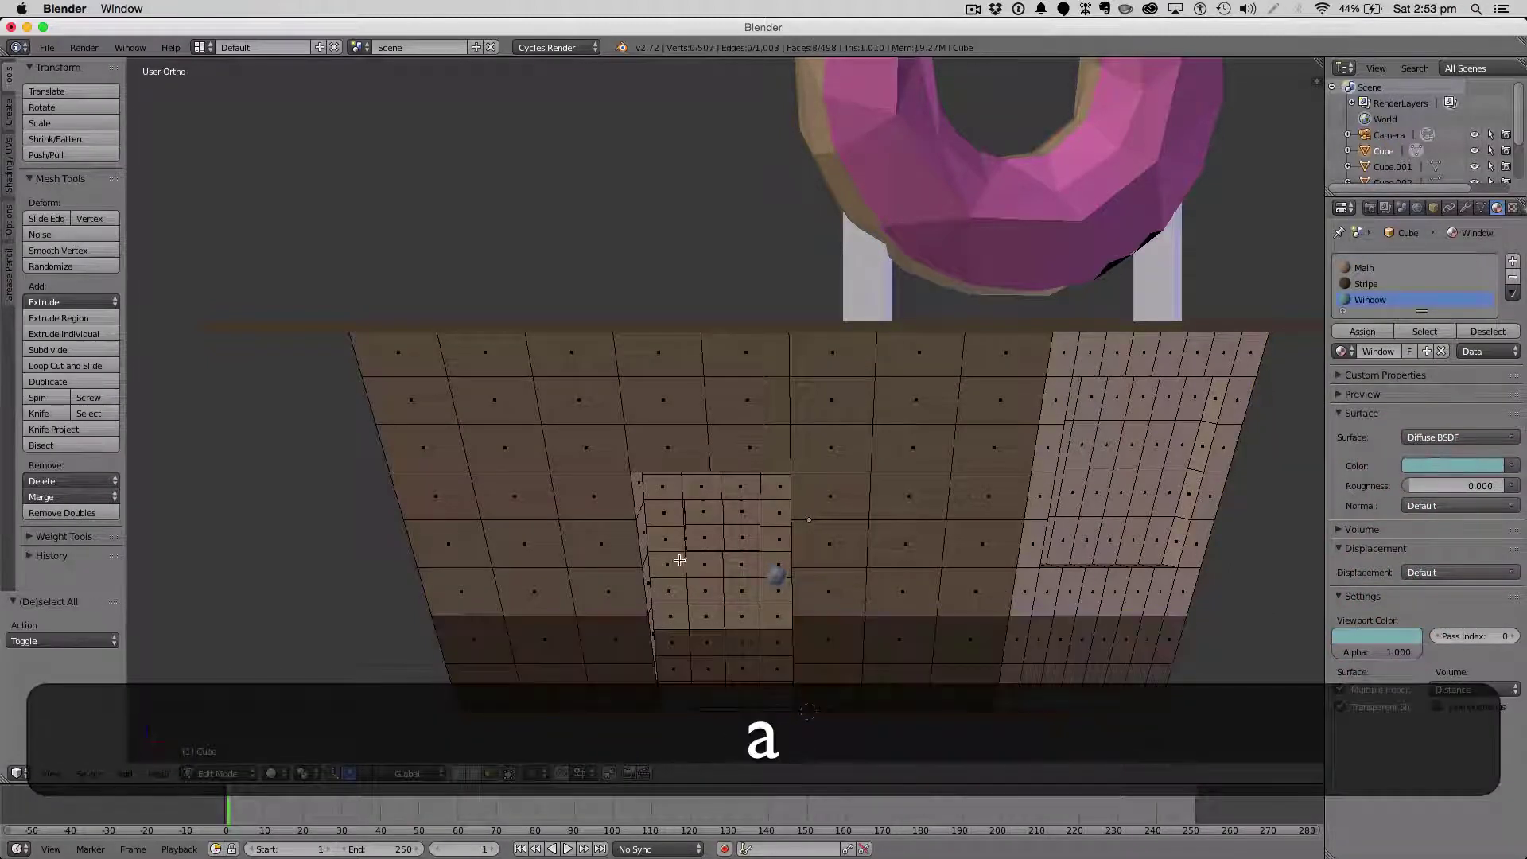
pyautogui.moveTo(725, 526); pyautogui.dragTo(716, 528)
pyautogui.press('Escape')
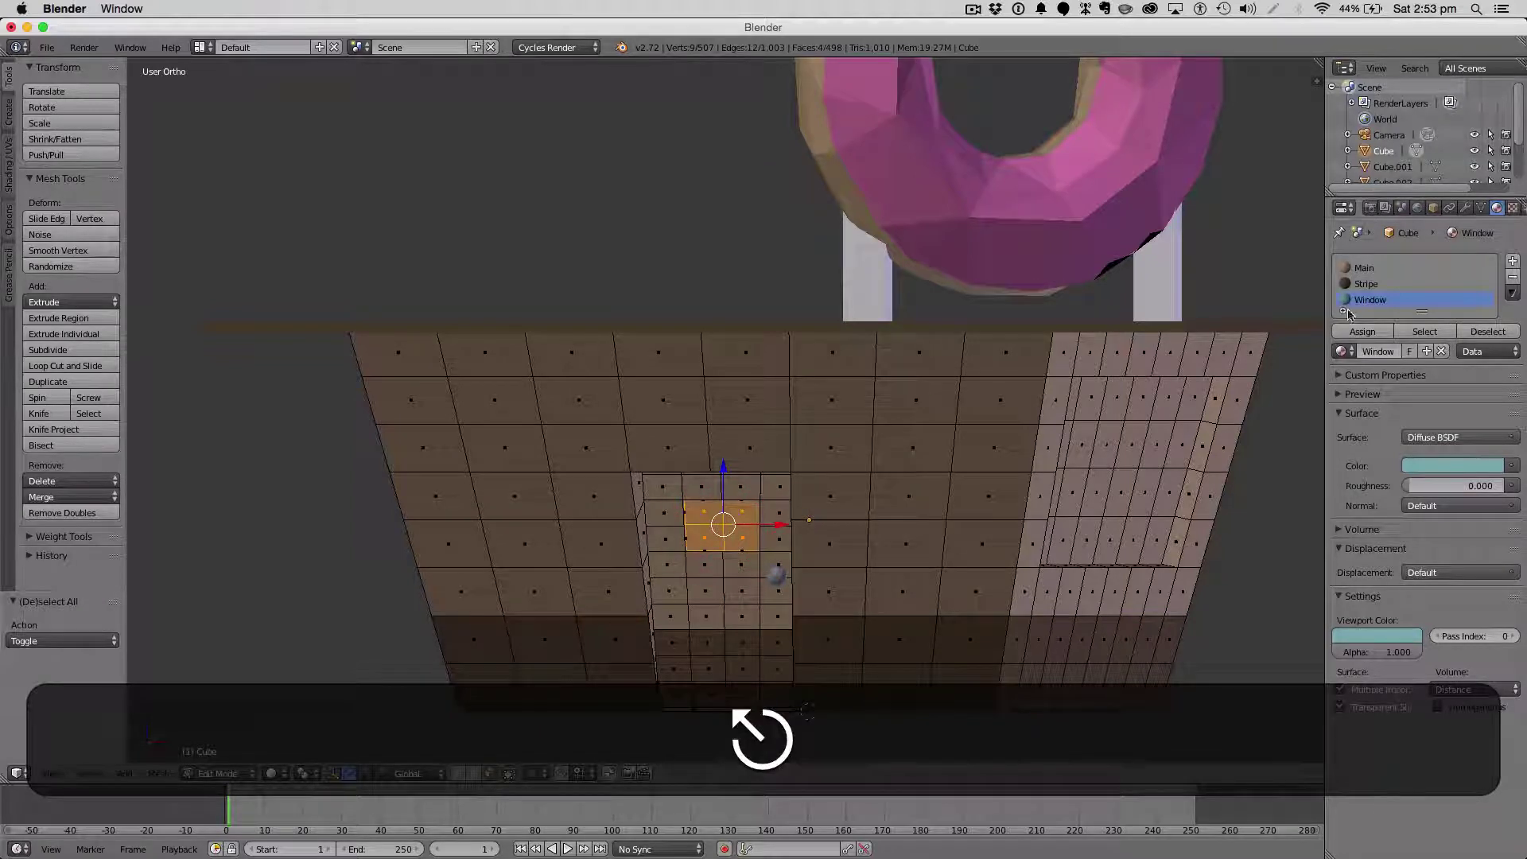
pyautogui.click(1360, 333)
pyautogui.press('a')
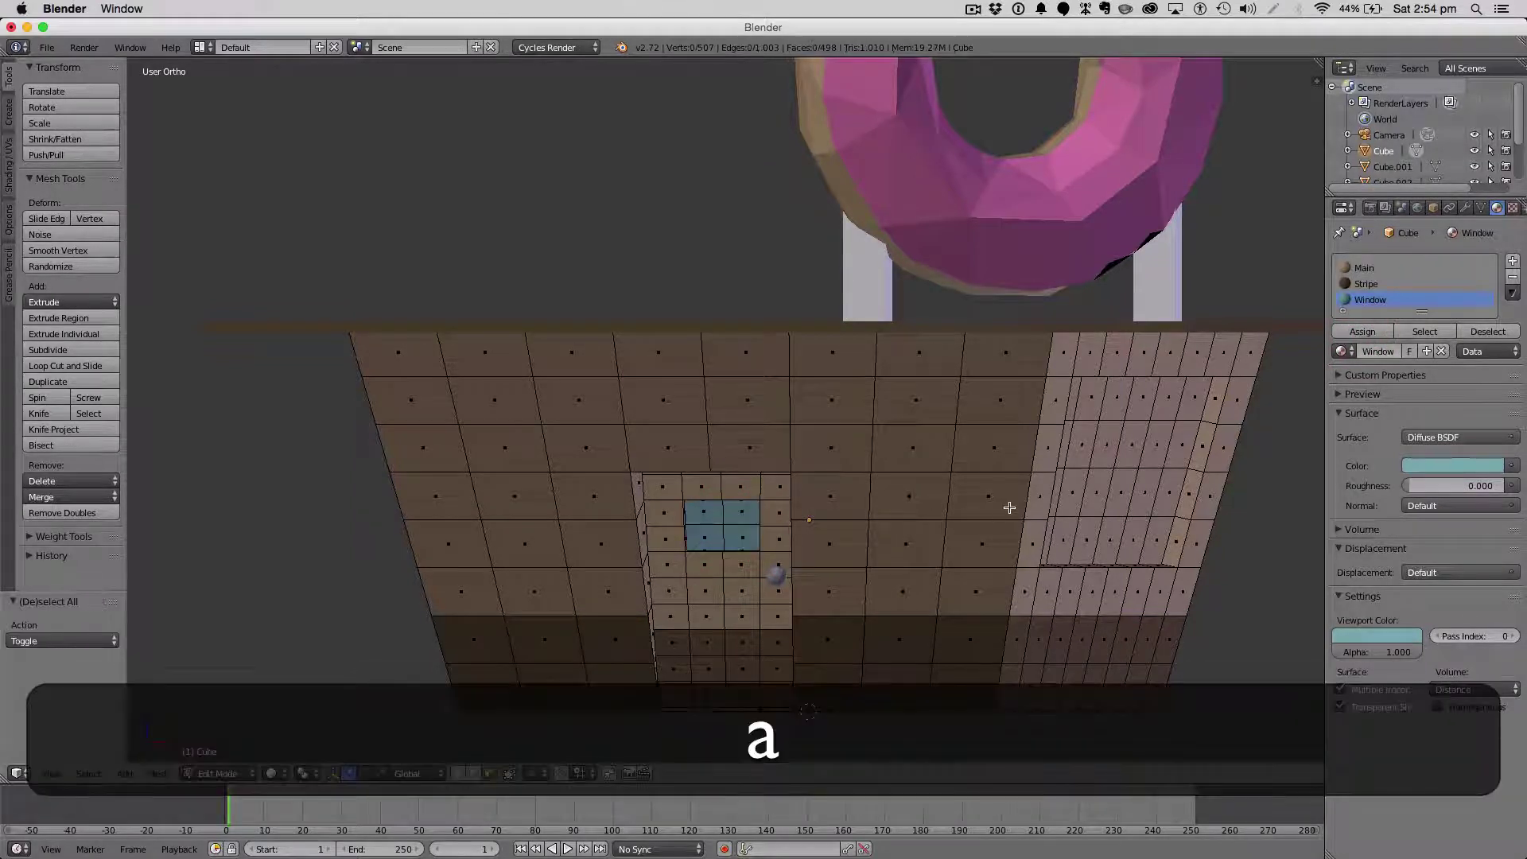
# Circle-select only the inset window faces on the building's right side wall, excluding the surrounding frame.
pyautogui.press('3')
pyautogui.scroll(-2, 843, 497)
pyautogui.press('c')
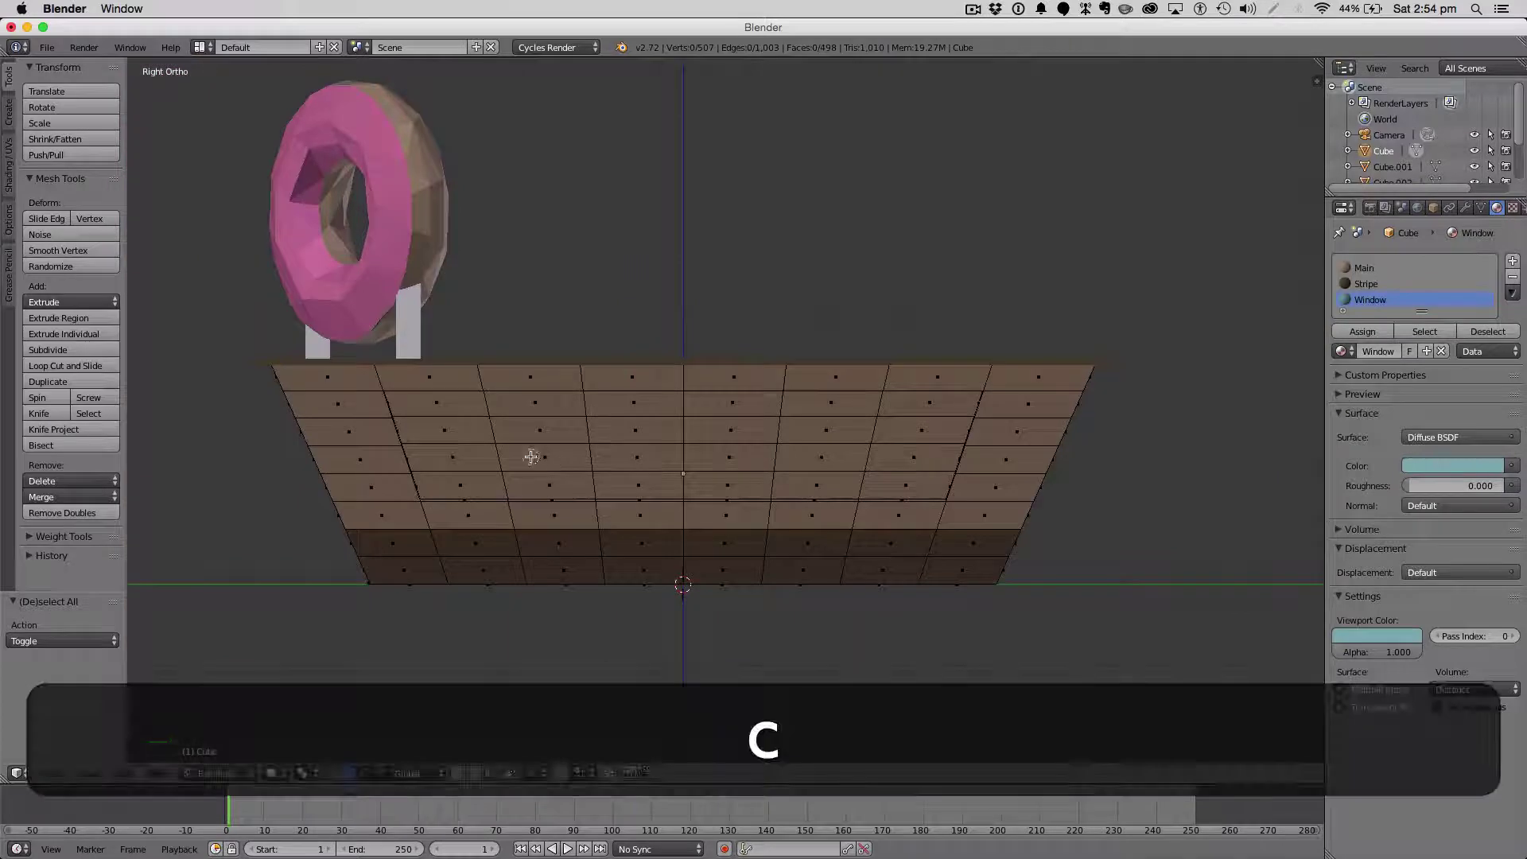
pyautogui.moveTo(481, 443)
pyautogui.mouseDown()
pyautogui.moveTo(747, 422)
pyautogui.moveTo(867, 469)
pyautogui.moveTo(887, 444)
pyautogui.moveTo(777, 464)
pyautogui.mouseUp()
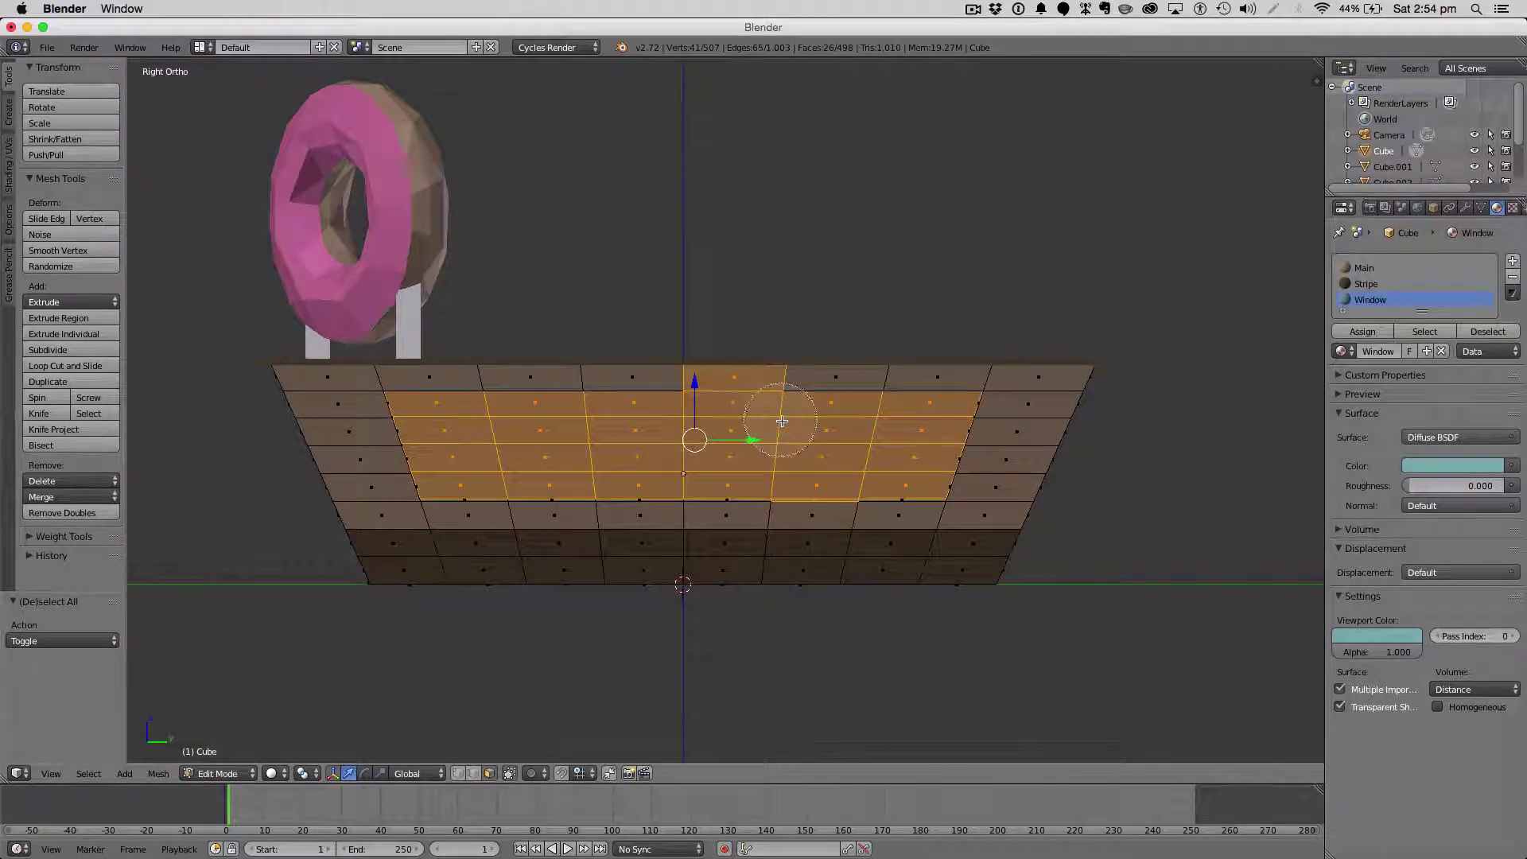
pyautogui.press('a')
pyautogui.press('Escape')
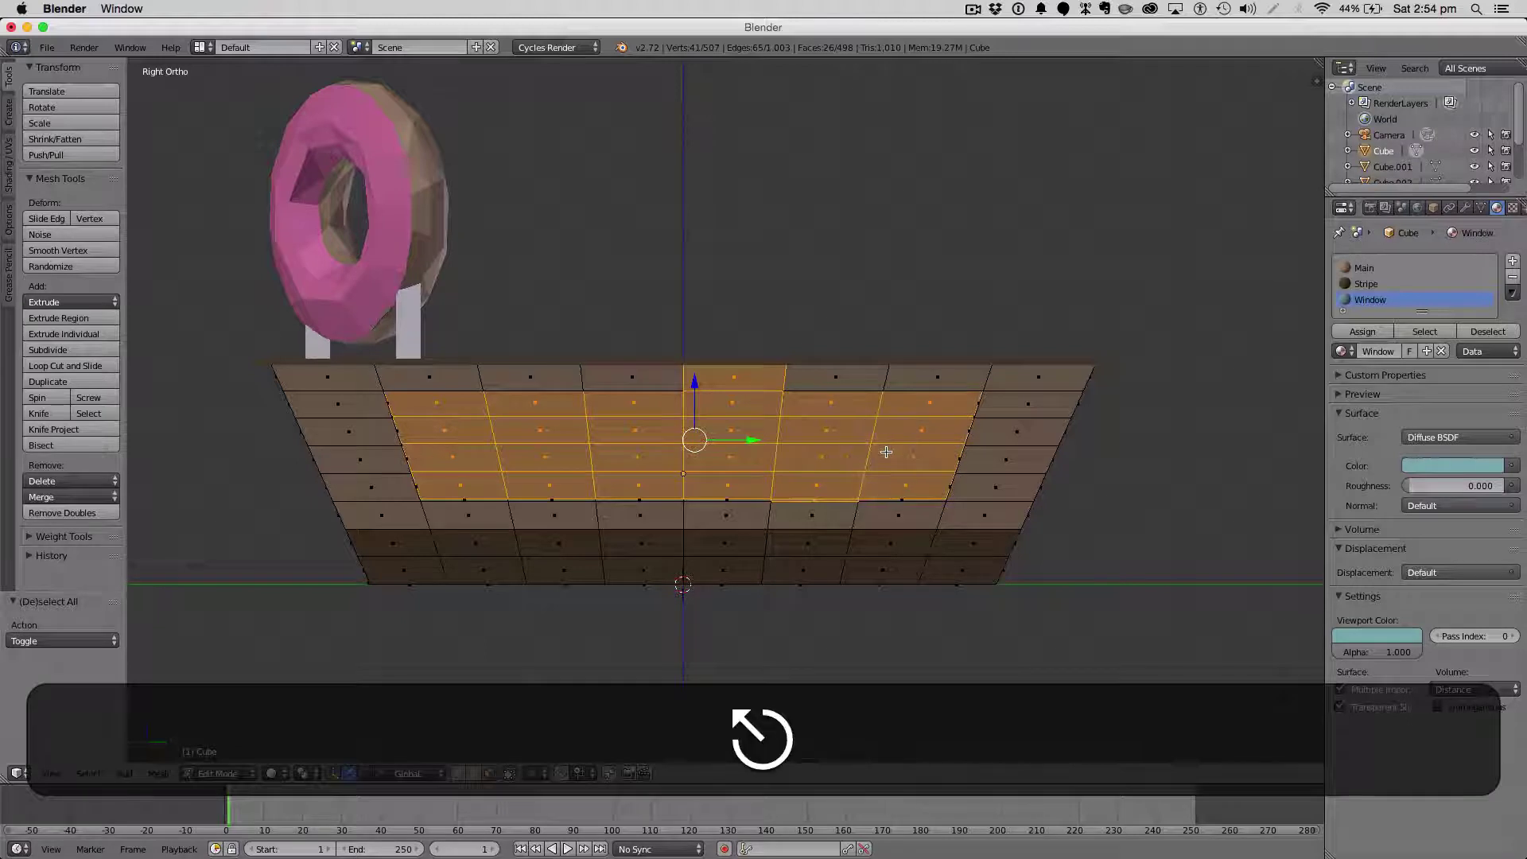
pyautogui.press('a')
pyautogui.press('c')
pyautogui.moveTo(888, 451); pyautogui.dragTo(494, 443)
pyautogui.press('Escape')
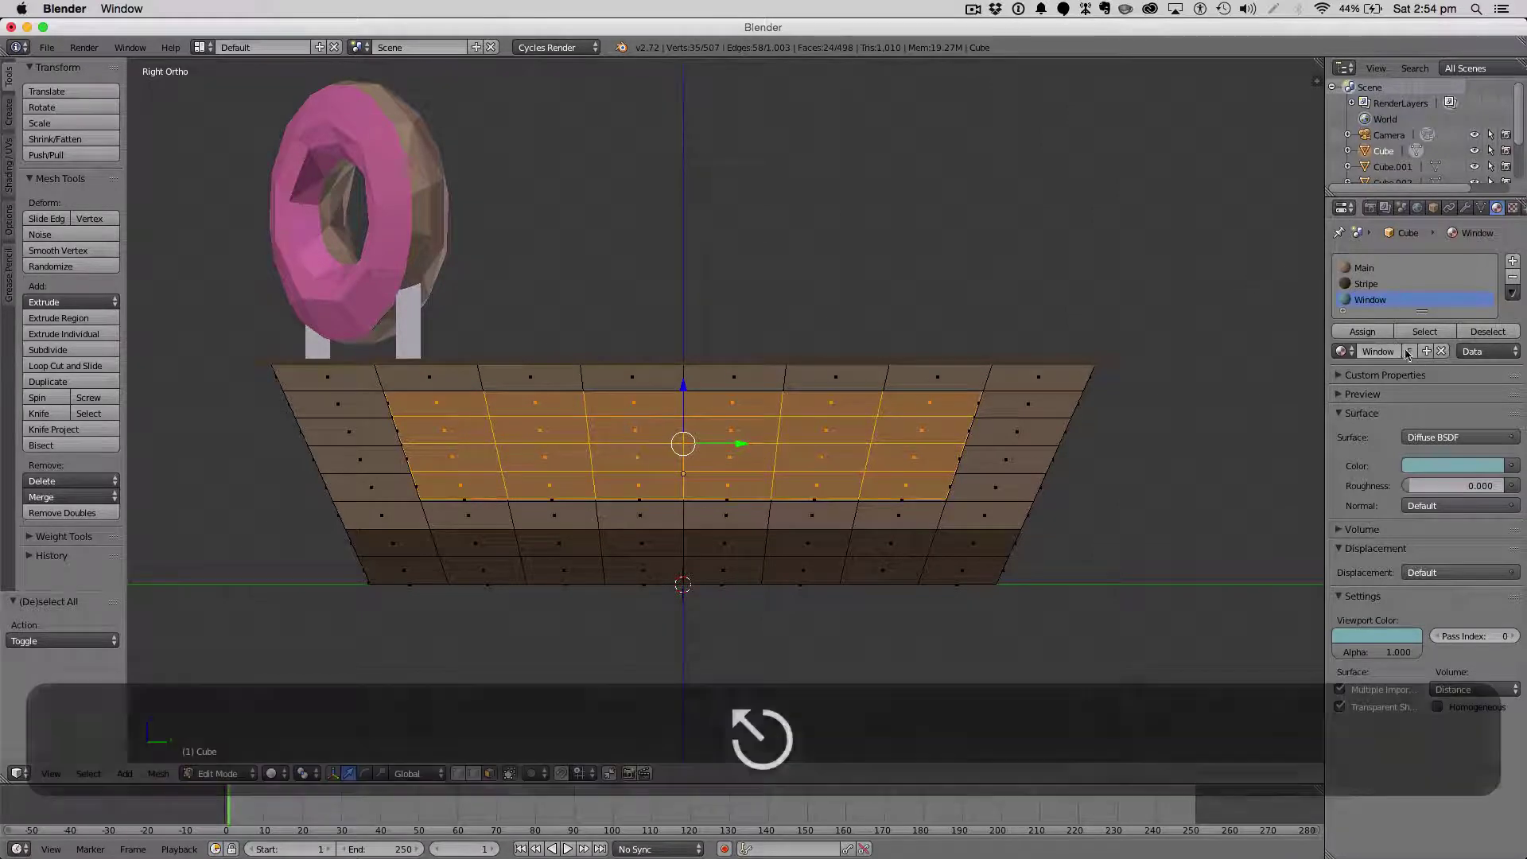
# Add the inset window faces on the building's left side wall to the selection from the left view.
pyautogui.press('3')
pyautogui.hotkey('ctrl', '3')
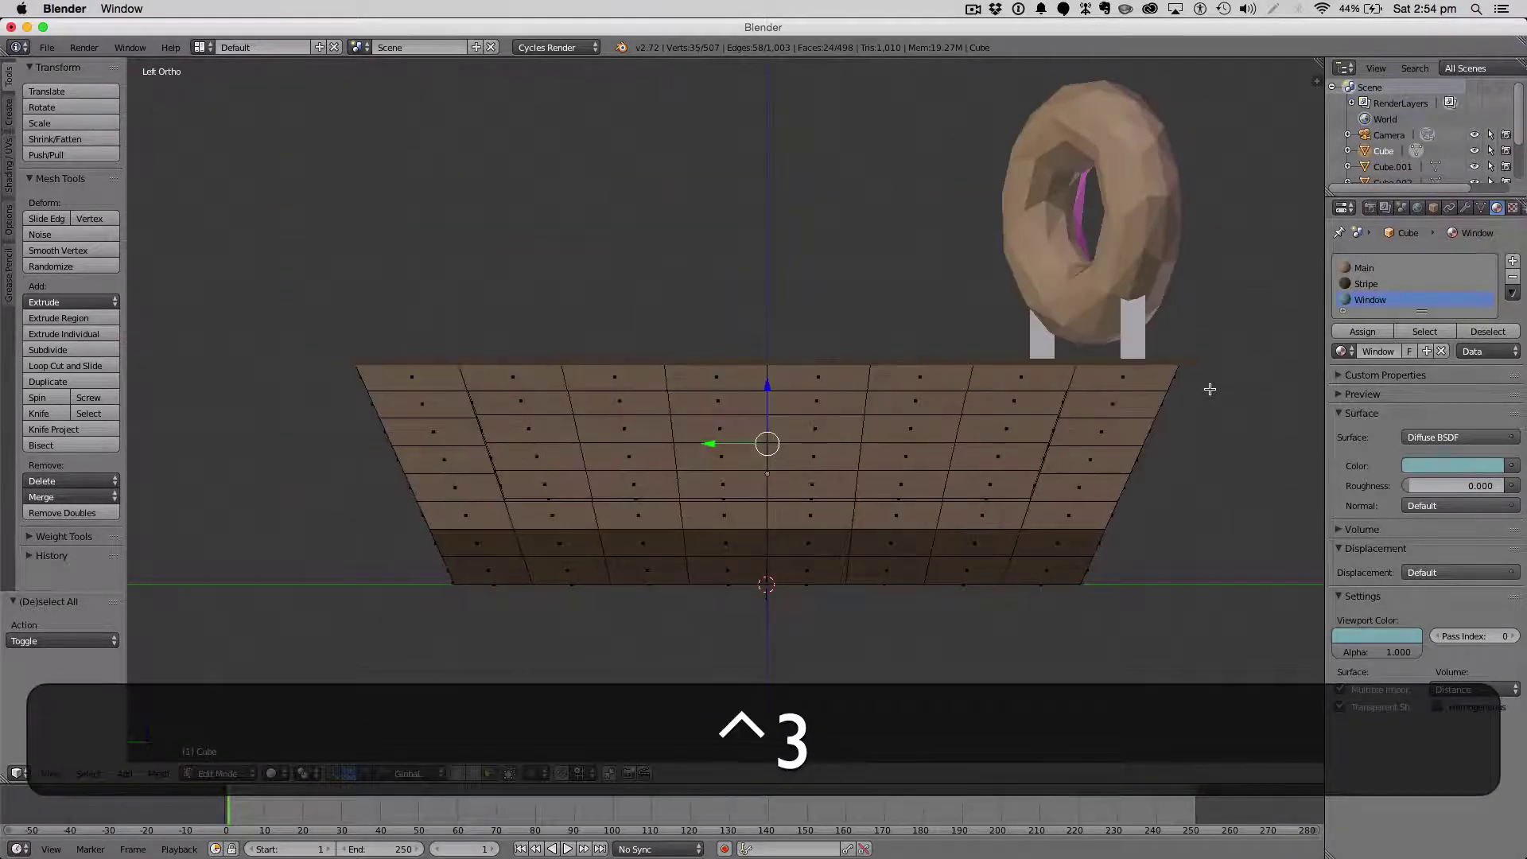
pyautogui.press('c')
pyautogui.moveTo(940, 447)
pyautogui.mouseDown()
pyautogui.moveTo(894, 440)
pyautogui.moveTo(940, 438)
pyautogui.mouseUp()
pyautogui.click(944, 437)
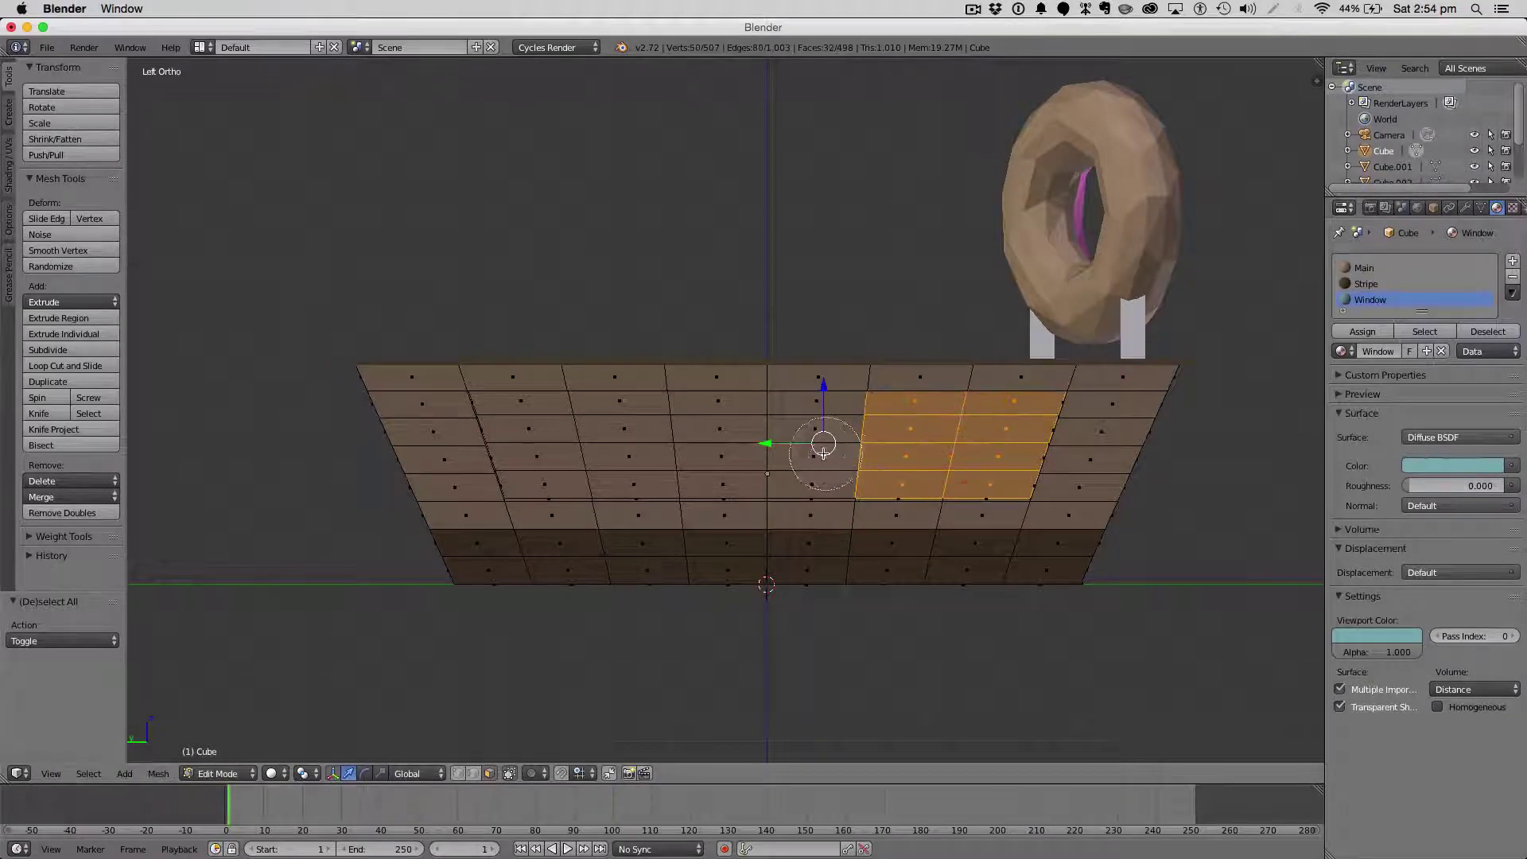
pyautogui.click(765, 442)
pyautogui.moveTo(597, 433); pyautogui.dragTo(580, 437)
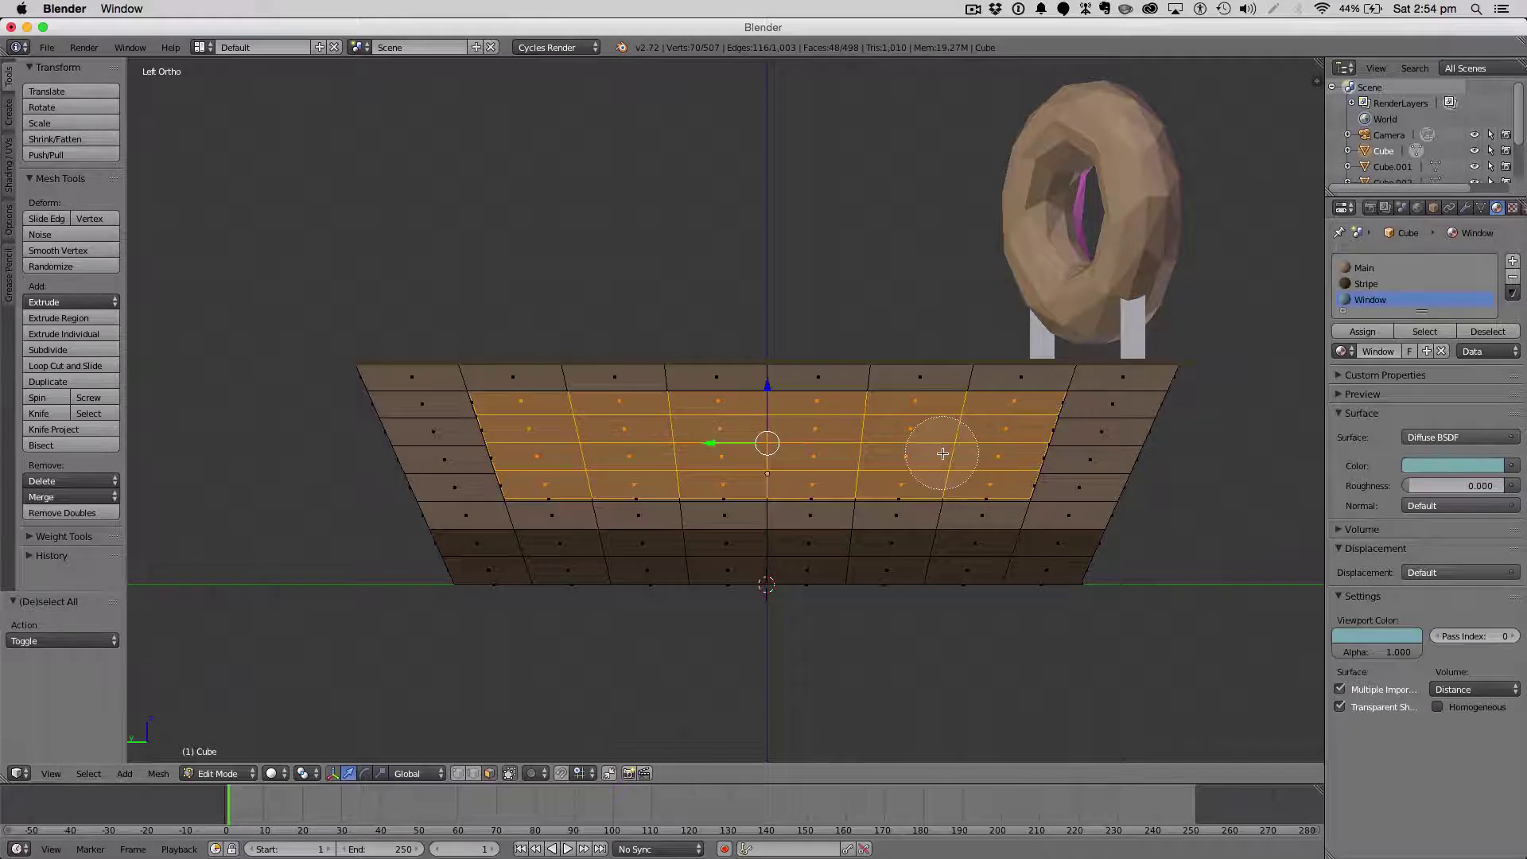
pyautogui.press('Escape')
# Extend the selection across the inset window faces on the back wall from the back view.
pyautogui.press('ctrl+KP_1')
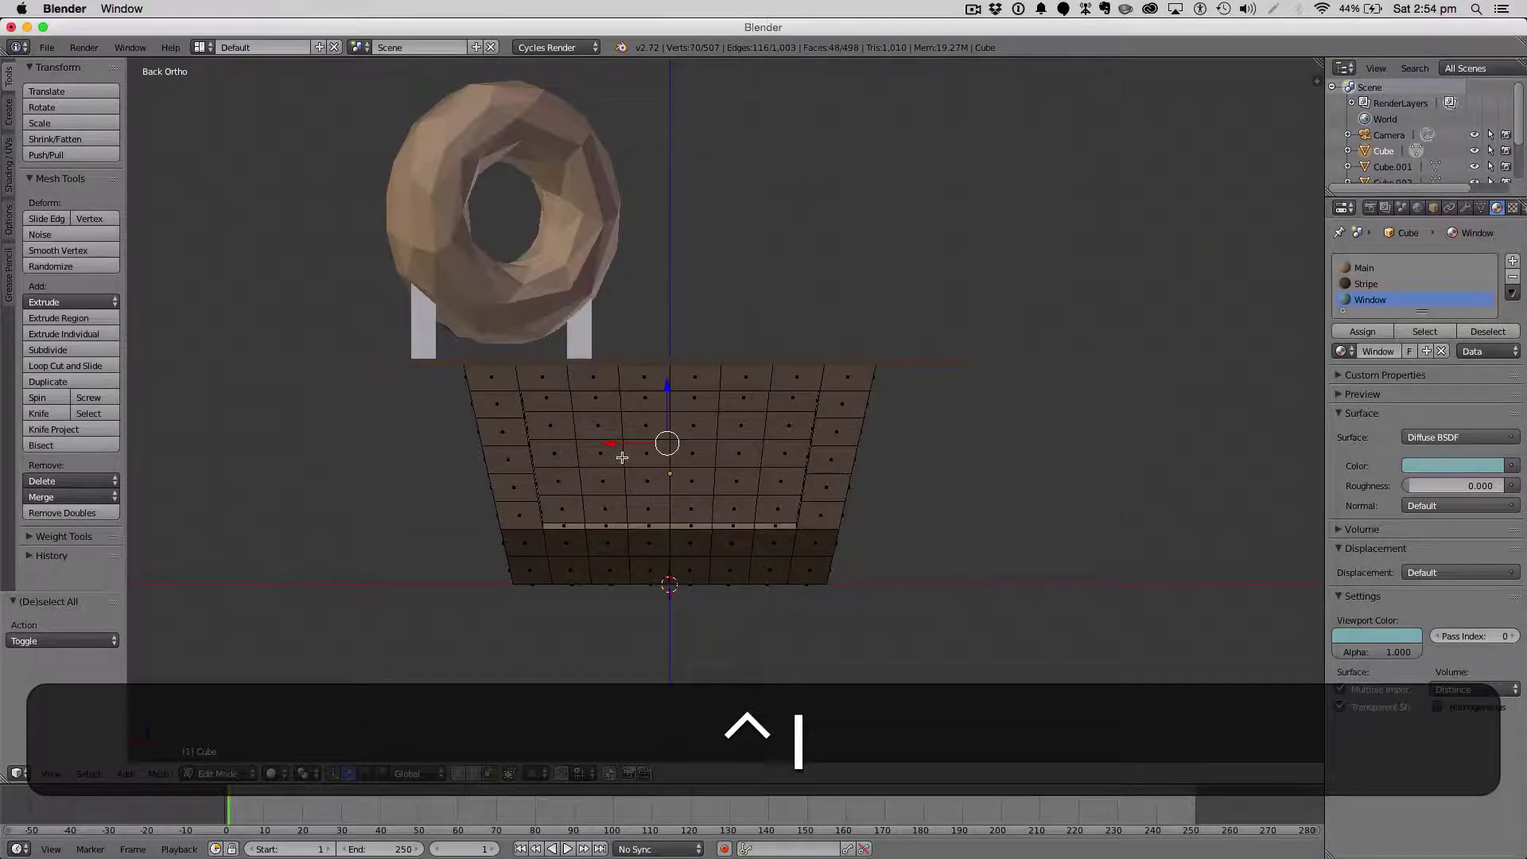
pyautogui.press('c')
pyautogui.moveTo(618, 446); pyautogui.dragTo(577, 430)
pyautogui.scroll(-1, 602, 442)
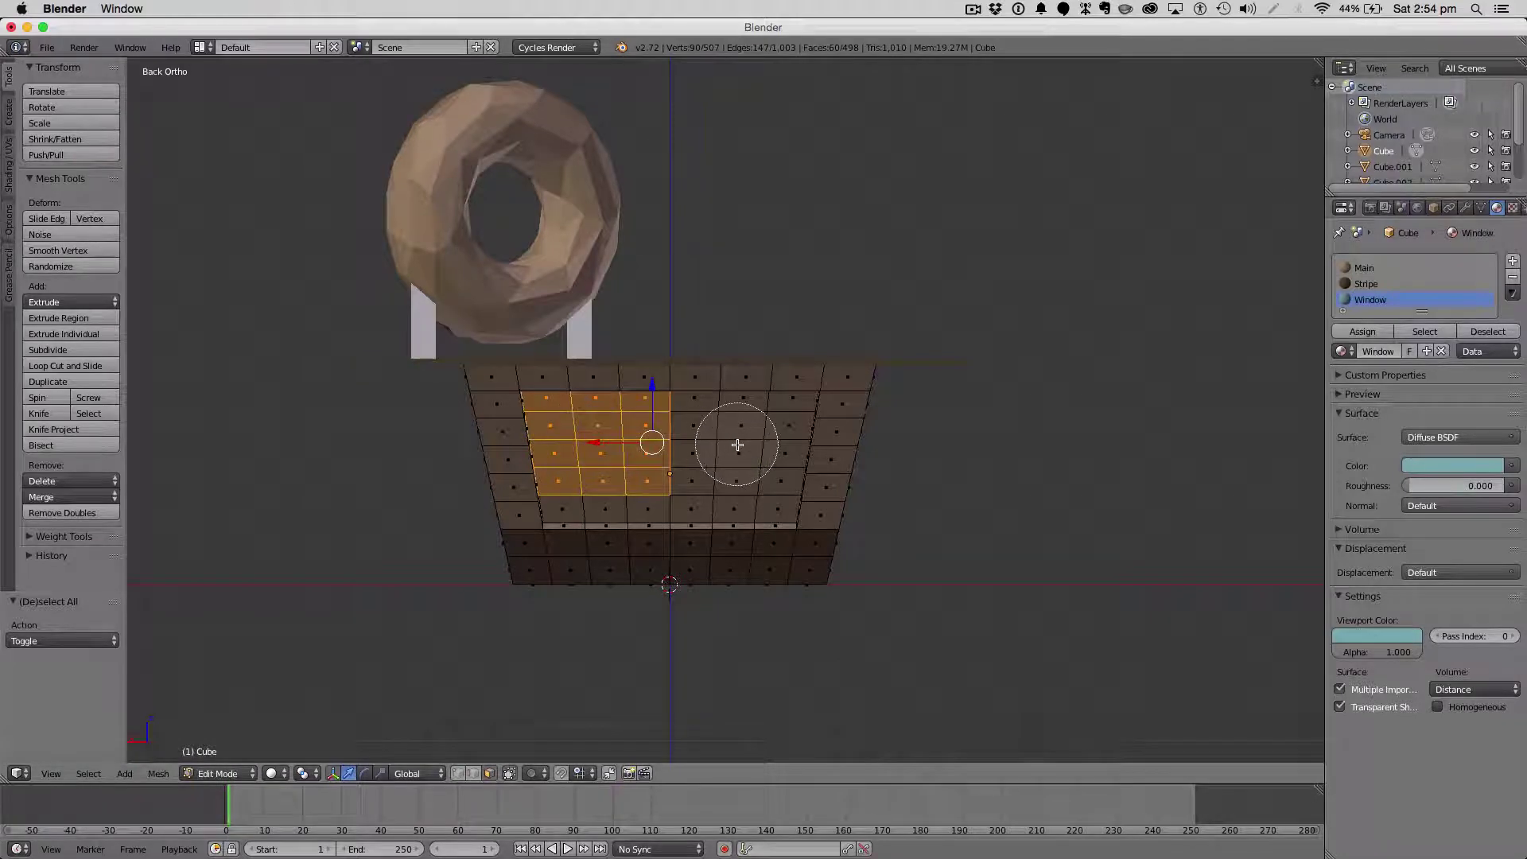
pyautogui.moveTo(745, 453)
pyautogui.mouseDown()
pyautogui.moveTo(712, 433)
pyautogui.moveTo(767, 451)
pyautogui.mouseUp()
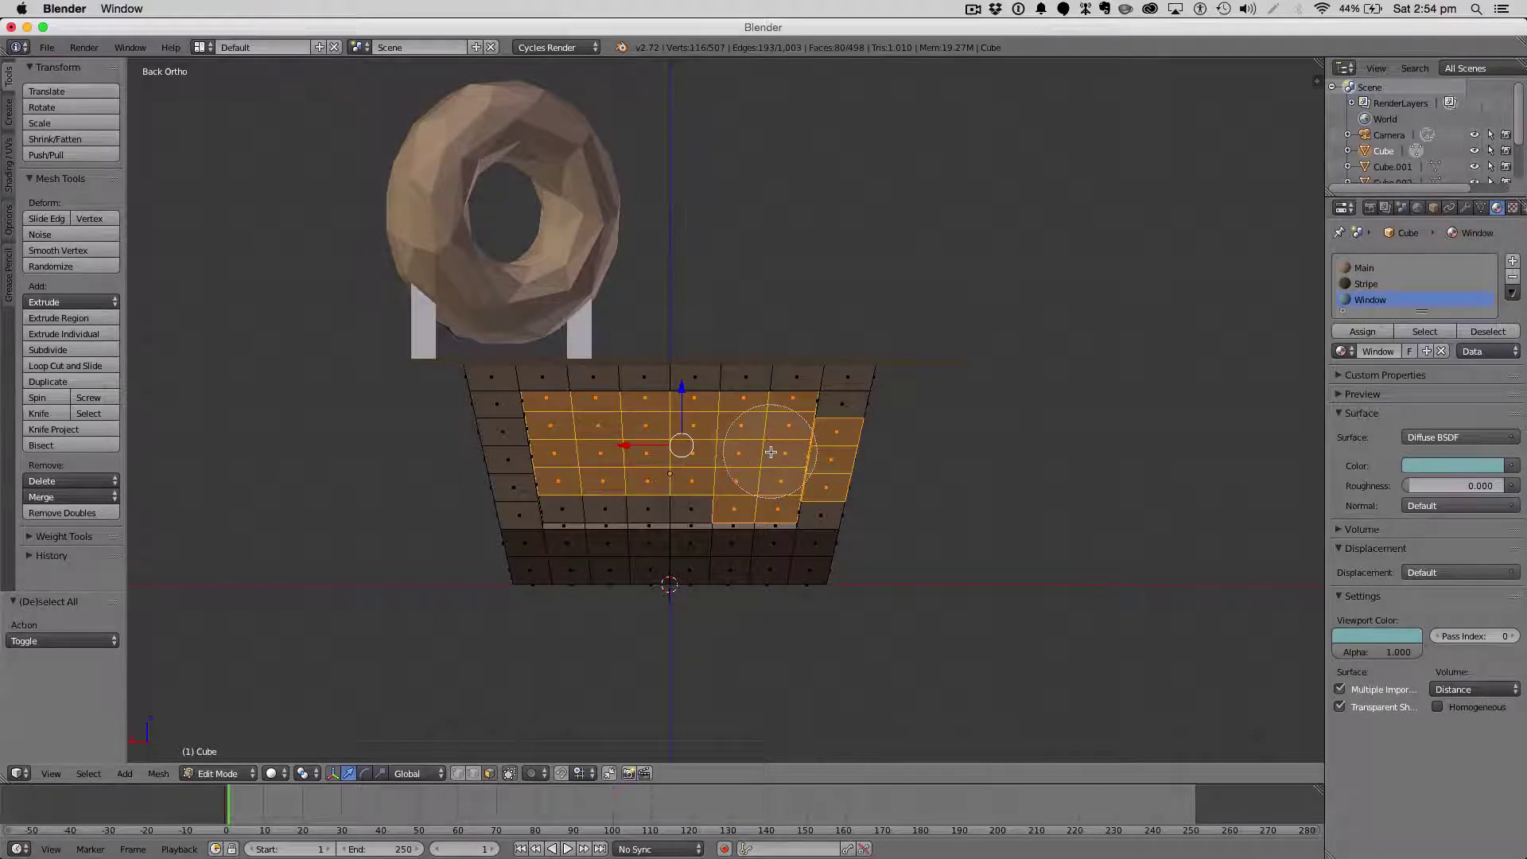
pyautogui.rightClick(805, 454)
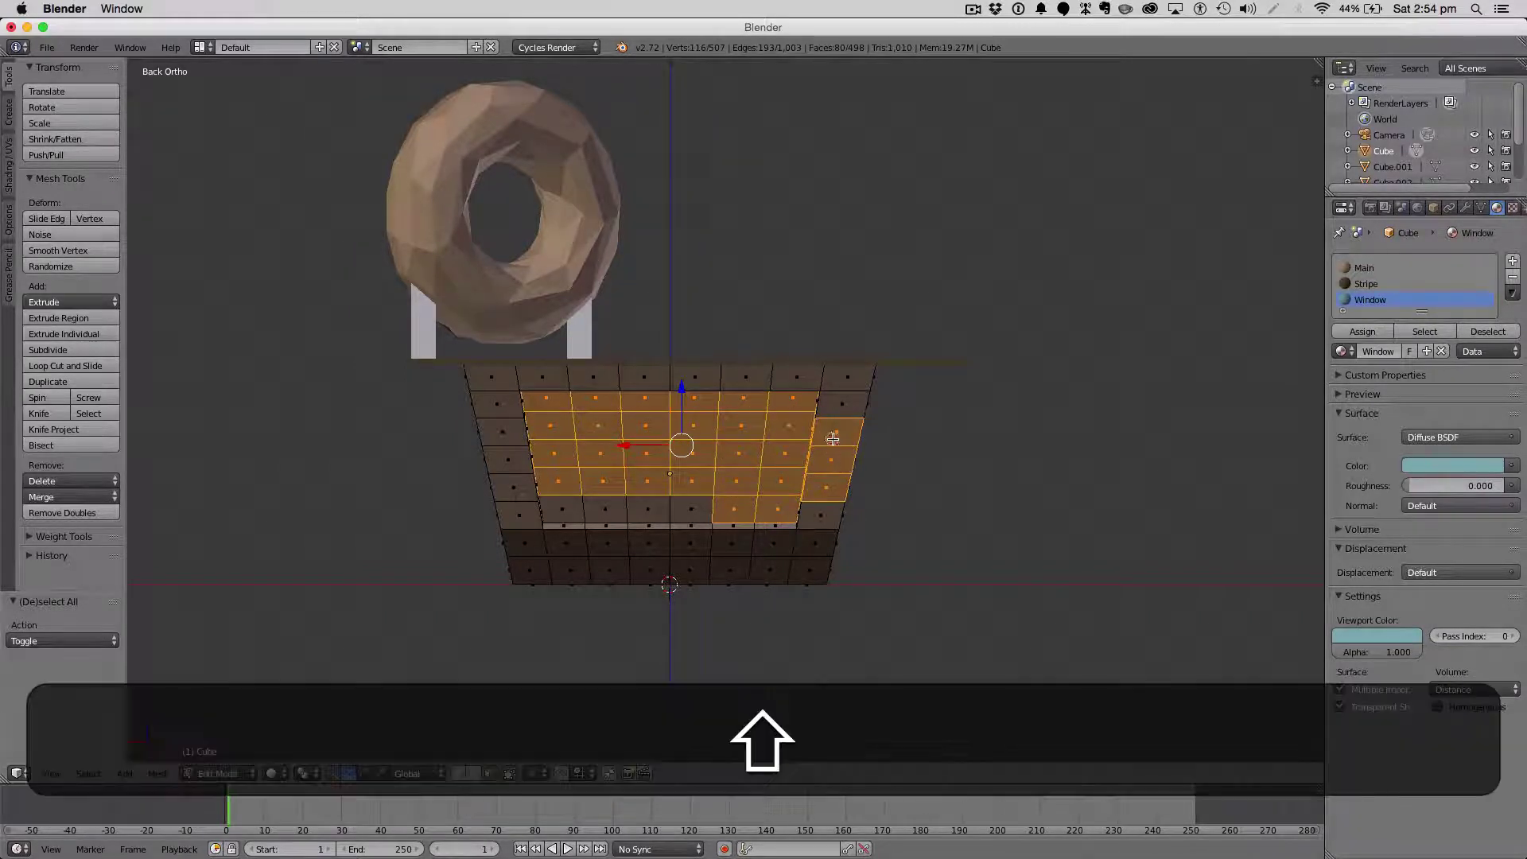
# Correct the back window's face selection to cover the whole inset, and assign the Window material to all selected faces.
pyautogui.press('c')
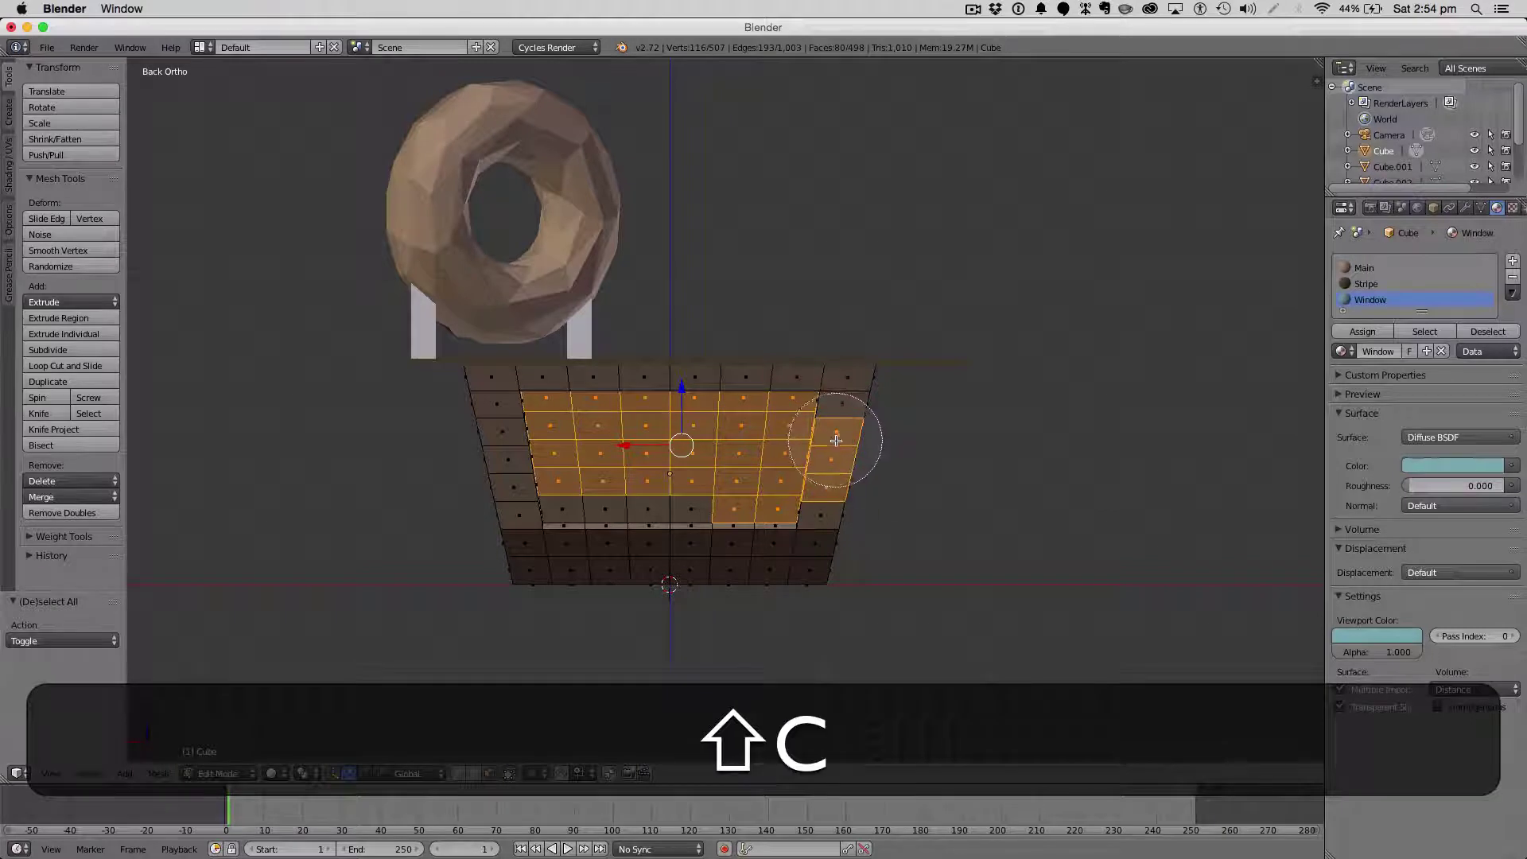
pyautogui.keyDown('shift'); pyautogui.moveTo(834, 443); pyautogui.dragTo(833, 475); pyautogui.keyUp('shift')
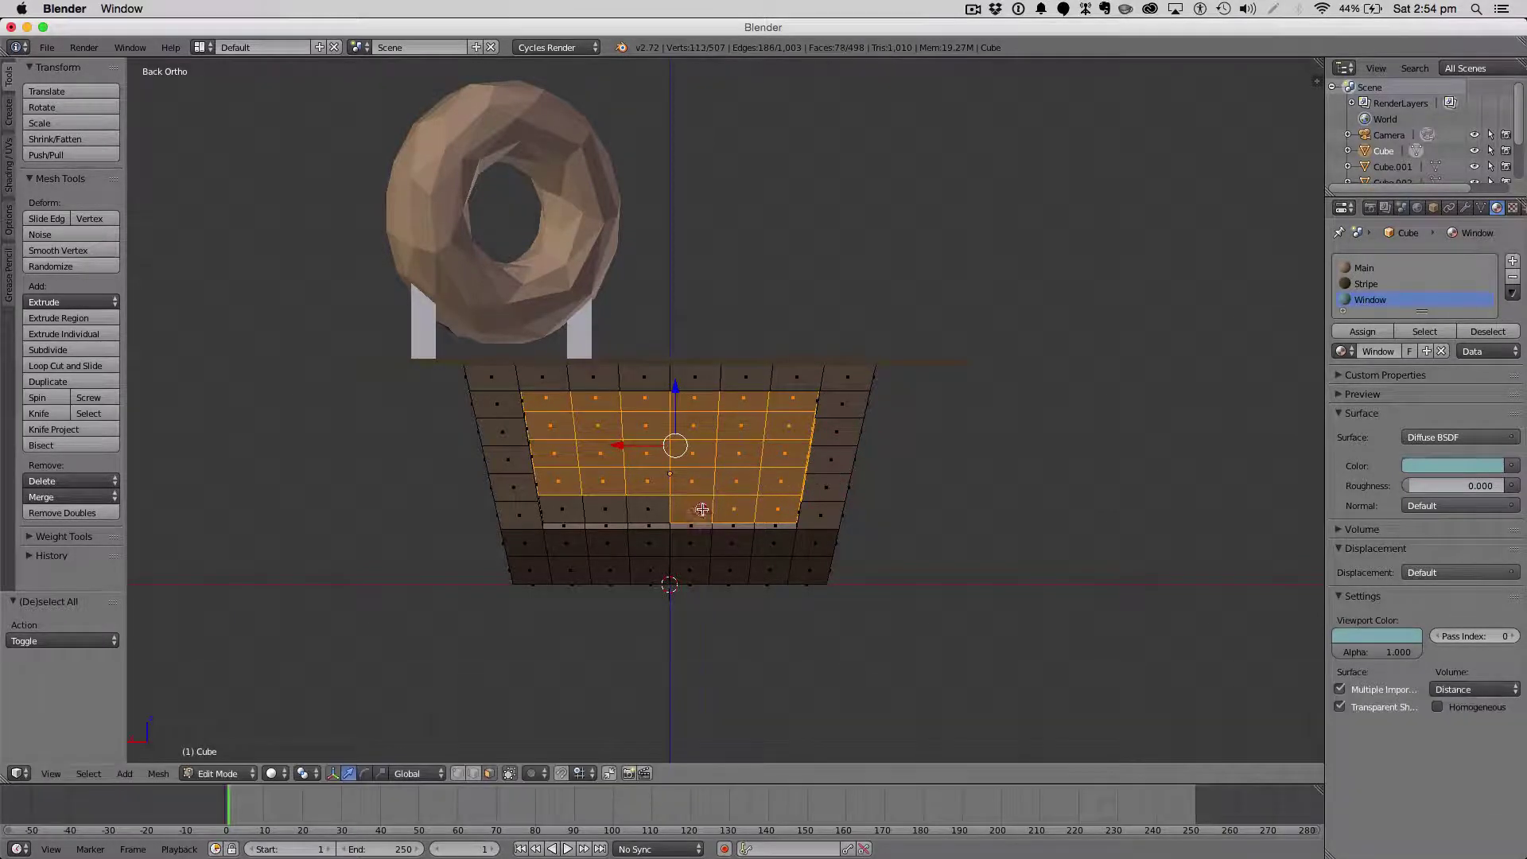
pyautogui.moveTo(701, 509); pyautogui.dragTo(561, 498)
pyautogui.press('Escape')
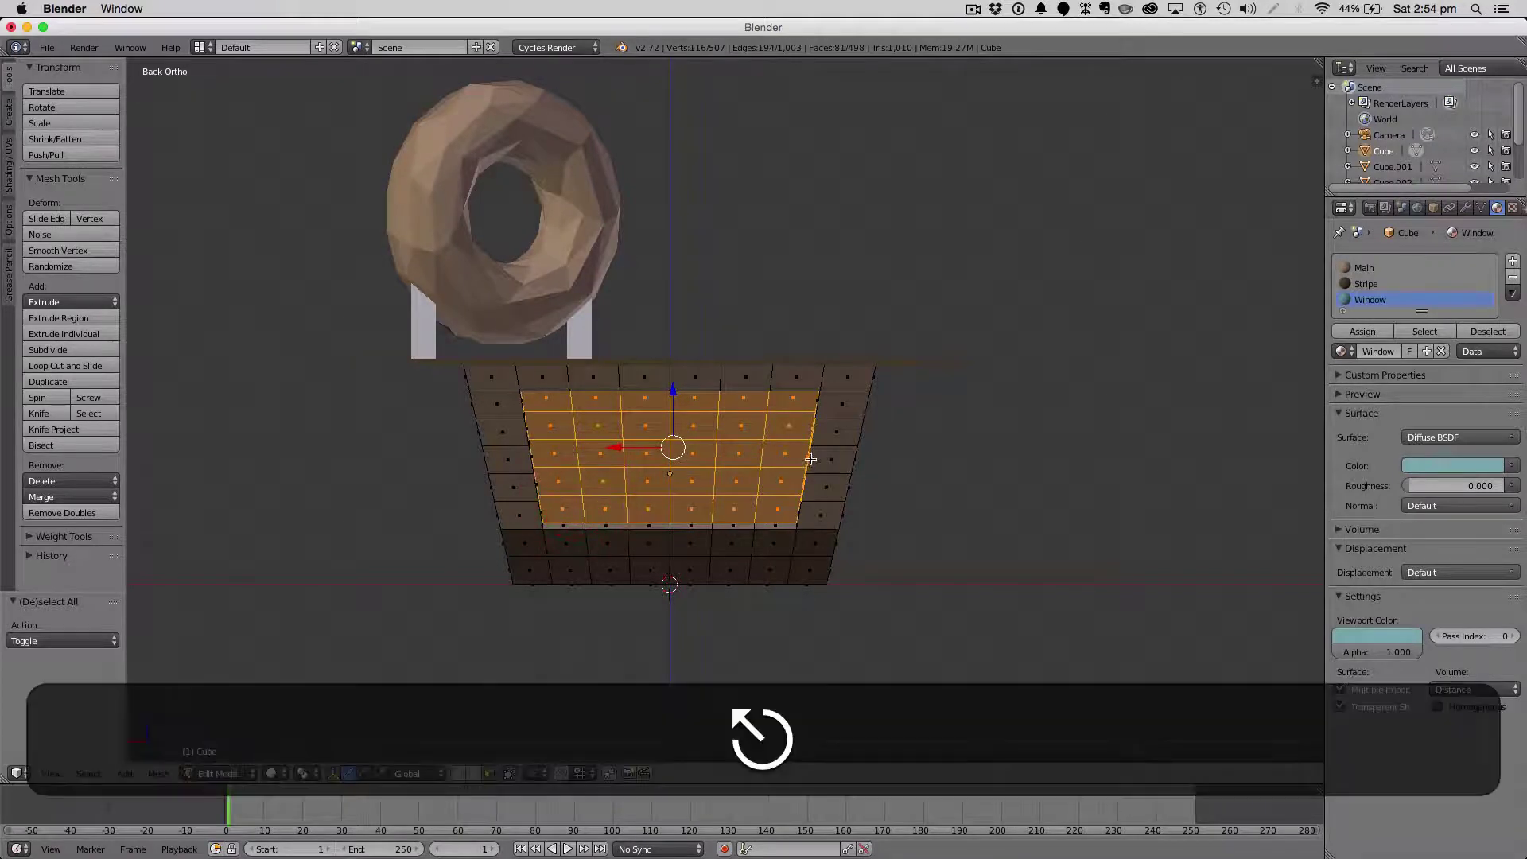
pyautogui.click(1362, 331)
pyautogui.press('a')
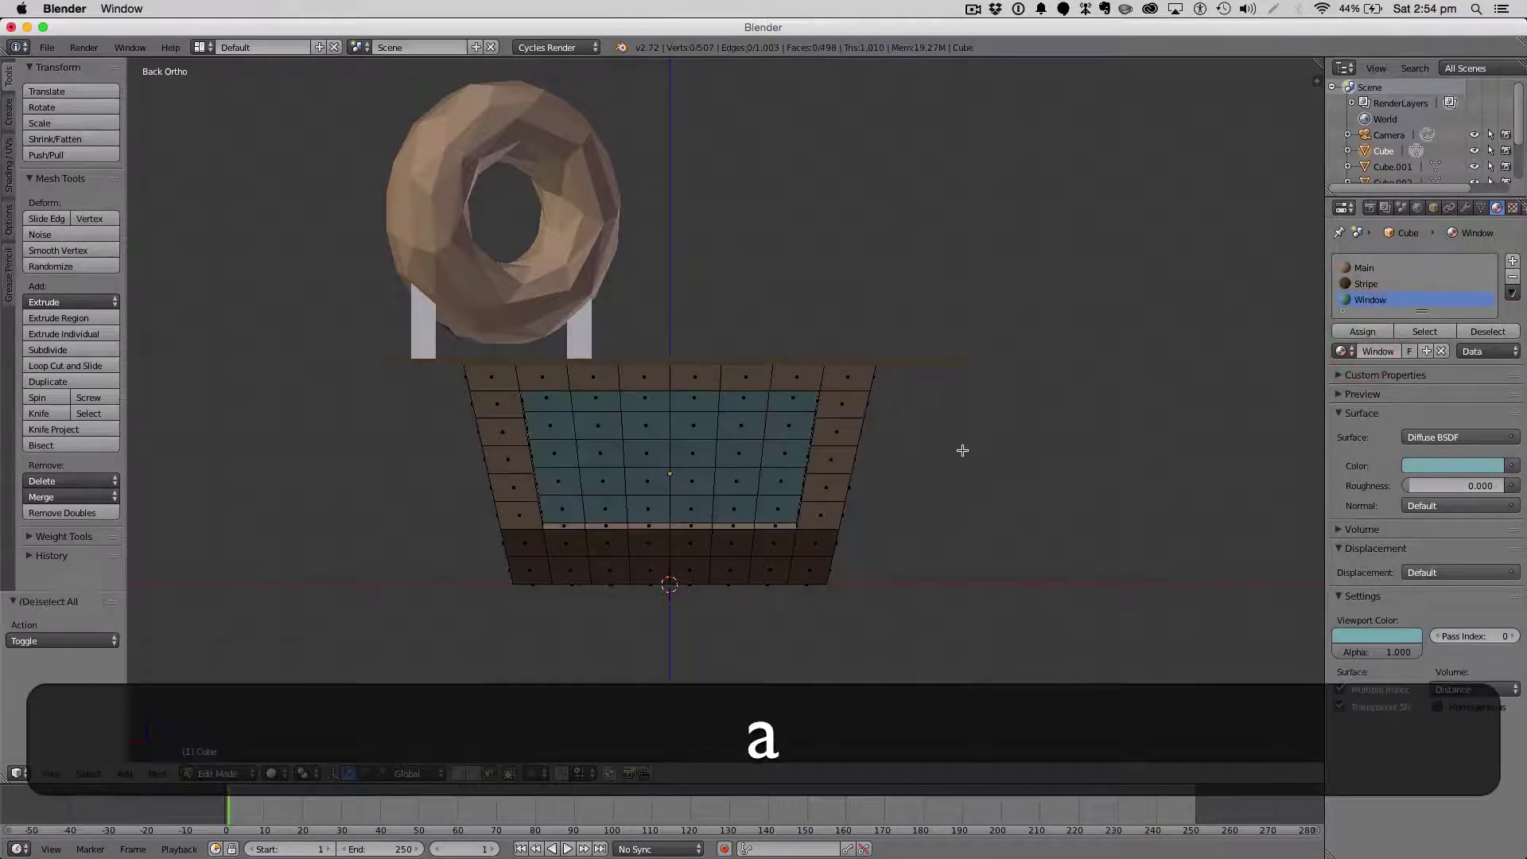
# Leave Edit Mode with no faces selected and view the building's side window in solid shading.
pyautogui.press('z')
pyautogui.press('z')
pyautogui.moveTo(1015, 467)
pyautogui.mouseDown(button='middle')
pyautogui.moveTo(557, 479)
pyautogui.moveTo(668, 504)
pyautogui.mouseUp(button='middle')
pyautogui.press('c')
pyautogui.press('a')
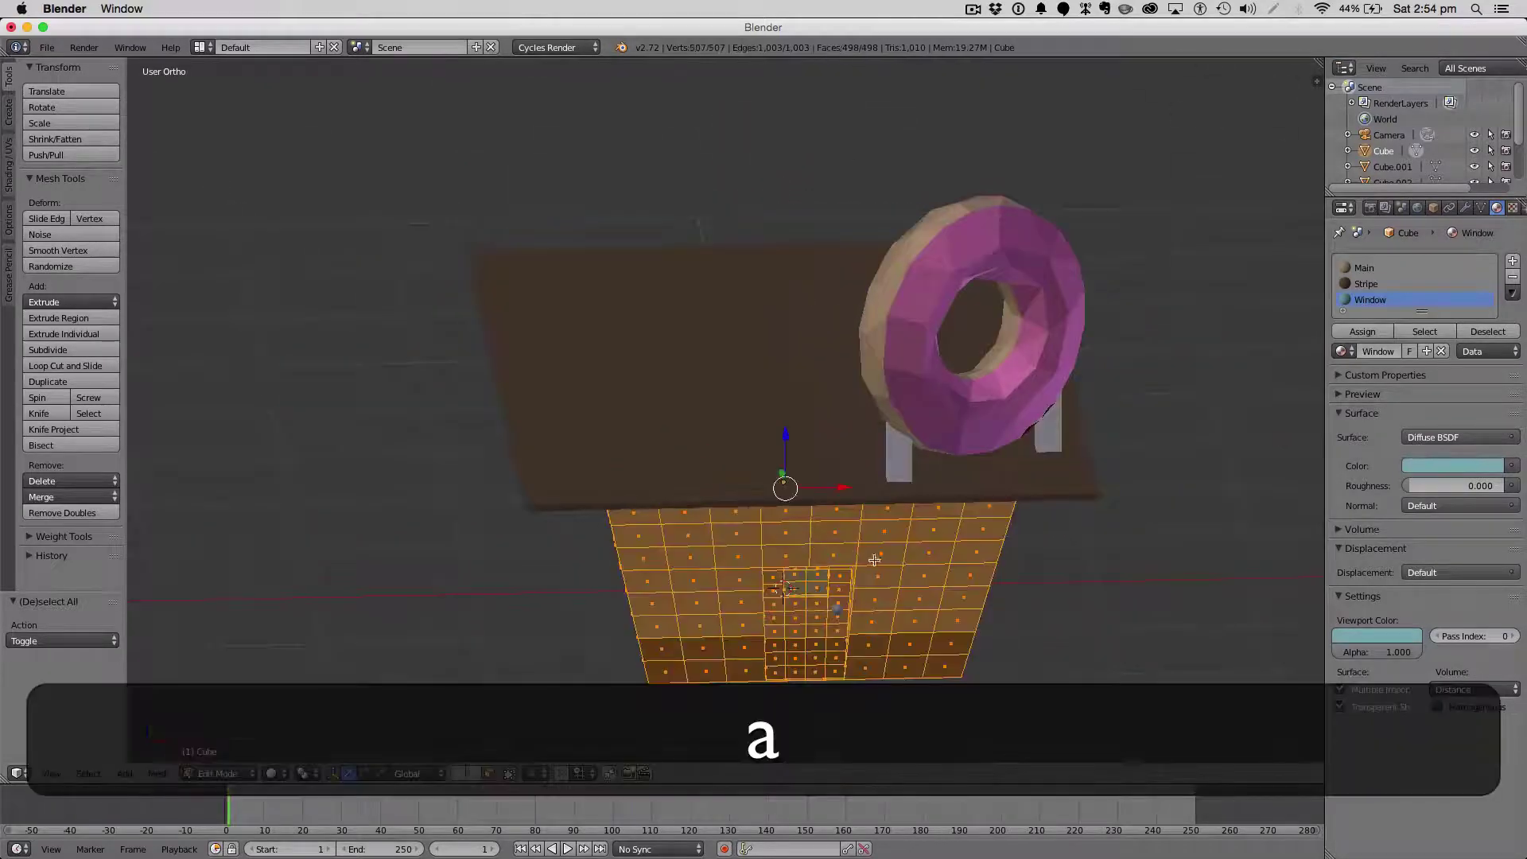
pyautogui.press('z')
pyautogui.press('a')
pyautogui.press('Tab')
pyautogui.press('z')
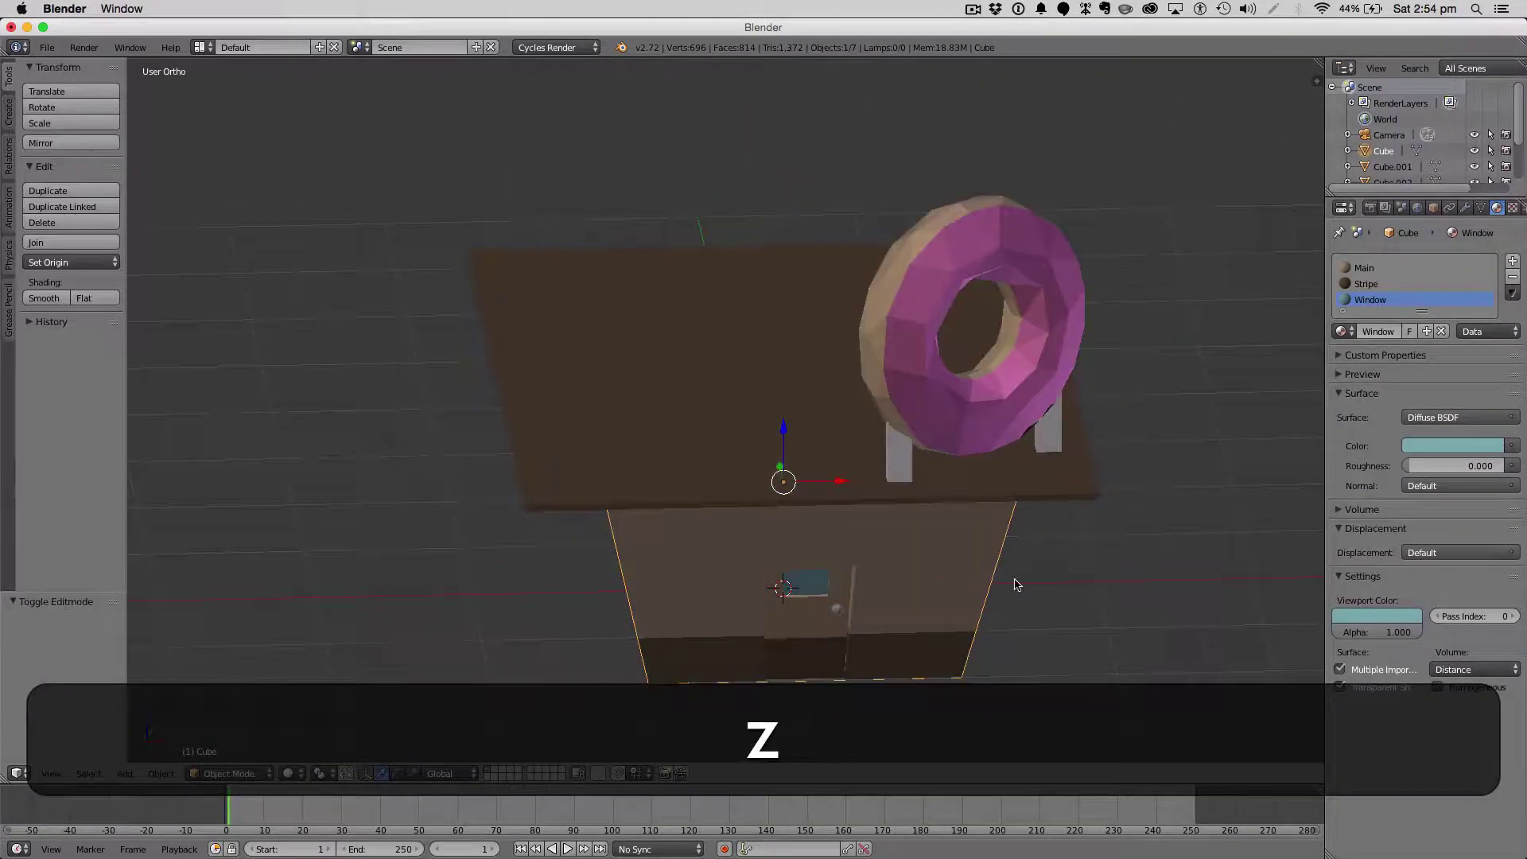
pyautogui.hotkey('shift', 'z')
pyautogui.moveTo(1023, 548); pyautogui.dragTo(910, 565, button='middle')
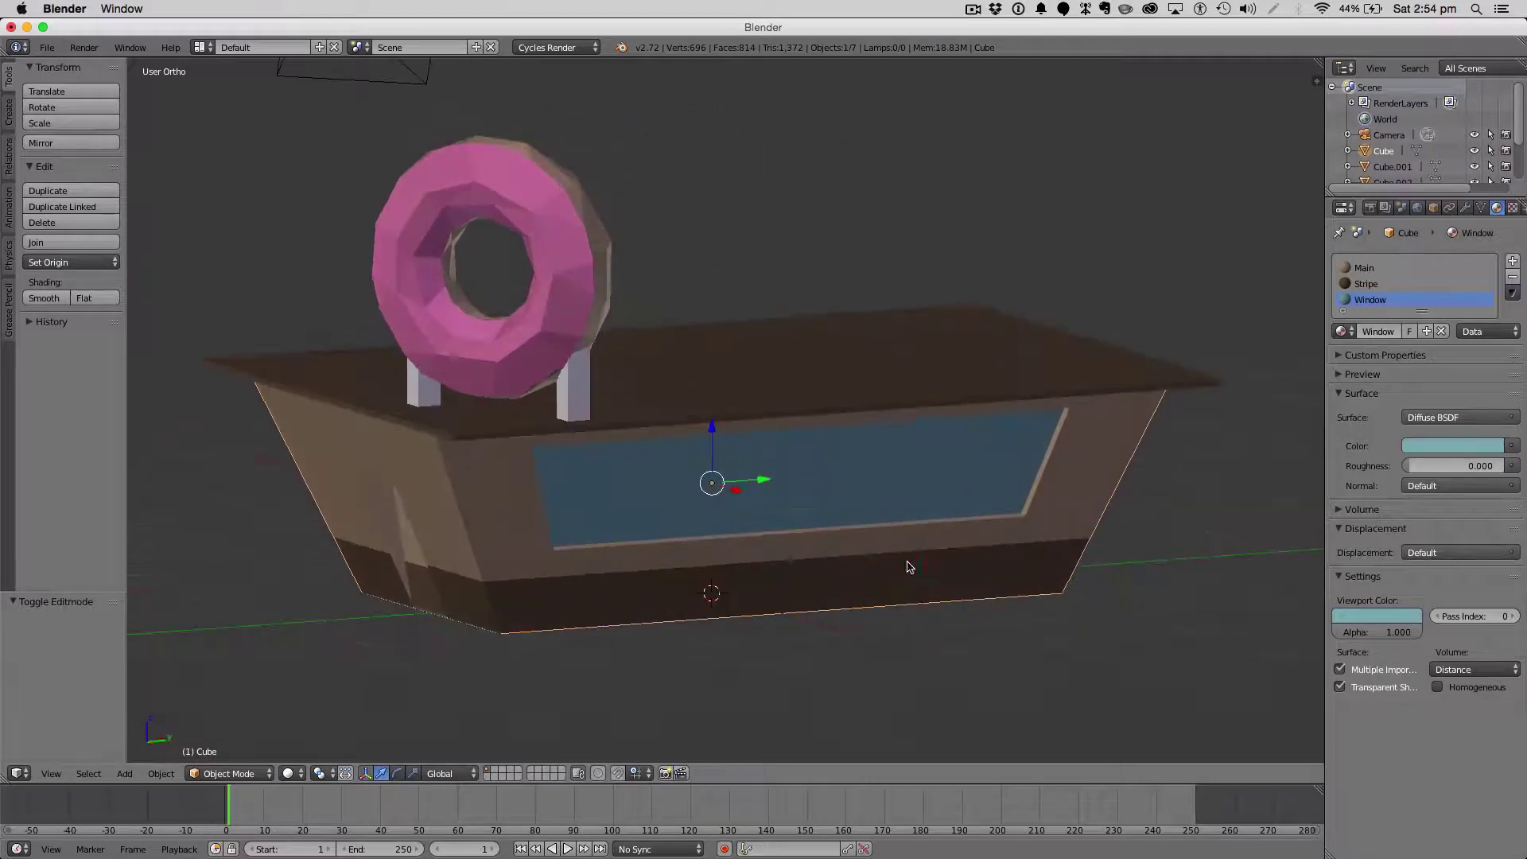
# Add a plane at the building's base, scale it up into a large ground surface and deselect it.
pyautogui.hotkey('shift', 'a')
pyautogui.click(980, 566)
pyautogui.scroll(-5, 972, 563)
pyautogui.press('s')
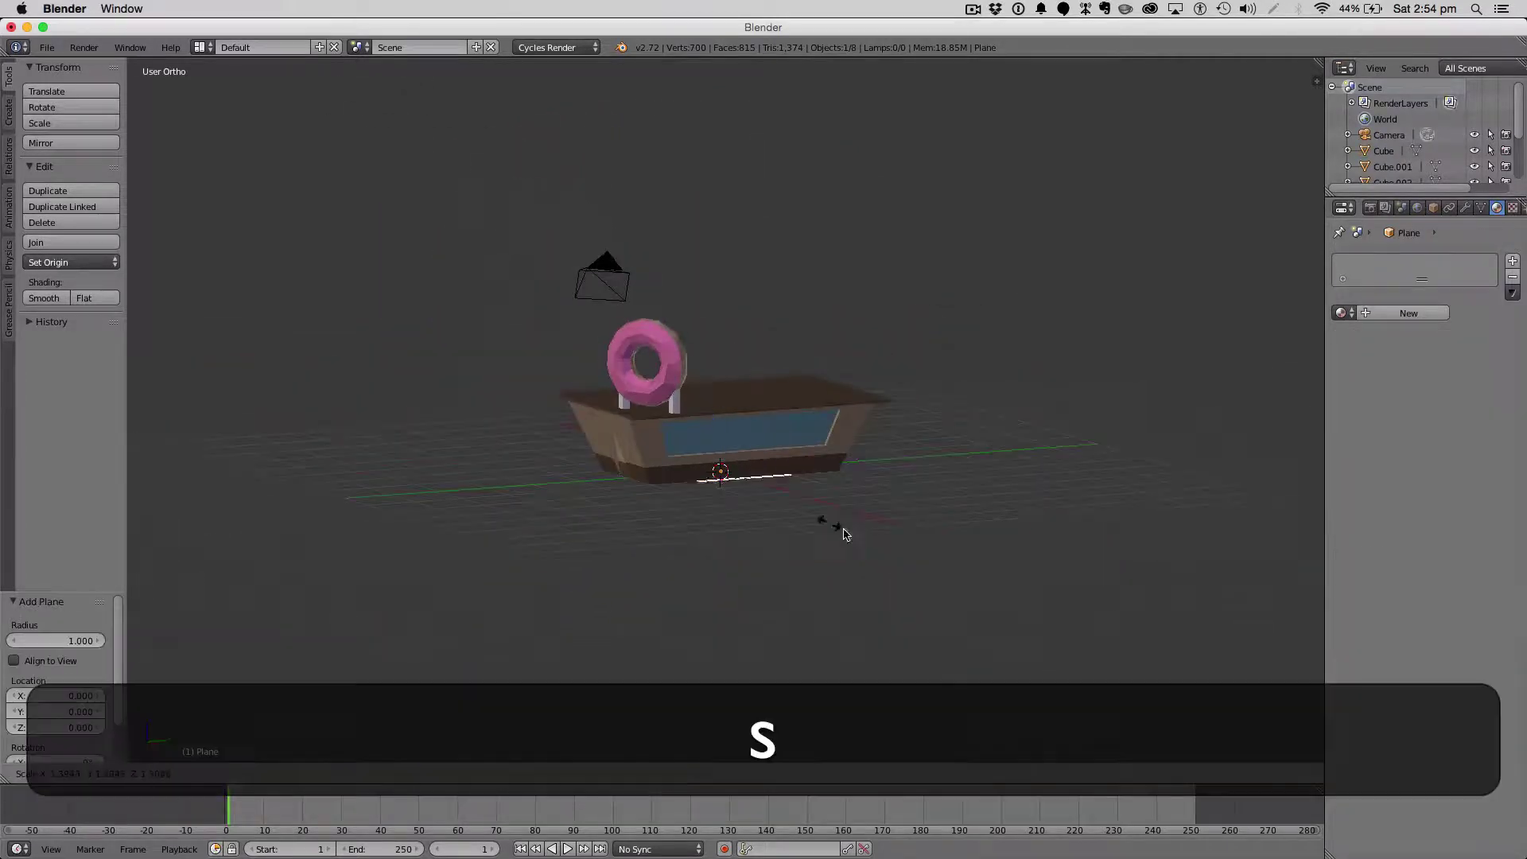
pyautogui.click(464, 682)
pyautogui.press('a')
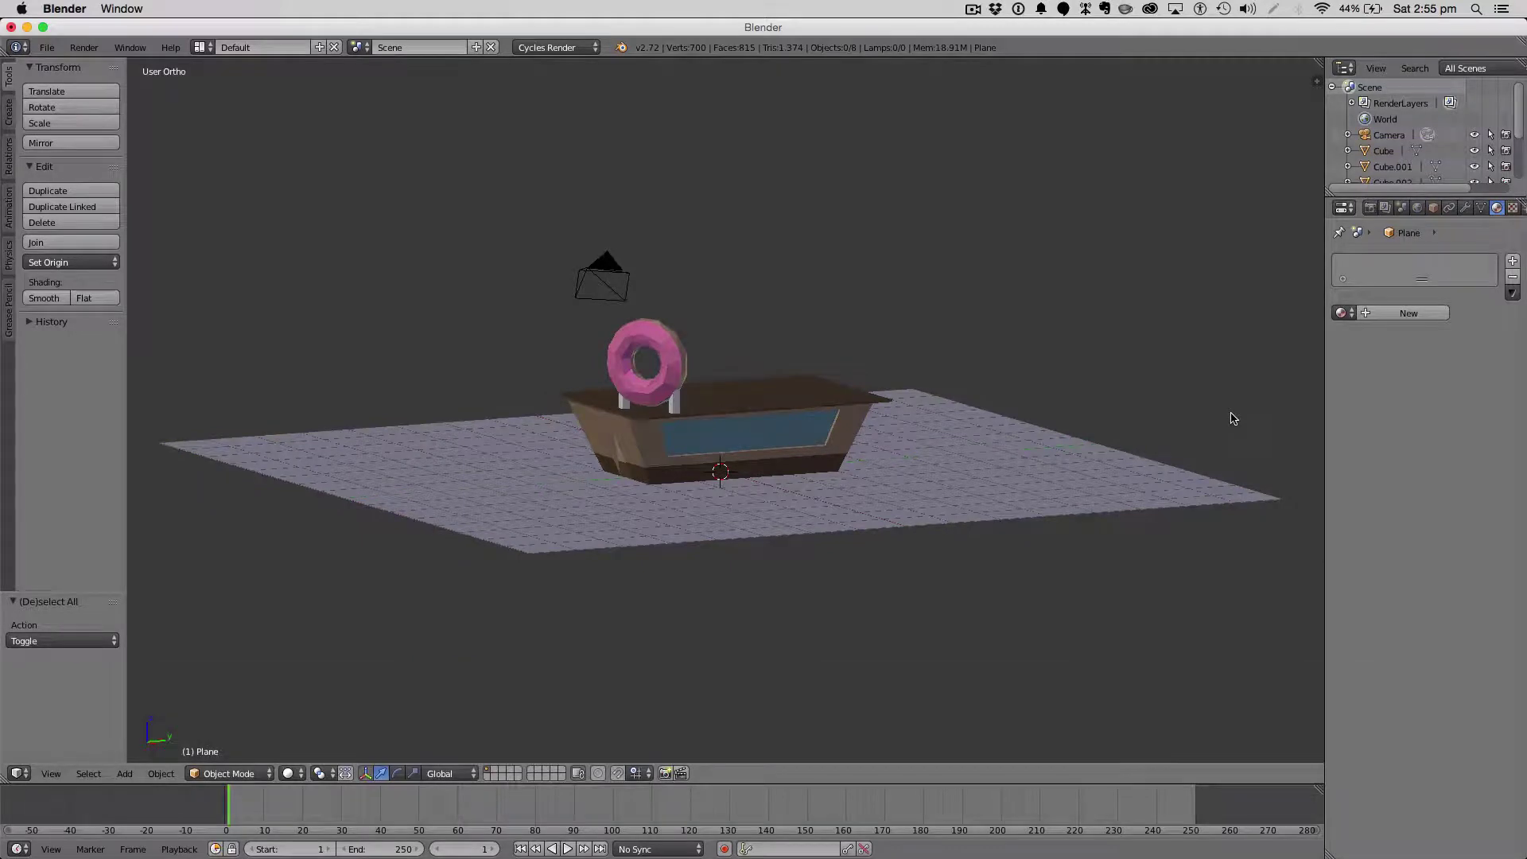
# Select the camera and look through it.
pyautogui.moveTo(1094, 431); pyautogui.dragTo(1180, 450, button='middle')
pyautogui.rightClick(972, 347)
pyautogui.press('0')
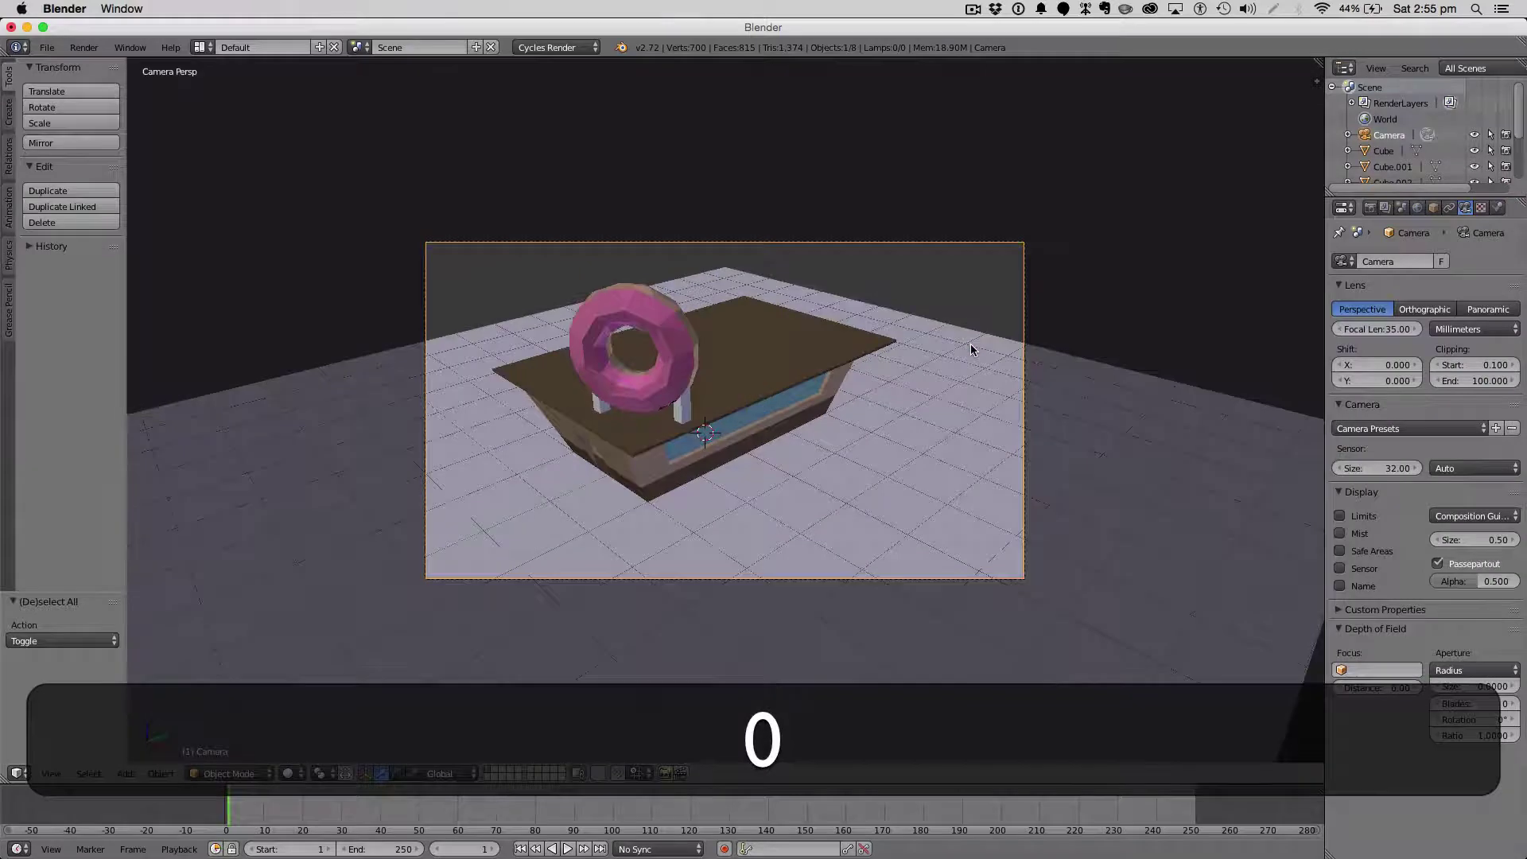
# Fly the camera to frame the shop and donut sign from the front corner, and make it orthographic.
pyautogui.hotkey('shift', 'f')
pyautogui.press('s')
pyautogui.hotkey('shift', 'a')
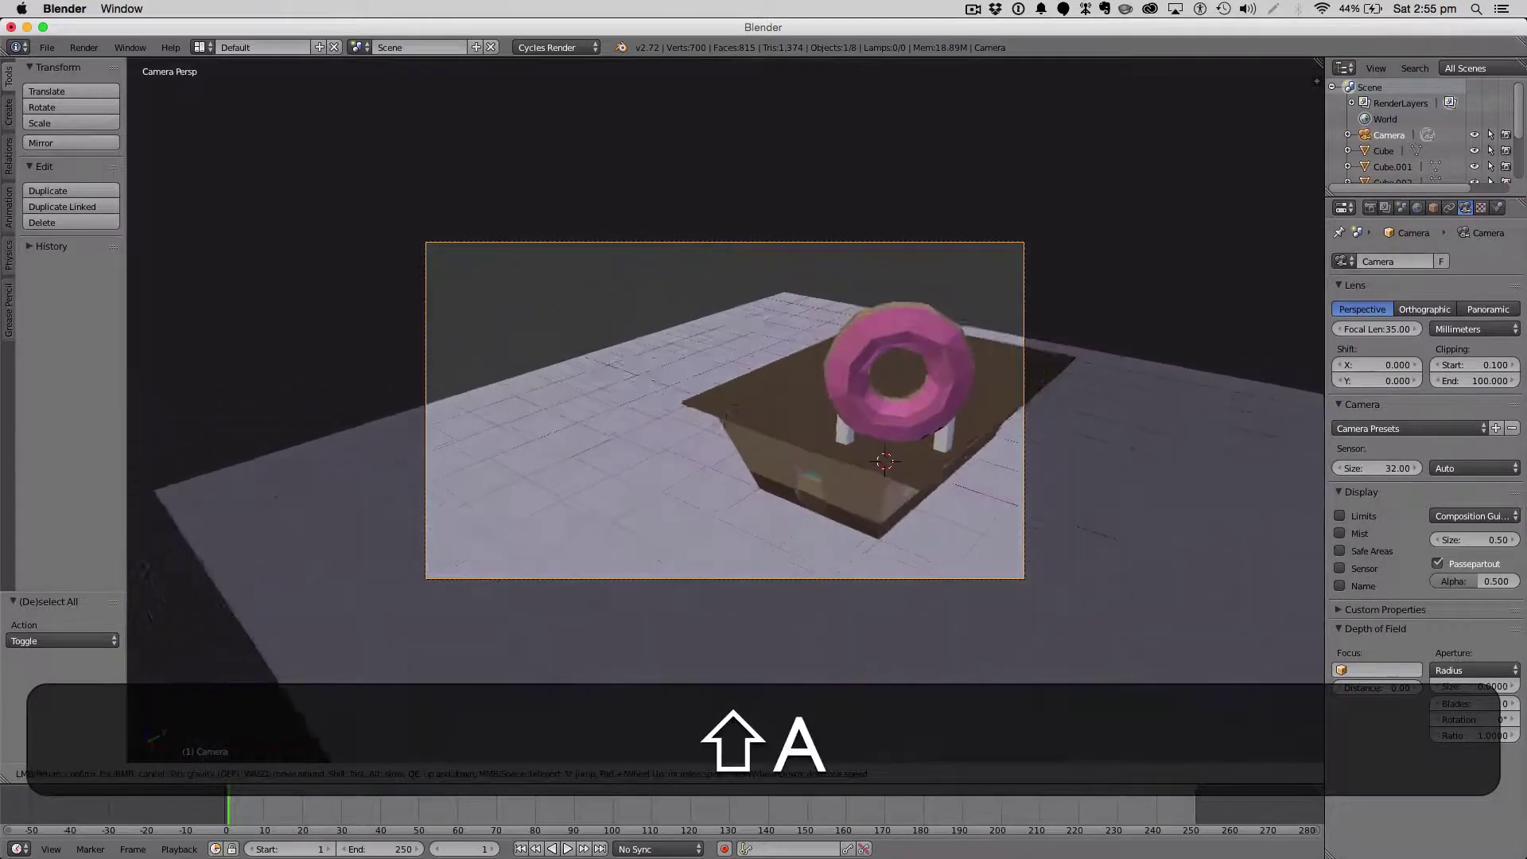
pyautogui.hotkey('shift', 's')
pyautogui.hotkey('shift', 'e')
pyautogui.hotkey('shift', 'q')
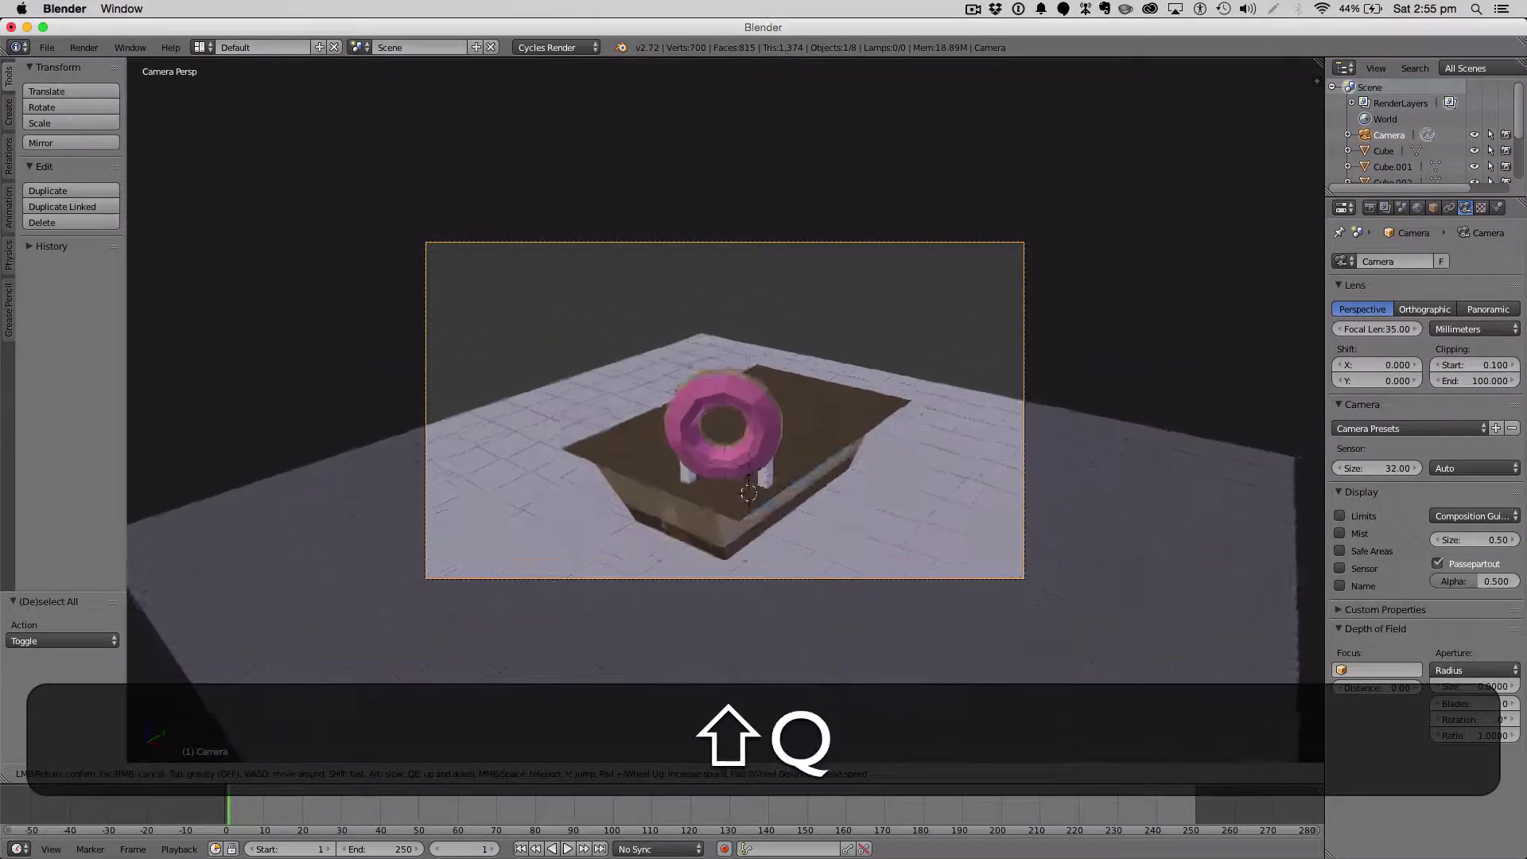
pyautogui.hotkey('shift', 'e')
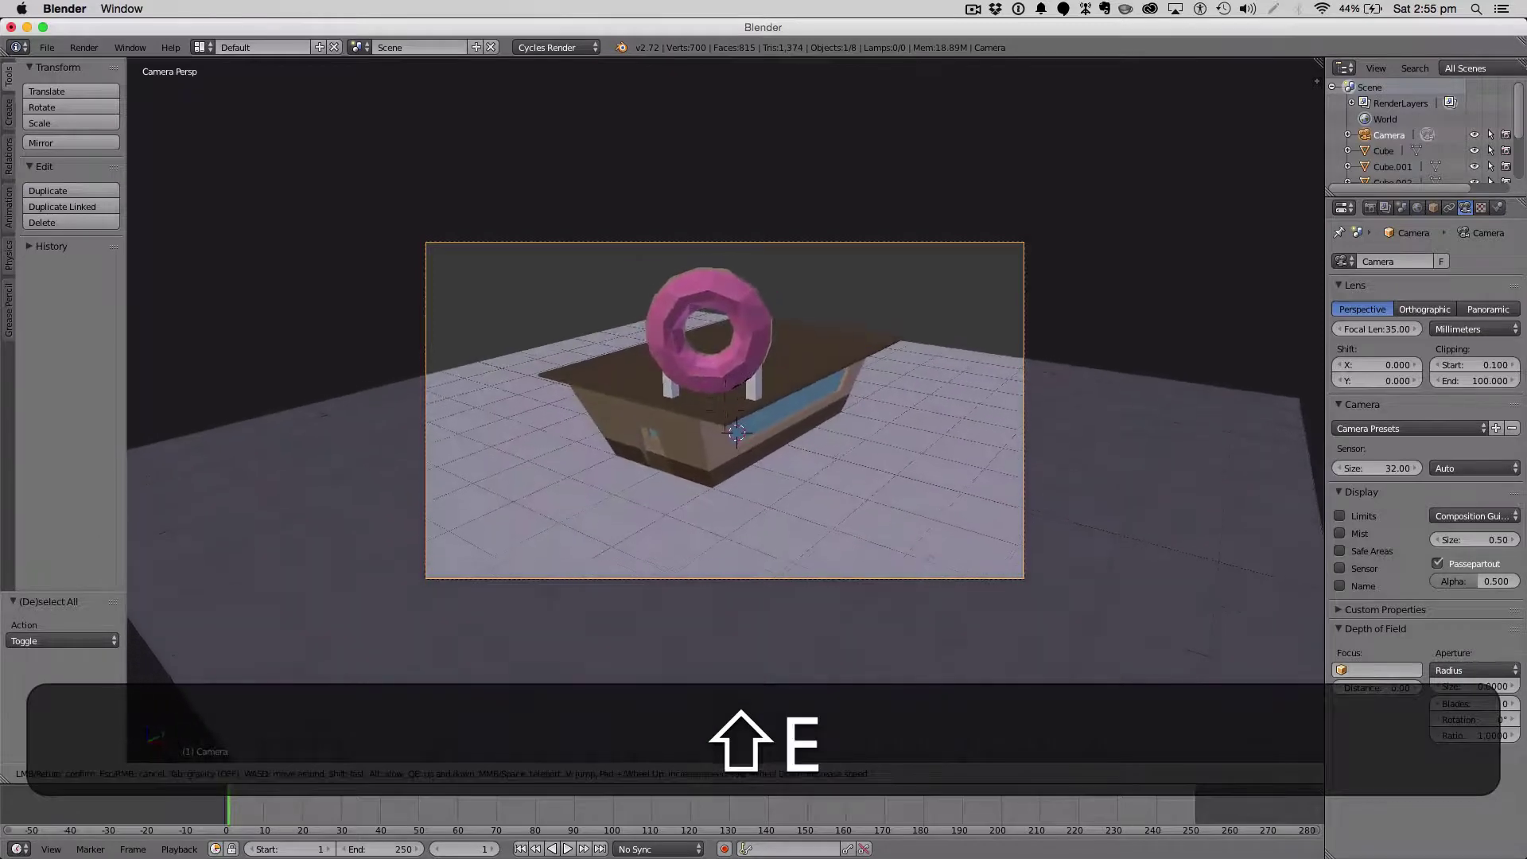
pyautogui.click(725, 409)
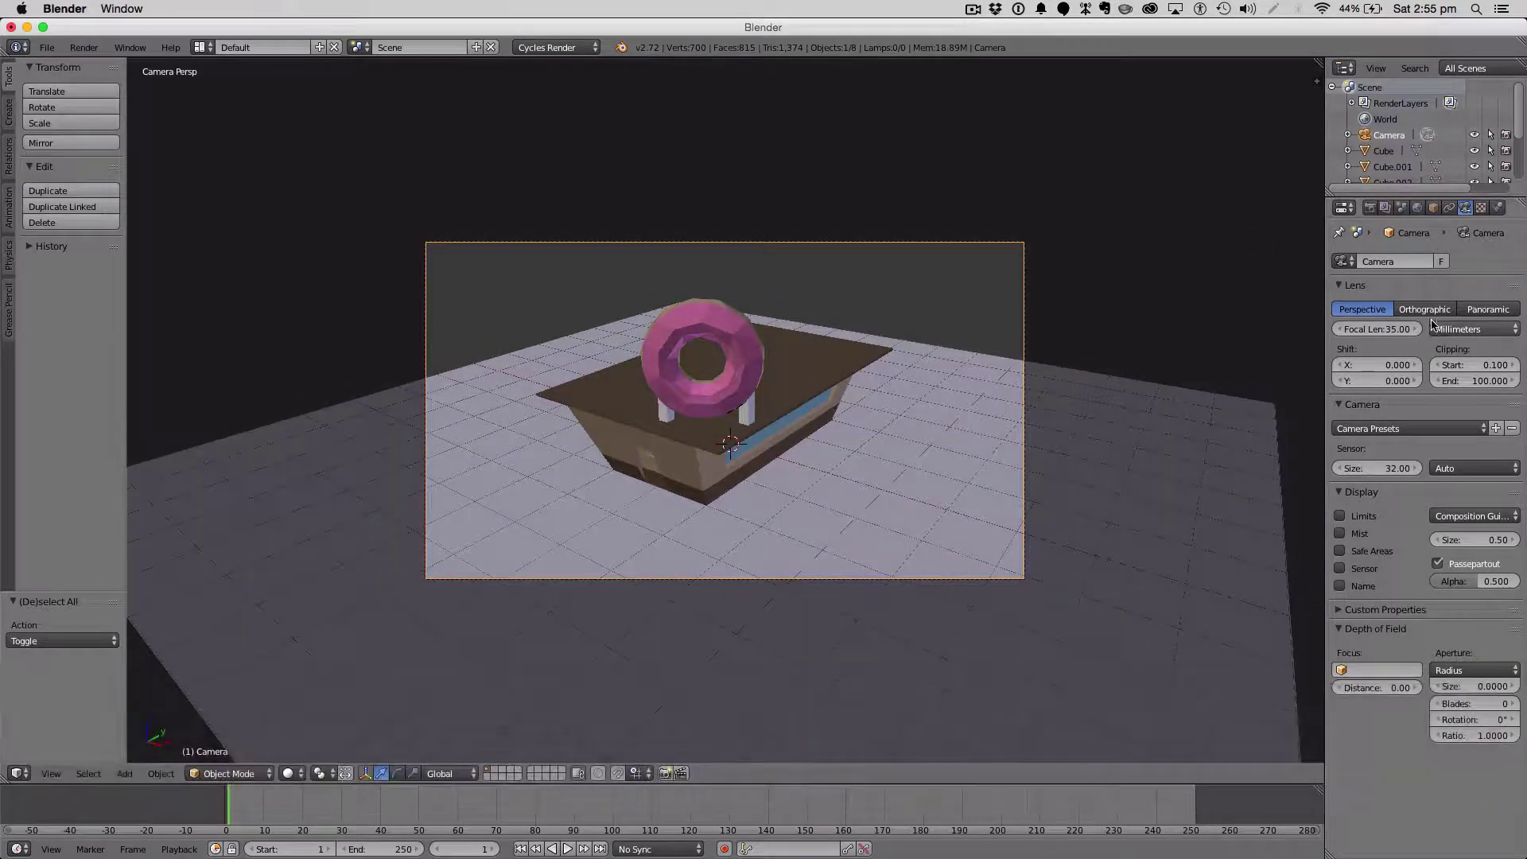
pyautogui.click(1424, 310)
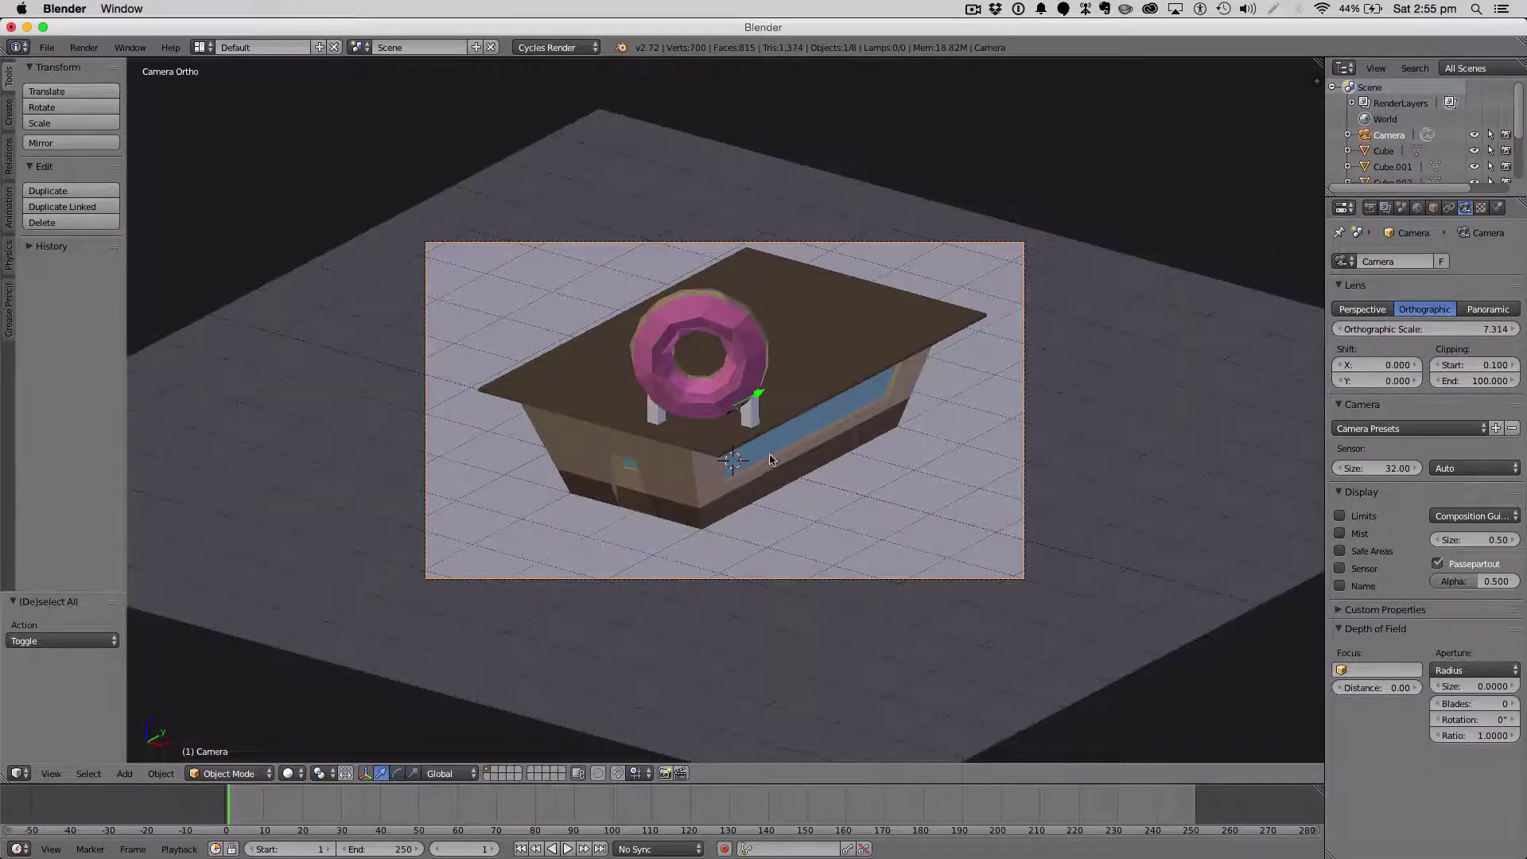
pyautogui.press('a')
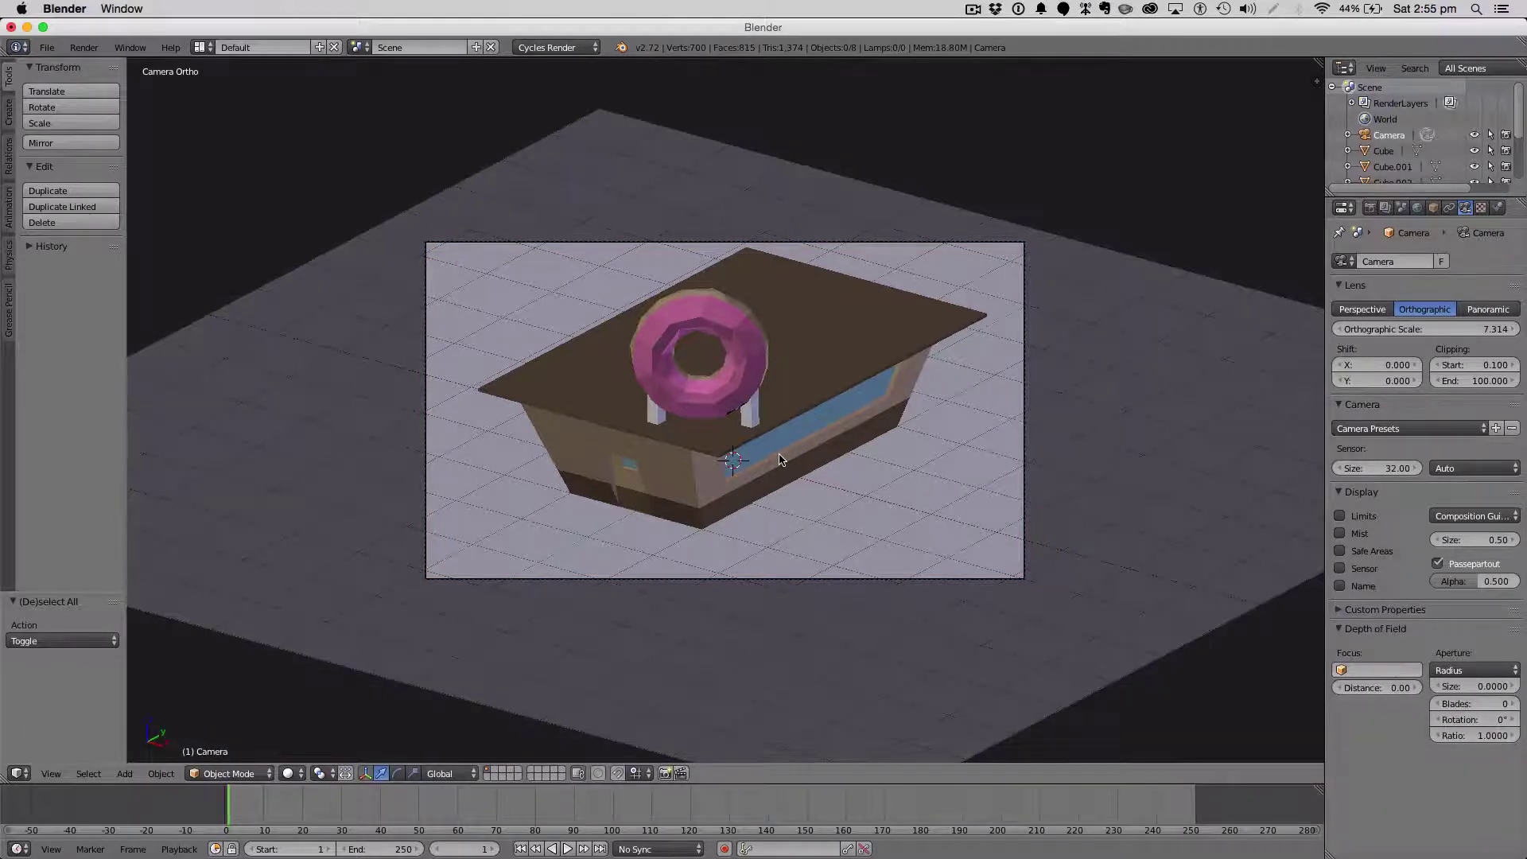